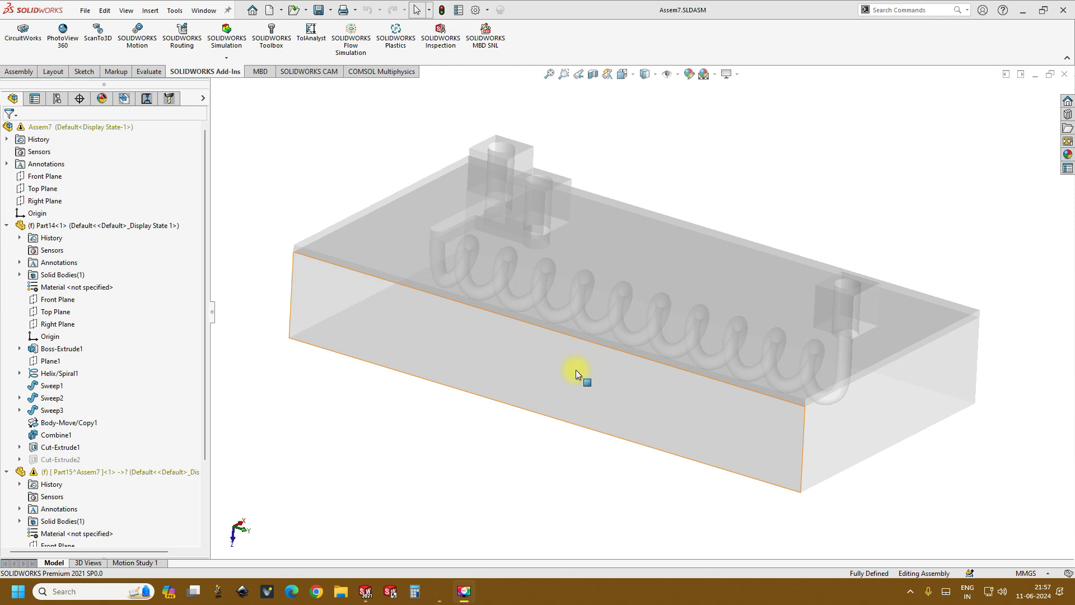
Examine the finished transparent assembly from several angles, viewing its internal helical channel and the port blocks.
middle_drag(579, 351, 598, 374)
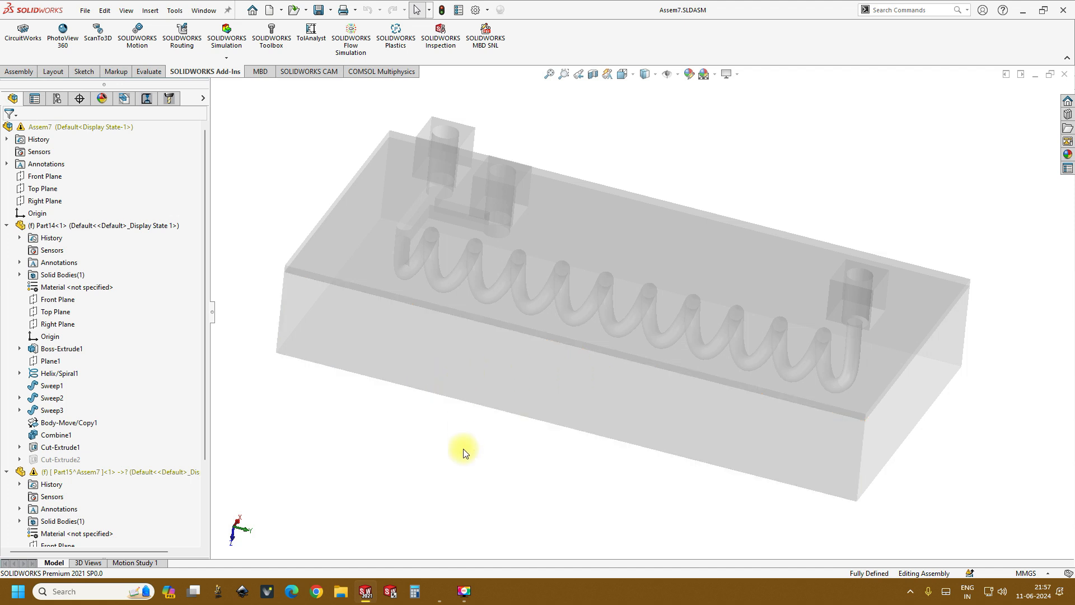
middle_drag(472, 426, 500, 455)
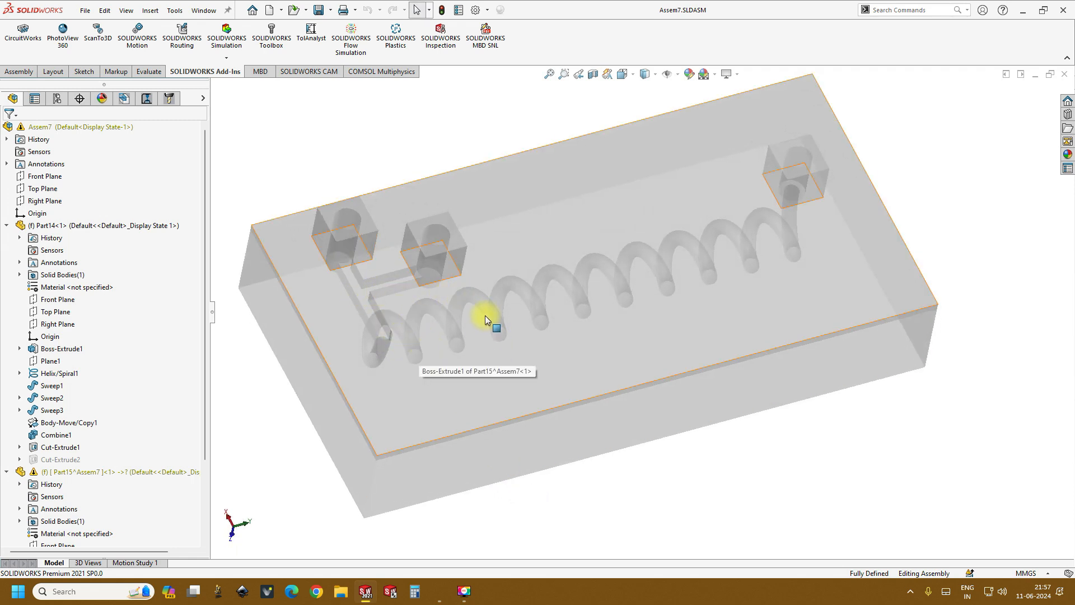
middle_drag(811, 156, 808, 250)
scroll(784, 255, down, 5)
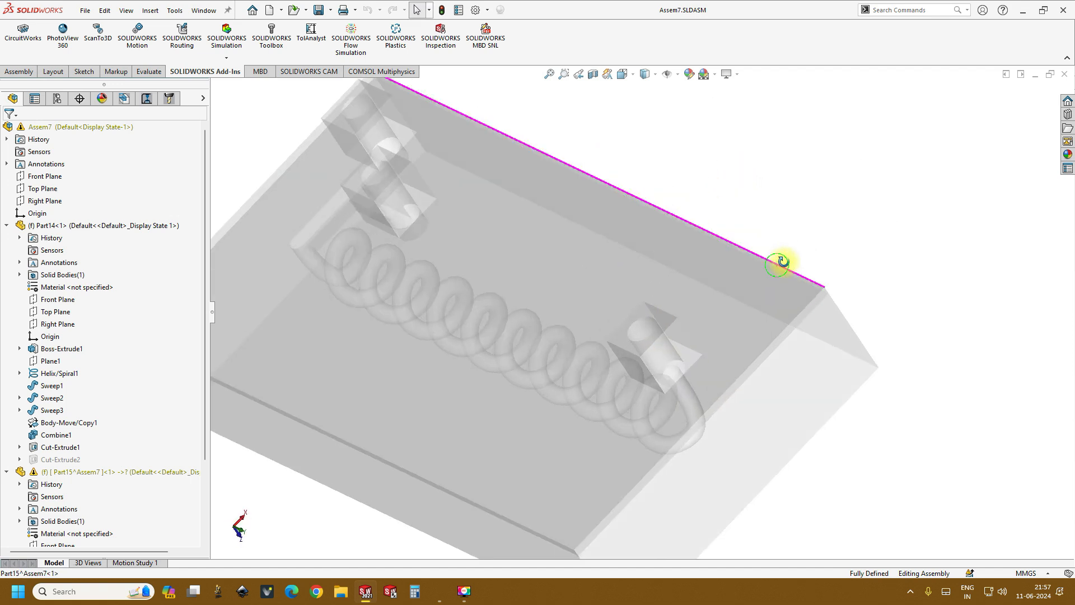
scroll(643, 288, up, 3)
scroll(643, 287, down, 2)
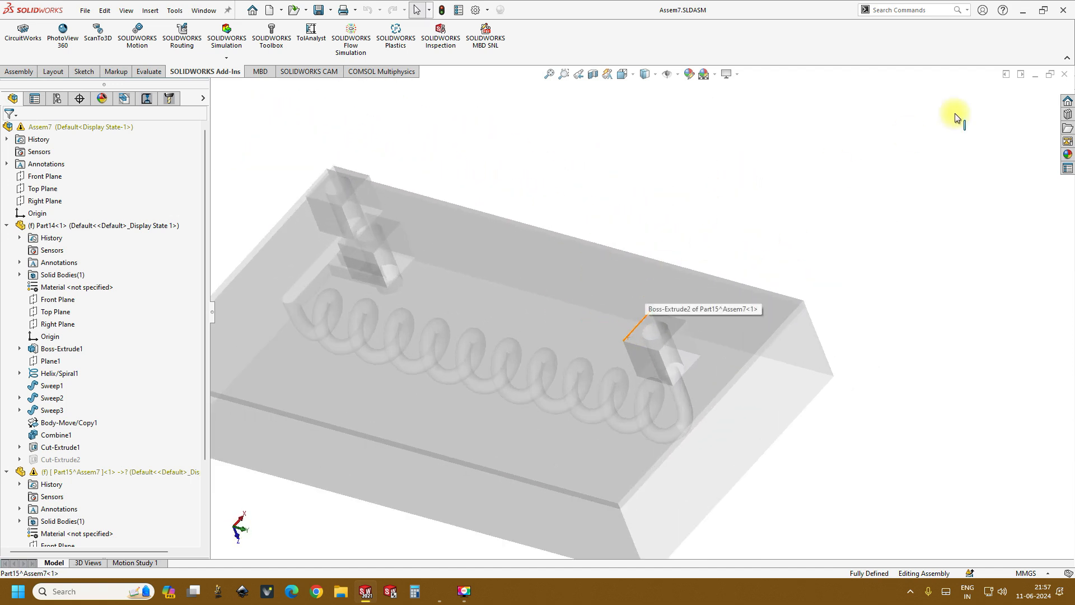
Close the assembly and create a new part document.
click(1065, 75)
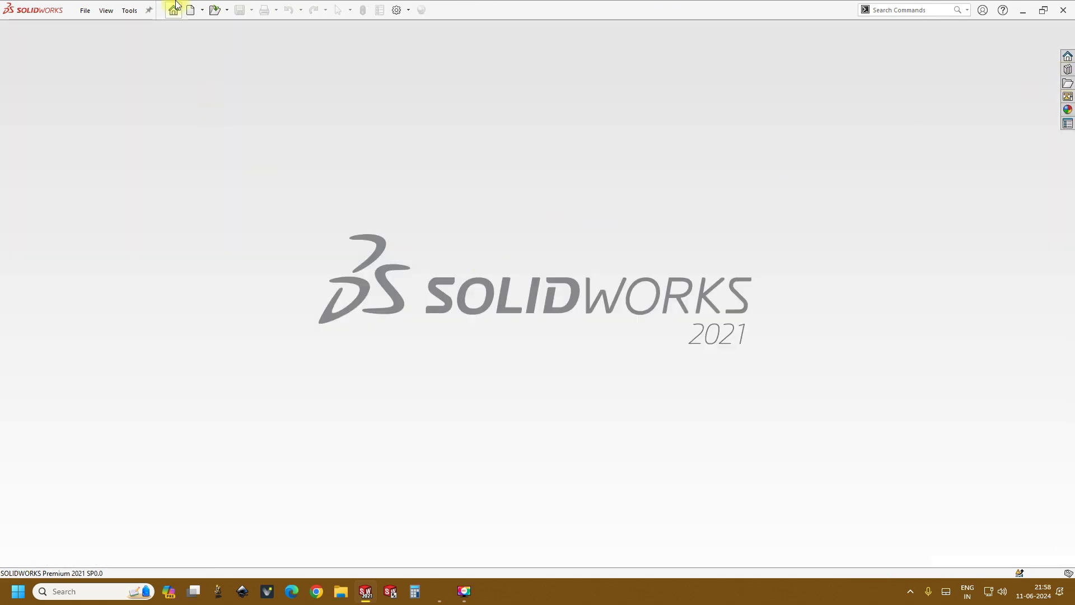
click(191, 10)
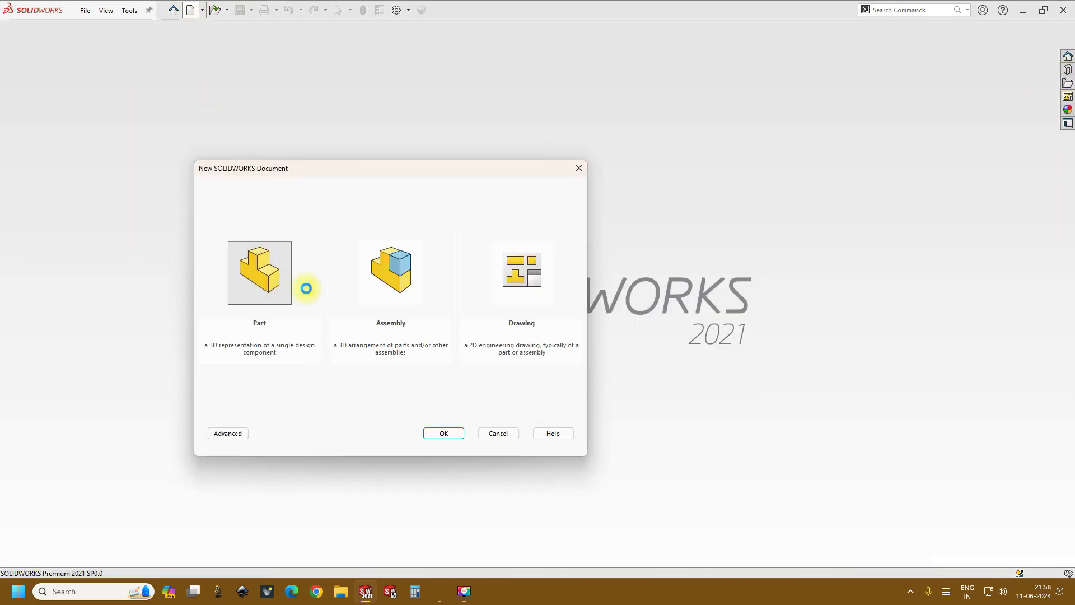
double_click(300, 287)
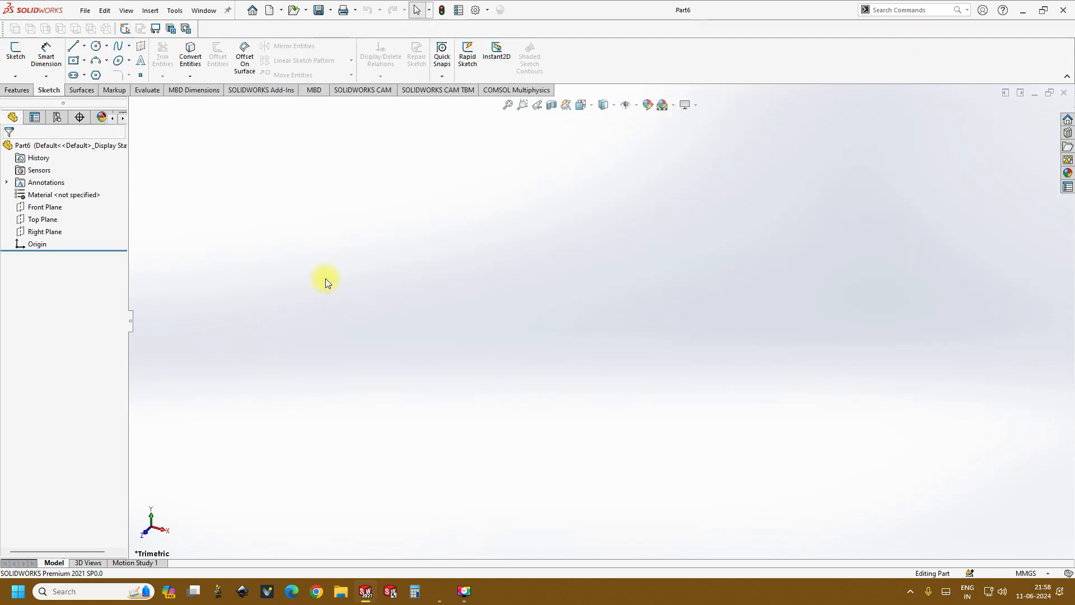
Start a sketch on the Front Plane and draw a center rectangle at the origin, about 50 mm wide and 113 mm high.
click(44, 210)
click(53, 194)
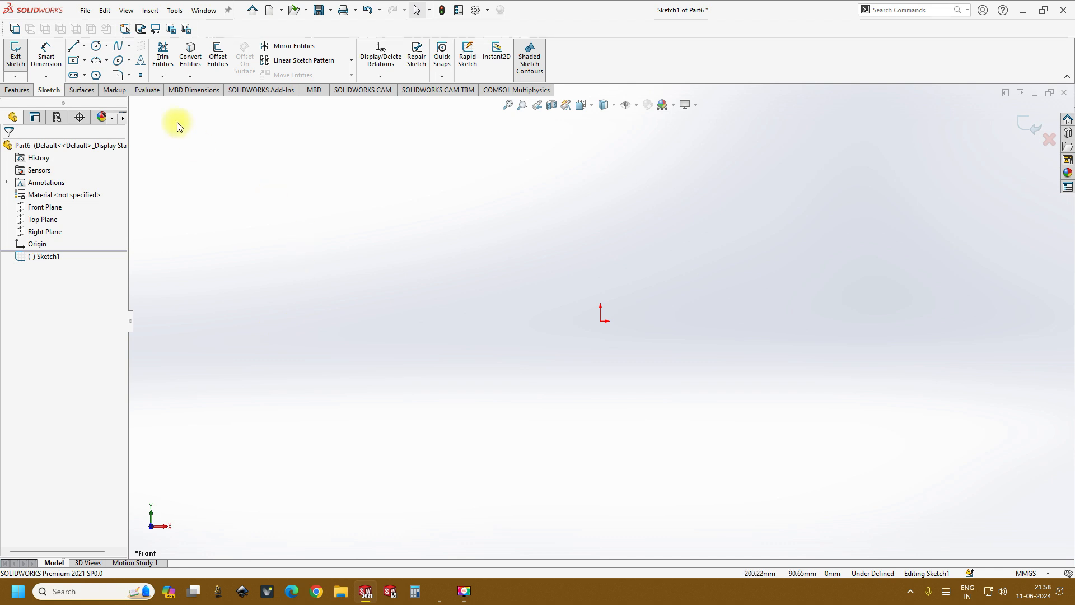
click(73, 61)
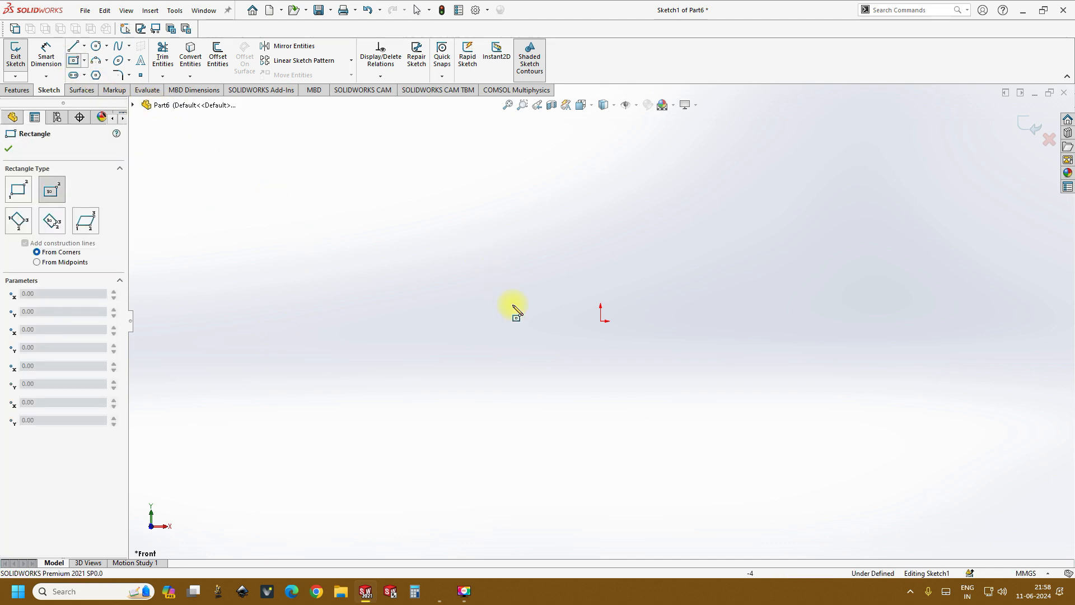
click(600, 321)
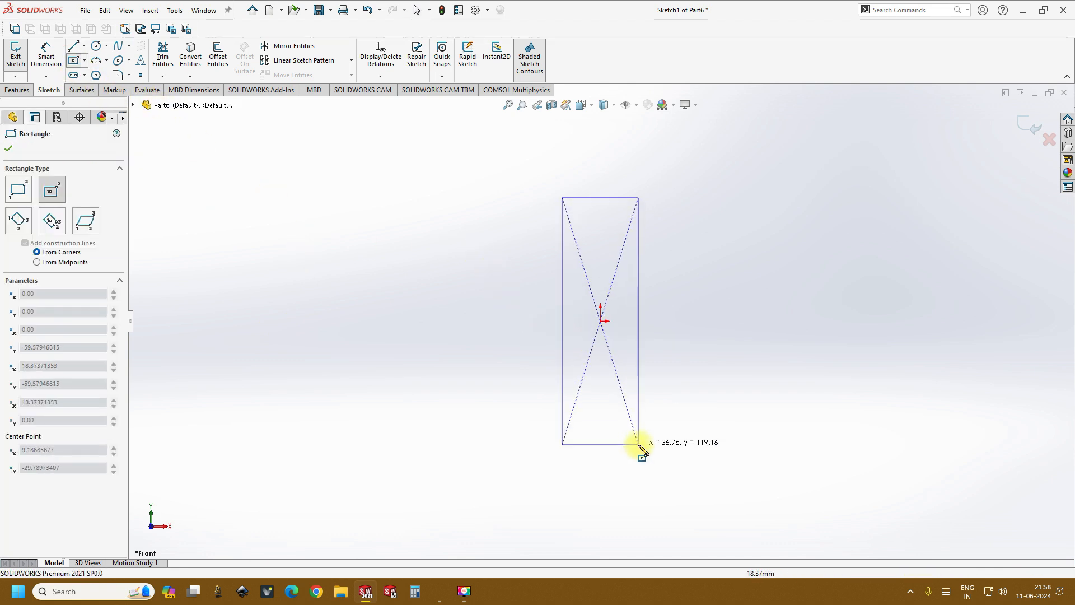
click(652, 438)
right_click(653, 439)
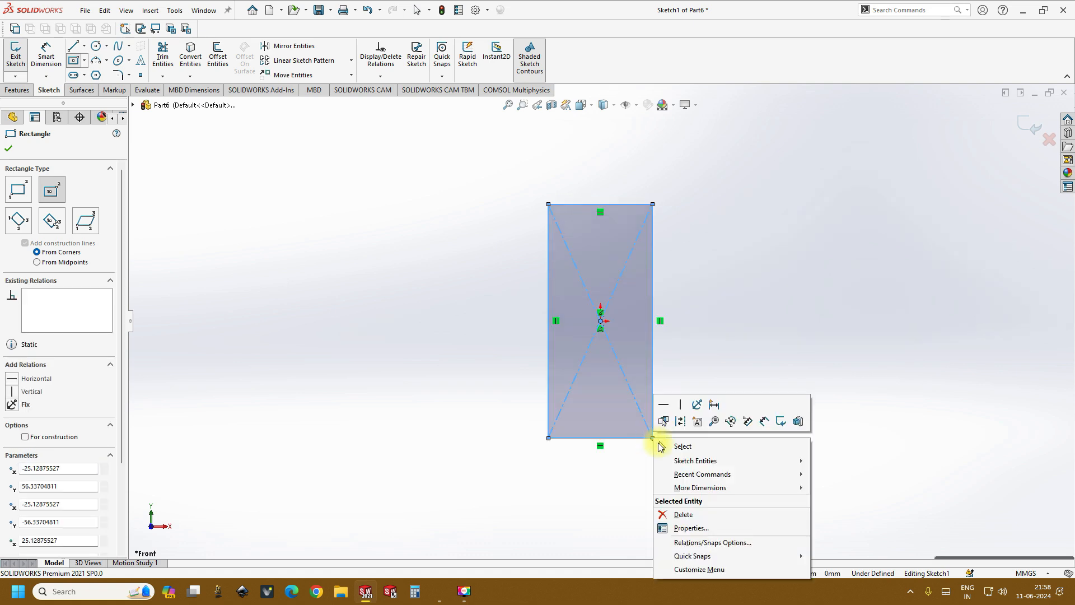
click(663, 446)
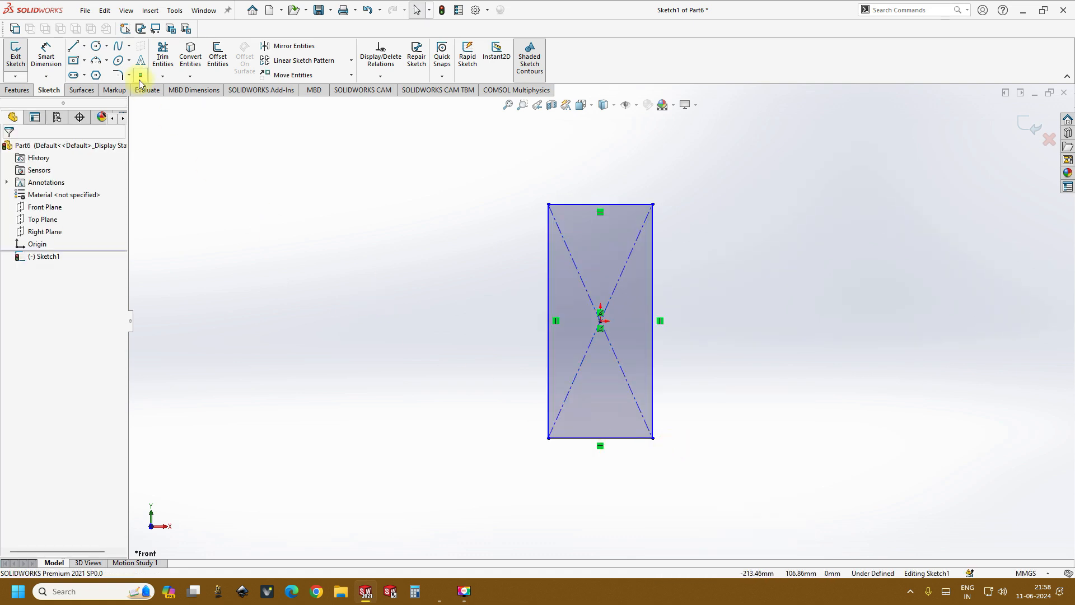
Dimension the rectangle to a width of 20 mm and a height of 40 mm.
click(50, 59)
click(568, 208)
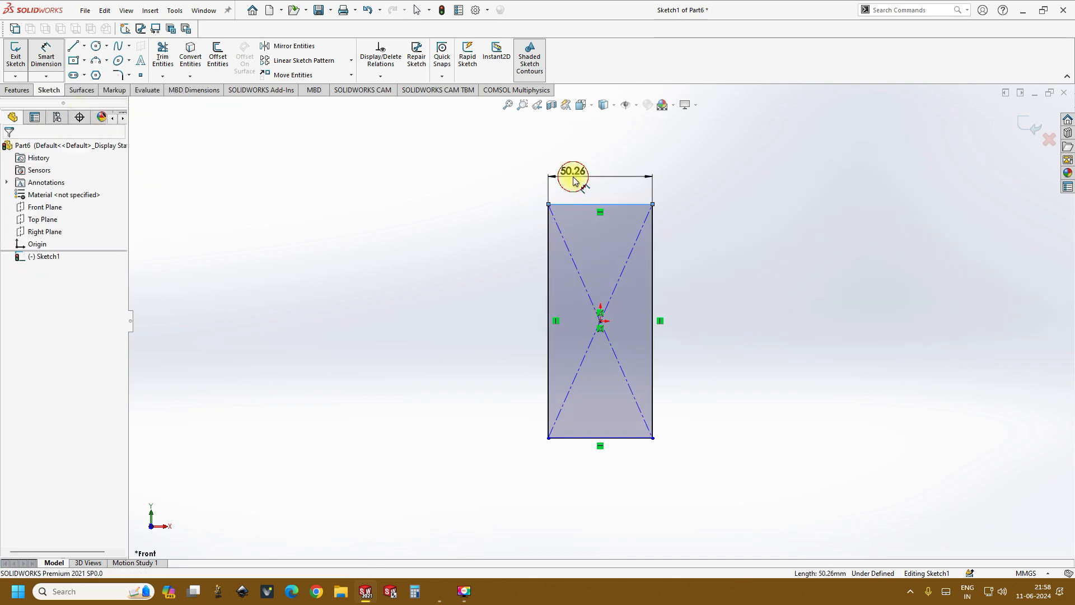
click(570, 170)
text(20)
key(Return)
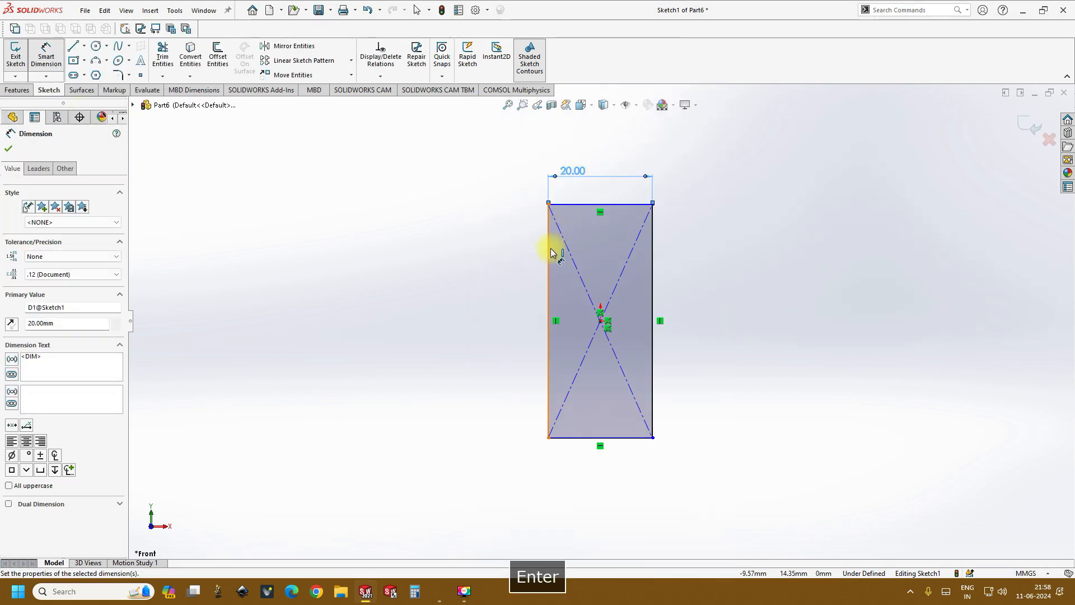
click(547, 263)
click(519, 262)
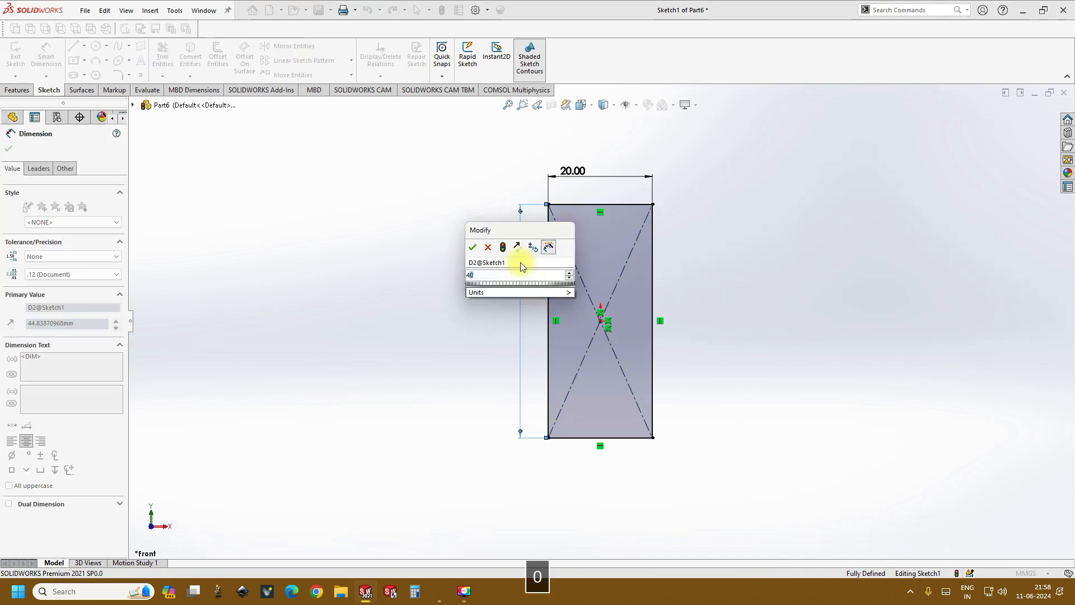
text(40)
key(Return)
Extrude the rectangle as a blind boss with a depth of 5 mm.
click(18, 90)
click(20, 55)
middle_drag(364, 356, 427, 237)
double_click(58, 256)
text(5)
key(Return)
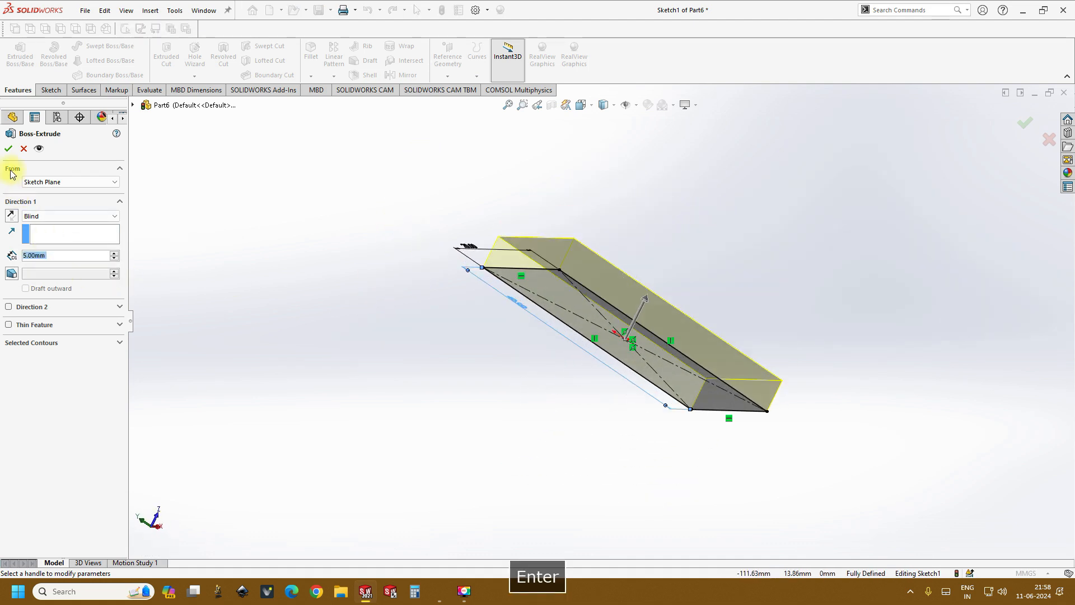
click(8, 148)
Create a reference plane offset 6 mm from the block's short end face, flipped towards the inside of the block.
middle_drag(751, 305, 879, 312)
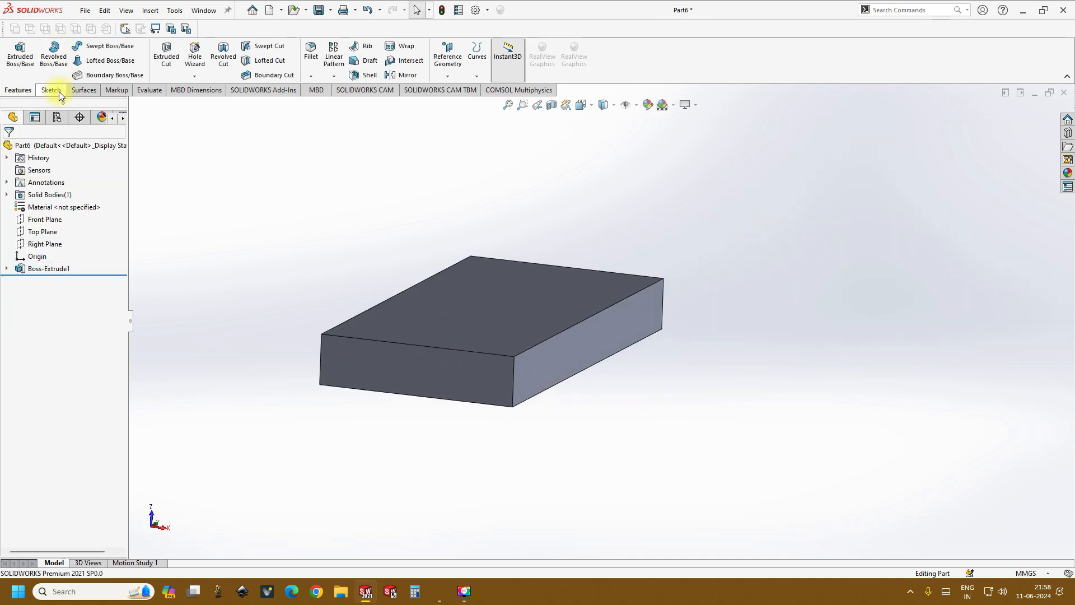
click(448, 59)
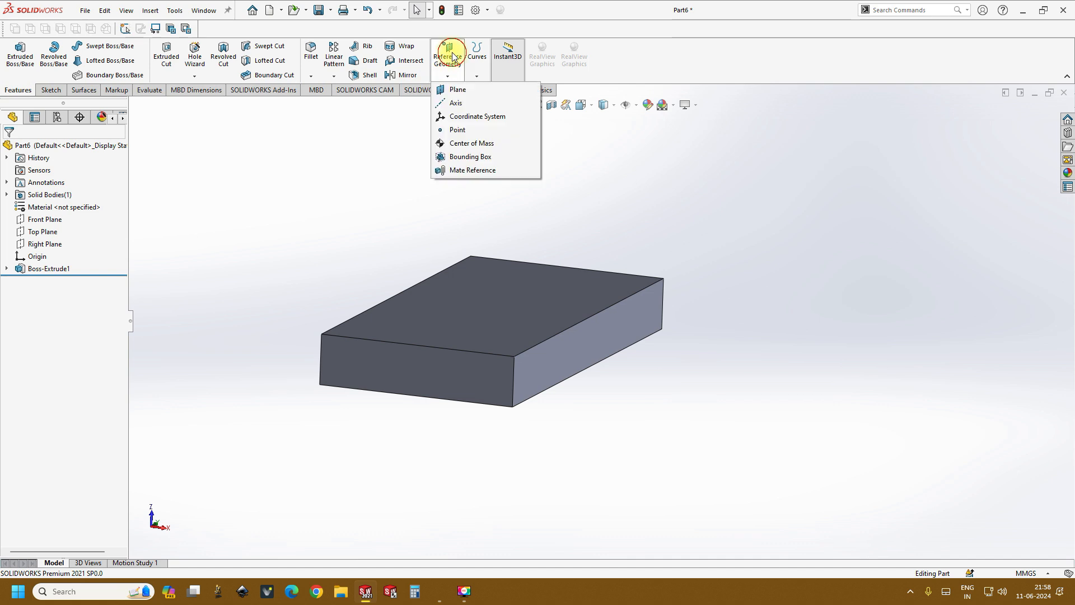
click(461, 89)
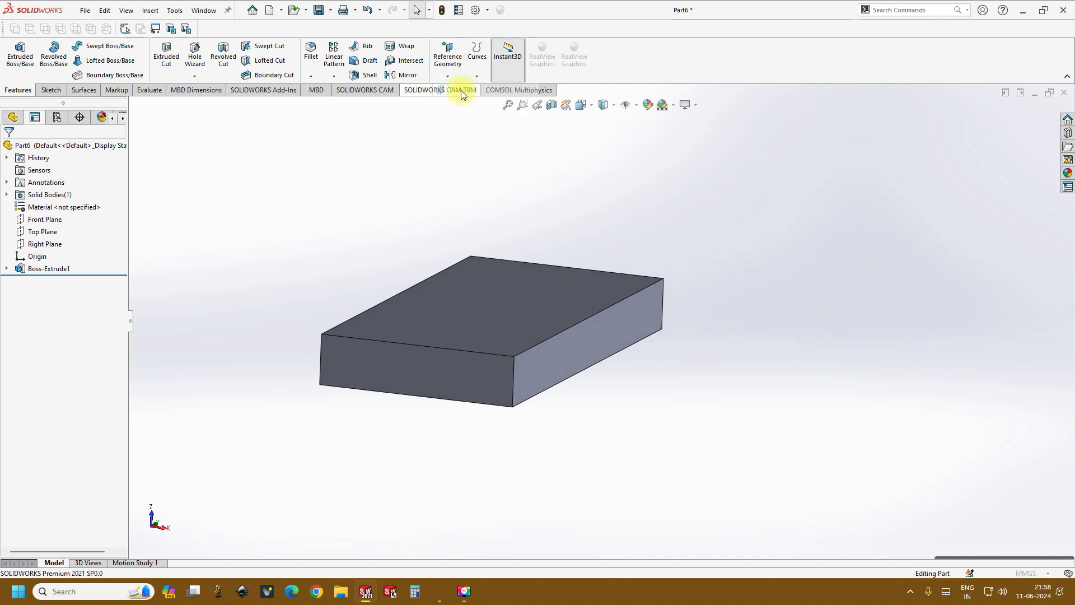
click(367, 365)
click(24, 306)
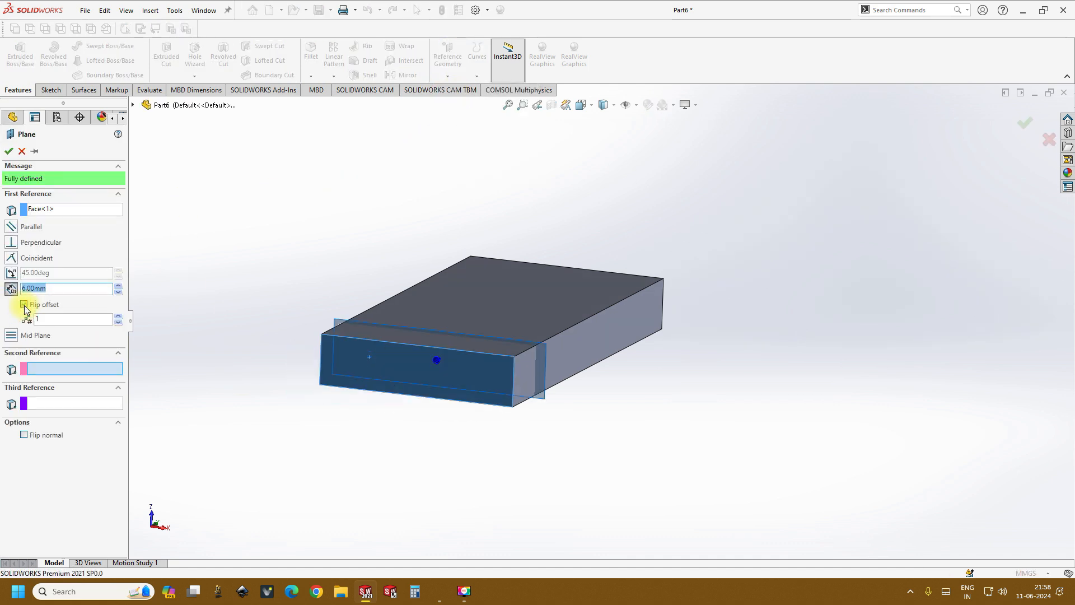
middle_drag(196, 290, 177, 318)
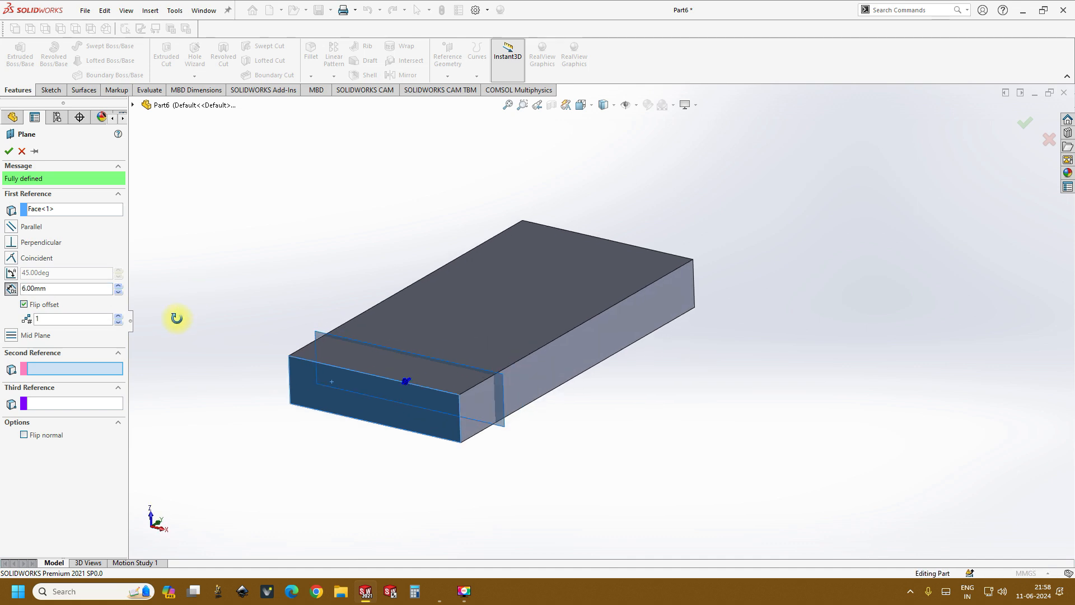
click(10, 152)
Start a sketch on the new offset plane, viewed normal, and draw a circle about 3 mm in diameter beside the block.
mouse_move(289, 188)
middle_down()
mouse_move(300, 178)
mouse_move(281, 192)
middle_up()
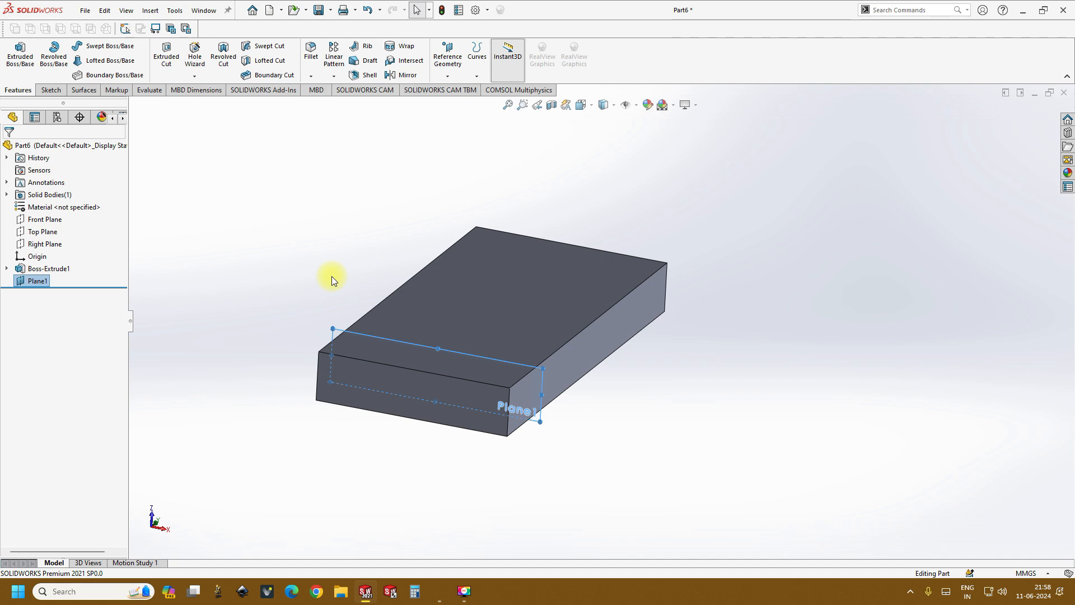
key(ctrl+8)
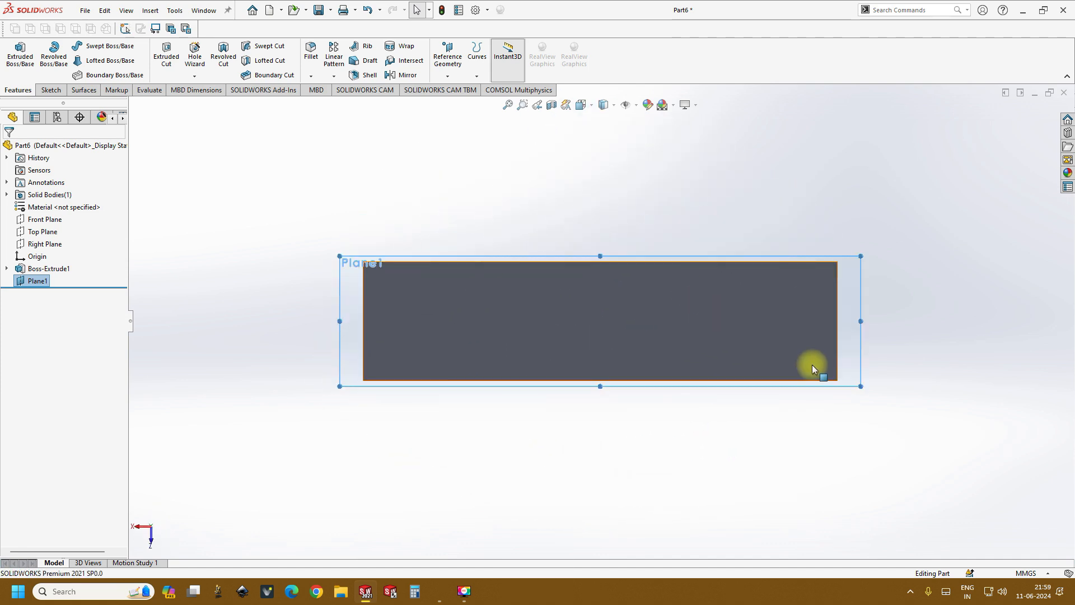
click(48, 90)
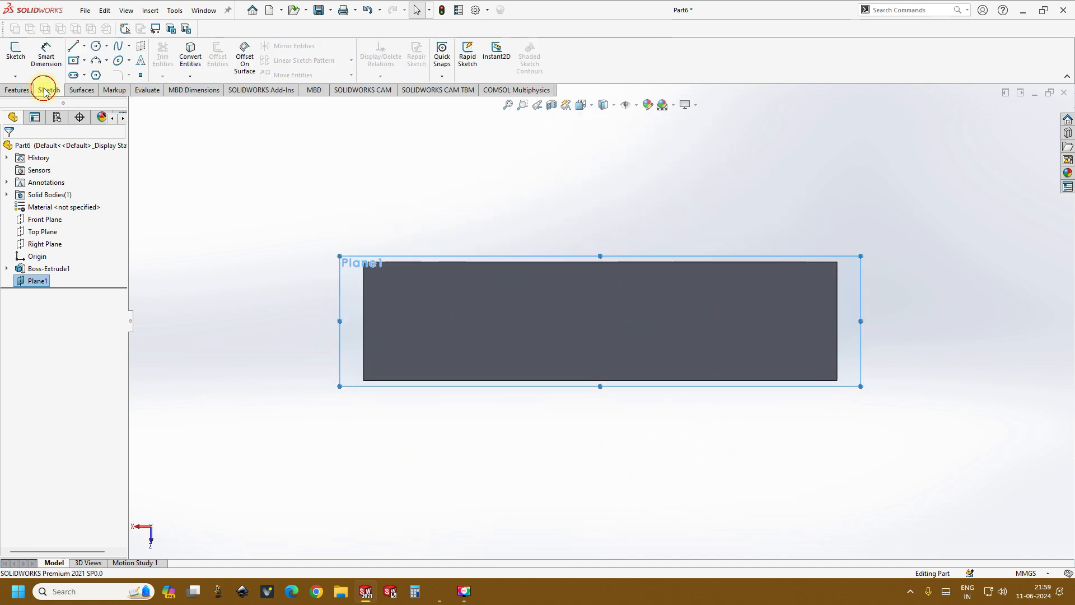
click(15, 51)
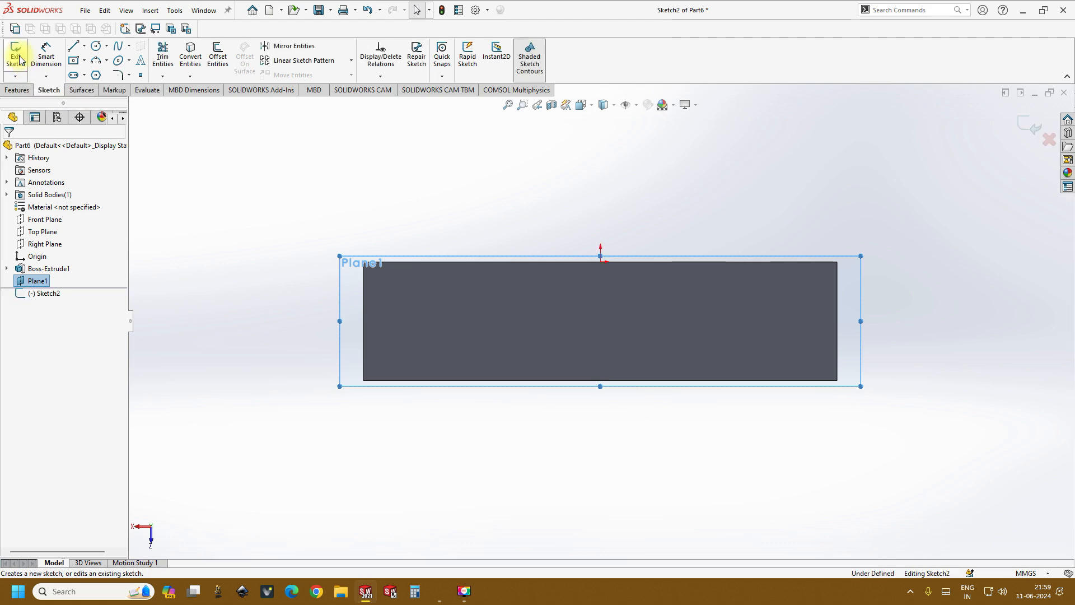
click(95, 46)
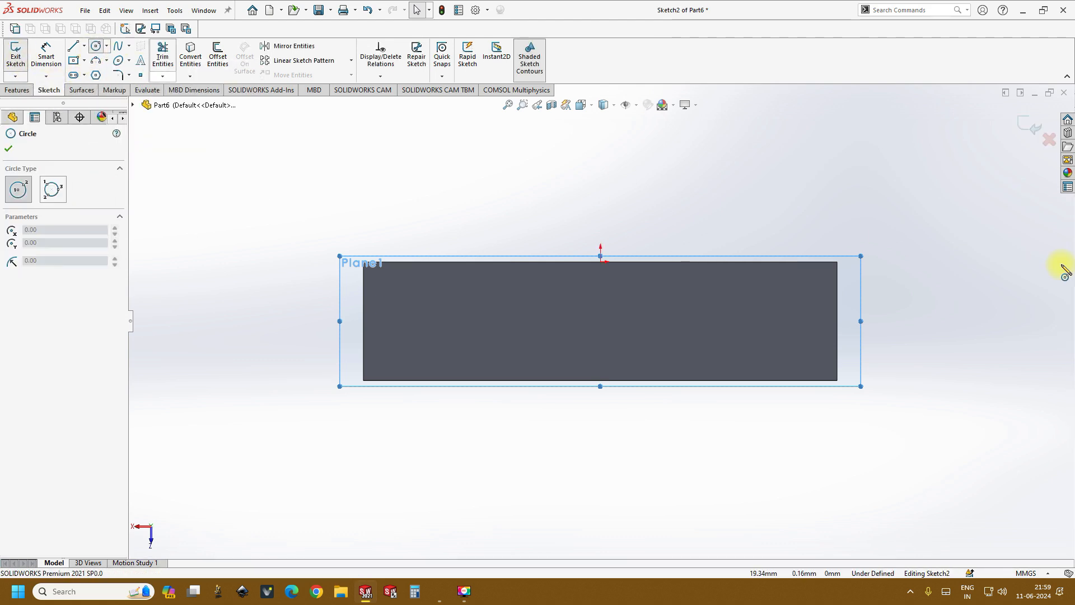
click(897, 324)
click(921, 350)
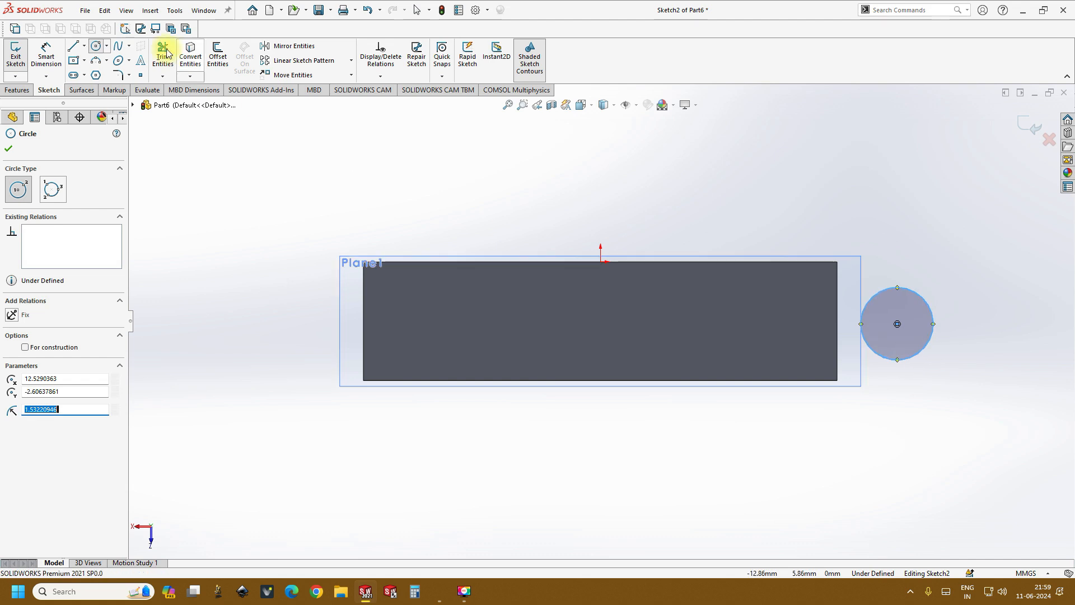
Set the circle's diameter to 3 mm.
click(44, 54)
click(914, 290)
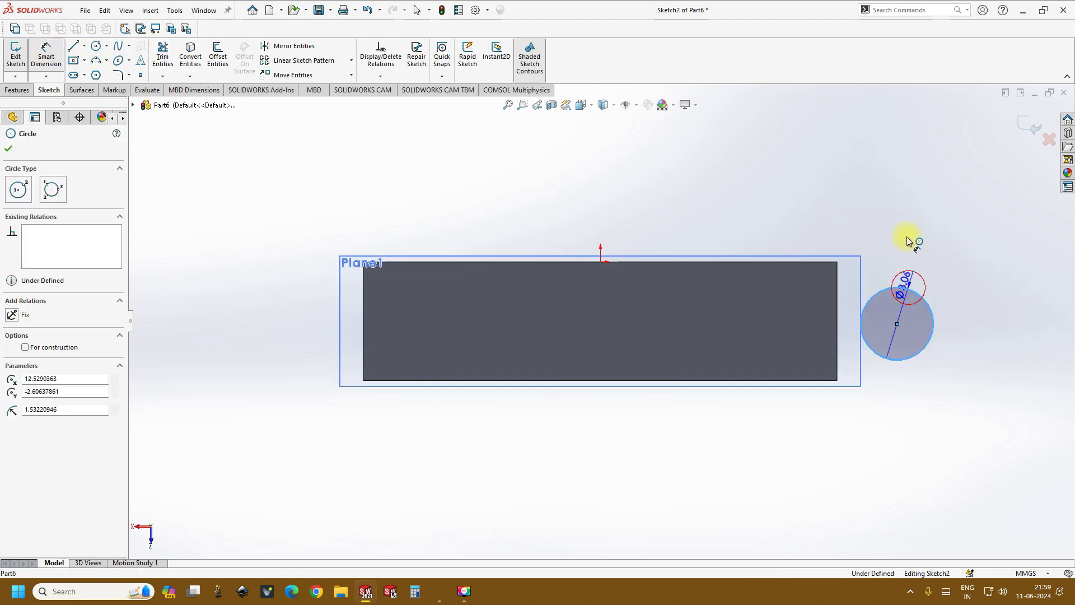
click(906, 236)
text(3)
key(Return)
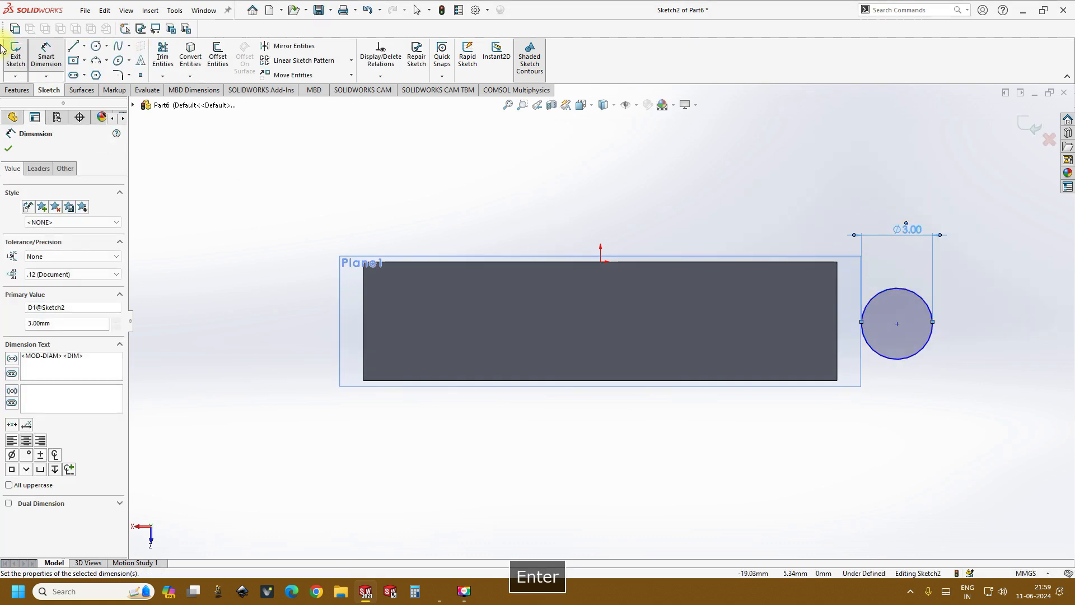
Draw a horizontal centerline from the circle's center outward, away from the block.
click(84, 46)
click(96, 70)
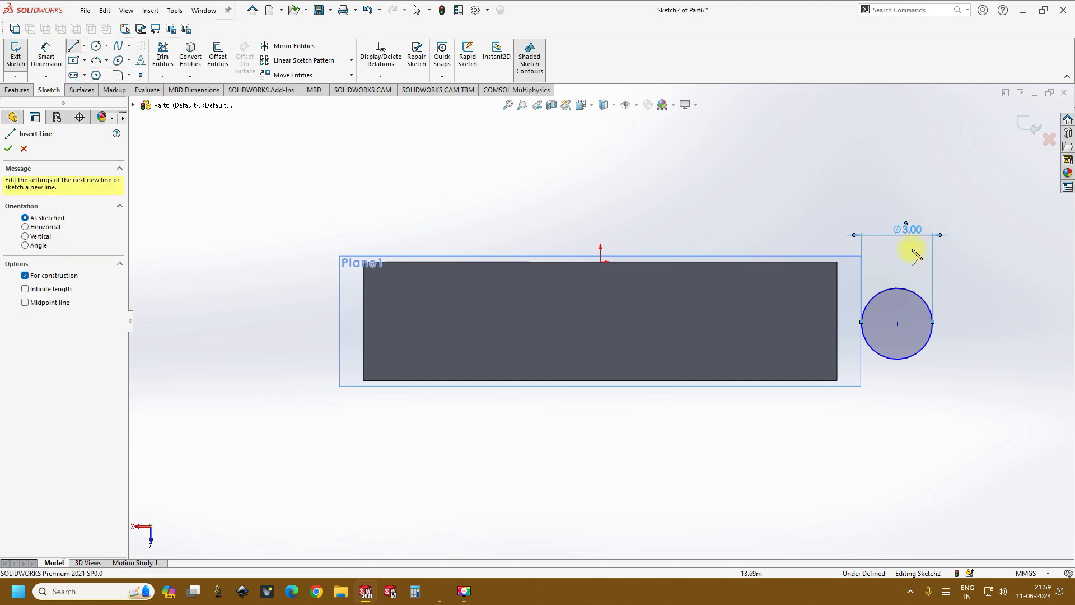
click(897, 333)
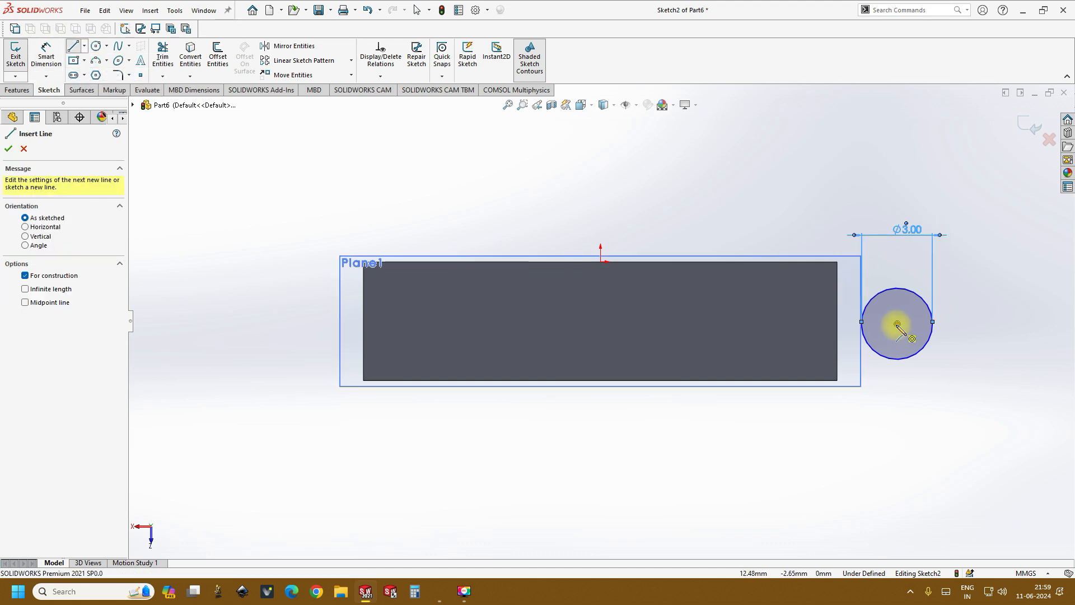
click(1001, 323)
right_click(1001, 323)
click(987, 329)
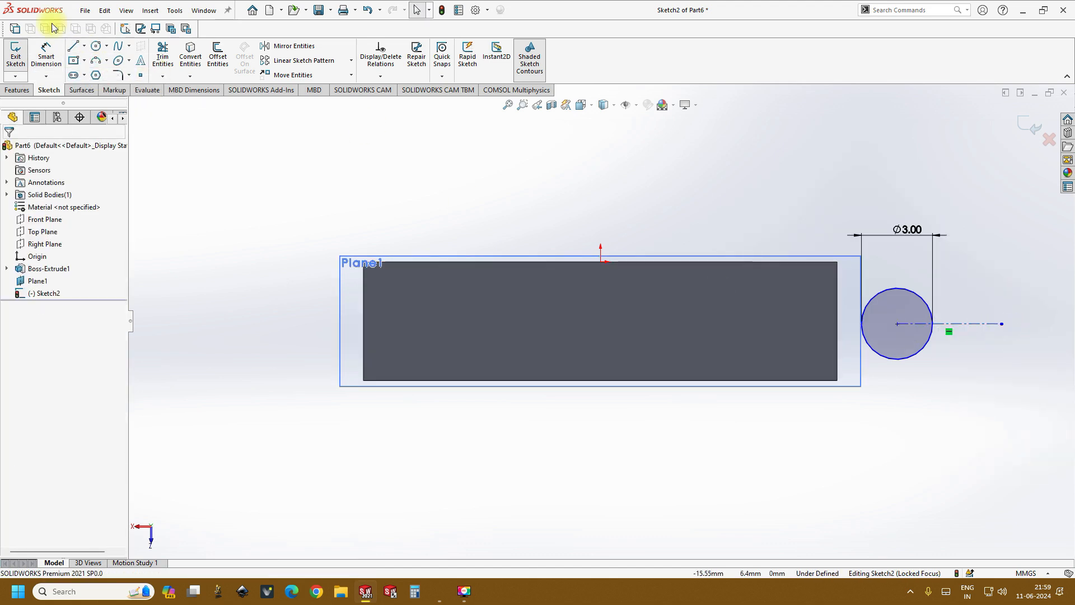
Draw a horizontal centerline about 3.6 mm long outward from the midpoint of the block's short edge opposite the circle.
click(84, 46)
click(94, 77)
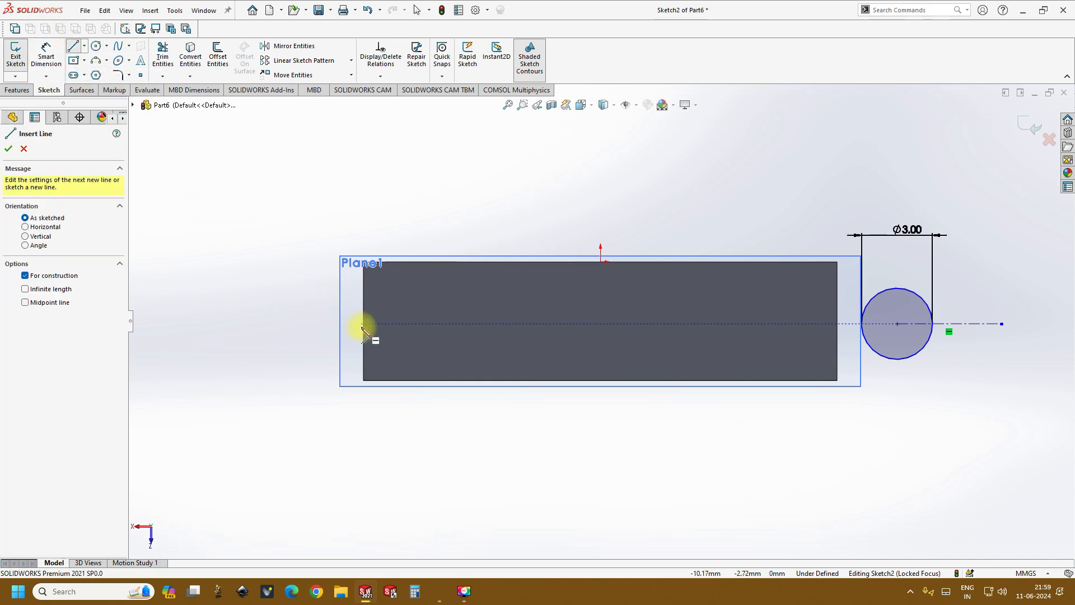
click(363, 320)
click(278, 321)
right_click(279, 322)
click(287, 332)
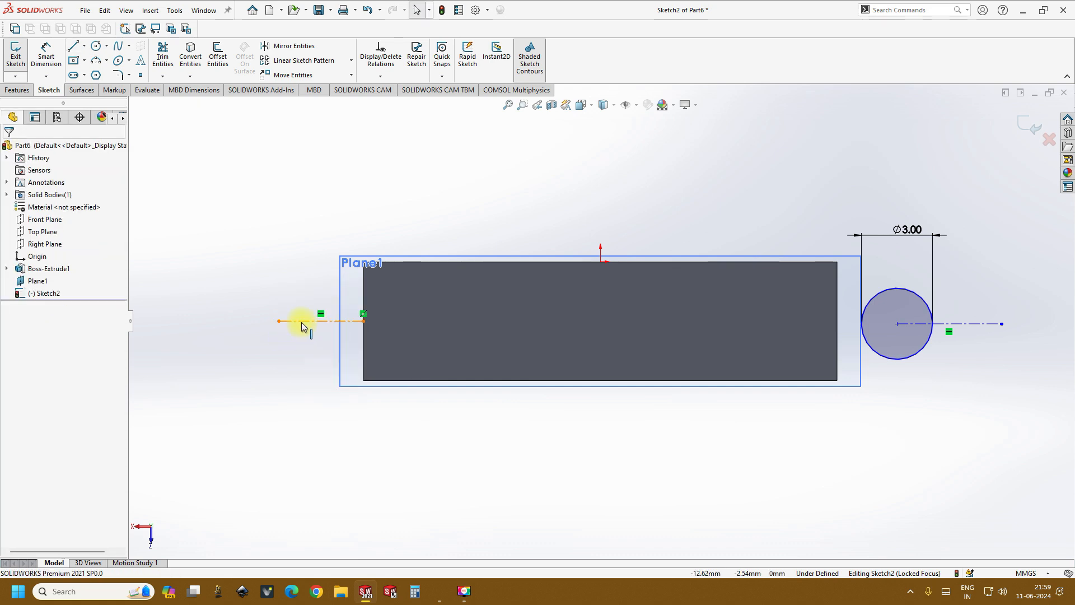
Make the centerline at the block's short edge and the circle's centerline collinear.
click(302, 321)
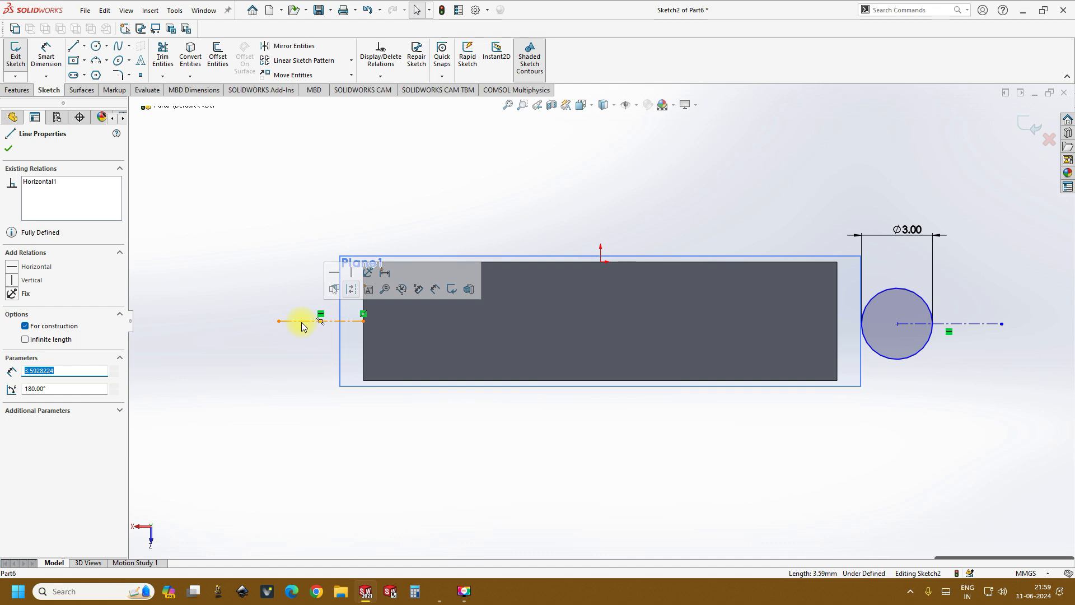
ctrl+click(973, 325)
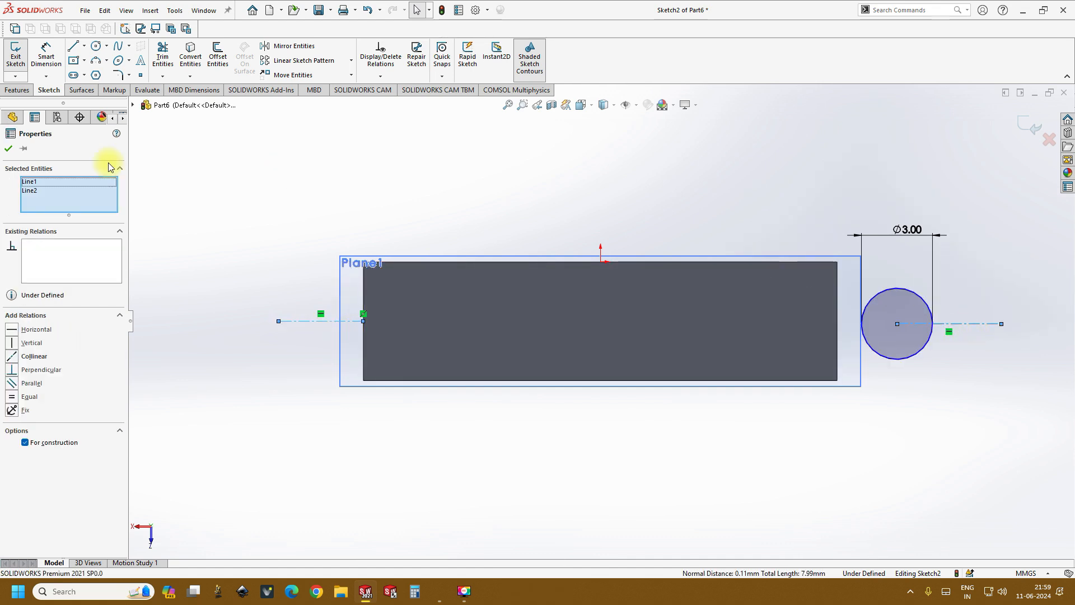
click(14, 361)
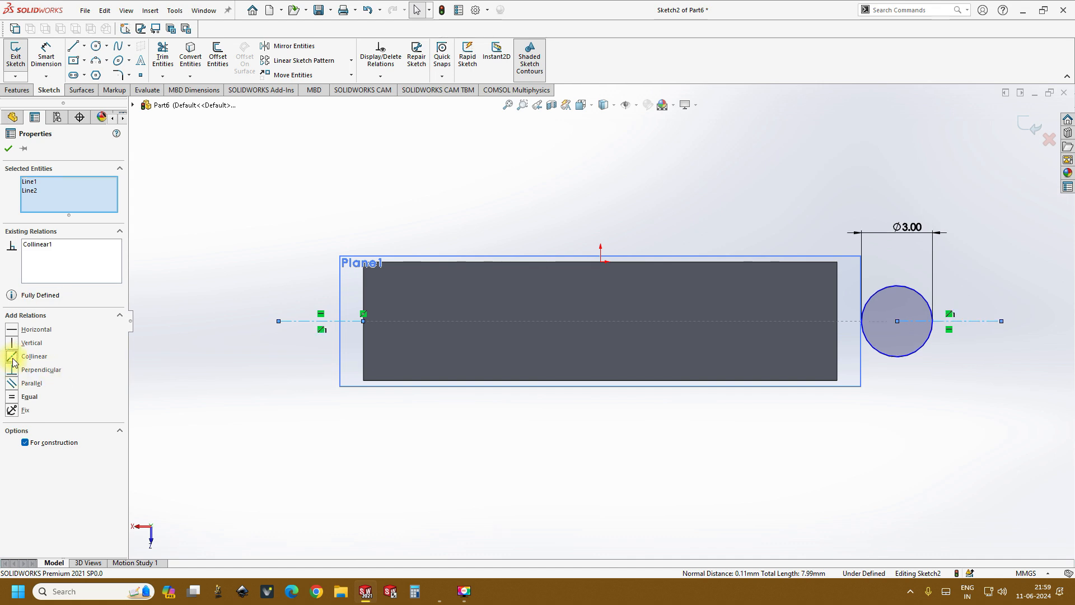
click(8, 152)
Create a reversed clockwise helix from the circle sketch with constant 3 mm pitch, 10 revolutions and a 170° start angle.
scroll(835, 219, up, 3)
middle_drag(851, 238, 833, 243)
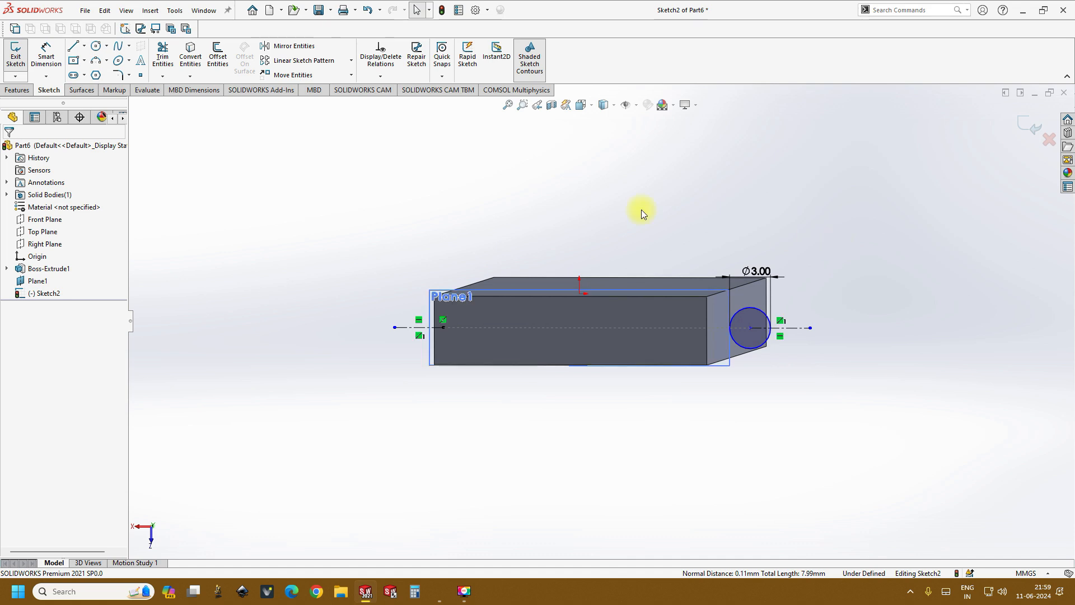
click(18, 90)
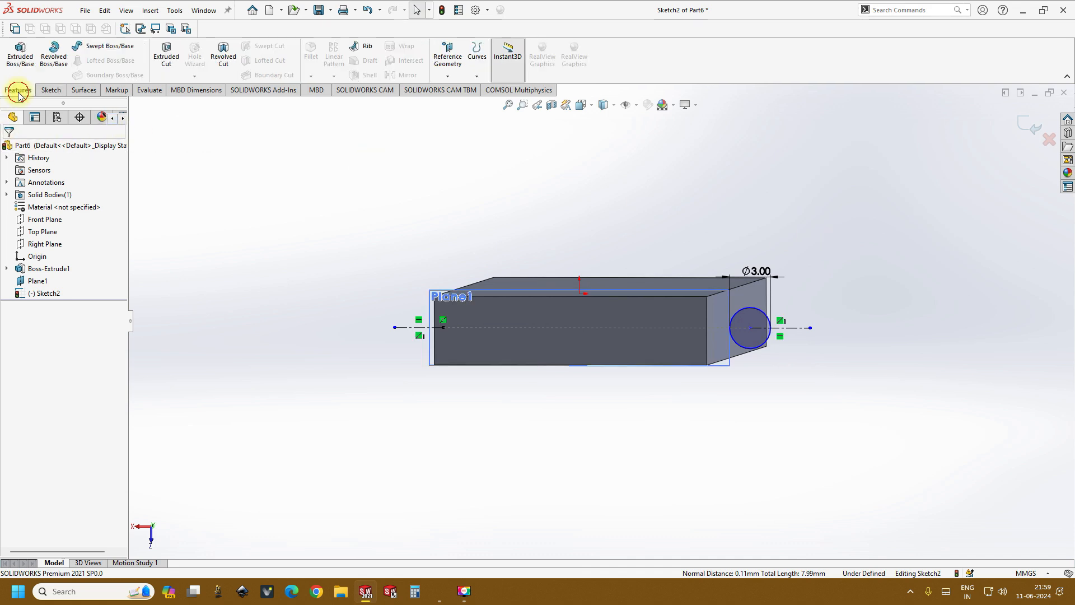
click(474, 60)
click(502, 106)
middle_drag(834, 300, 823, 320)
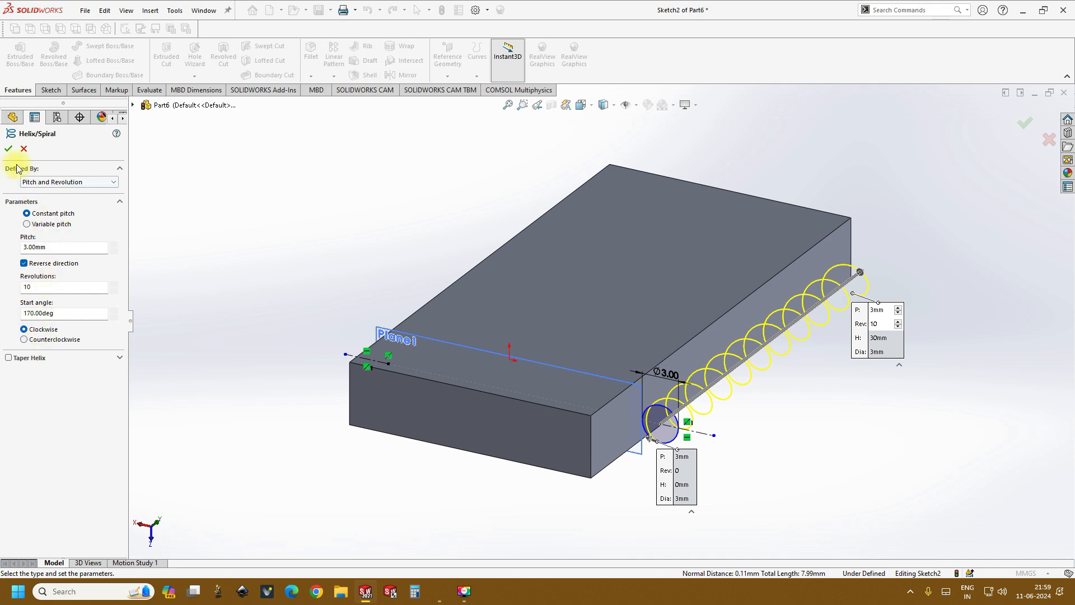
click(8, 149)
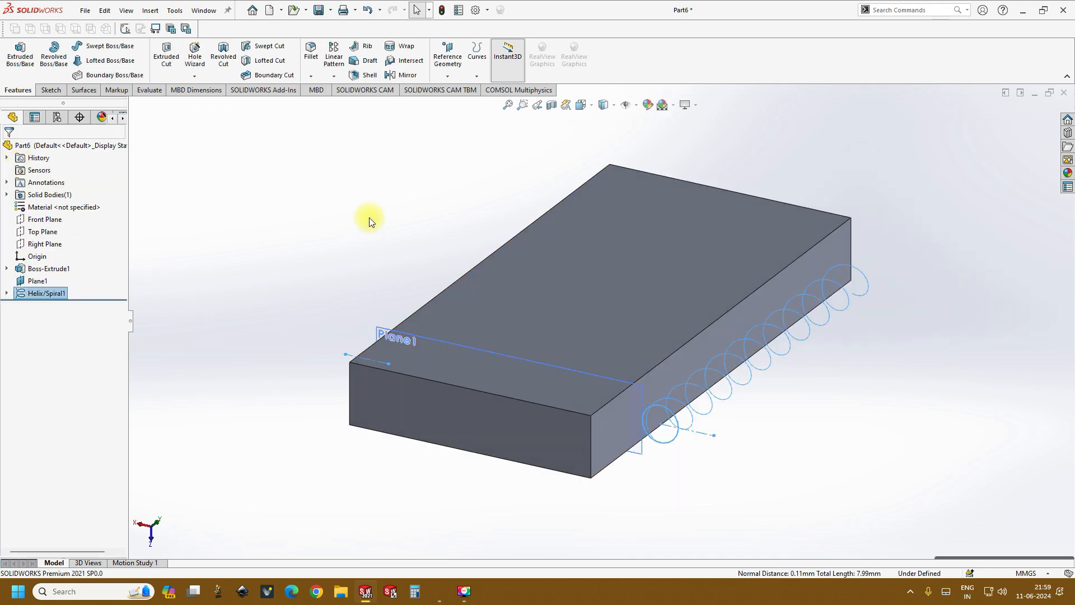
Sweep a solid circular profile 1 mm in diameter along the helix.
scroll(739, 403, up, 2)
scroll(705, 364, down, 5)
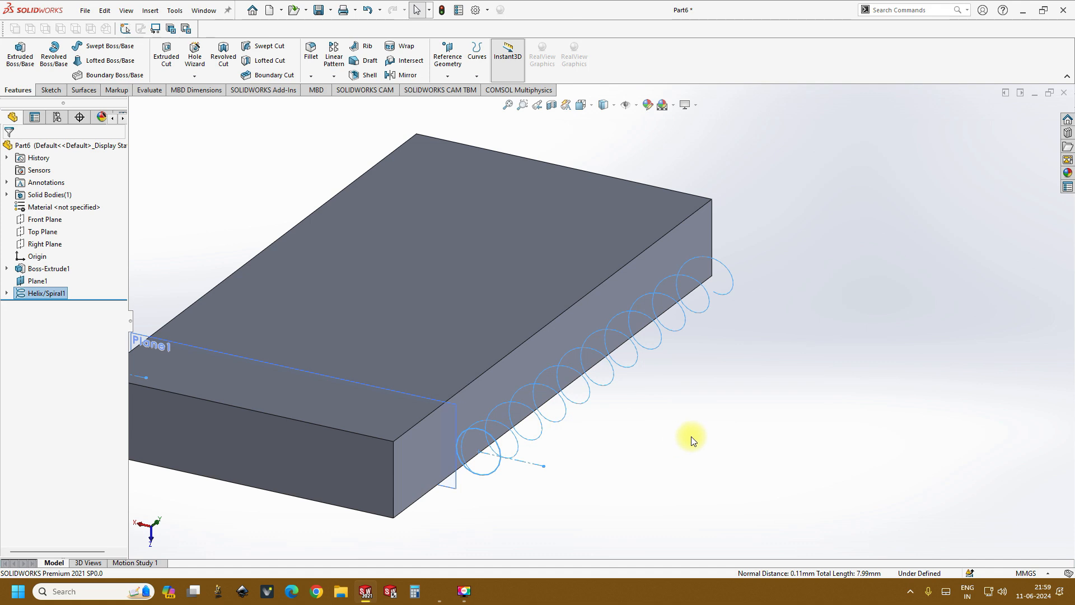
click(753, 403)
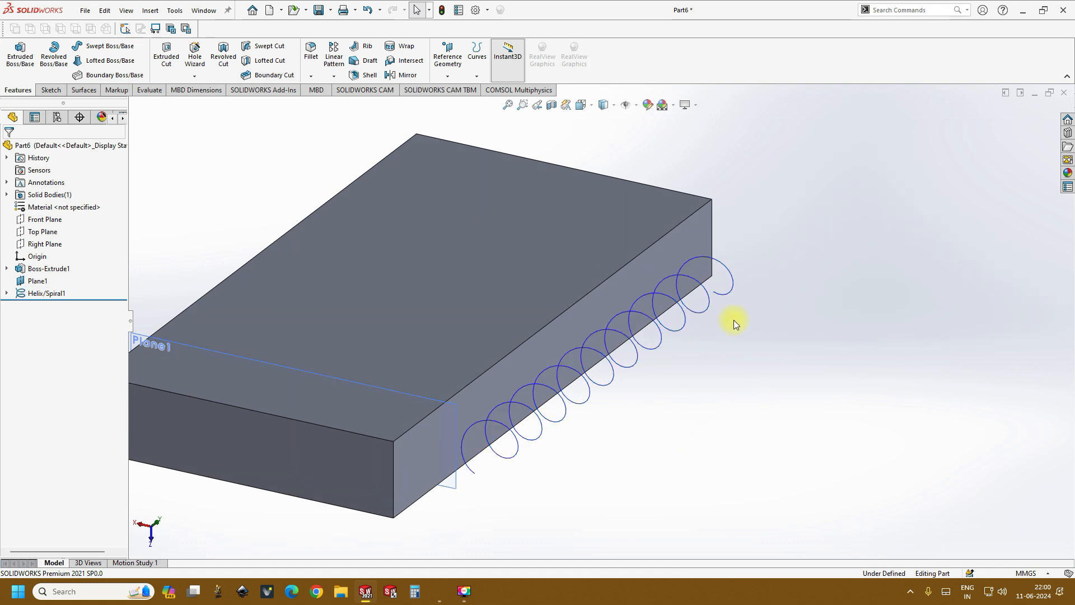
click(96, 43)
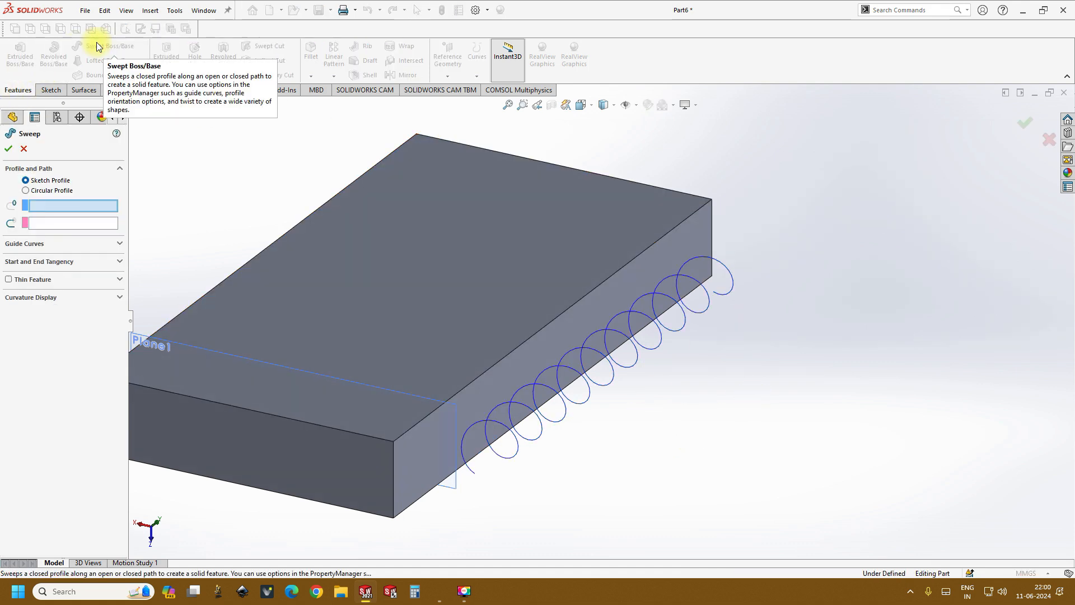
click(26, 191)
double_click(42, 222)
text(1.00mm)
key(Return)
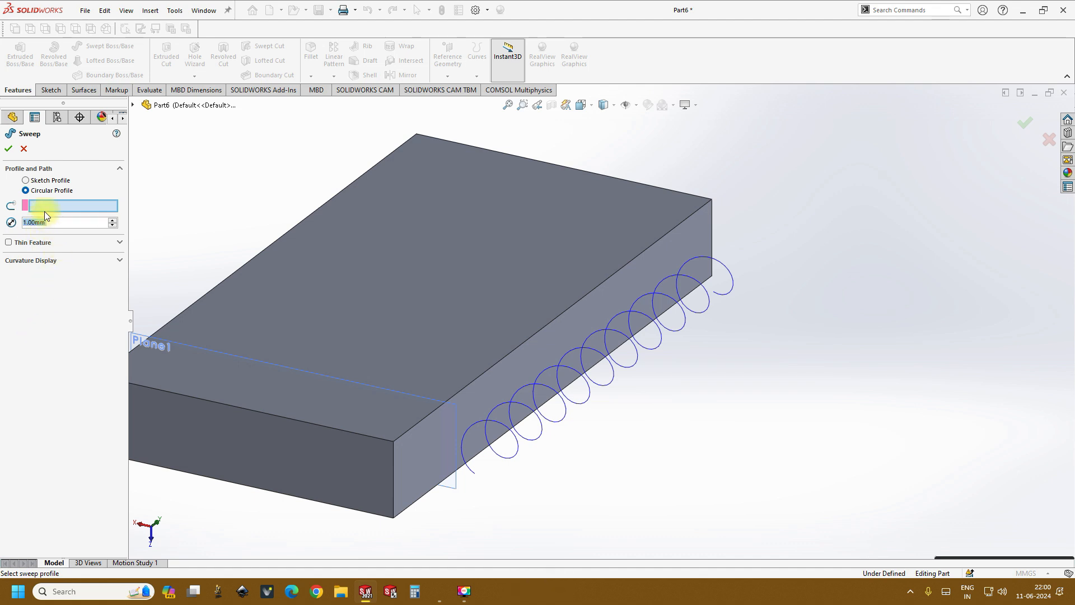
click(506, 429)
click(9, 148)
Examine the swept coil's near end face and its position beside the block from close up.
scroll(475, 321, up, 2)
middle_drag(513, 341, 675, 374)
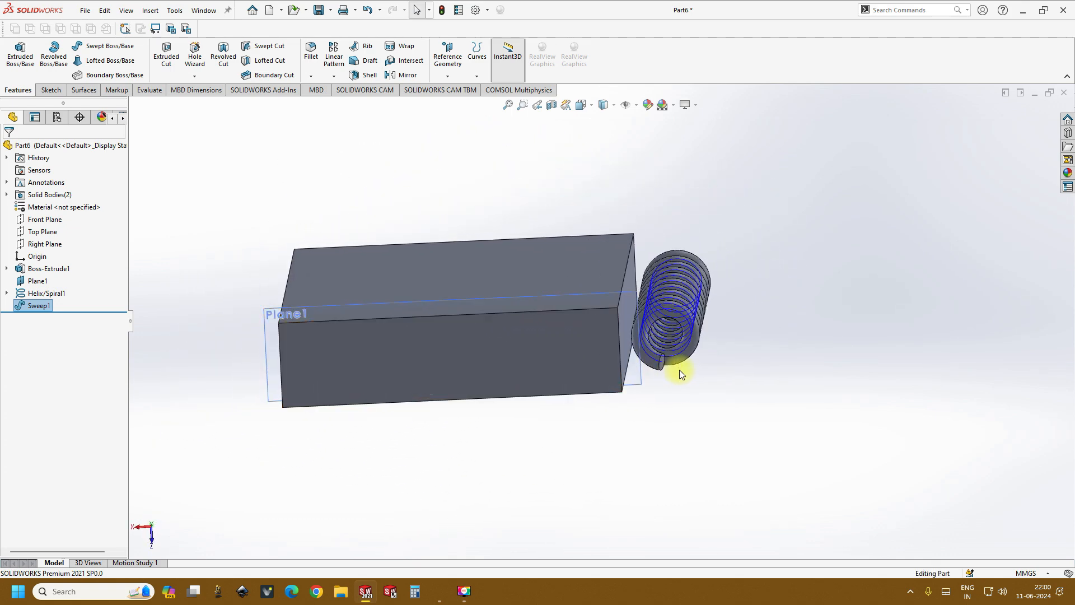
scroll(673, 373, down, 4)
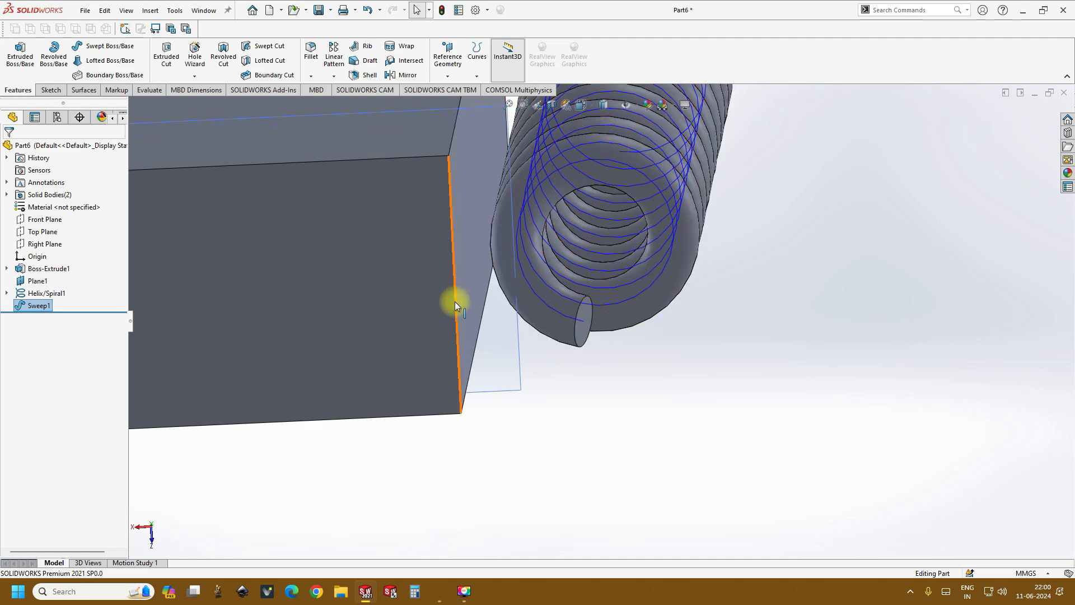
scroll(469, 299, up, 4)
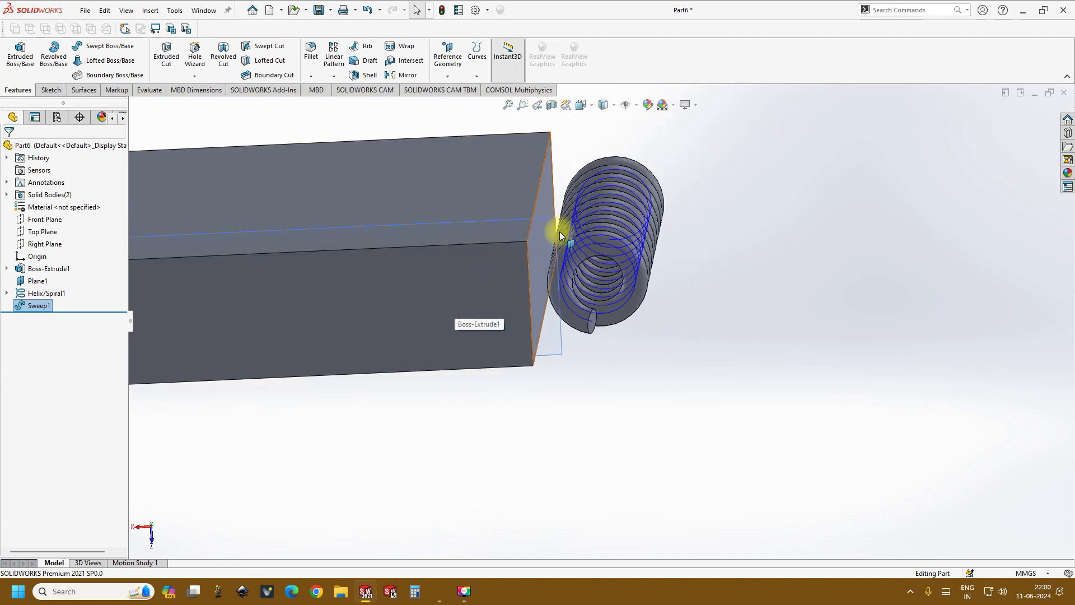
scroll(599, 287, down, 3)
scroll(585, 304, up, 3)
scroll(588, 355, down, 3)
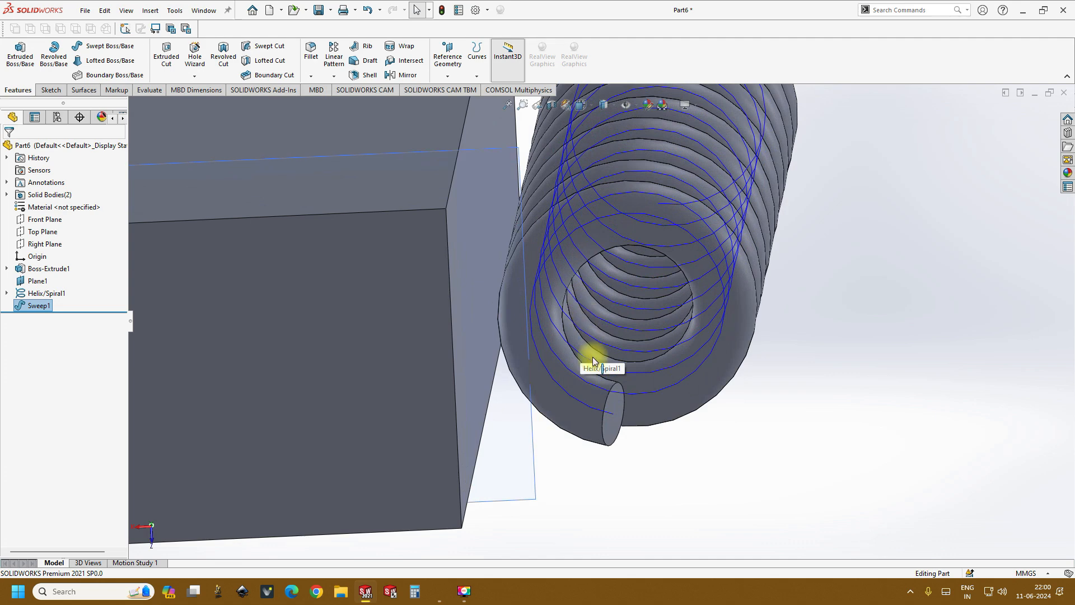
scroll(607, 331, up, 3)
mouse_move(607, 331)
middle_down()
mouse_move(602, 297)
mouse_move(625, 339)
middle_up()
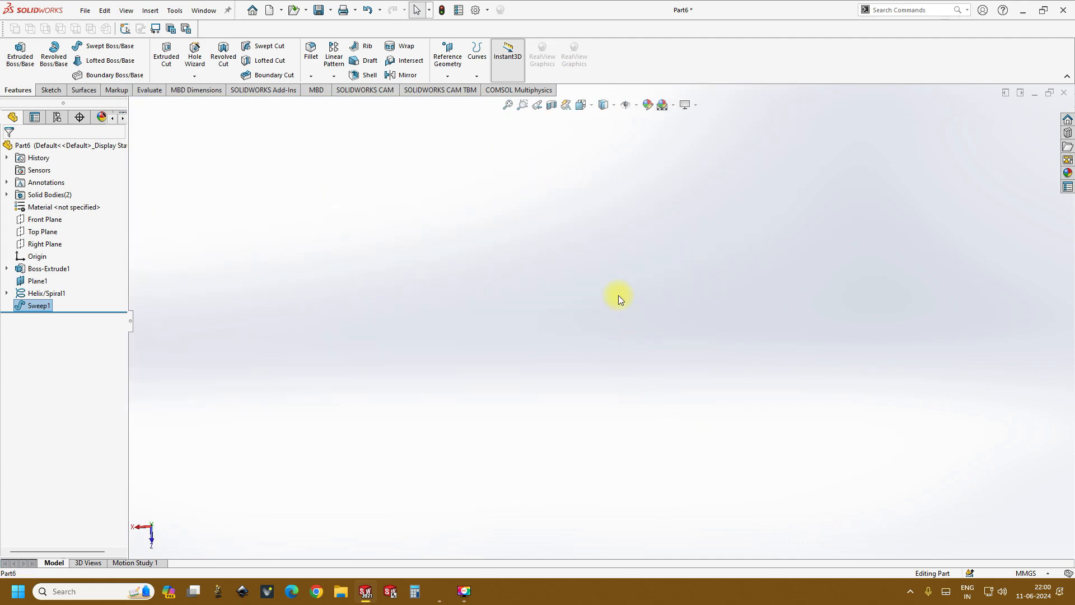
Compare the top and bottom views of the coil beside the block, finishing with a top view of the coil's end.
click(591, 106)
click(599, 136)
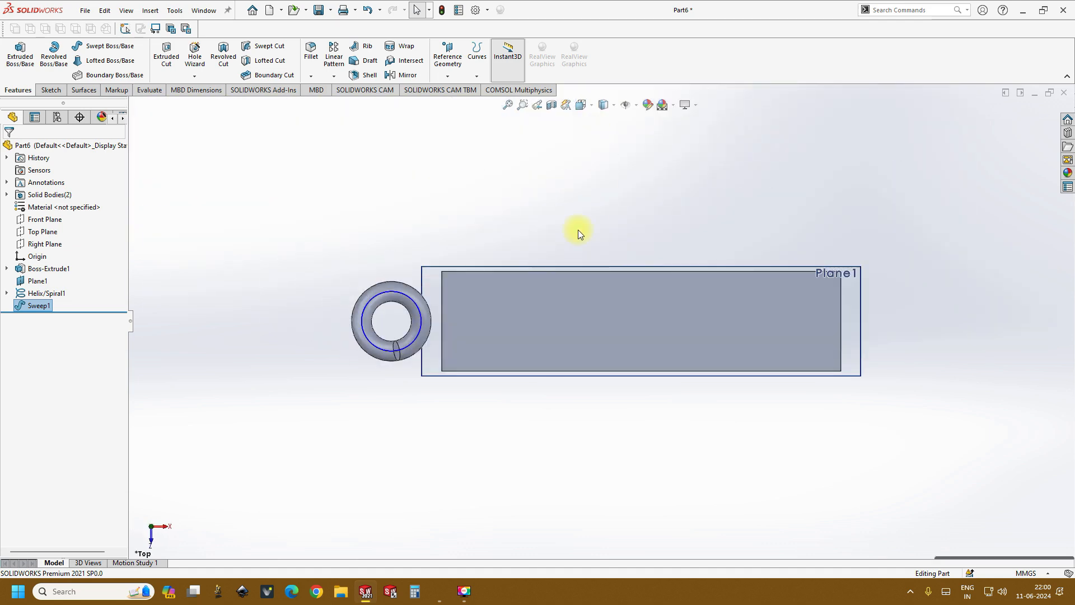
click(588, 104)
click(596, 135)
click(588, 103)
click(597, 161)
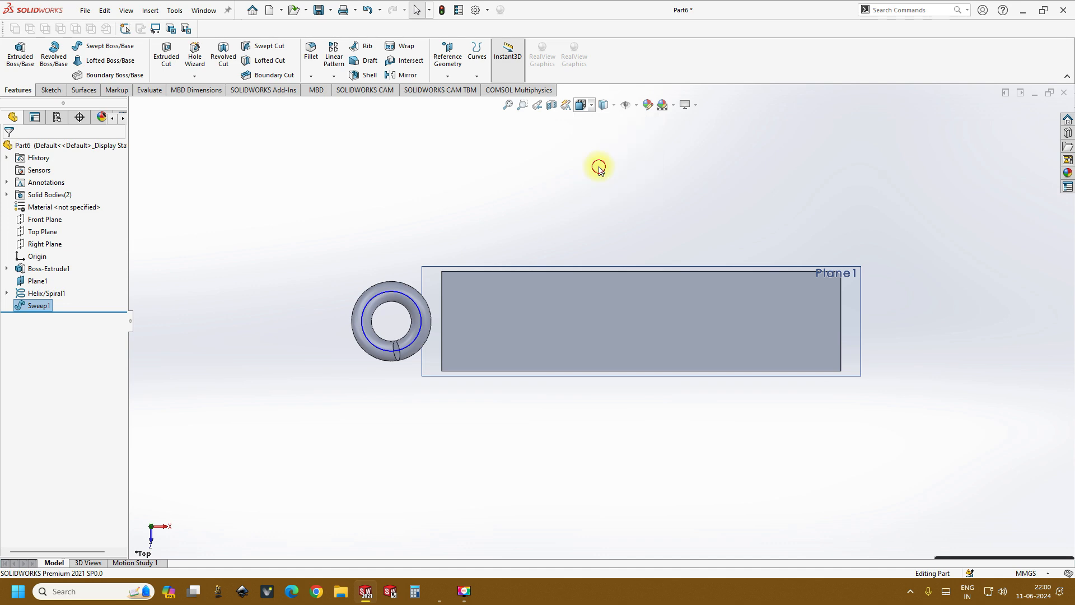
click(589, 105)
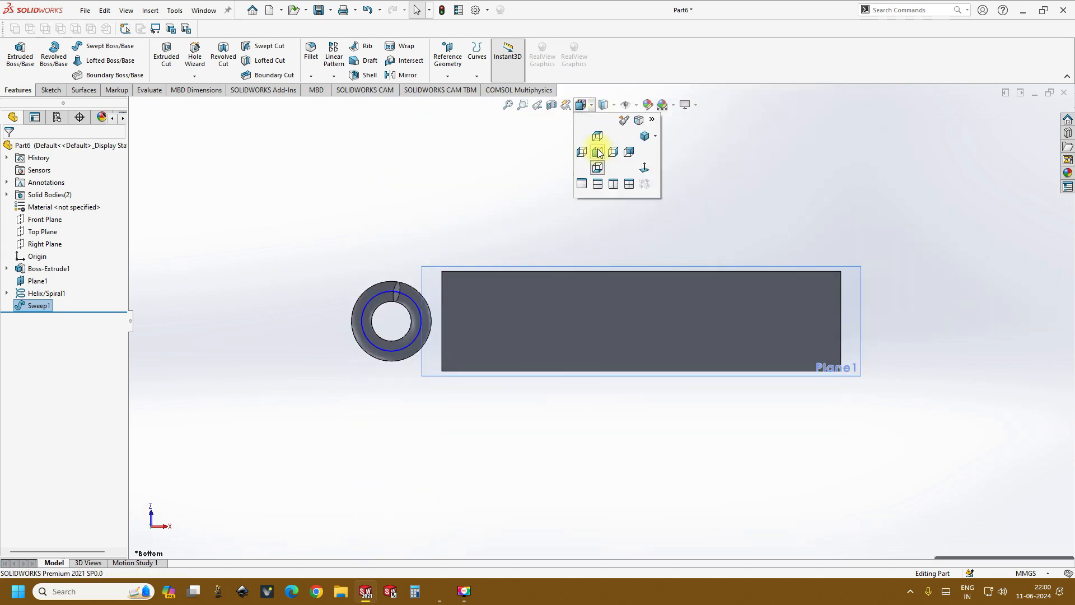
click(597, 136)
scroll(343, 328, down, 2)
mouse_move(497, 333)
middle_down()
mouse_move(495, 355)
mouse_move(507, 325)
middle_up()
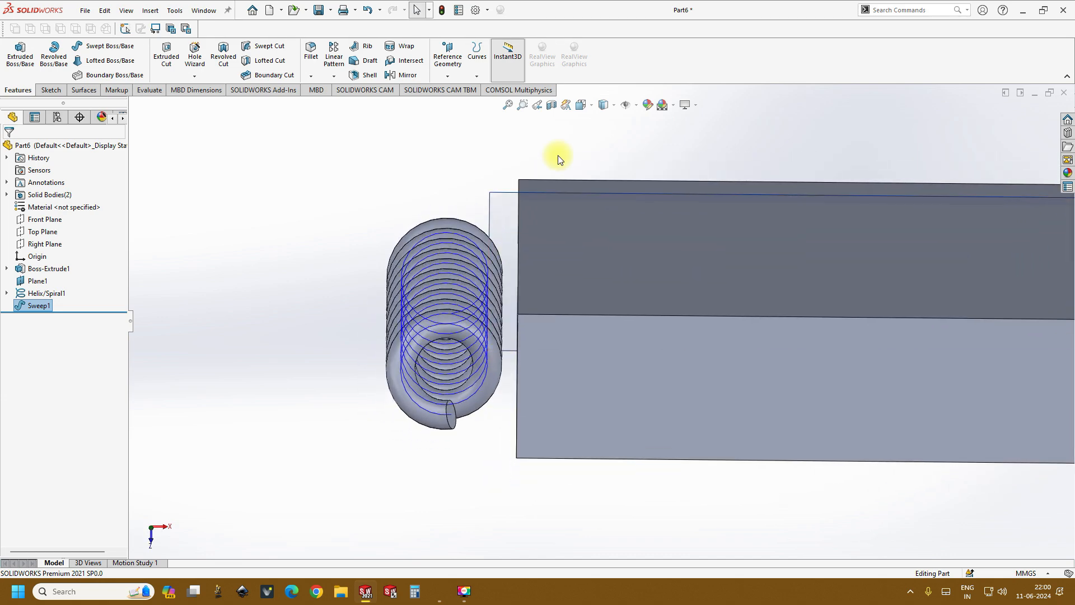
click(585, 111)
click(595, 134)
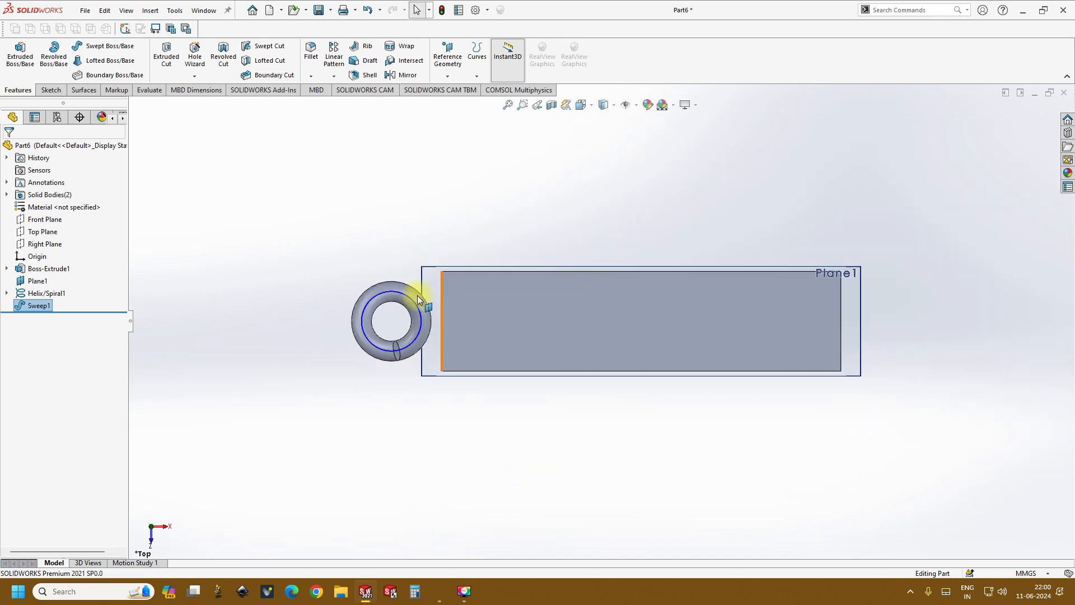
scroll(616, 336, up, 1)
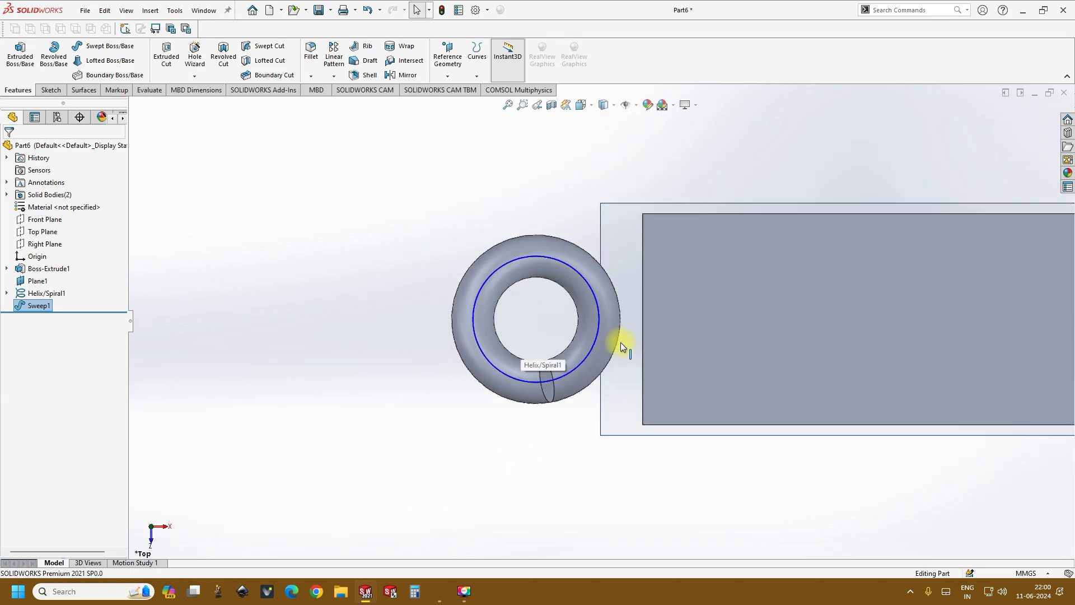
Start a 3D sketch and draw a two-point spline about 5.2 mm long from the coil's end-face center across and beyond the coil.
click(50, 89)
click(15, 76)
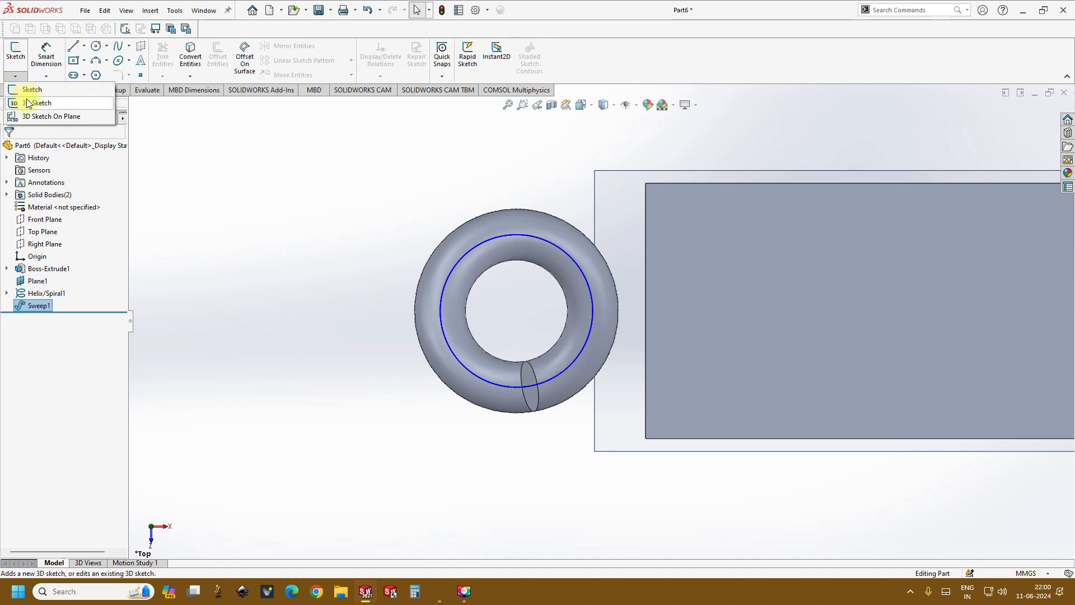
click(28, 101)
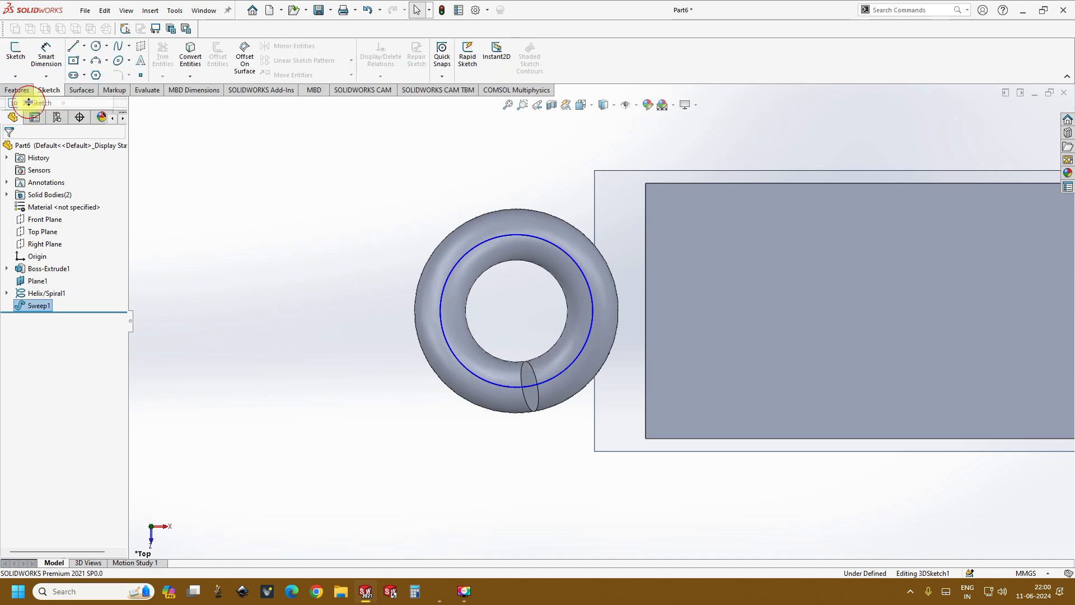
click(119, 49)
scroll(622, 360, down, 4)
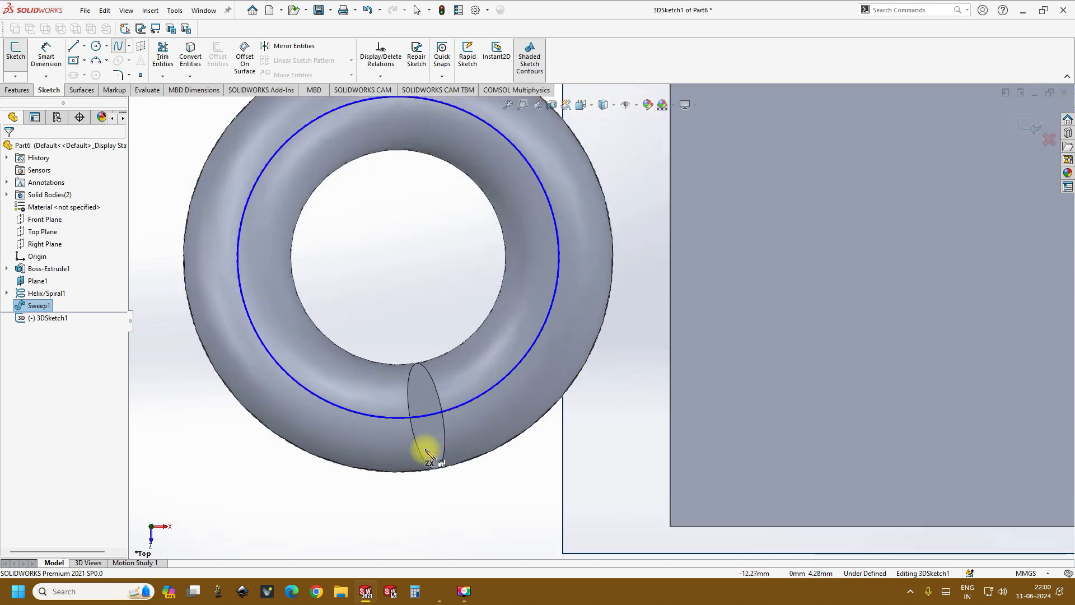
click(427, 419)
scroll(532, 359, up, 5)
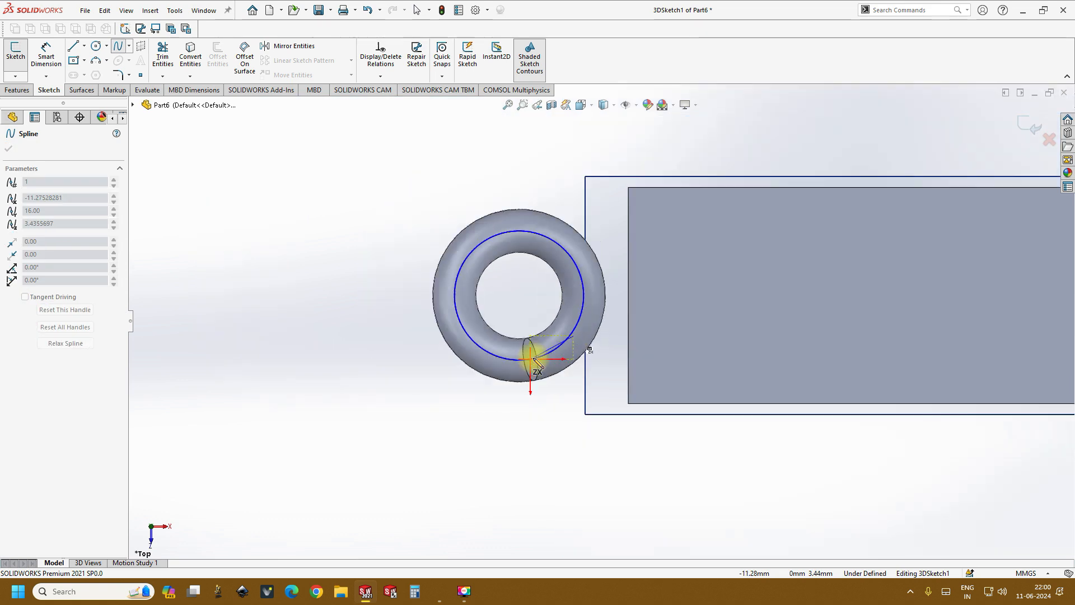
click(579, 140)
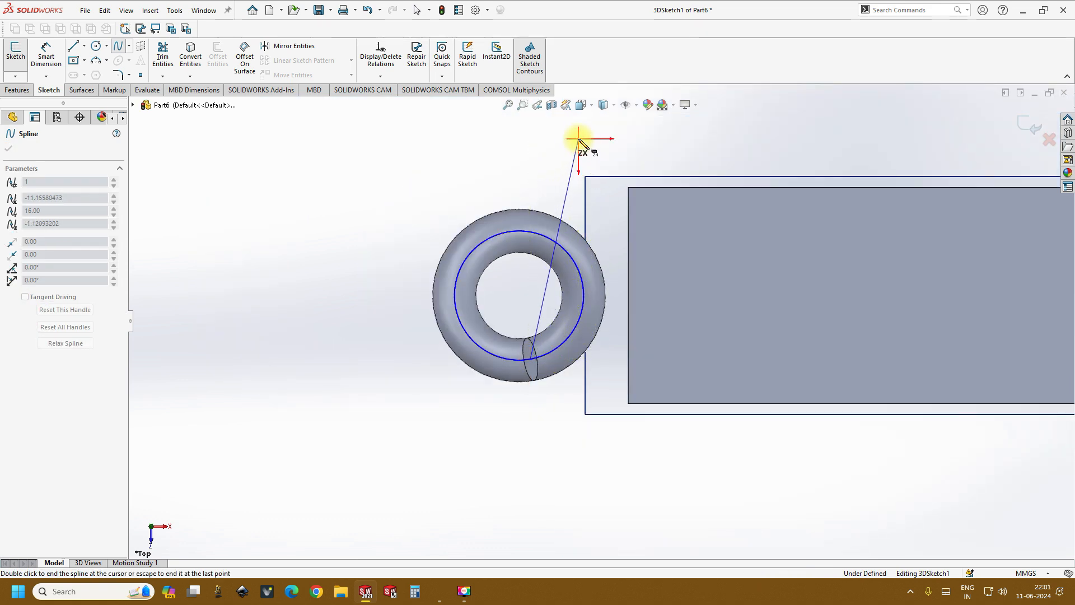
key(Escape)
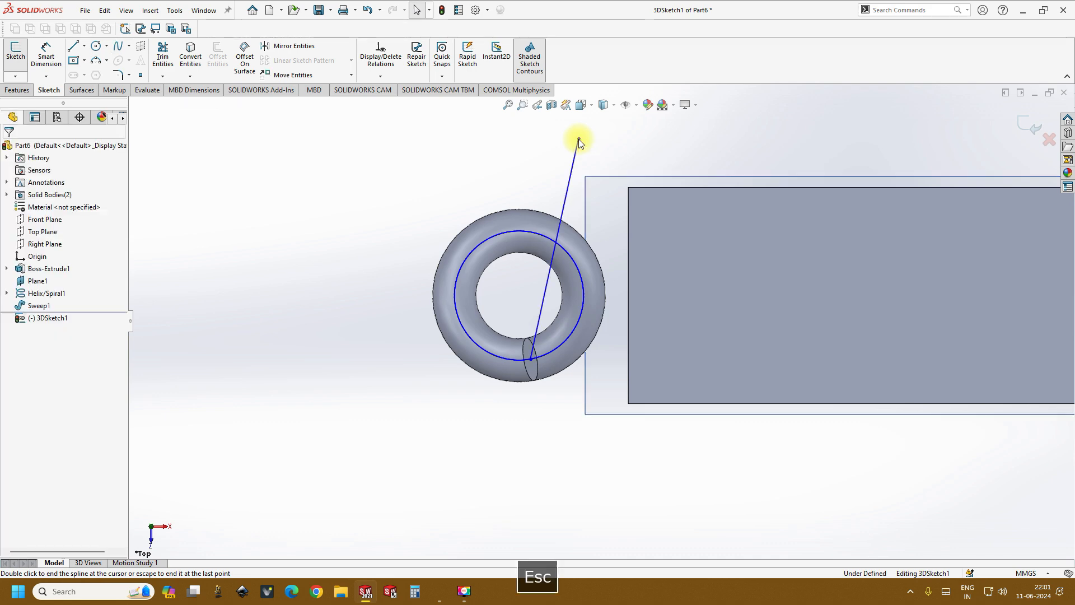
Make the spline tangent to the helix at the coil's end.
middle_drag(571, 288, 532, 191)
scroll(532, 191, up, 5)
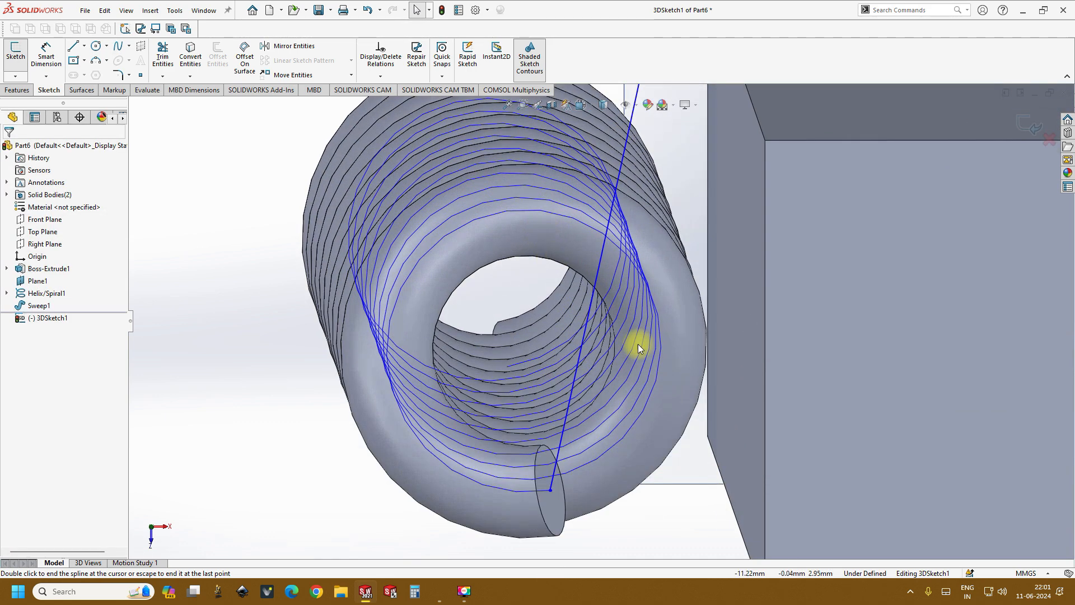
click(578, 374)
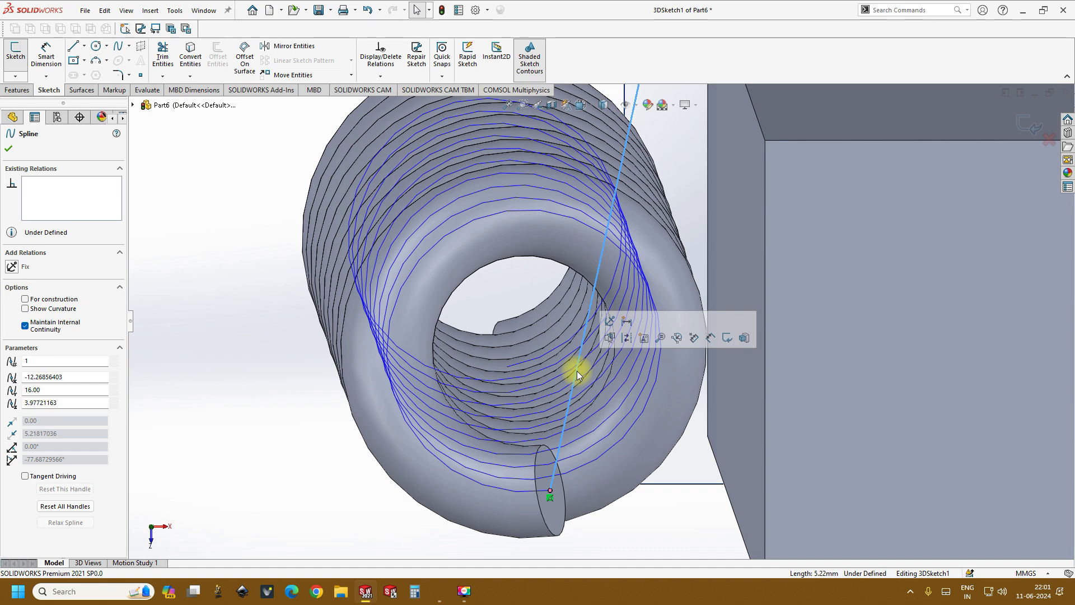
ctrl+click(530, 491)
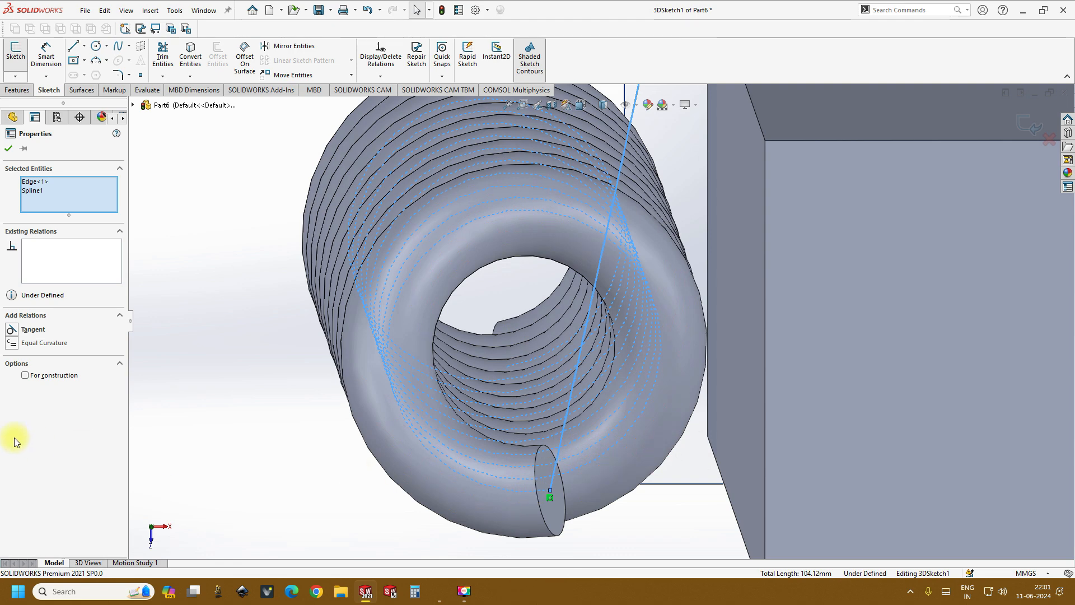
click(11, 331)
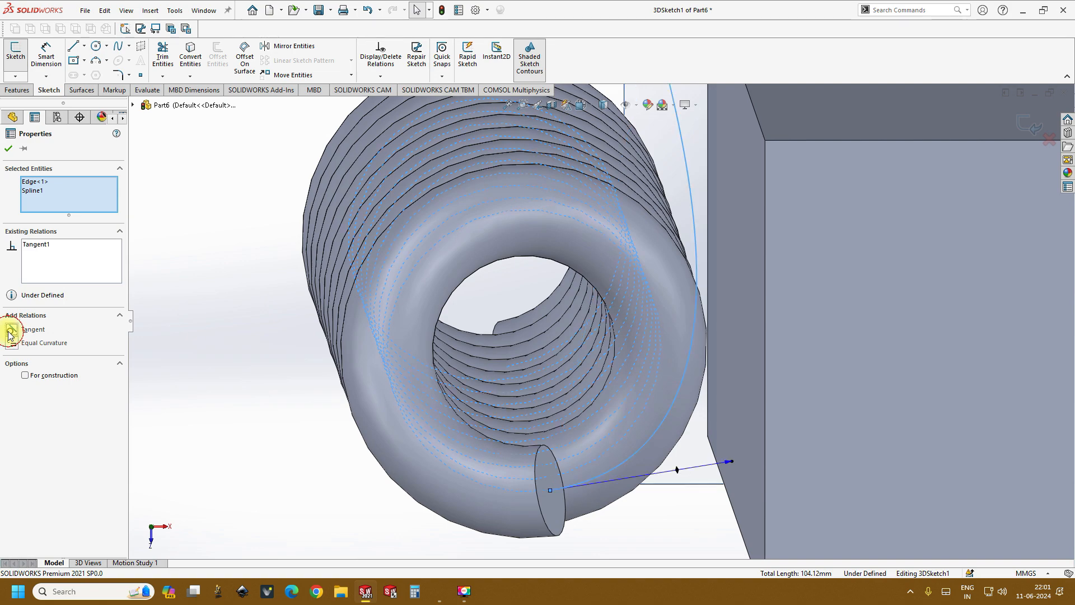
scroll(694, 428, up, 5)
scroll(654, 338, down, 5)
middle_drag(654, 338, 653, 332)
click(7, 149)
Move the spline's free endpoint toward the coil's axis, to about X -12.24, Y 16, Z -1.59 mm.
scroll(597, 125, up, 3)
click(586, 104)
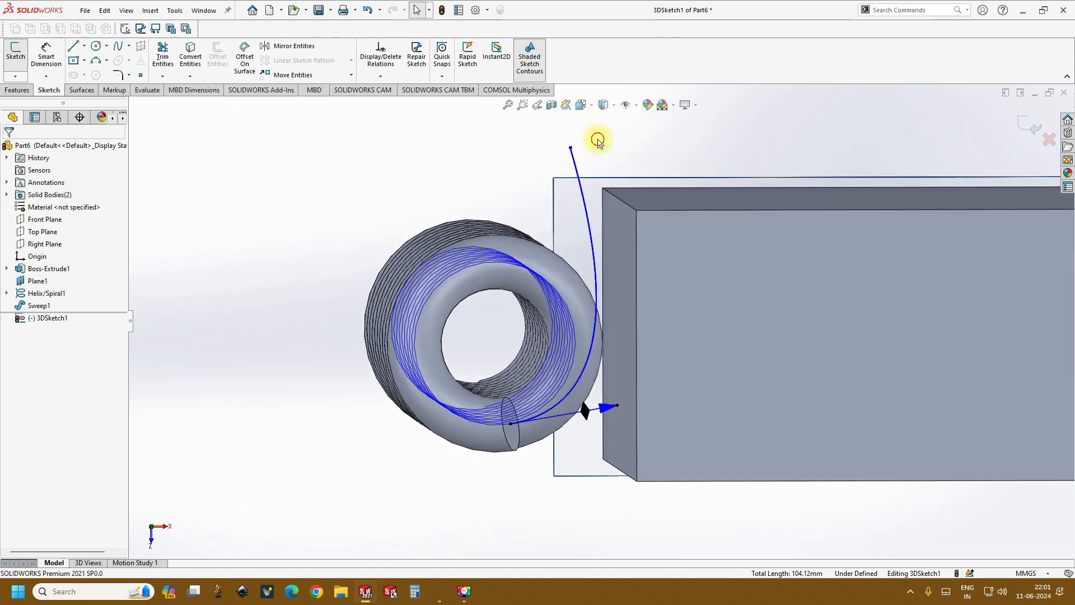
click(598, 141)
scroll(408, 297, down, 5)
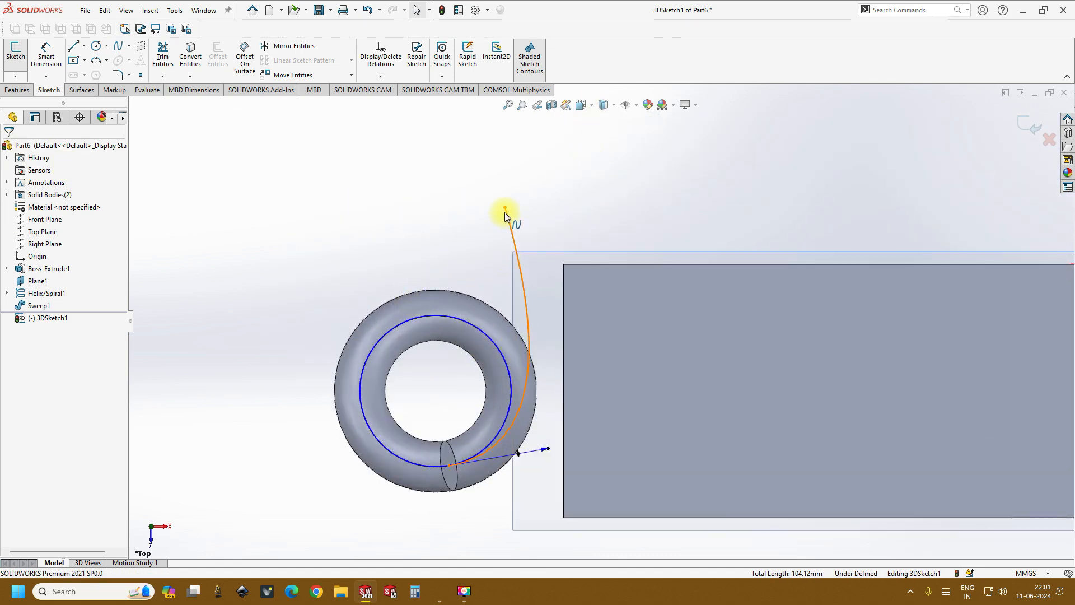
drag(504, 209, 449, 185)
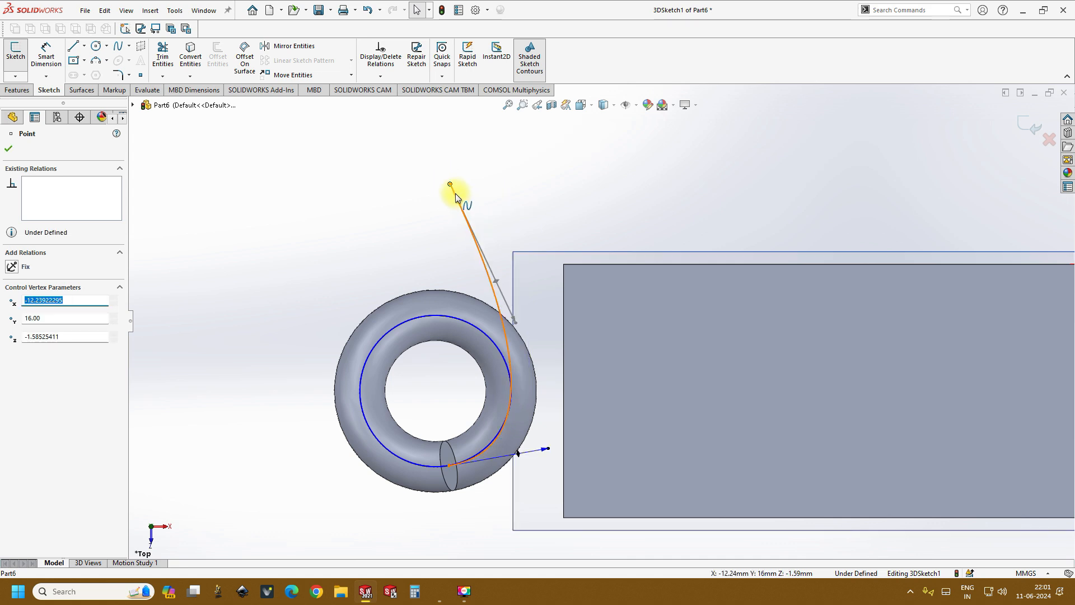
Constrain the tangent handle at the spline's free end along Z.
click(496, 282)
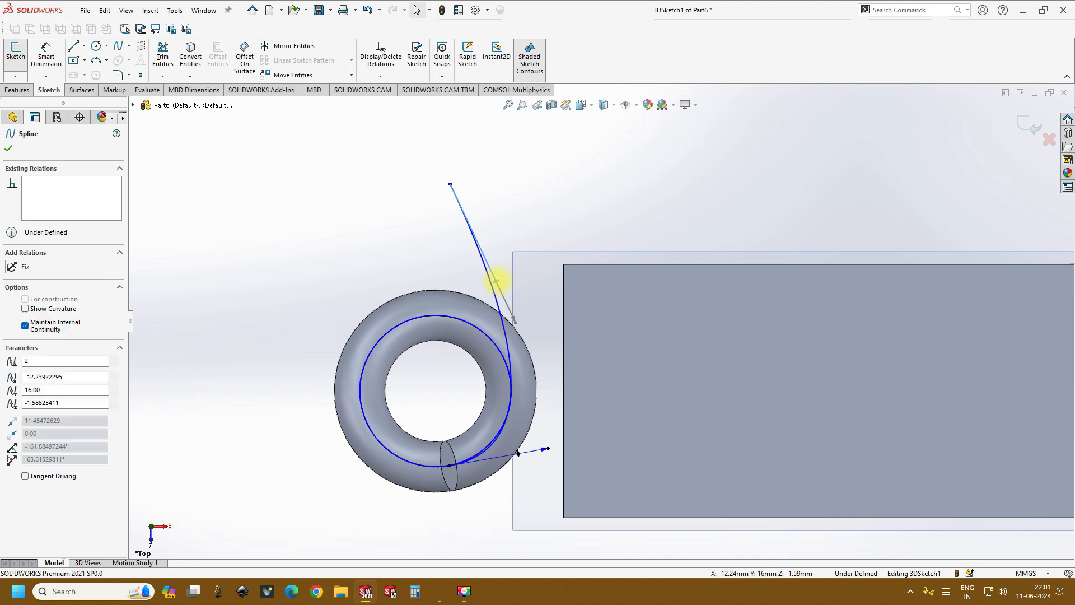
click(516, 323)
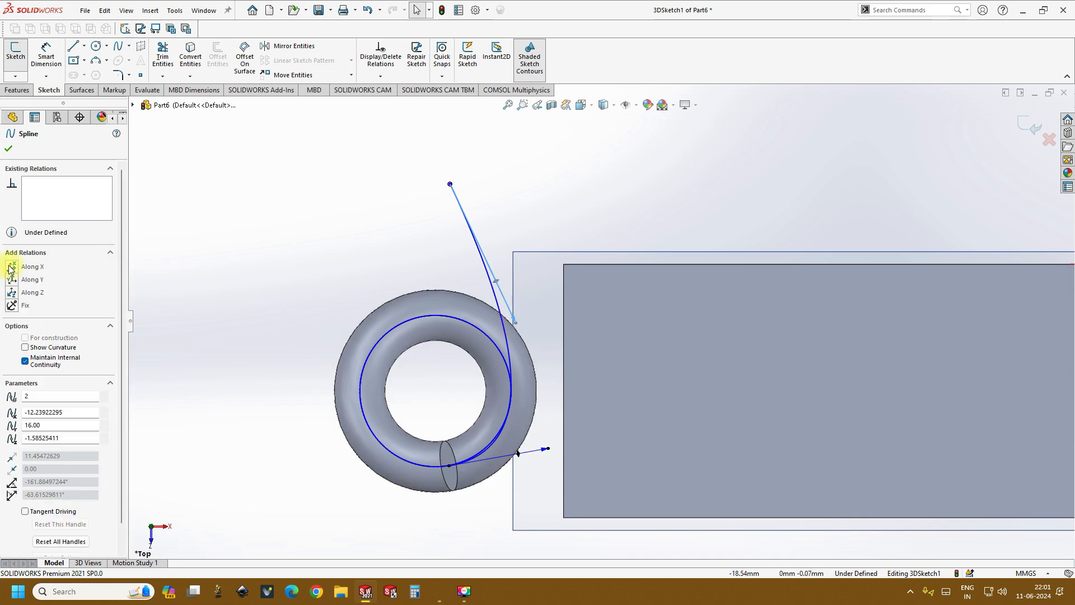
click(12, 294)
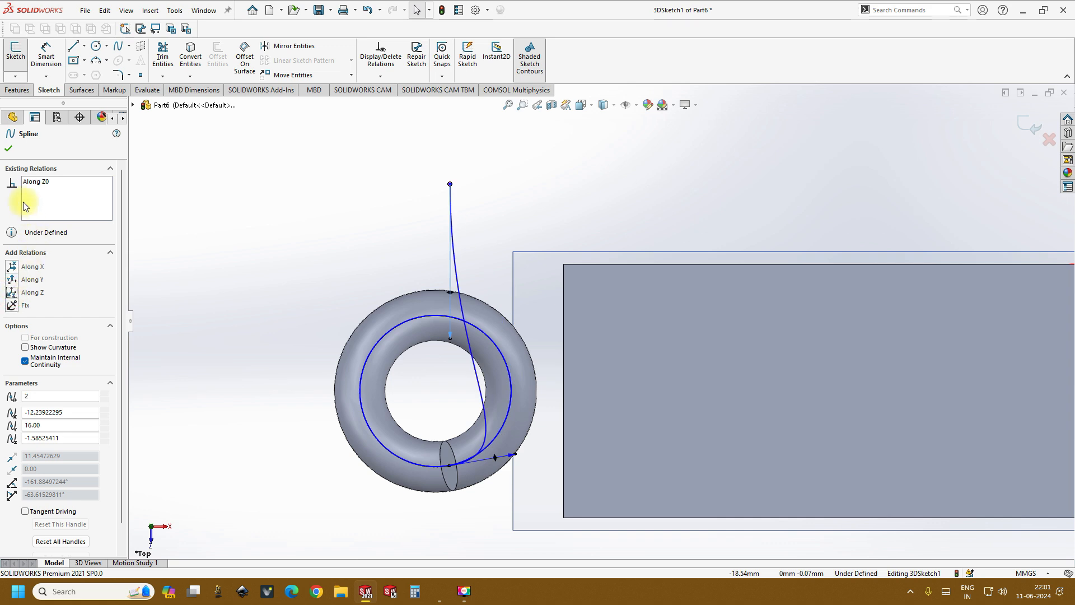
click(8, 150)
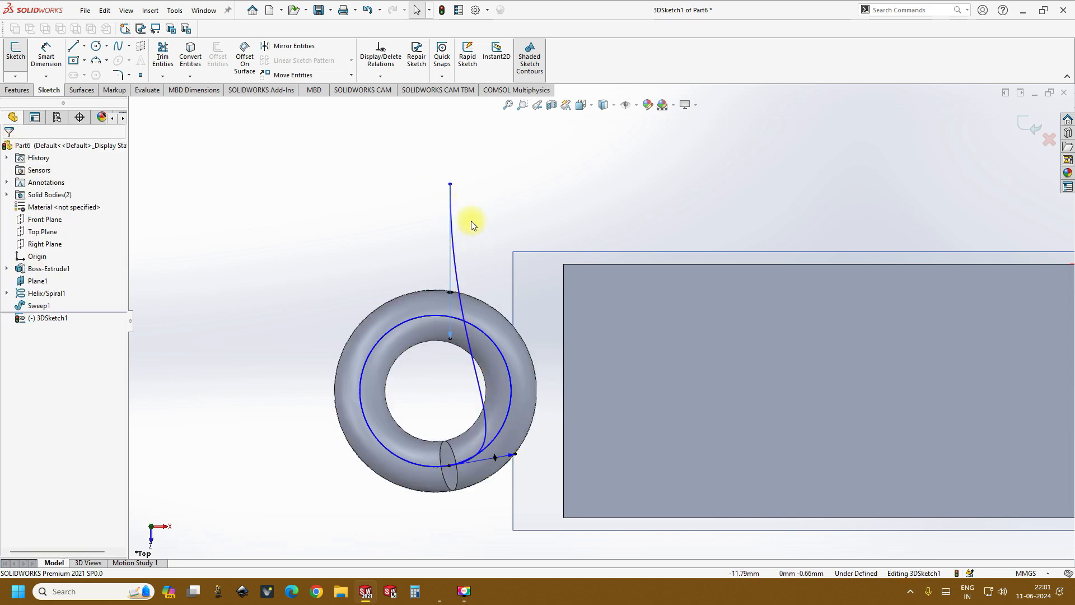
Move the spline's free endpoint toward the block, to about X -10.88, Y 16, Z -0.83 mm, and adjust the tangent handles to suit.
drag(450, 183, 509, 220)
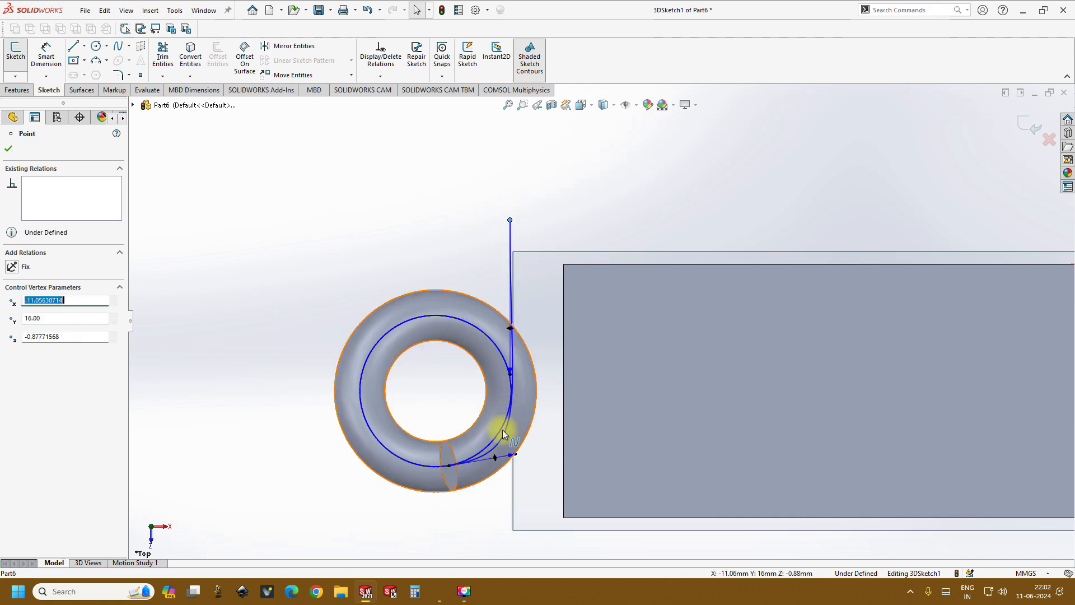
click(489, 458)
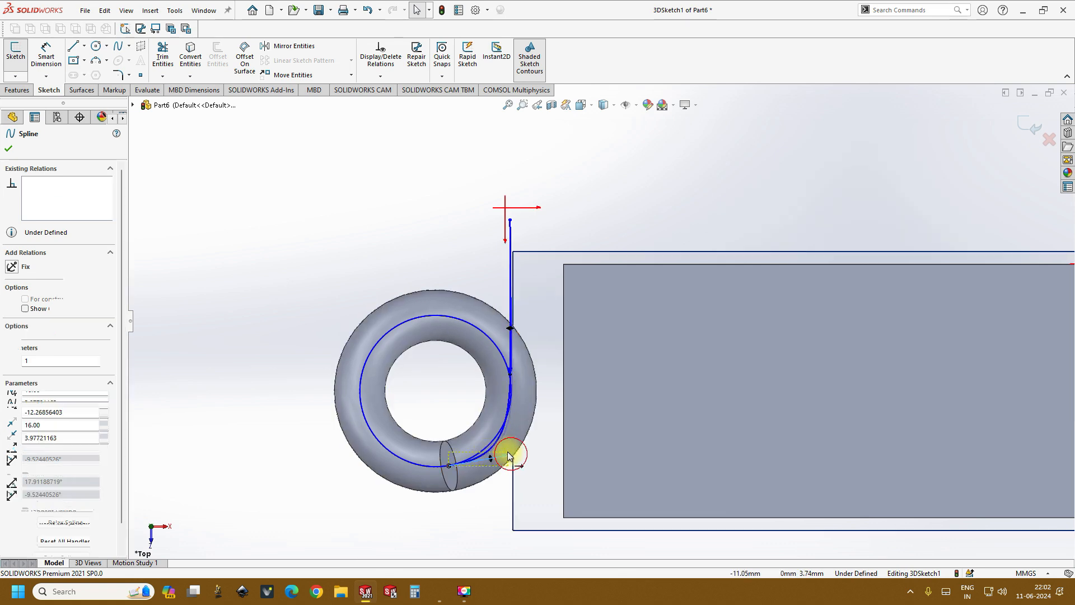
click(513, 371)
drag(519, 372, 522, 372)
drag(510, 326, 521, 327)
mouse_move(510, 220)
mouse_down()
mouse_move(519, 263)
mouse_move(519, 223)
mouse_up()
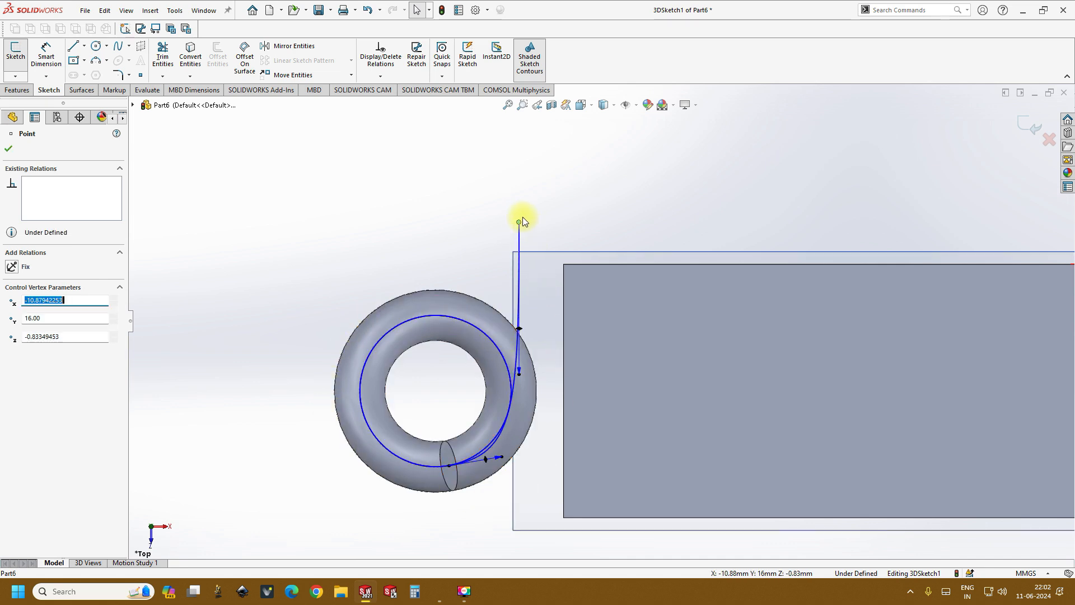
click(343, 191)
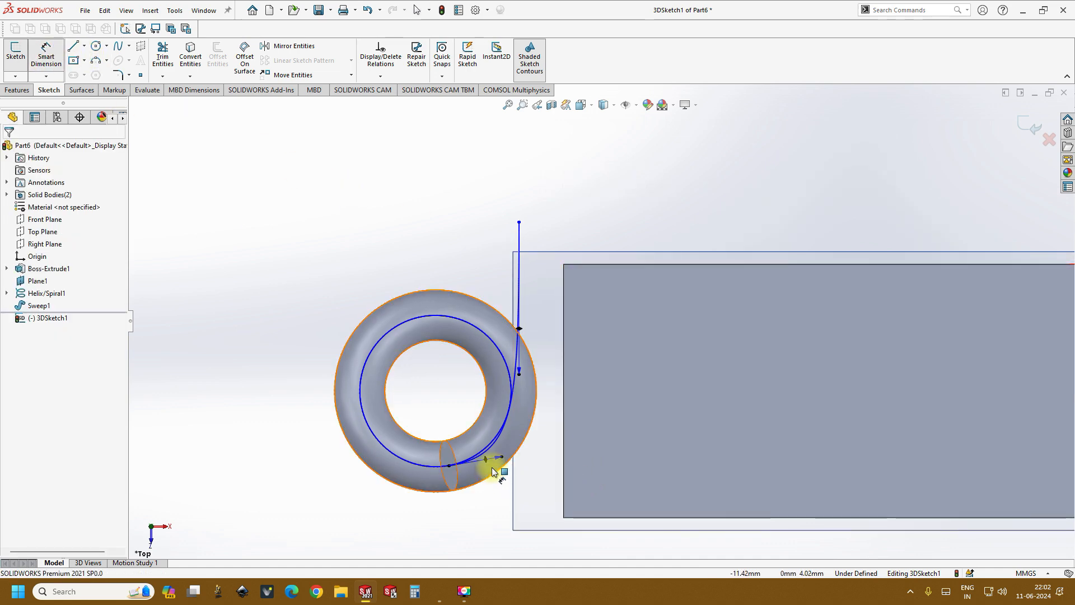
Dimension the spline's tangent handle at the coil's end face to 4 mm.
scroll(492, 468, down, 4)
click(505, 427)
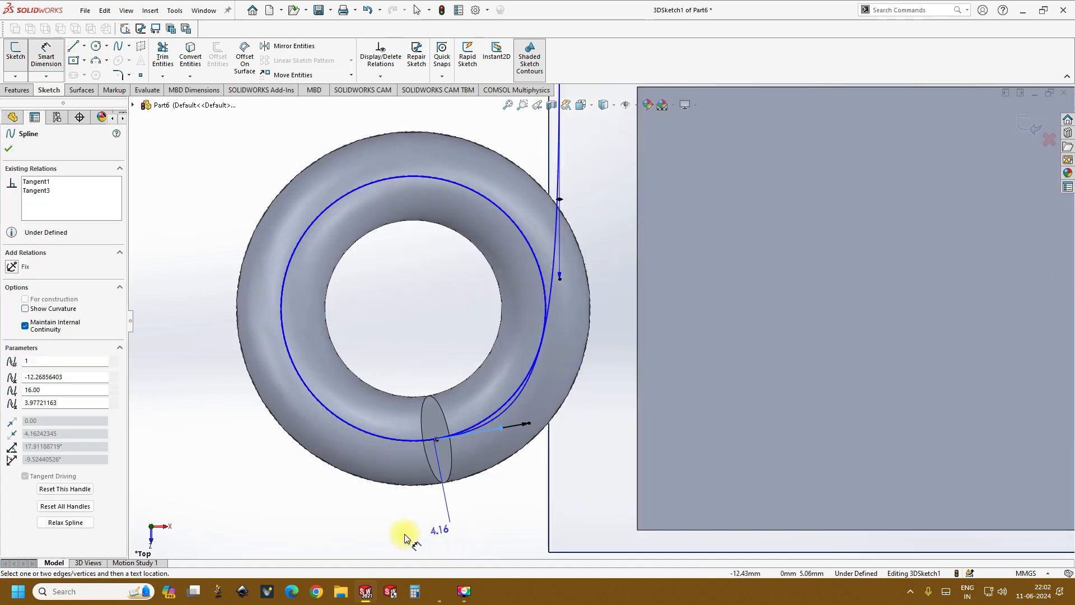
click(361, 525)
text(4)
key(Return)
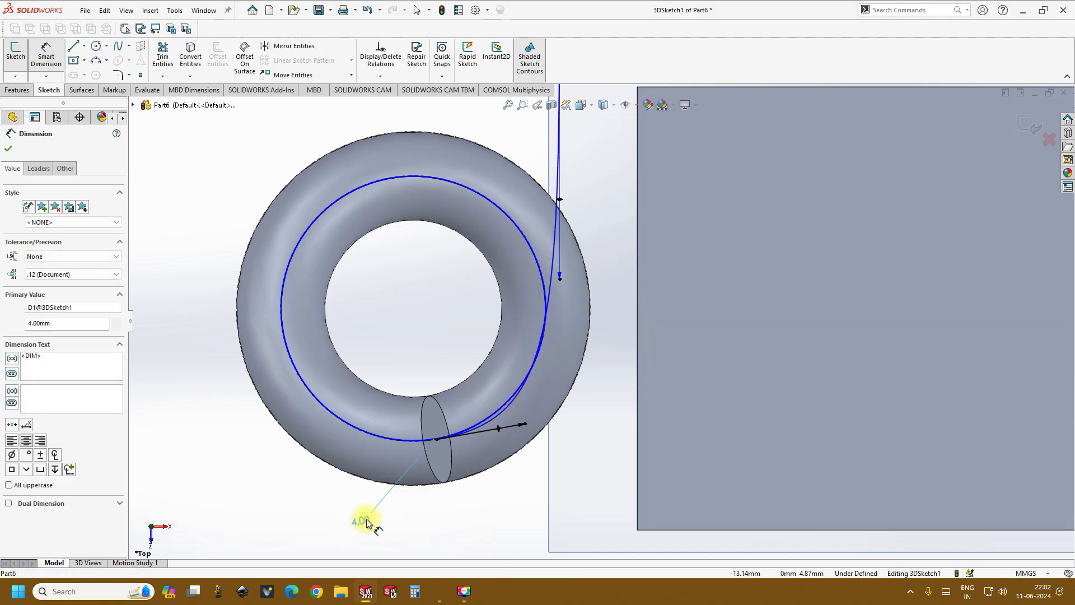
double_click(373, 526)
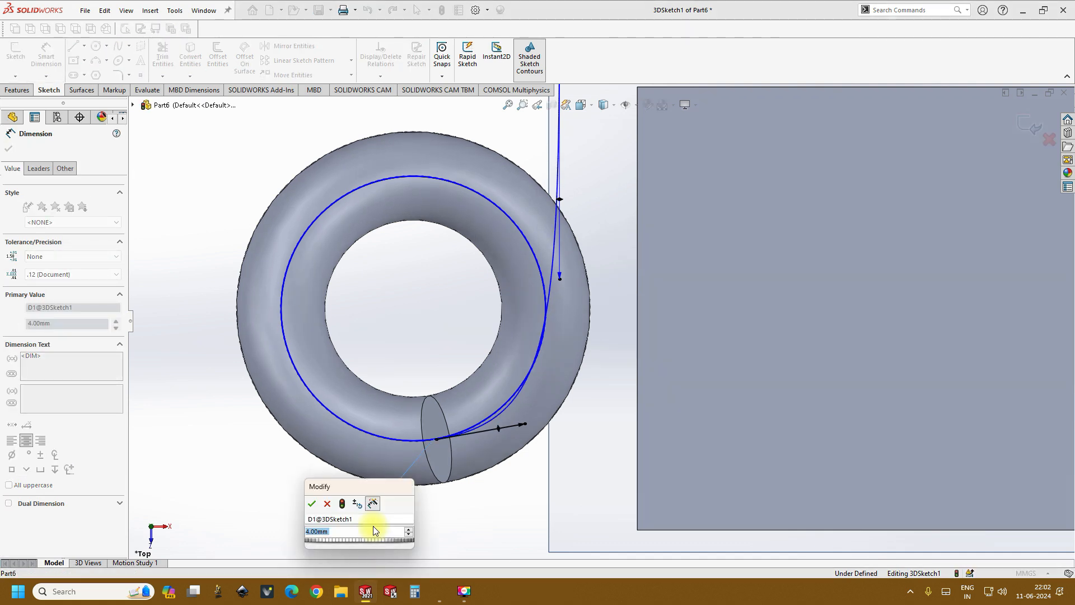
click(310, 507)
Dimension the tangent handle at the spline's free end to 10 mm.
scroll(603, 359, up, 1)
scroll(602, 367, up, 4)
scroll(591, 169, down, 5)
scroll(596, 436, up, 2)
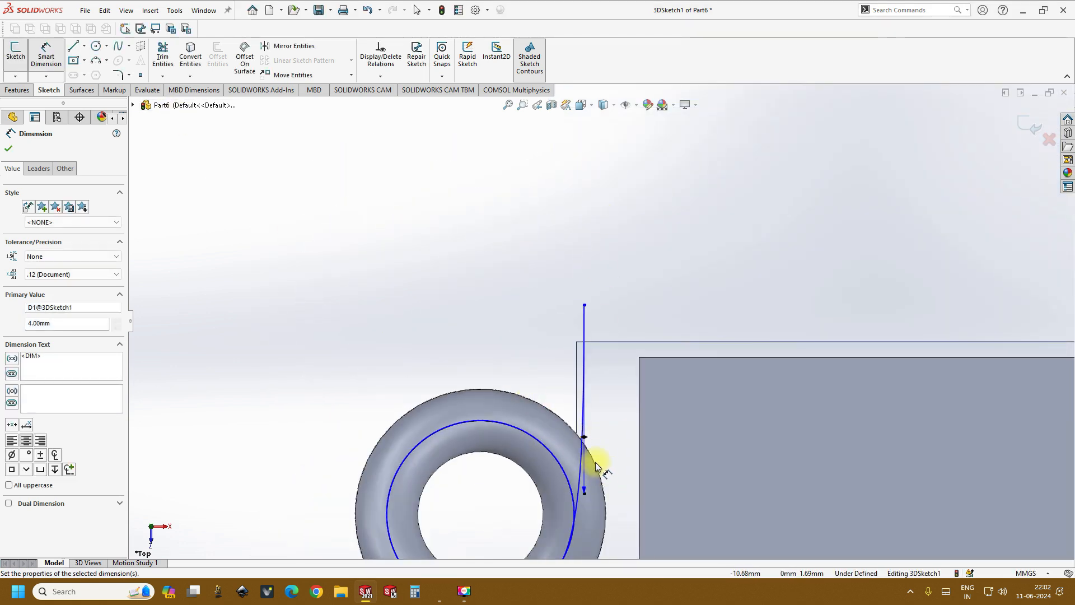
click(583, 370)
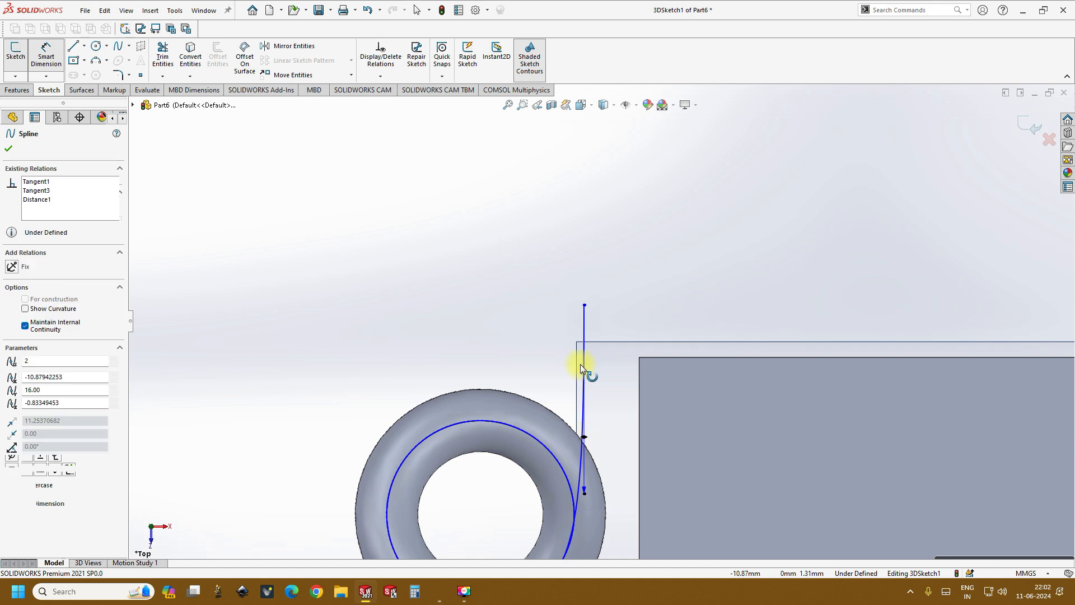
click(630, 255)
text(10)
key(Return)
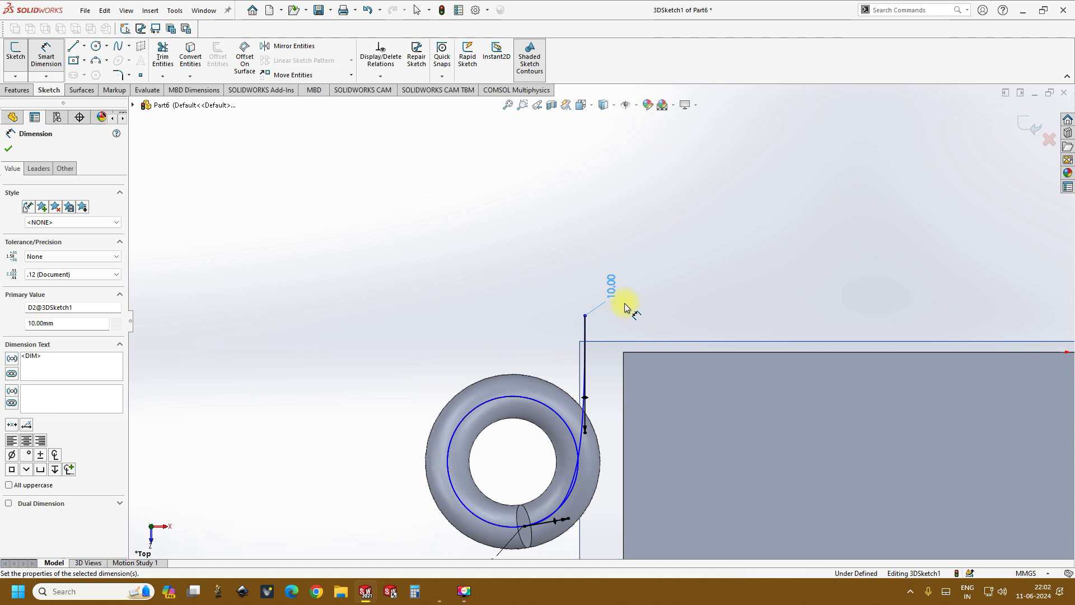
Set the free-end tangent handle's dimension to 12 mm.
double_click(611, 287)
text(12)
key(Return)
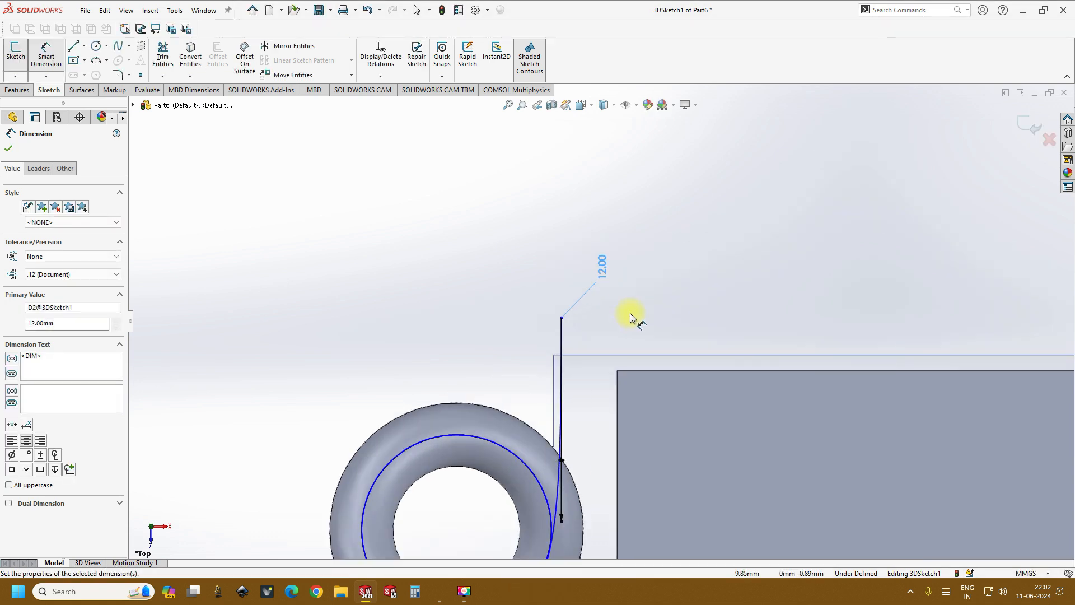
click(8, 147)
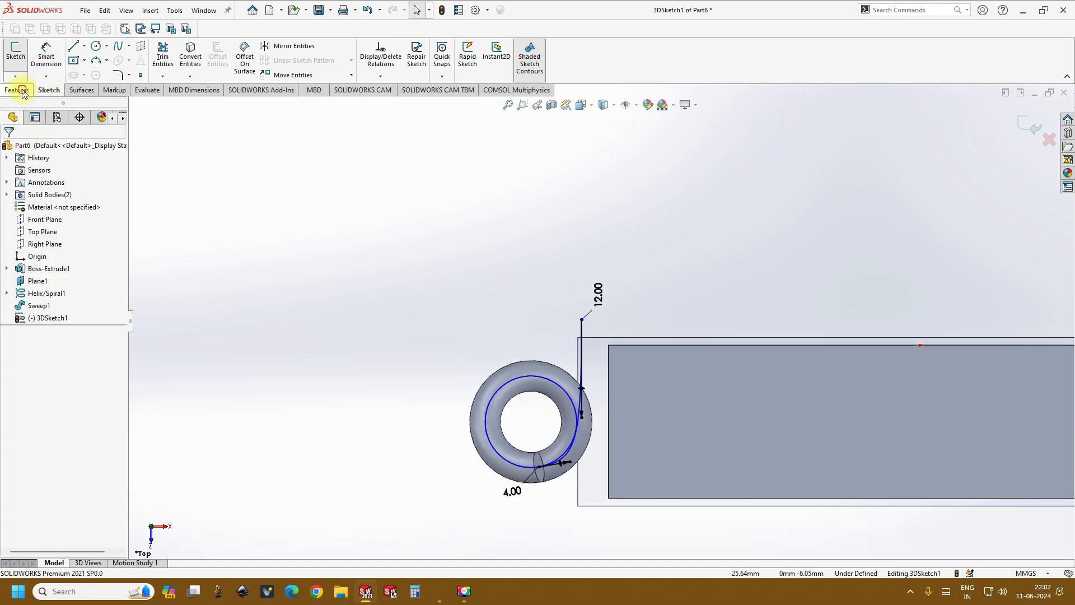
Sweep a 1 mm circular profile along the 3D spline to extend the coil's end.
click(24, 91)
click(106, 46)
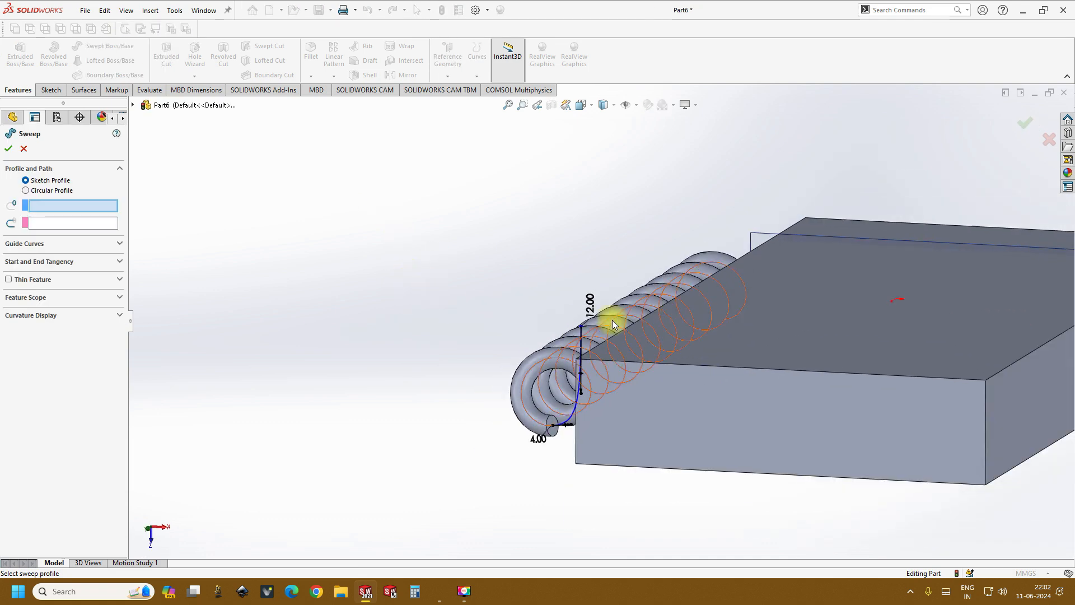
scroll(614, 324, down, 3)
click(26, 191)
double_click(54, 224)
text(1)
key(Return)
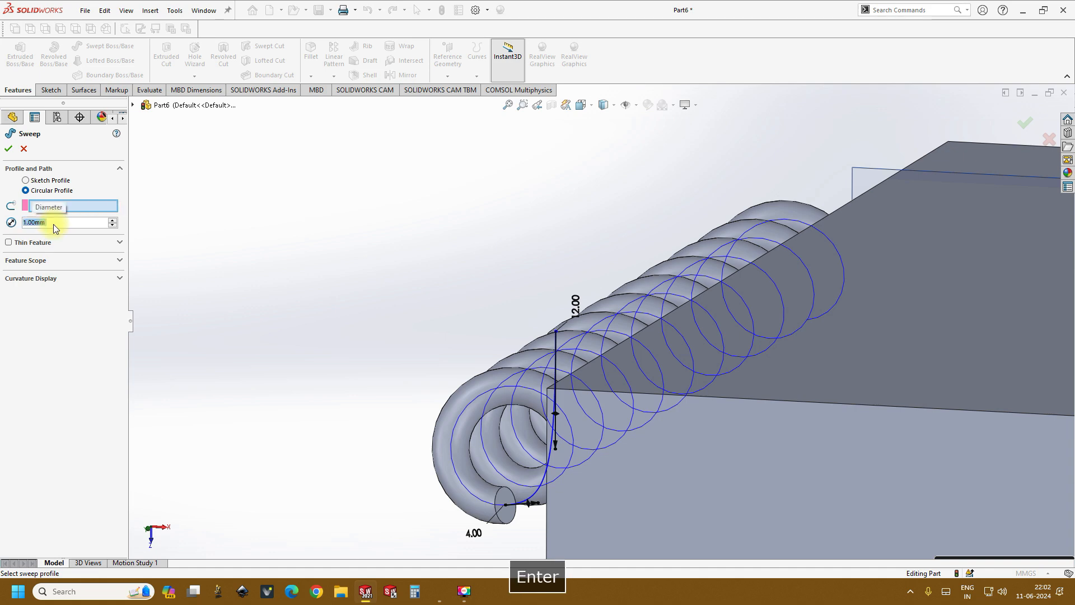
click(557, 352)
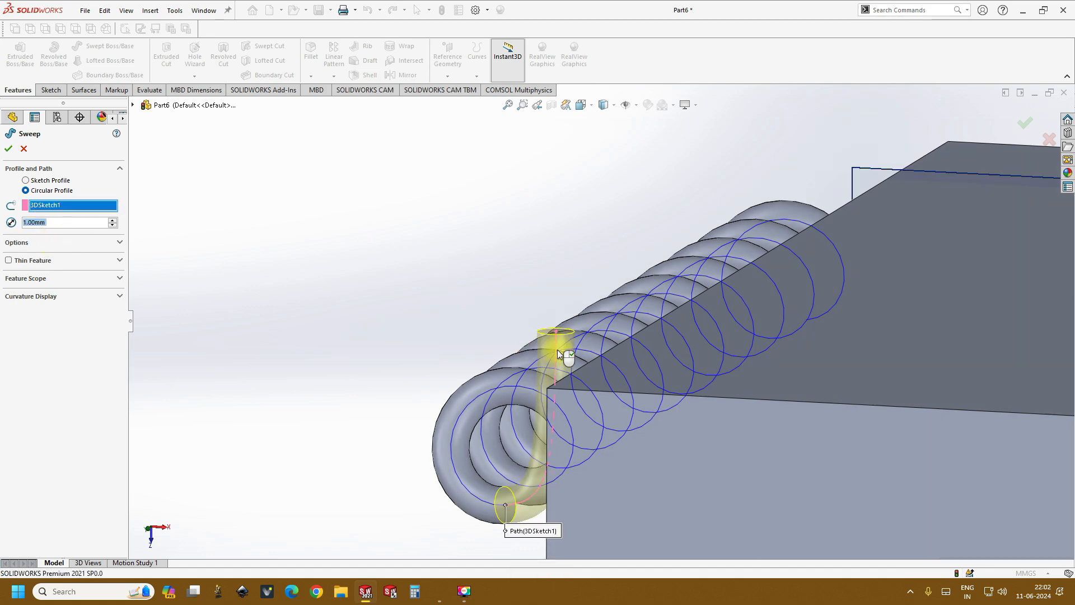
Examine the swept extension and the coil's opposite end, finishing with a bottom view of that end.
scroll(431, 243, up, 2)
middle_drag(450, 256, 497, 292)
scroll(463, 319, up, 4)
scroll(480, 347, down, 2)
middle_drag(495, 381, 780, 384)
scroll(643, 430, down, 1)
scroll(567, 378, up, 2)
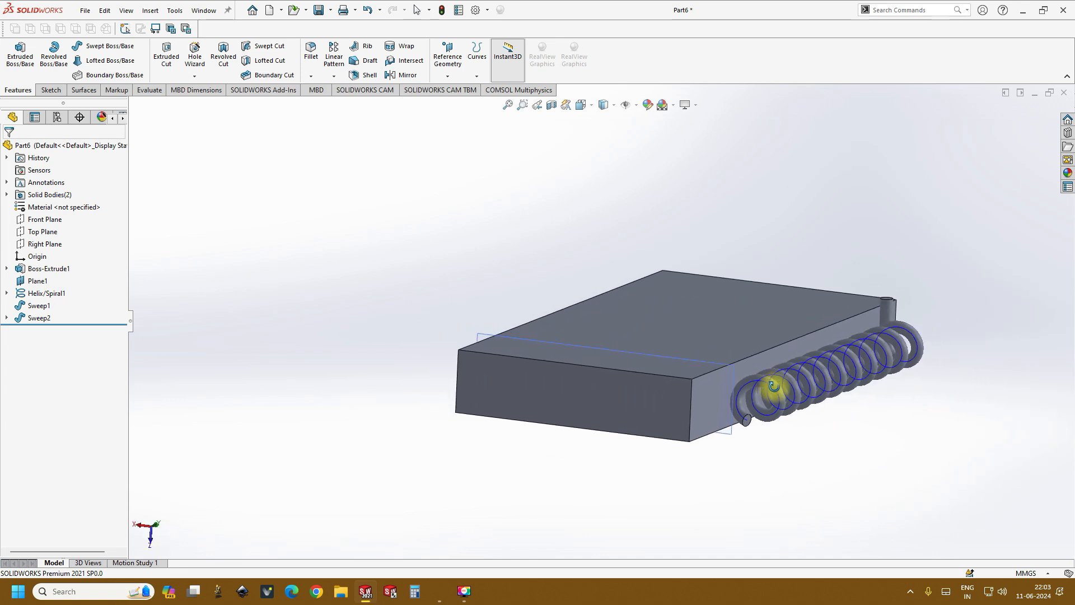
click(583, 105)
click(602, 171)
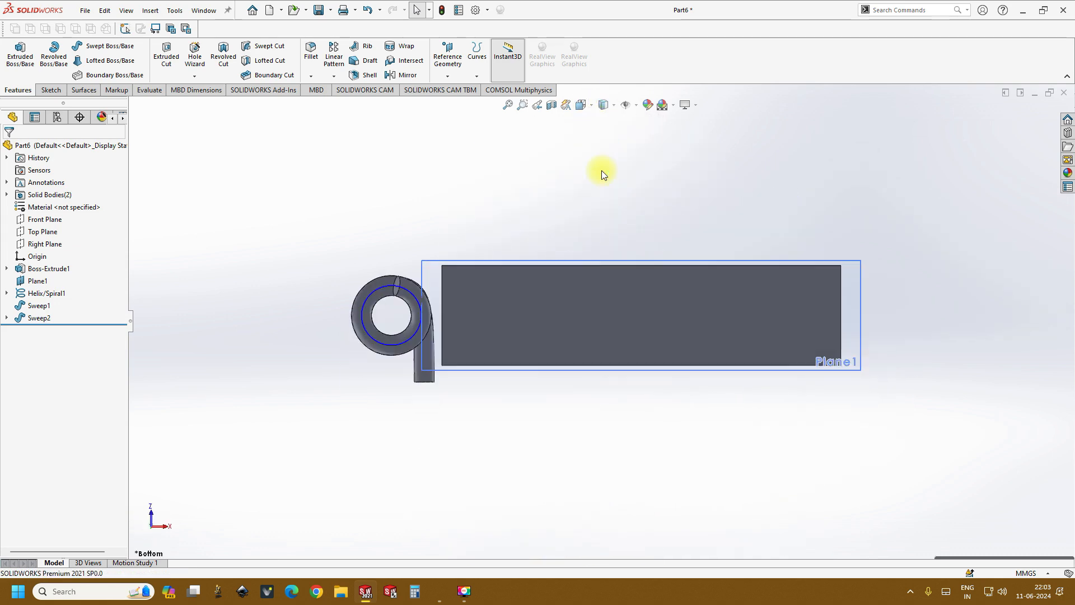
scroll(454, 269, down, 3)
middle_drag(413, 327, 408, 304)
middle_drag(251, 293, 250, 282)
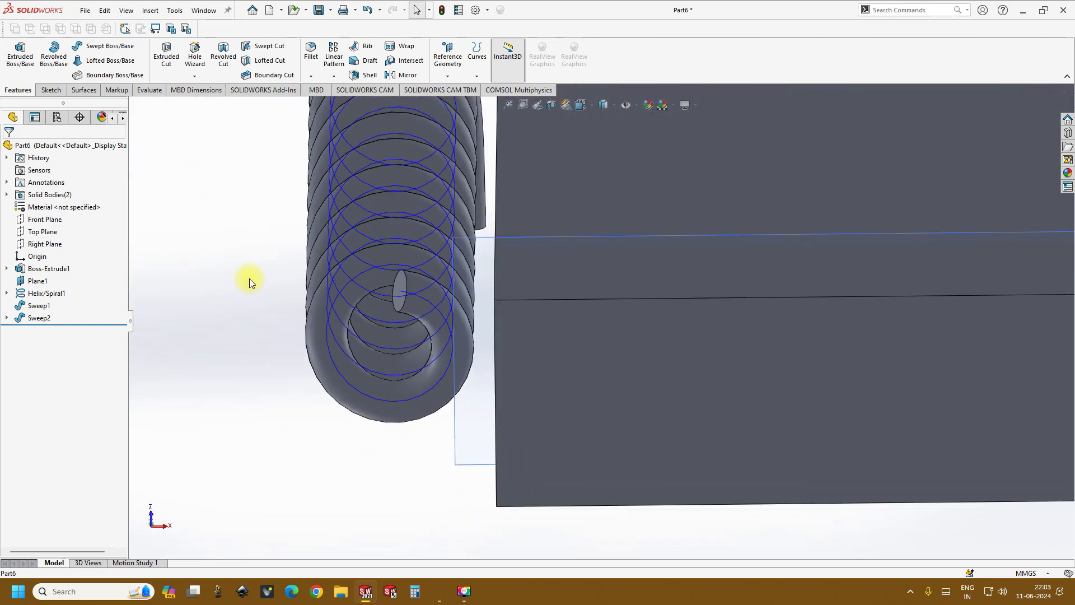
click(582, 105)
click(598, 168)
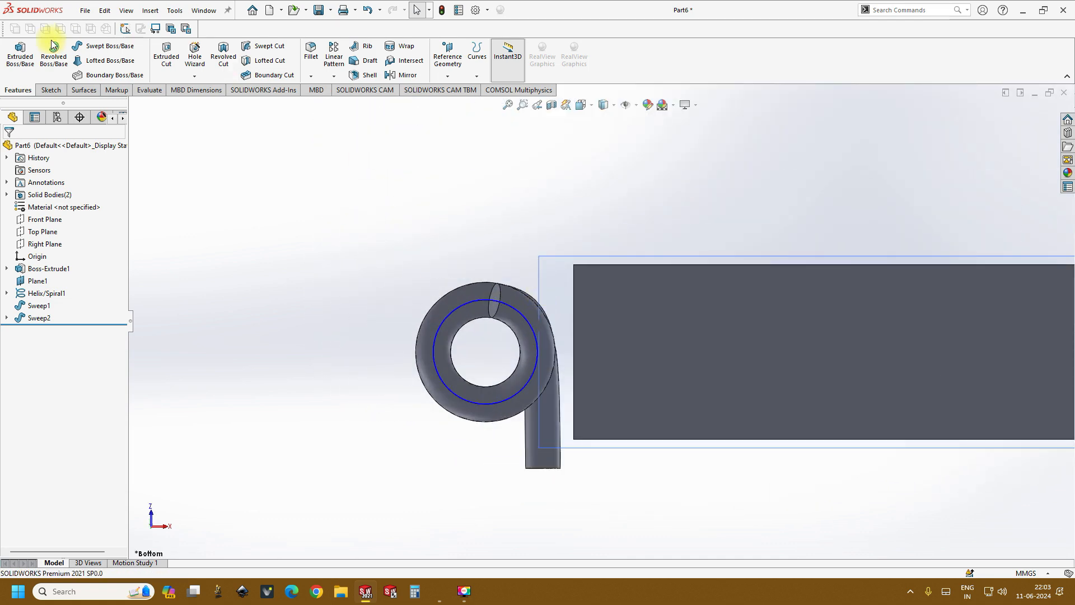
Start a 3D sketch and draw a two-point spline about 5.3 mm long from the opposite end face's center across and beyond the coil.
click(51, 91)
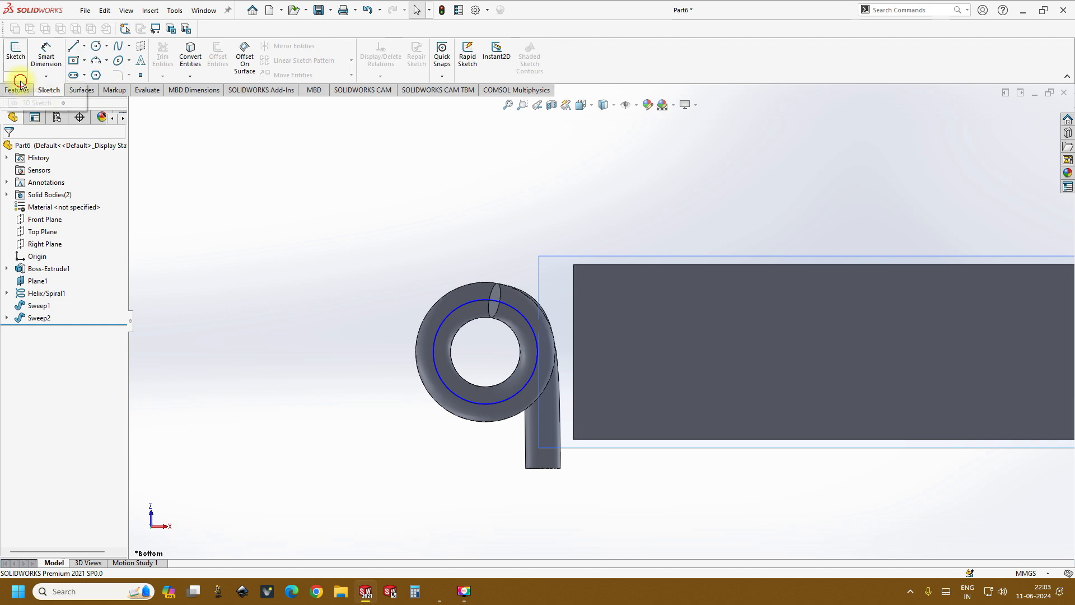
click(37, 102)
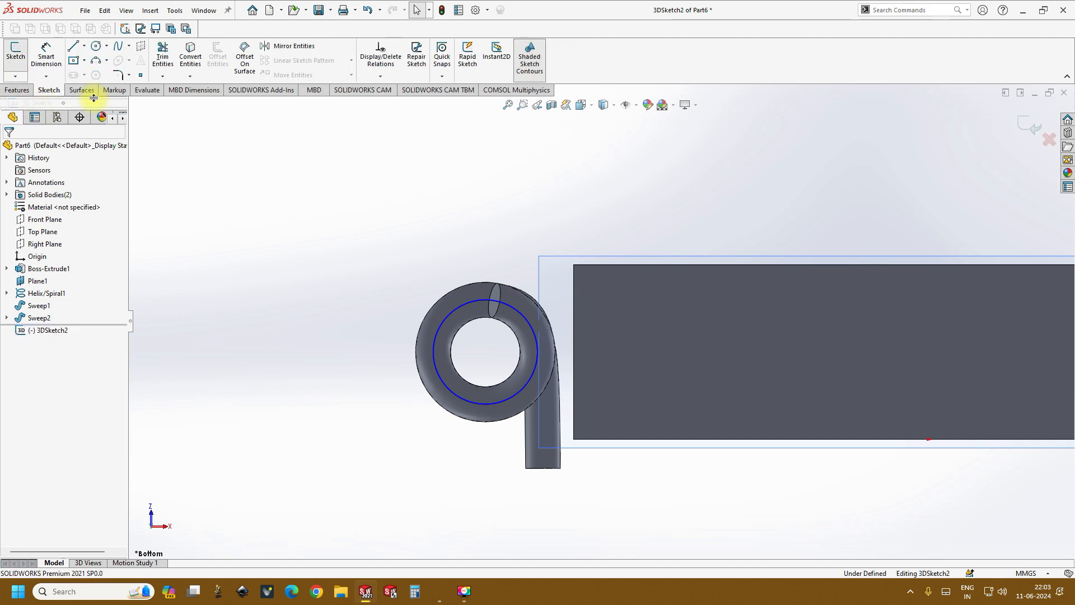
click(119, 50)
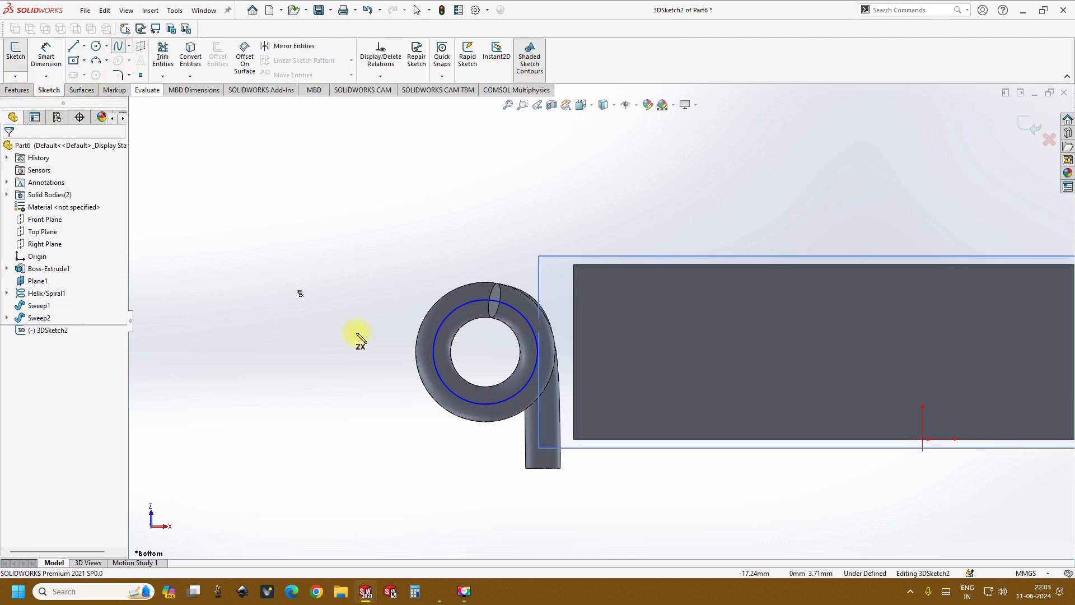
click(495, 302)
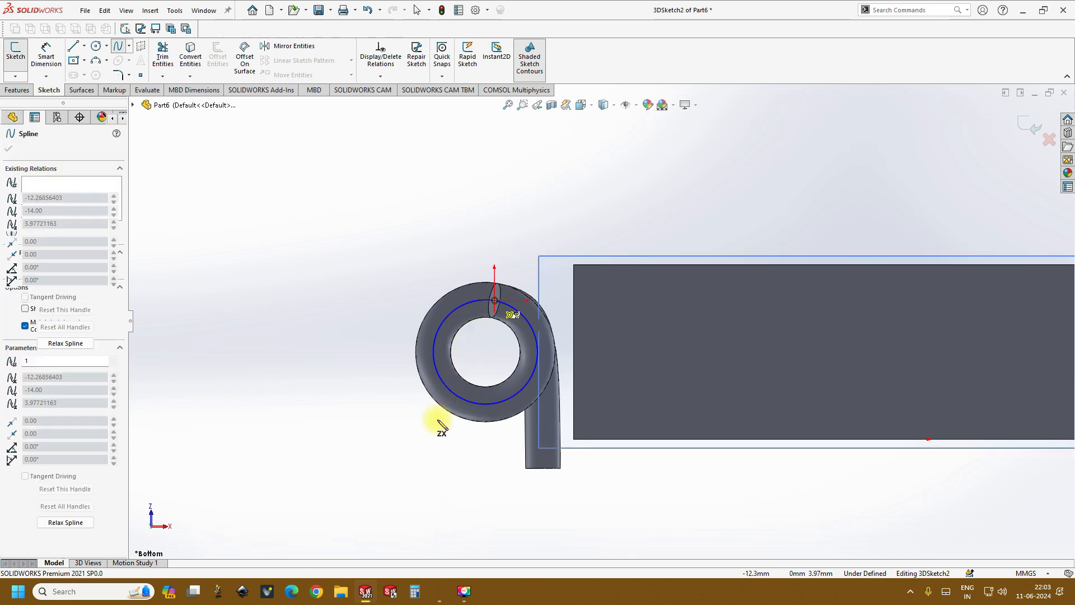
click(430, 473)
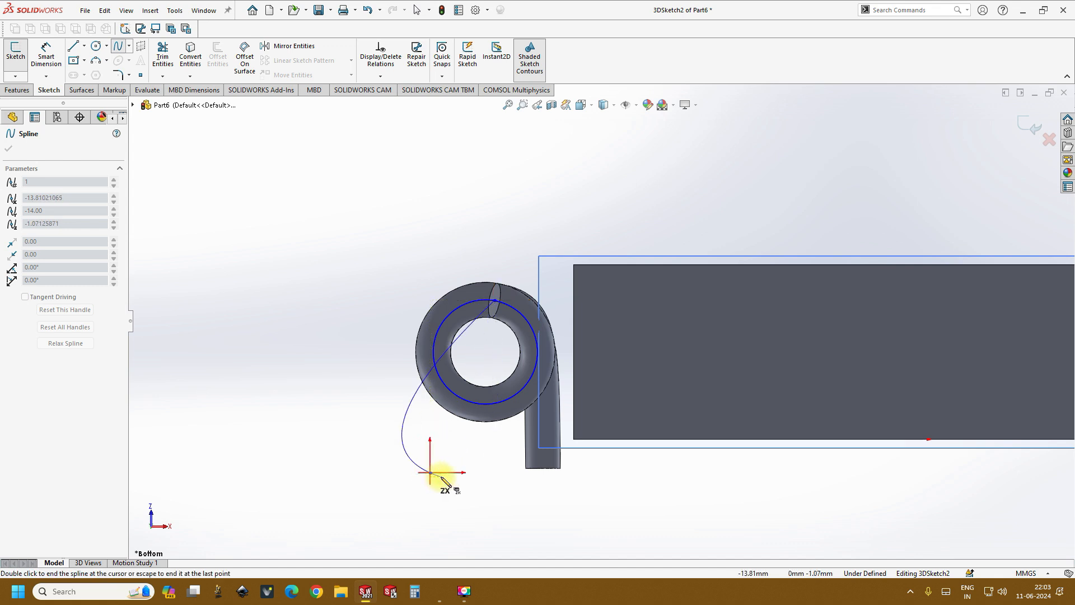
key(Escape)
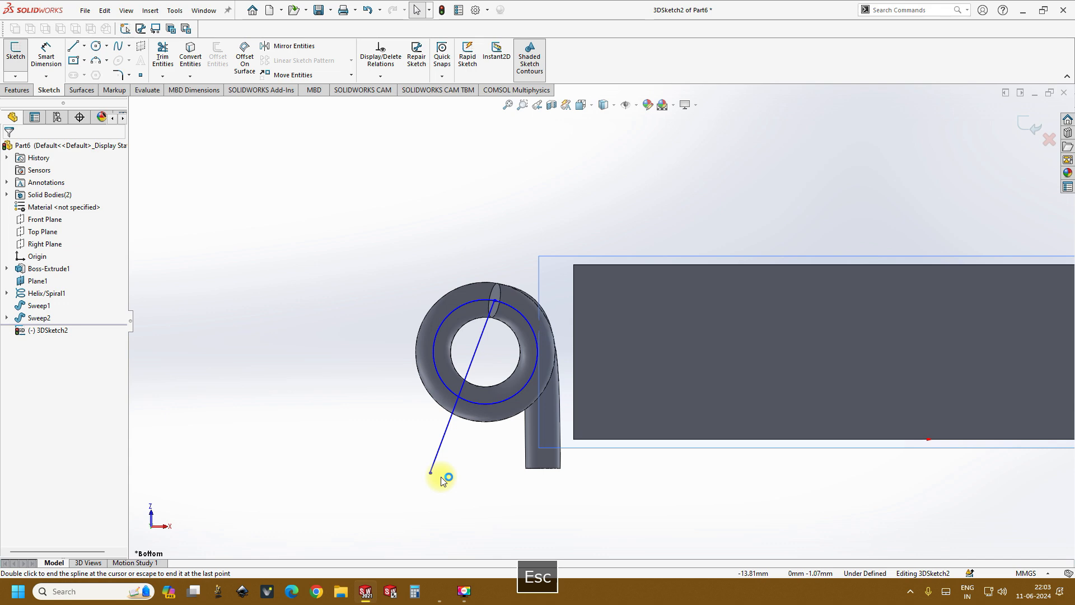
Make the new spline tangent to the helix at the coil's opposite end and return to the bottom view.
mouse_move(499, 360)
middle_down()
mouse_move(507, 375)
mouse_move(494, 379)
mouse_move(503, 370)
middle_up()
click(474, 354)
scroll(556, 317, up, 8)
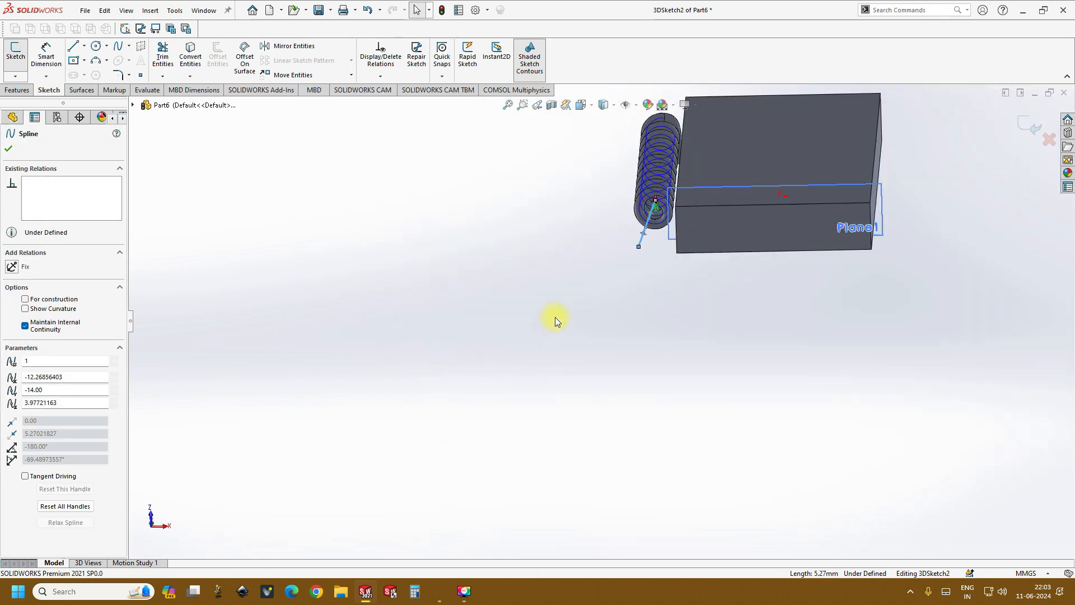
scroll(613, 274, down, 7)
scroll(613, 276, down, 4)
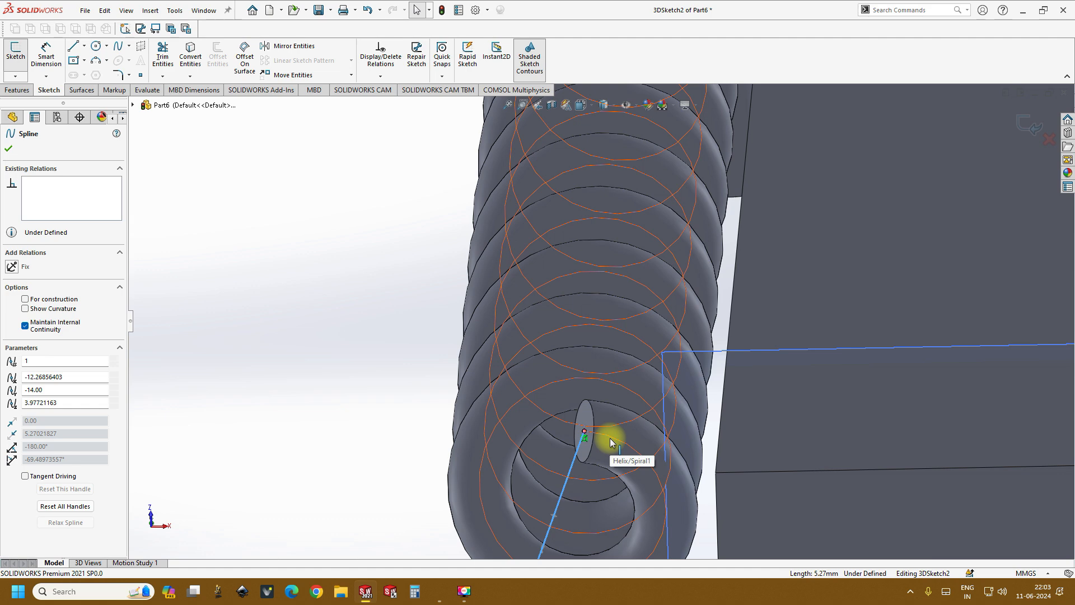
ctrl+click(610, 439)
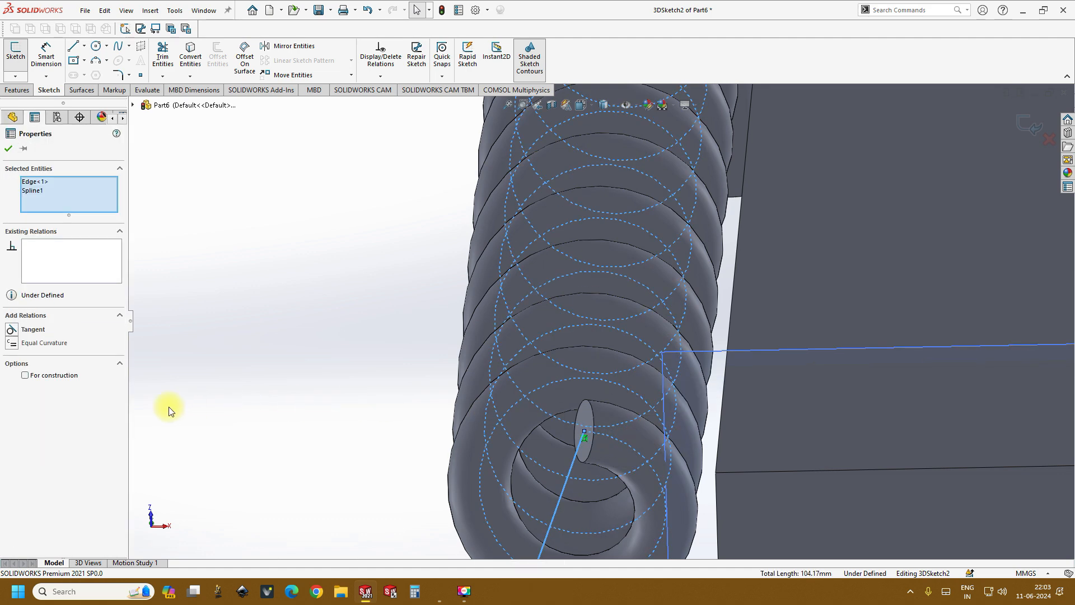
middle_drag(171, 410, 167, 333)
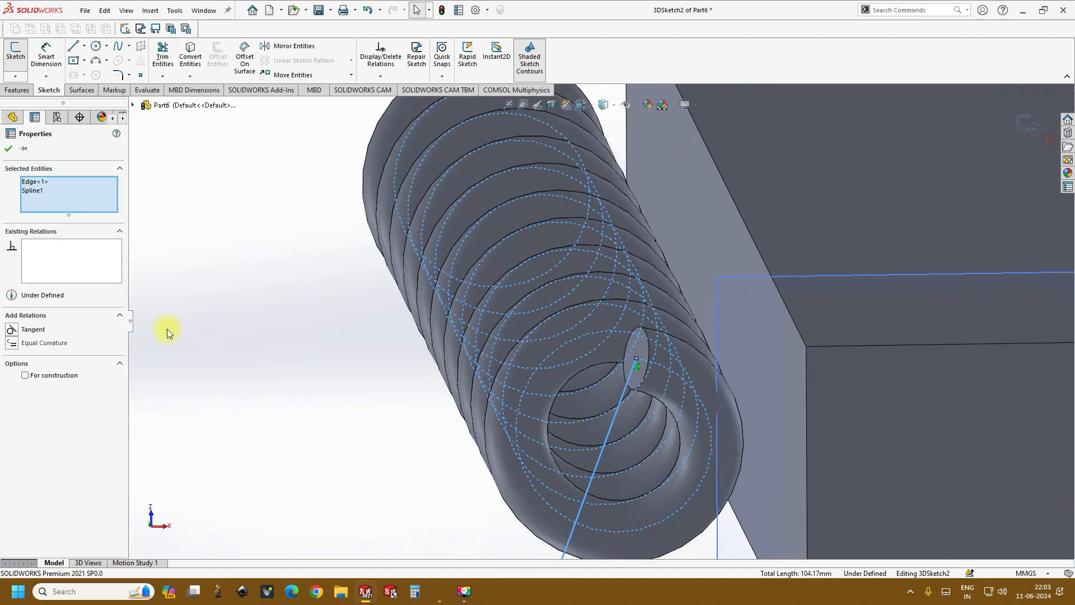
click(9, 330)
middle_drag(222, 355, 392, 280)
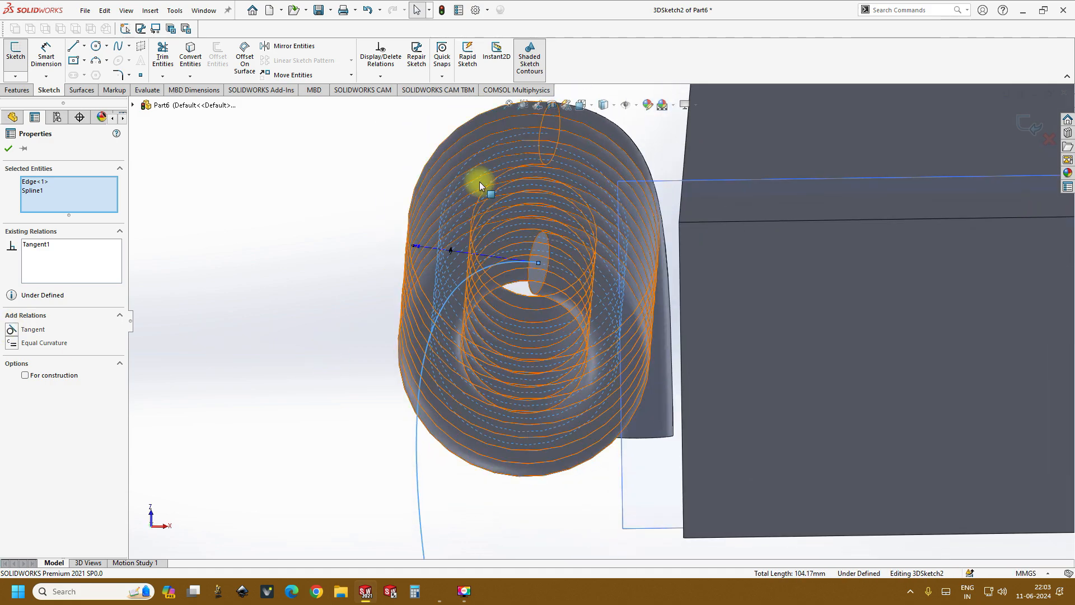
click(593, 106)
click(604, 169)
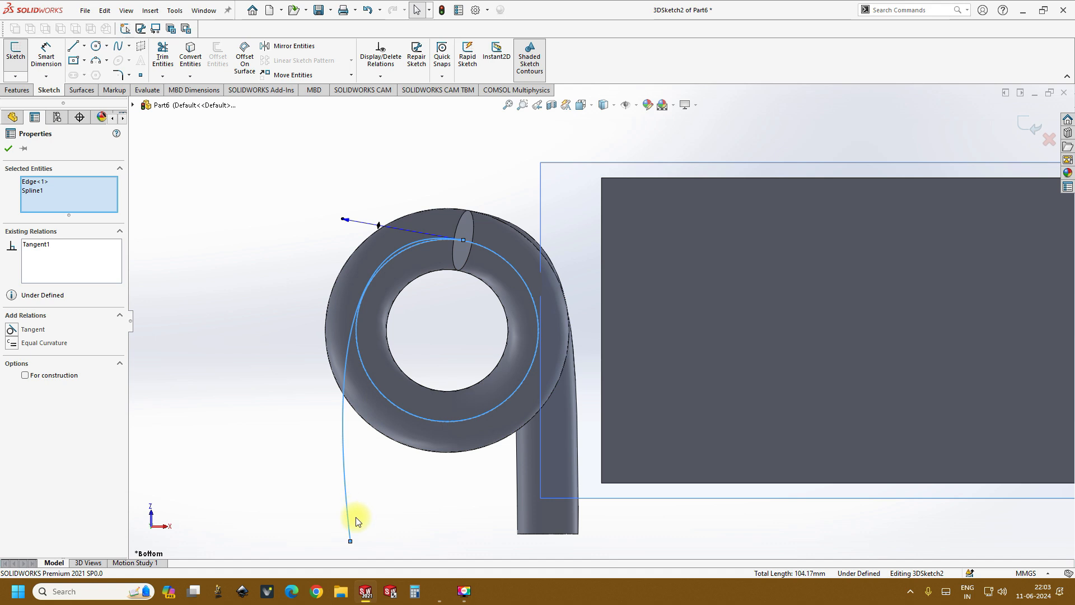
Dimension the tangent handle at the spline's coil end and set it to 4 mm.
click(55, 56)
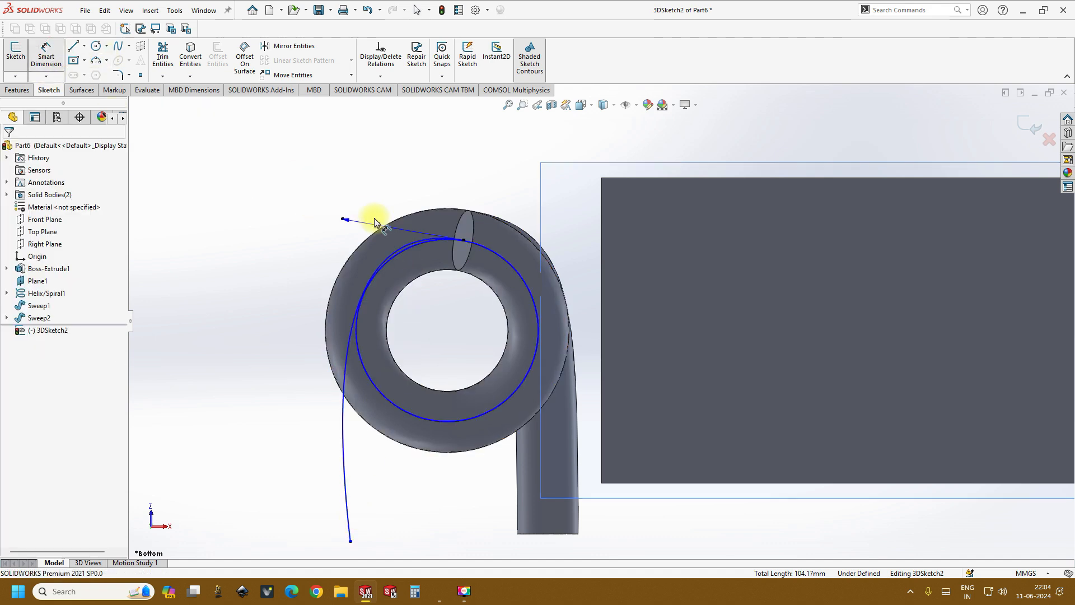
click(379, 225)
click(382, 161)
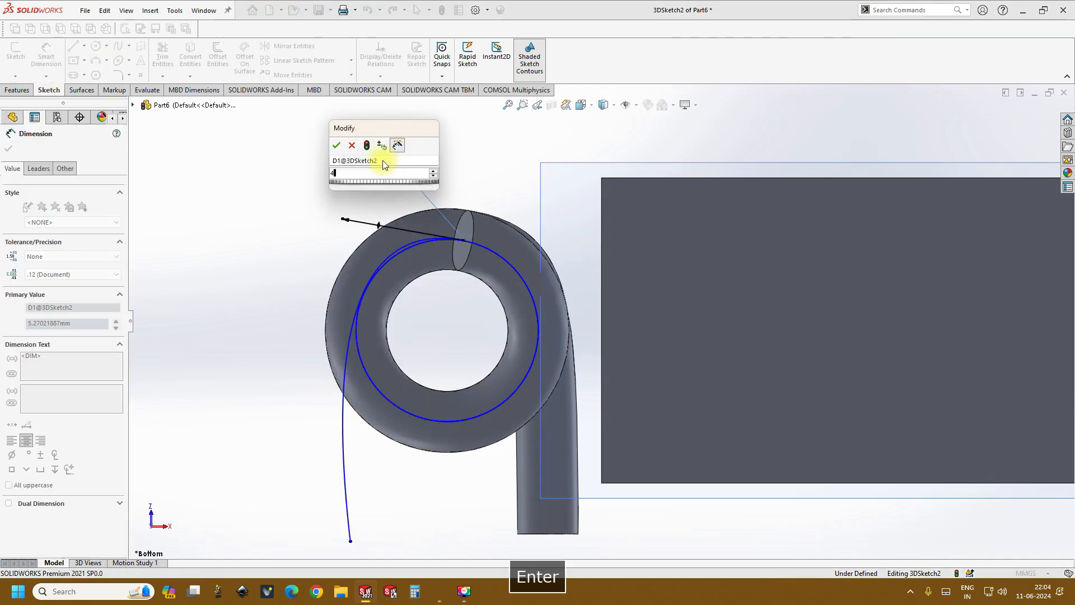
text(4)
key(Return)
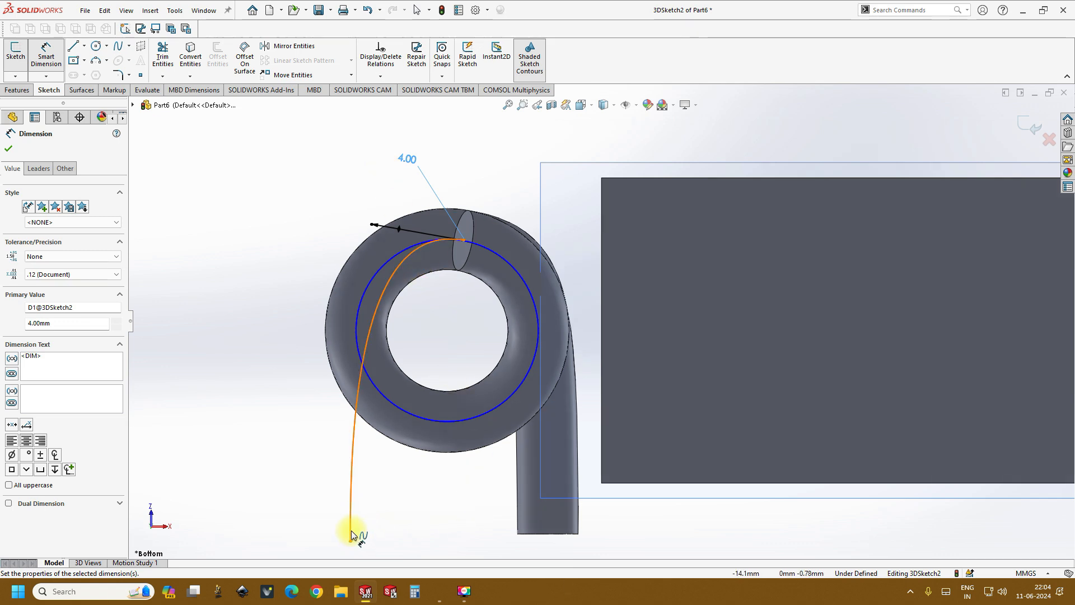
click(8, 148)
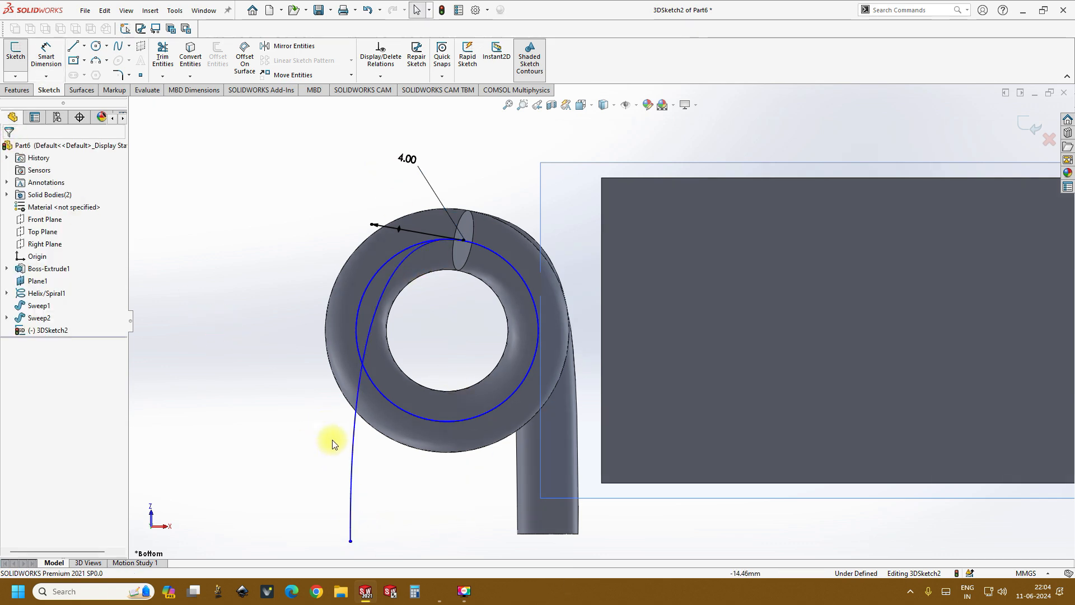
Constrain the tangent handle at the spline's free end along the Z direction.
click(351, 489)
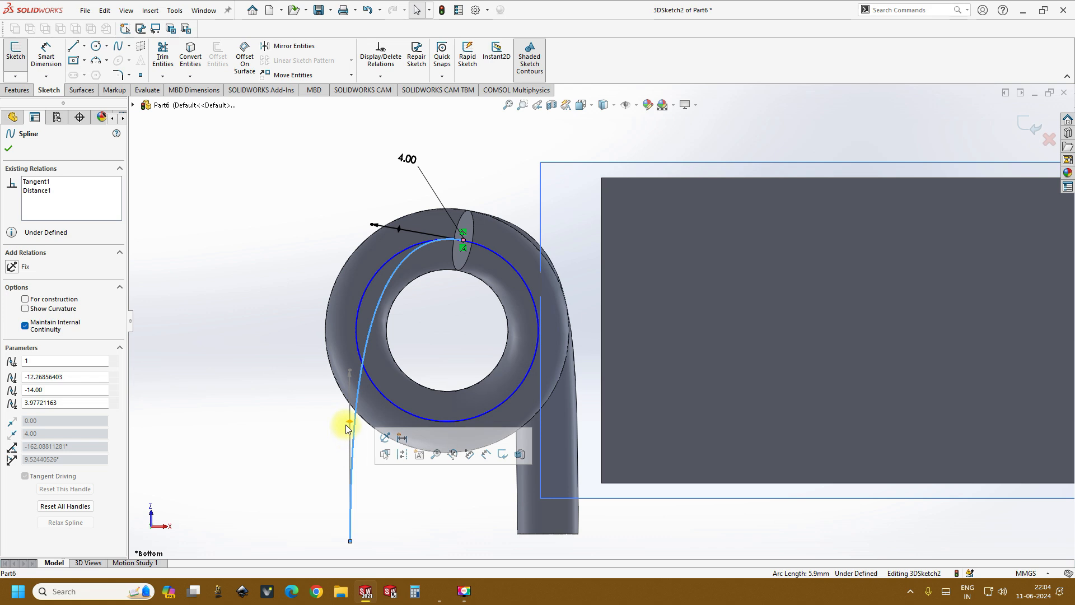
click(350, 421)
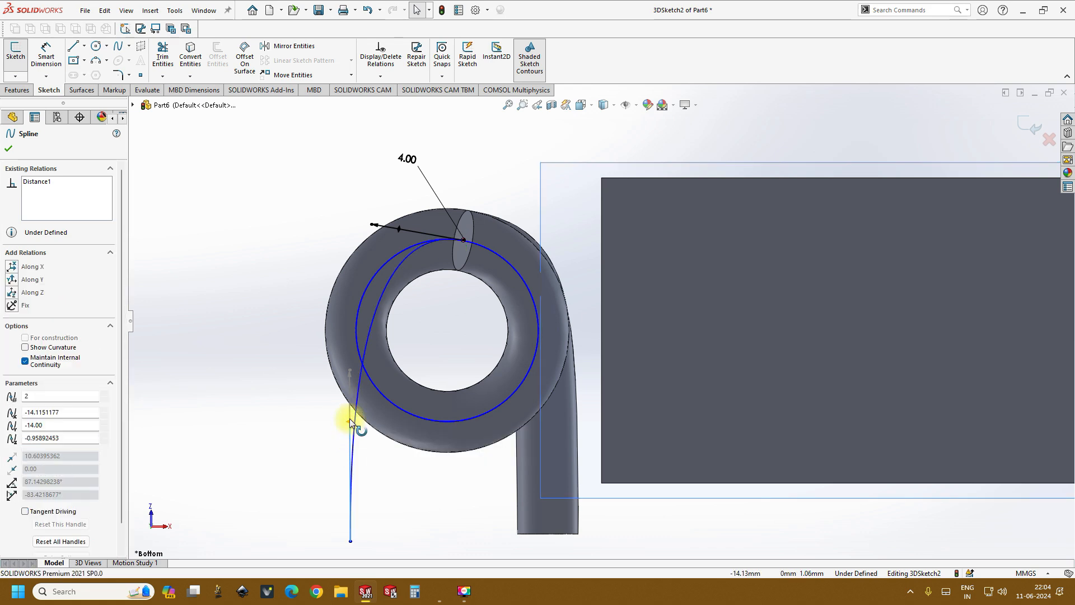
click(11, 292)
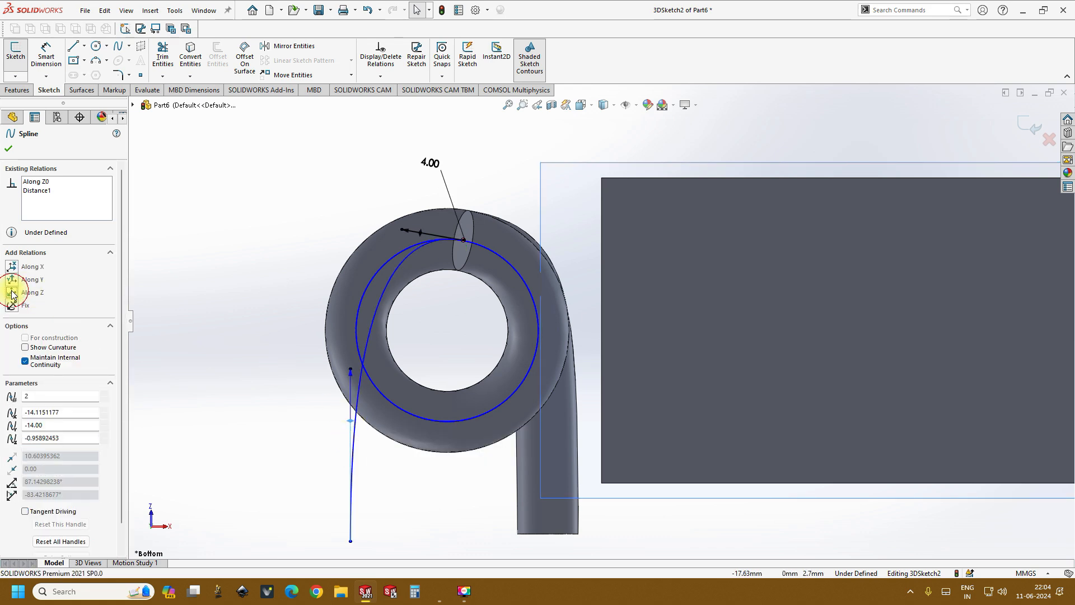
click(8, 146)
Dimension the free-end tangent handle at 12 mm and set the coil-end handle's dimension to 5 mm.
click(56, 53)
click(352, 421)
click(275, 425)
key(Return)
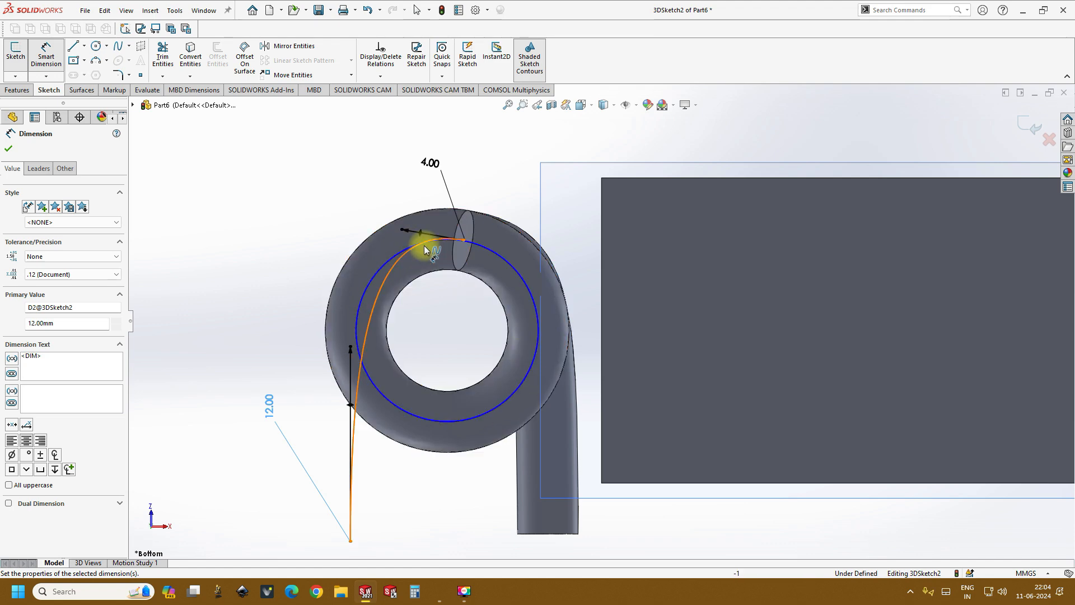
double_click(432, 163)
text(5)
key(Return)
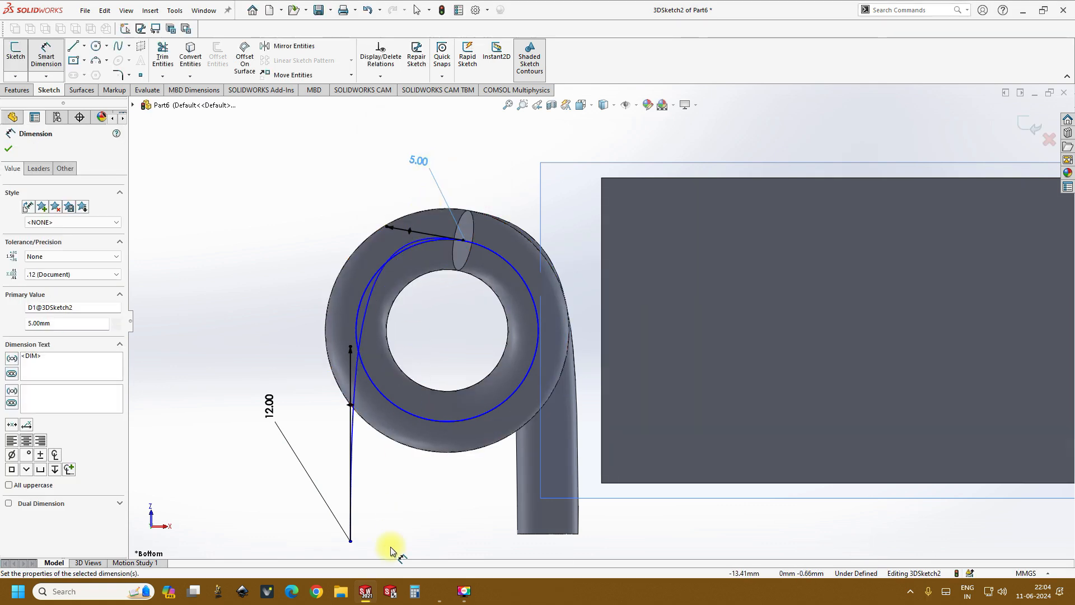
Move the spline's free endpoint slightly outward from the coil, to about X -14.33 and Z -1.17 mm.
click(350, 542)
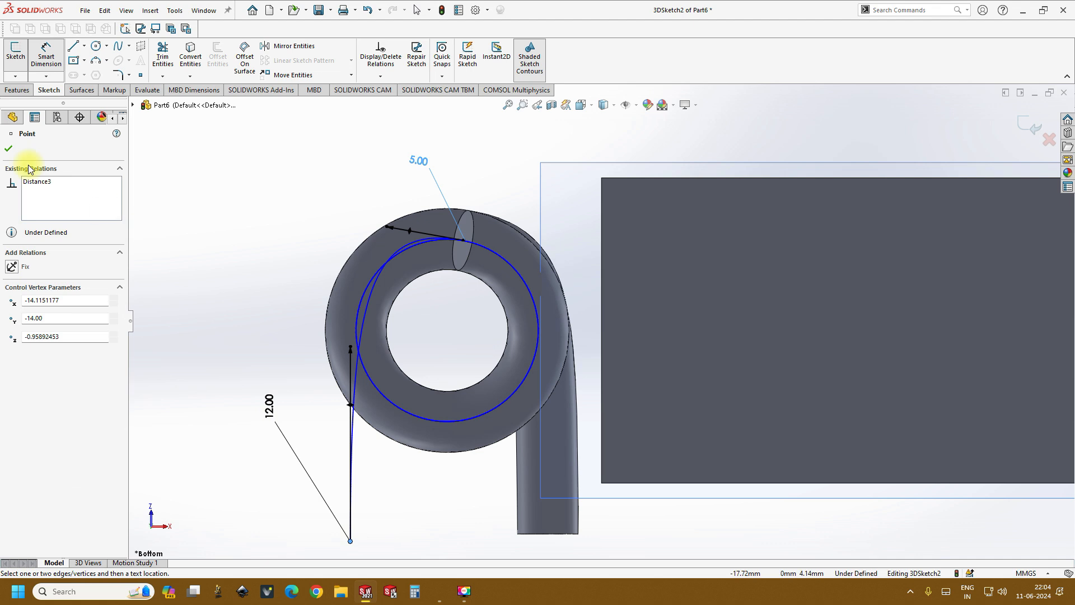
key(Escape)
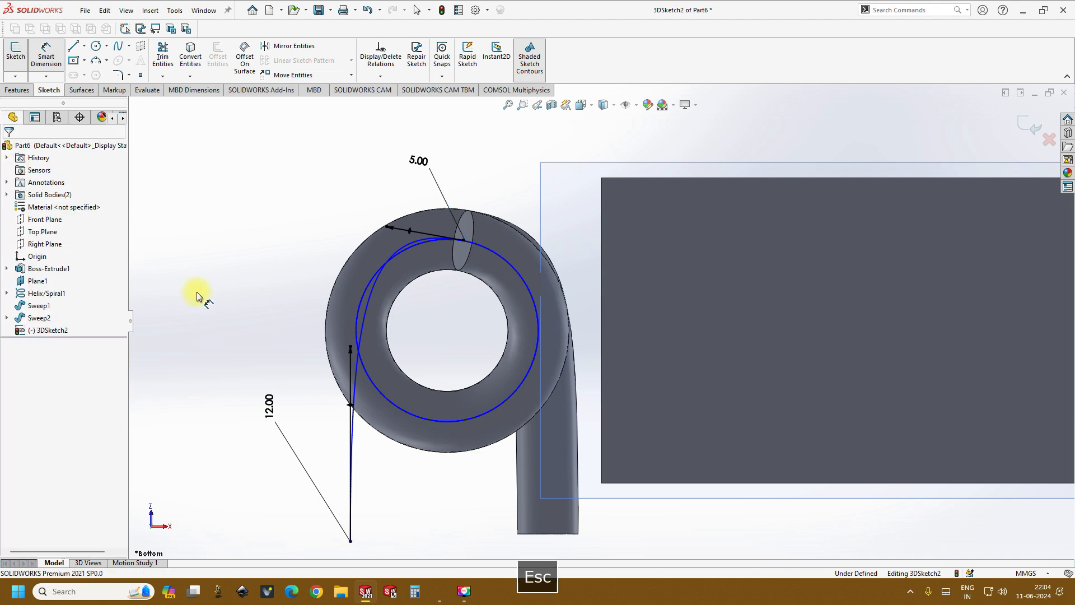
drag(350, 542, 328, 564)
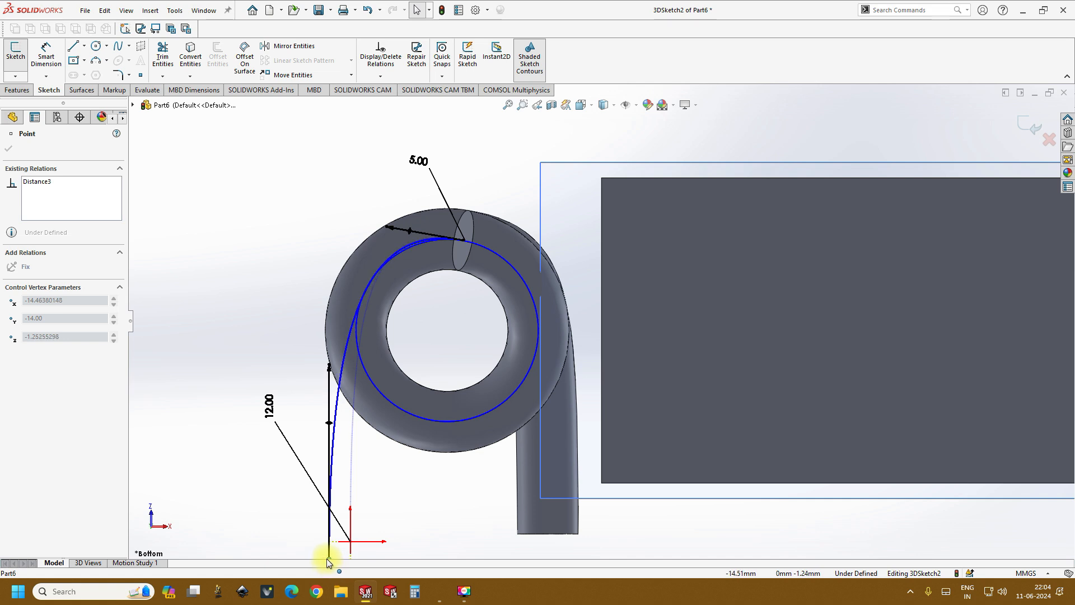
drag(328, 555, 336, 556)
click(479, 494)
Examine the spline's free end relative to the first swept extension from several angles, finishing looking along the coil's axis.
scroll(478, 494, up, 3)
scroll(536, 420, down, 3)
middle_drag(539, 419, 737, 370)
scroll(550, 436, up, 4)
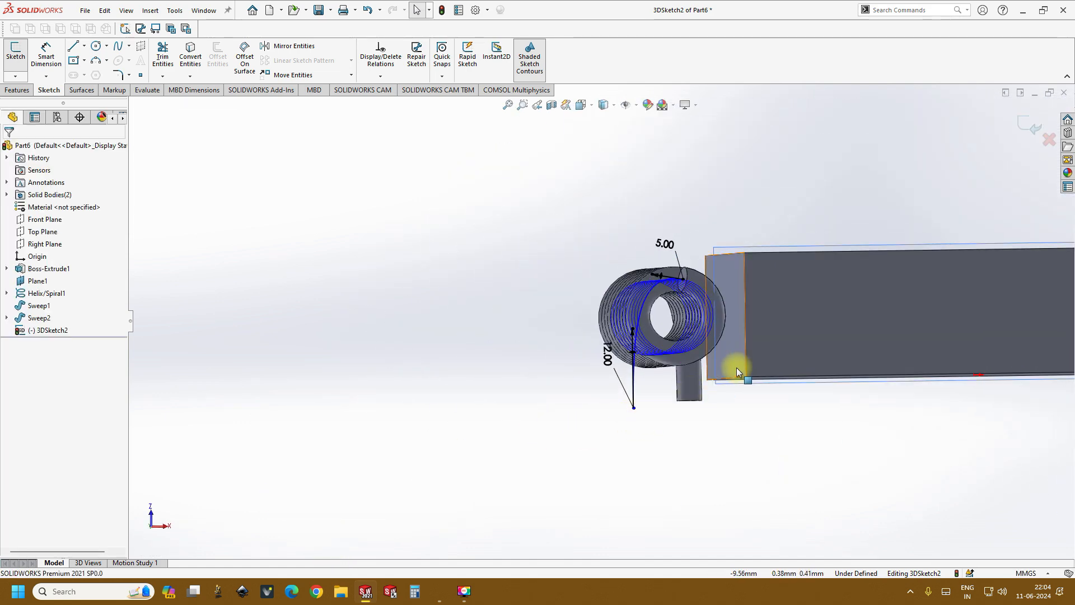
scroll(663, 413, down, 3)
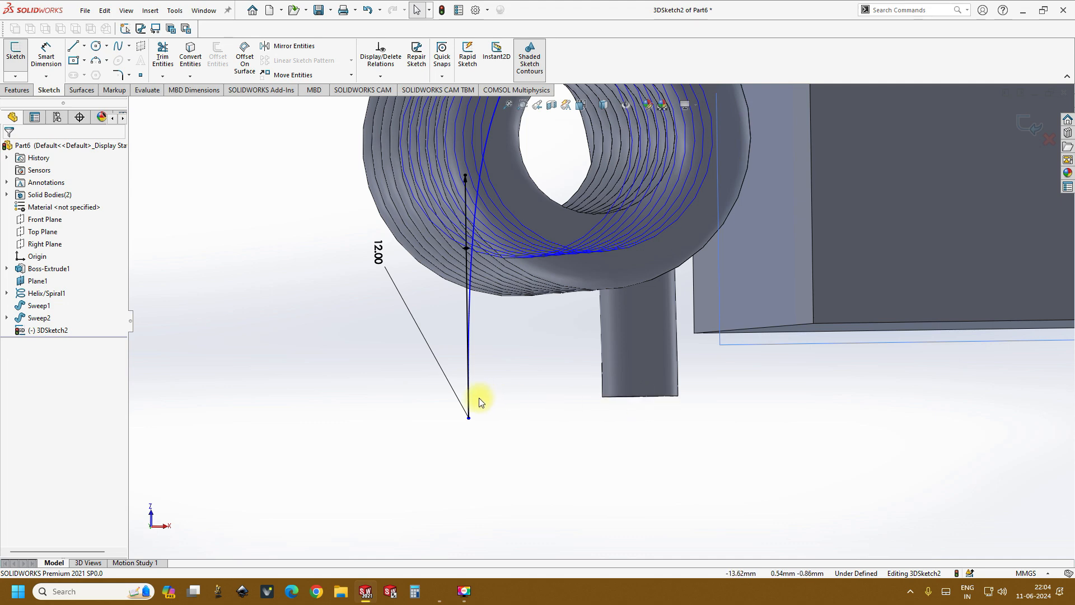
mouse_move(598, 408)
middle_down()
mouse_move(620, 319)
mouse_move(600, 403)
middle_up()
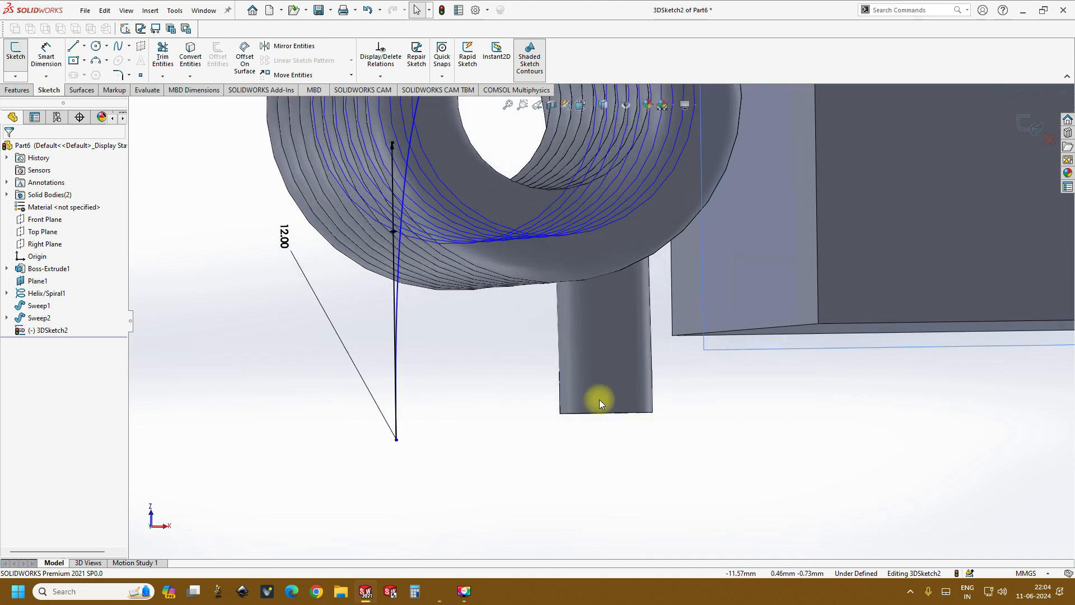
key(ctrl+8)
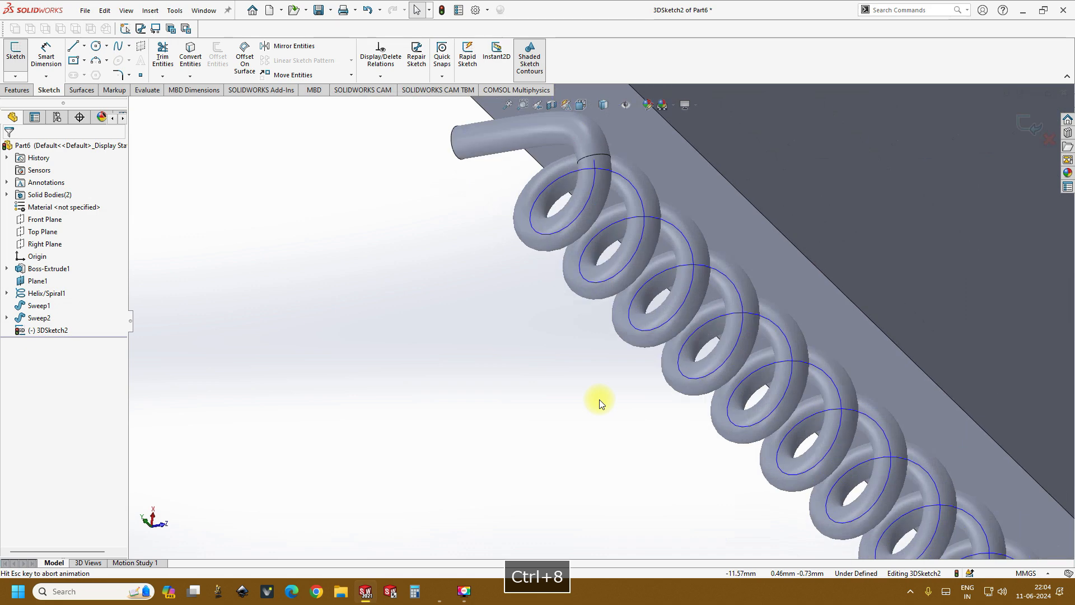
scroll(577, 487, down, 6)
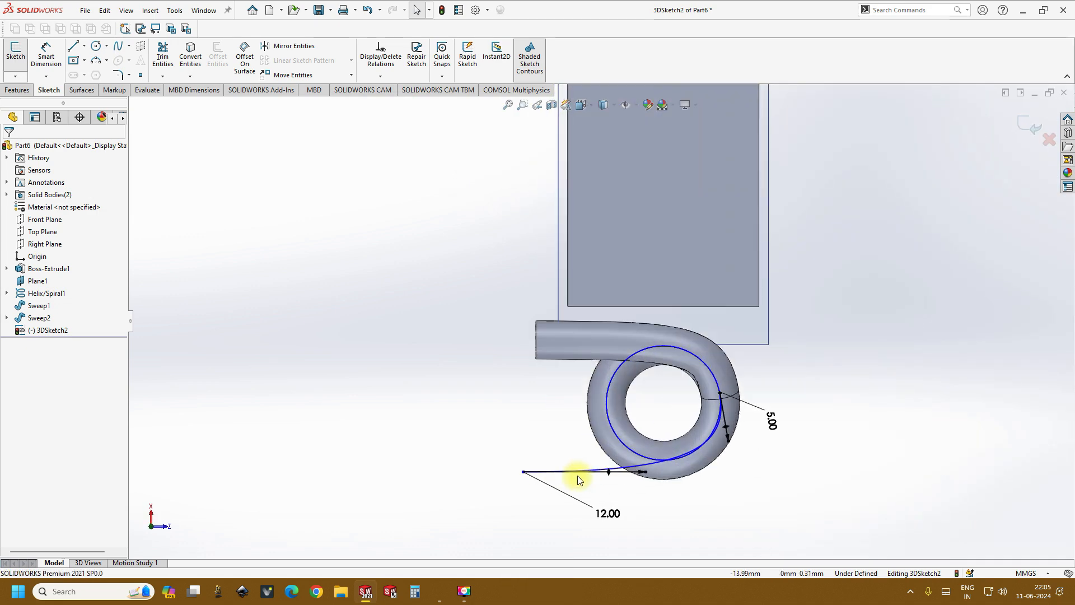
Draw a construction line along X from the center of the first extension's end face to just beyond the spline's free end.
click(84, 46)
click(93, 69)
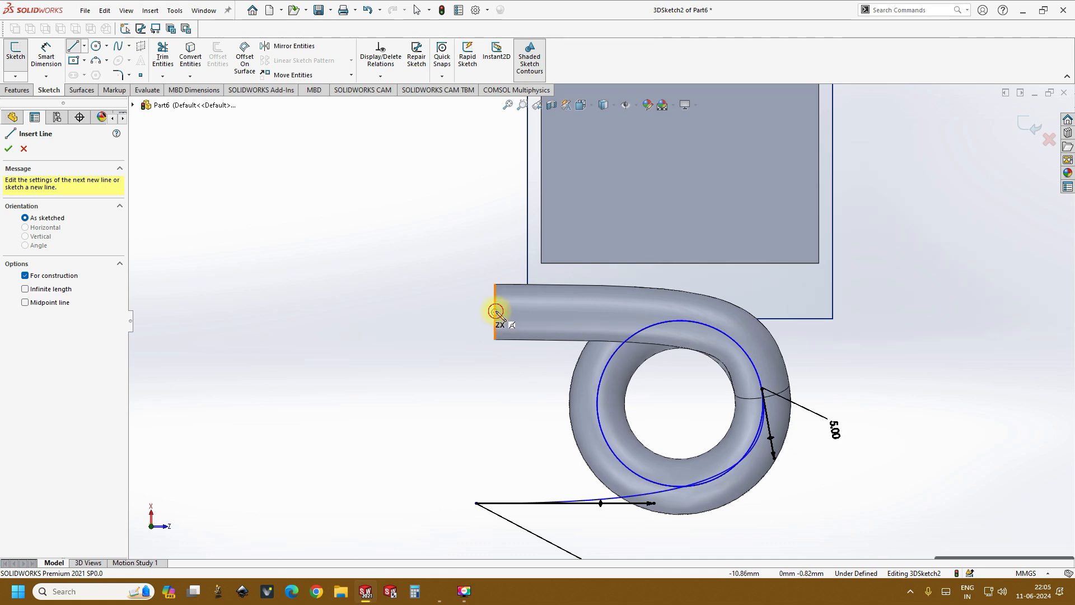
click(495, 311)
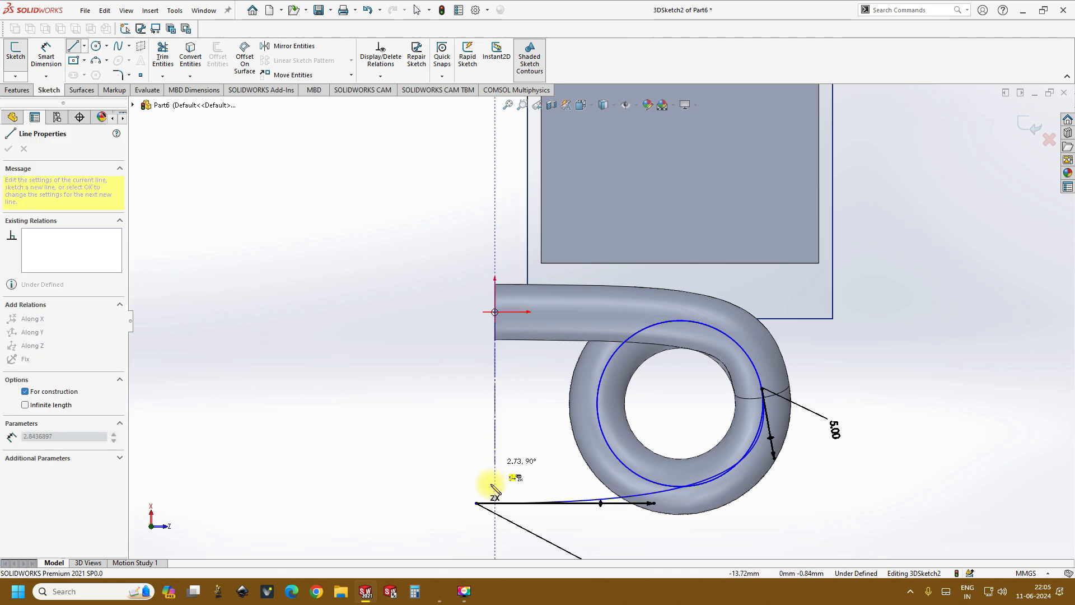
click(495, 541)
right_click(496, 542)
click(526, 464)
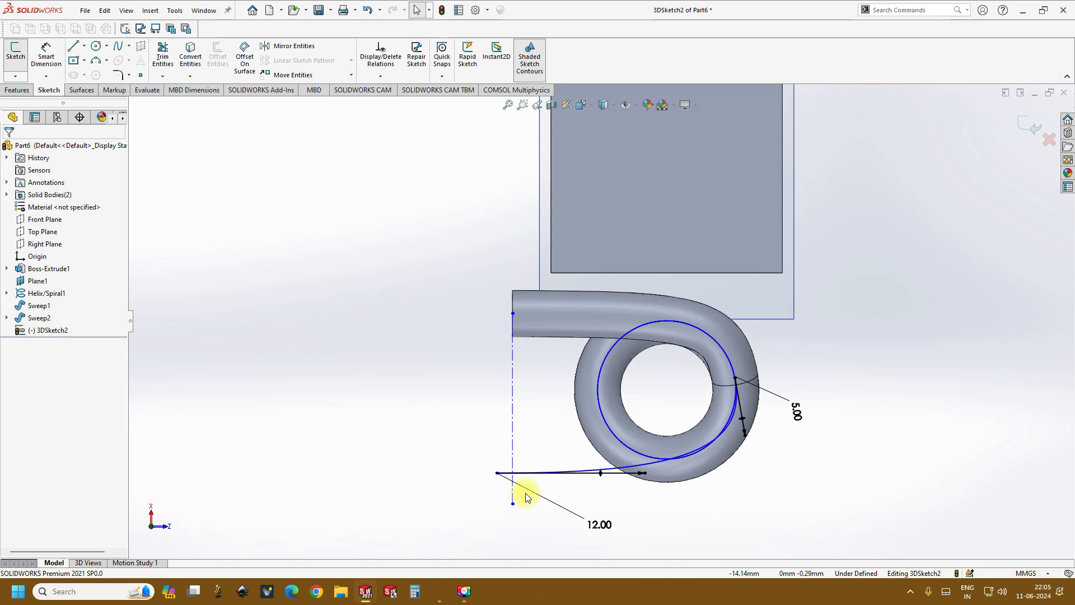
Move the spline's free endpoint level with the construction line, to about X -14.28 and Z -0.84 mm.
scroll(505, 459, down, 2)
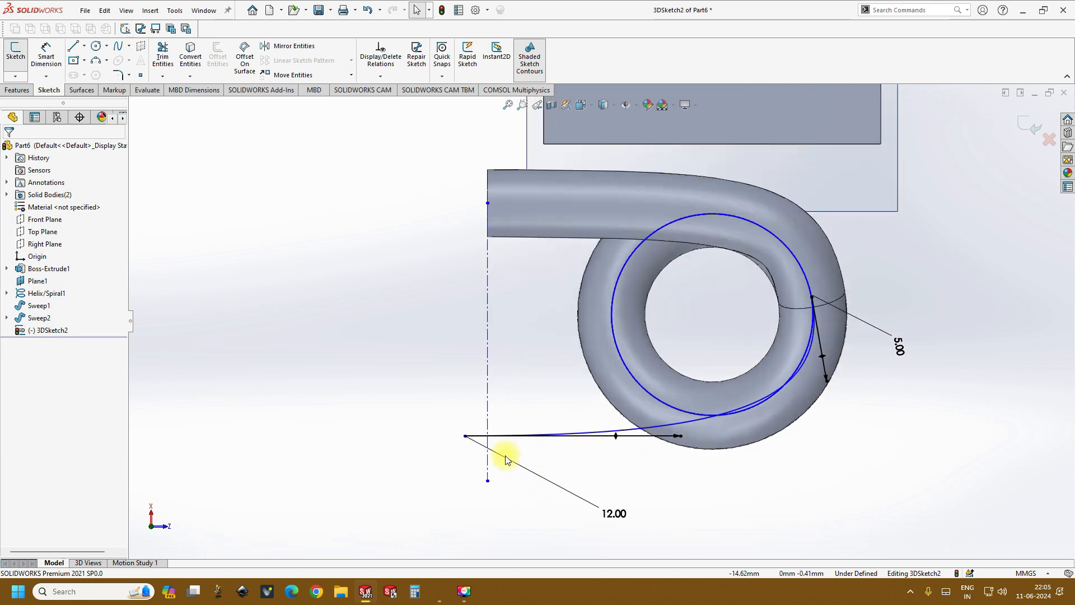
click(465, 437)
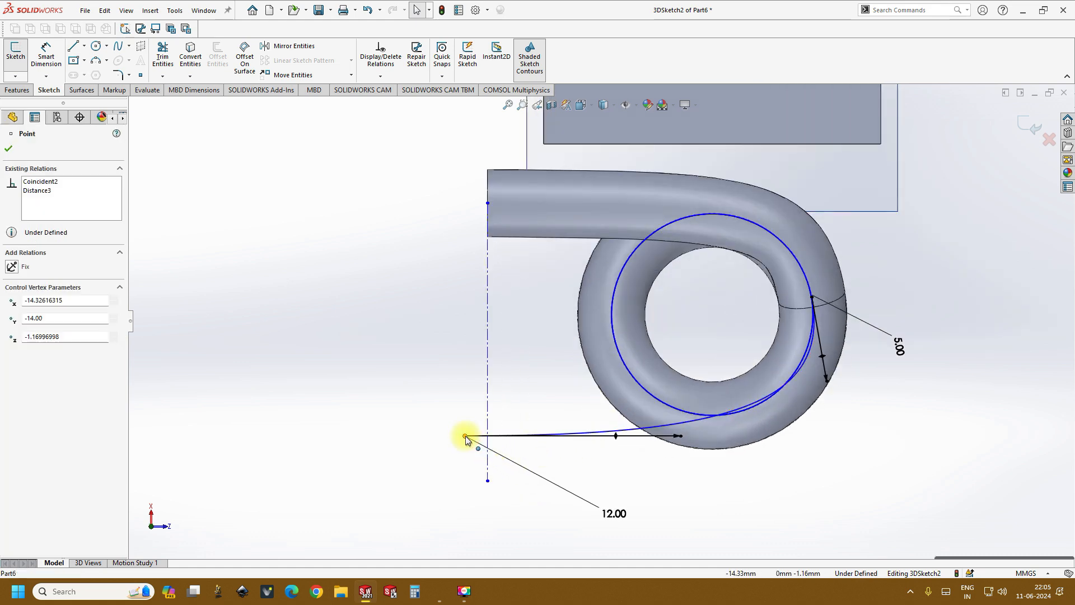
drag(478, 439, 488, 436)
scroll(493, 440, down, 5)
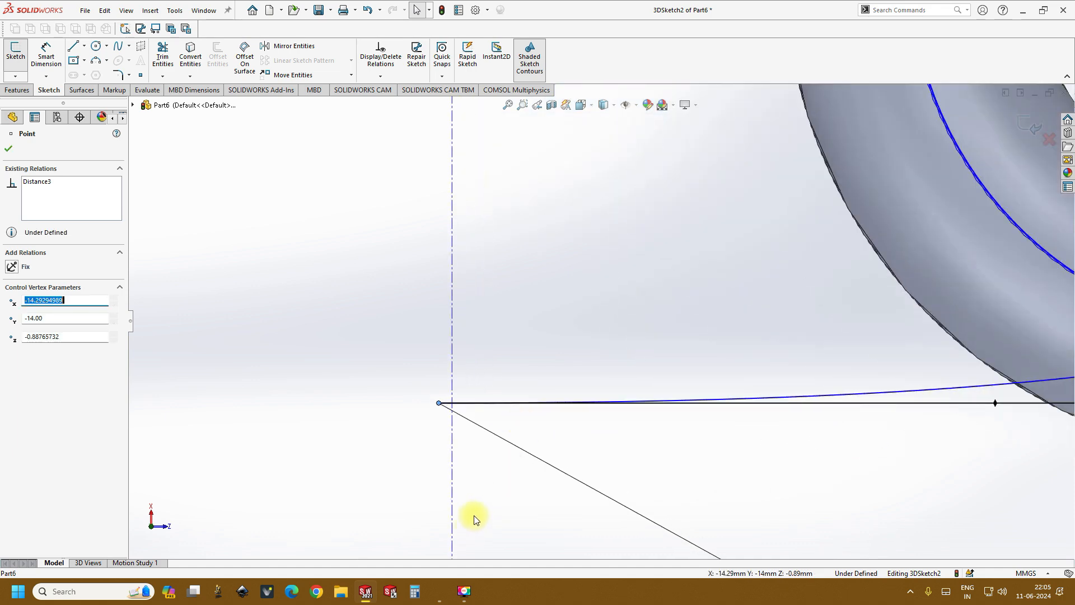
scroll(516, 476, up, 4)
scroll(523, 377, down, 5)
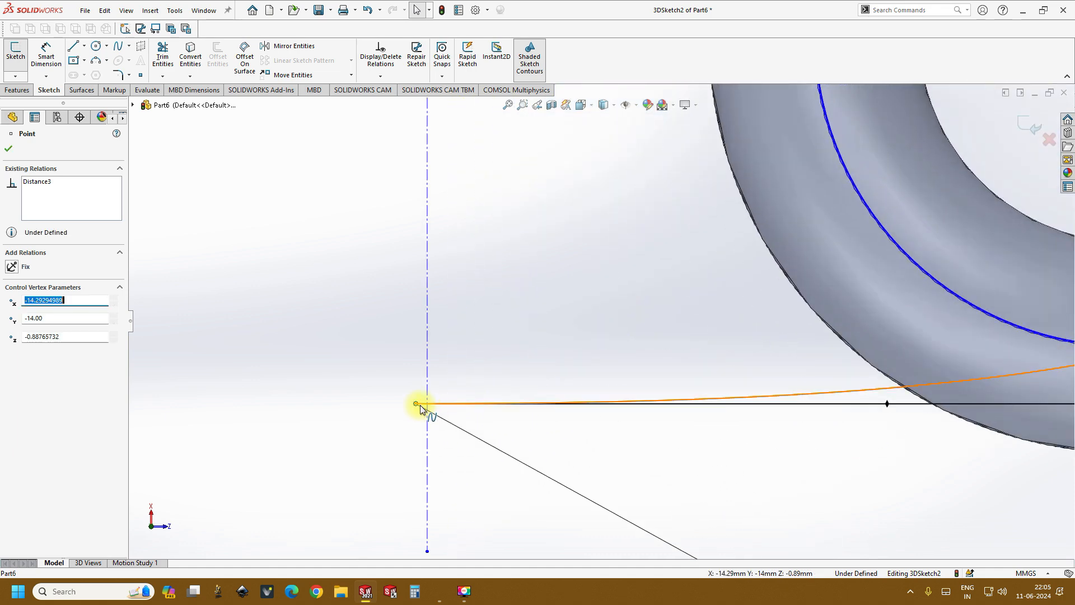
mouse_move(416, 404)
mouse_down()
mouse_move(435, 403)
mouse_move(423, 402)
mouse_up()
scroll(423, 401, down, 4)
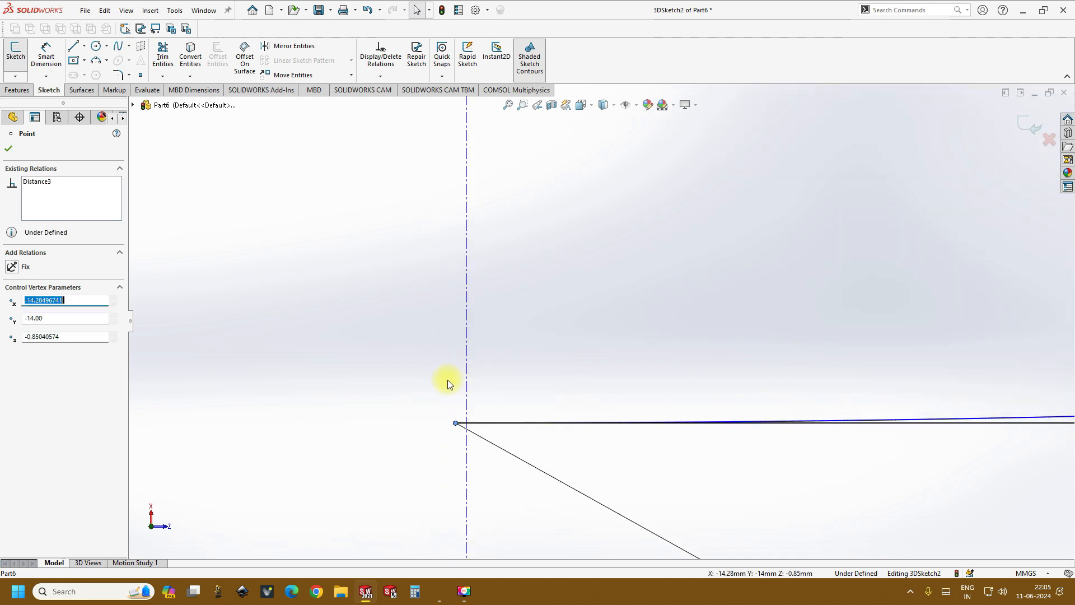
click(455, 423)
drag(463, 423, 473, 424)
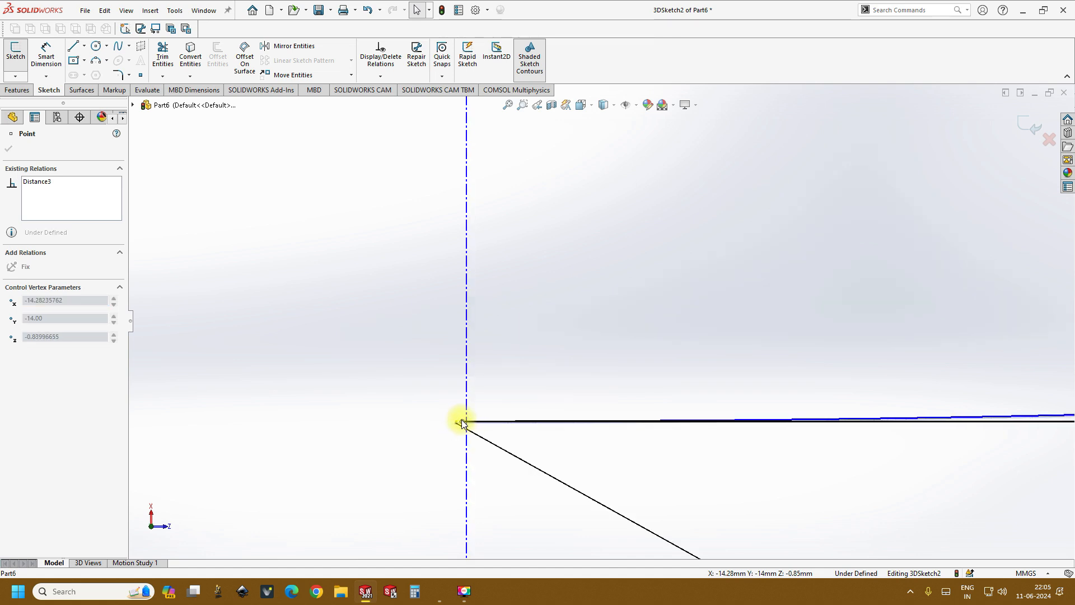
drag(463, 423, 476, 427)
scroll(631, 415, up, 3)
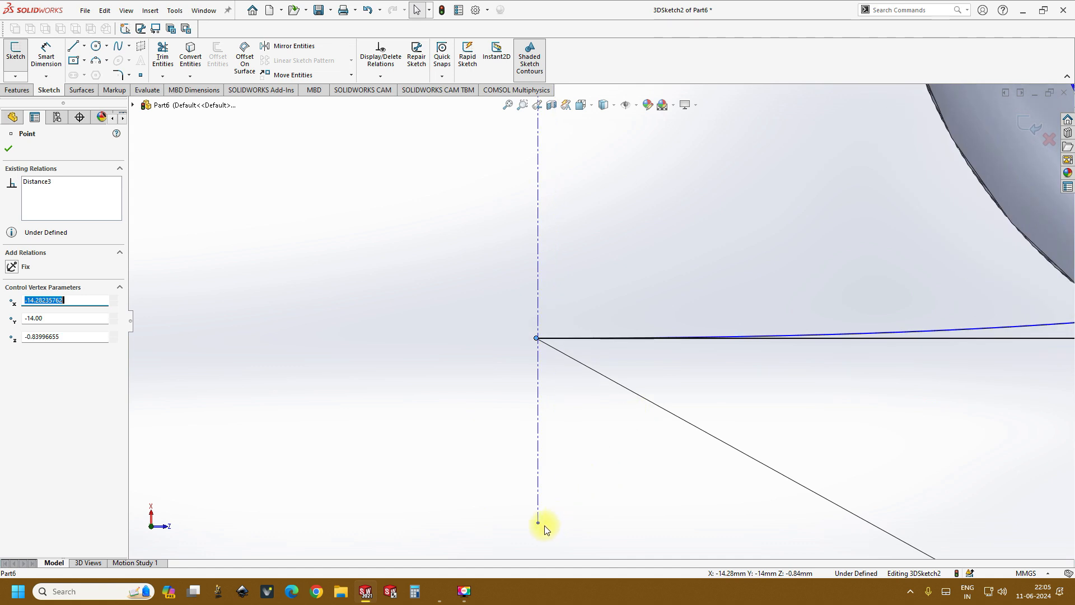
Shorten the construction line to about 3.47 mm so it ends just past the spline's free endpoint.
mouse_move(539, 523)
mouse_down()
mouse_move(542, 318)
mouse_move(550, 355)
mouse_move(536, 355)
mouse_up()
scroll(594, 390, up, 3)
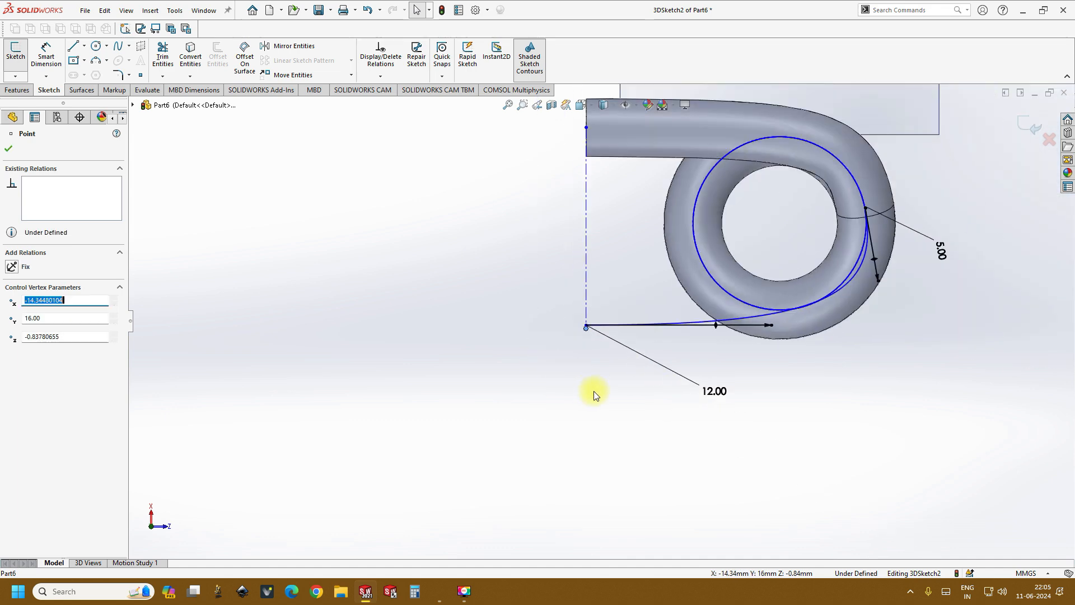
scroll(599, 249, down, 4)
scroll(580, 401, up, 3)
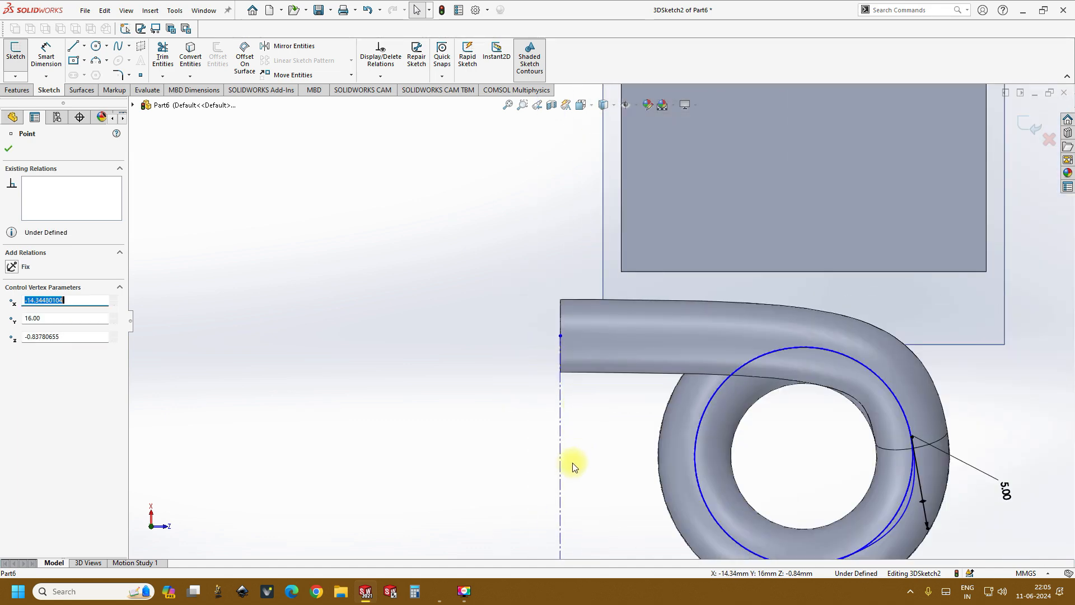
click(560, 452)
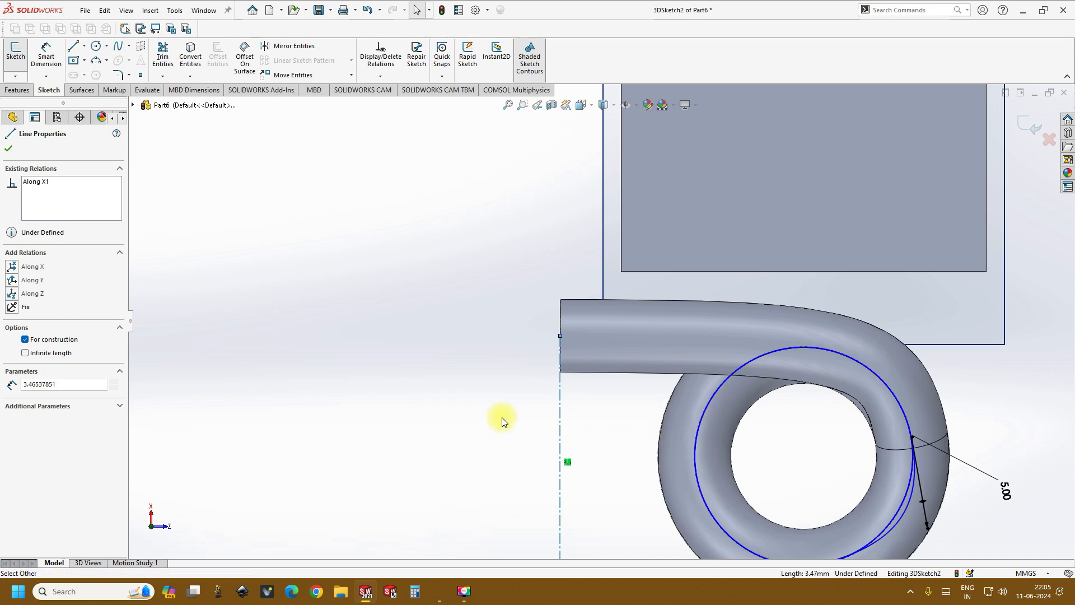
click(501, 421)
Inspect the spline's position on the whole part, then check its free end's alignment with the first extension in the bottom view.
scroll(572, 444, up, 3)
middle_drag(607, 440, 569, 317)
scroll(570, 319, up, 6)
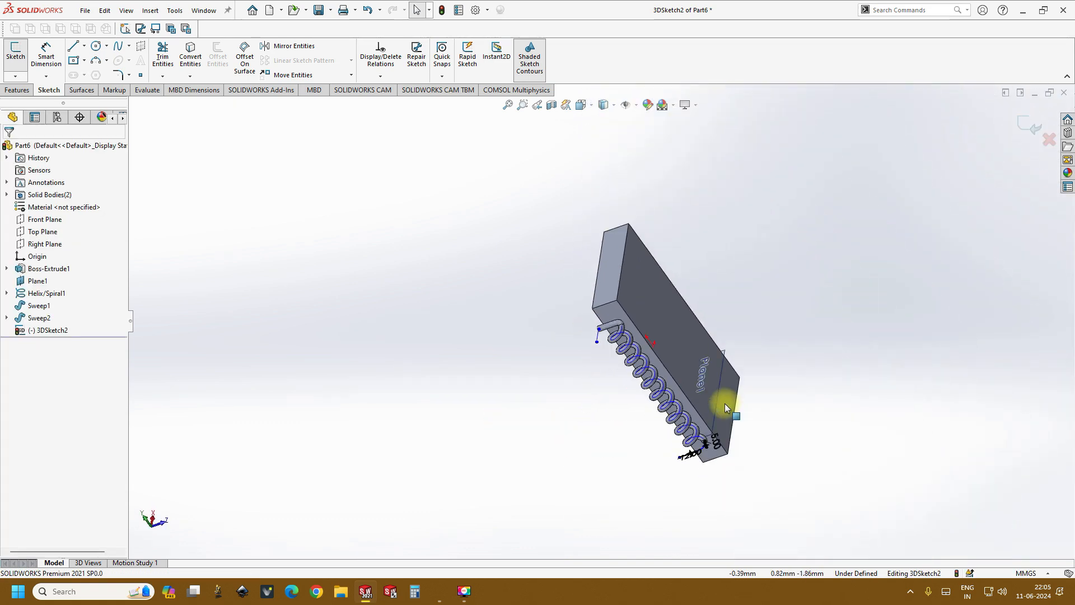
scroll(707, 449, down, 3)
middle_drag(704, 450, 576, 224)
click(591, 105)
click(592, 104)
click(596, 168)
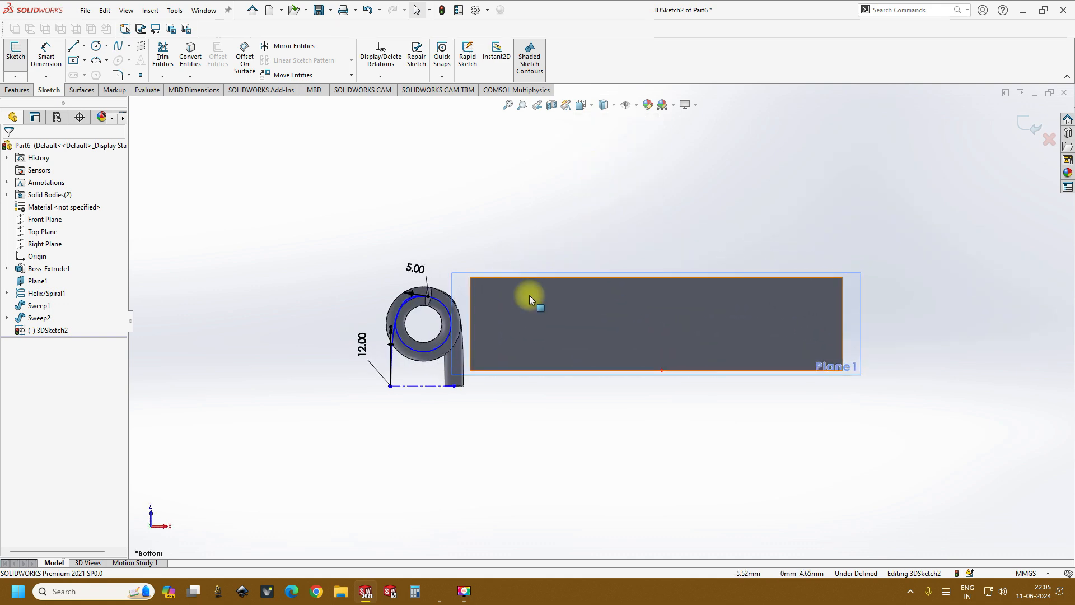
scroll(391, 360, down, 10)
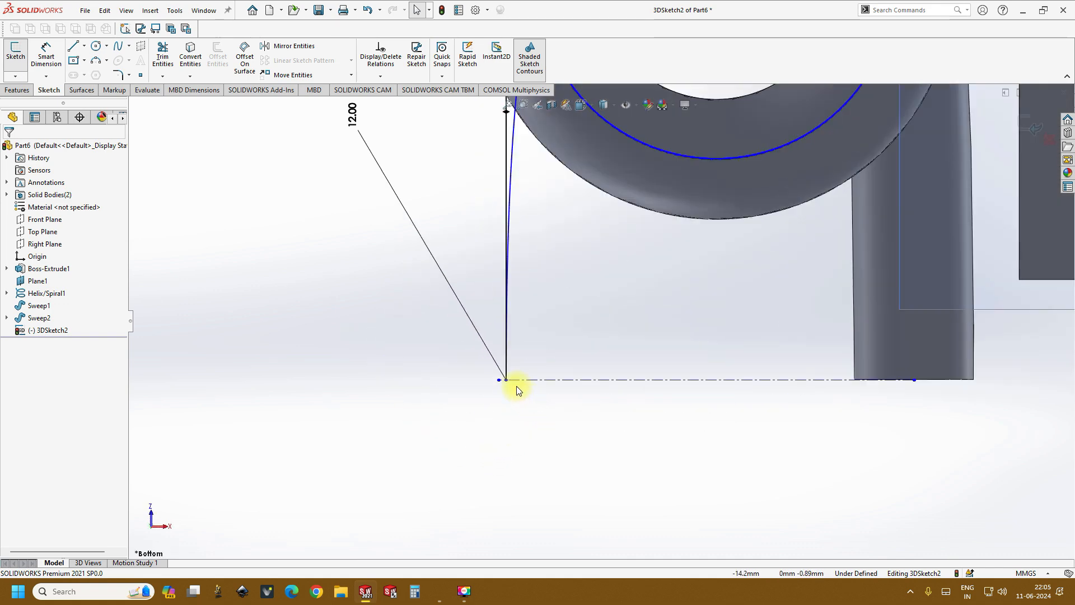
scroll(512, 384, up, 6)
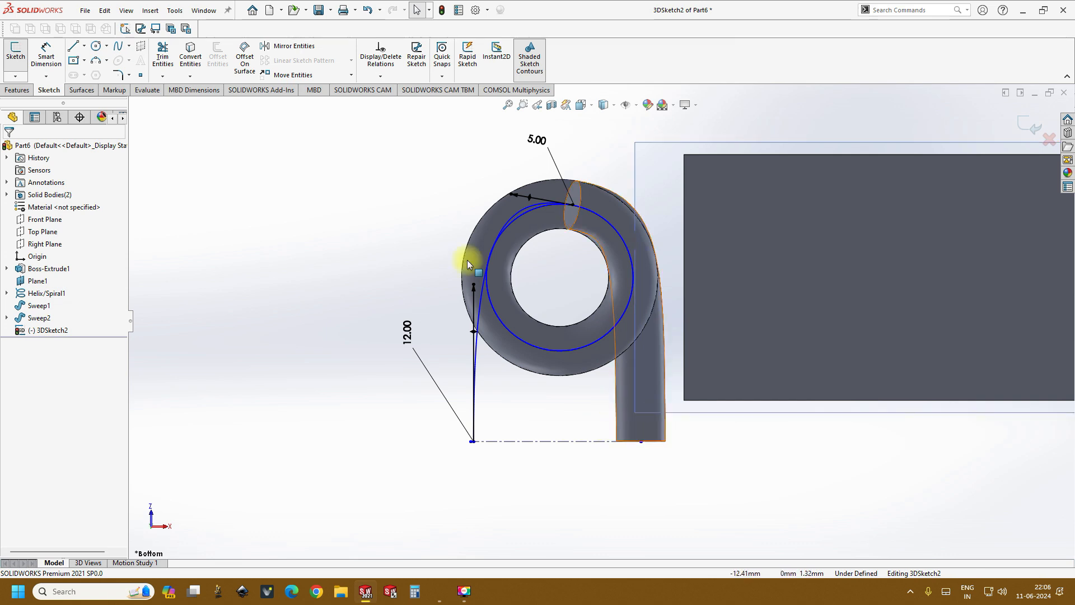
Sweep a 1 mm circular profile along the new 3D spline to form the second coil end extension.
click(18, 90)
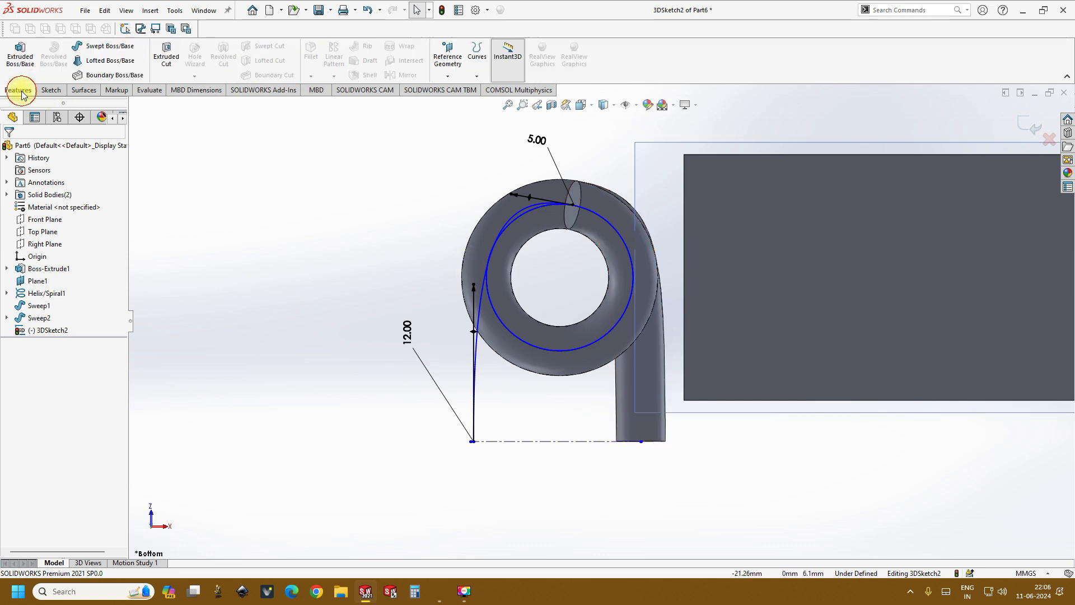
click(110, 45)
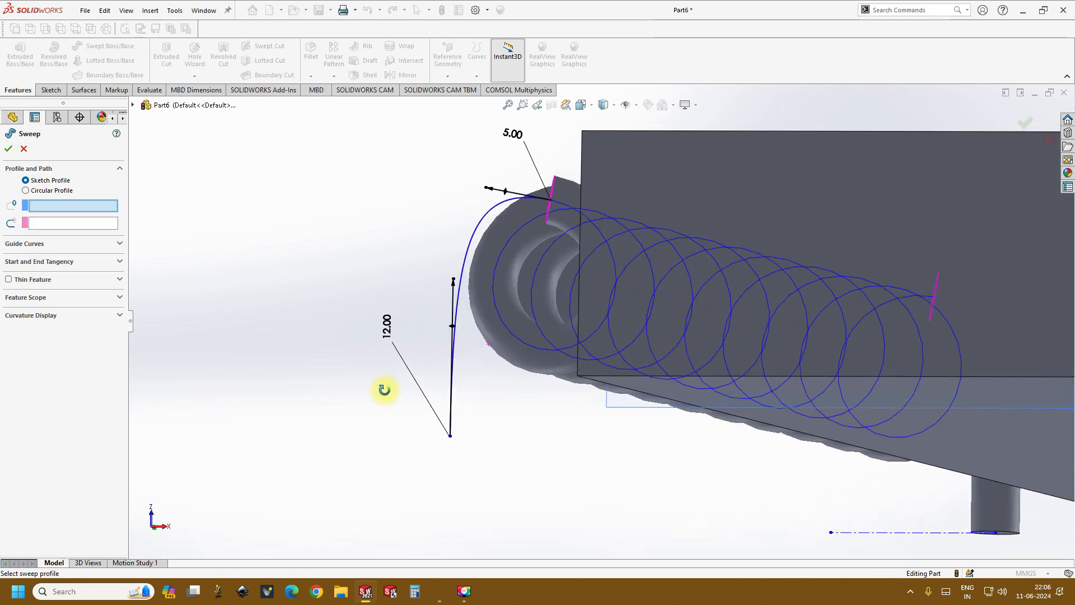
click(25, 191)
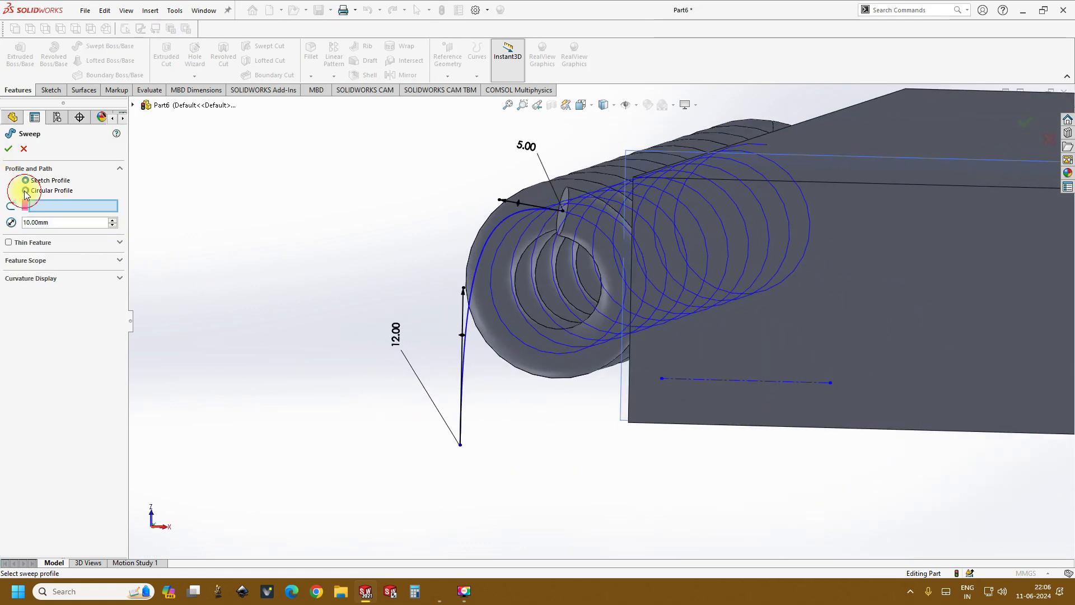
double_click(47, 220)
text(1)
key(Return)
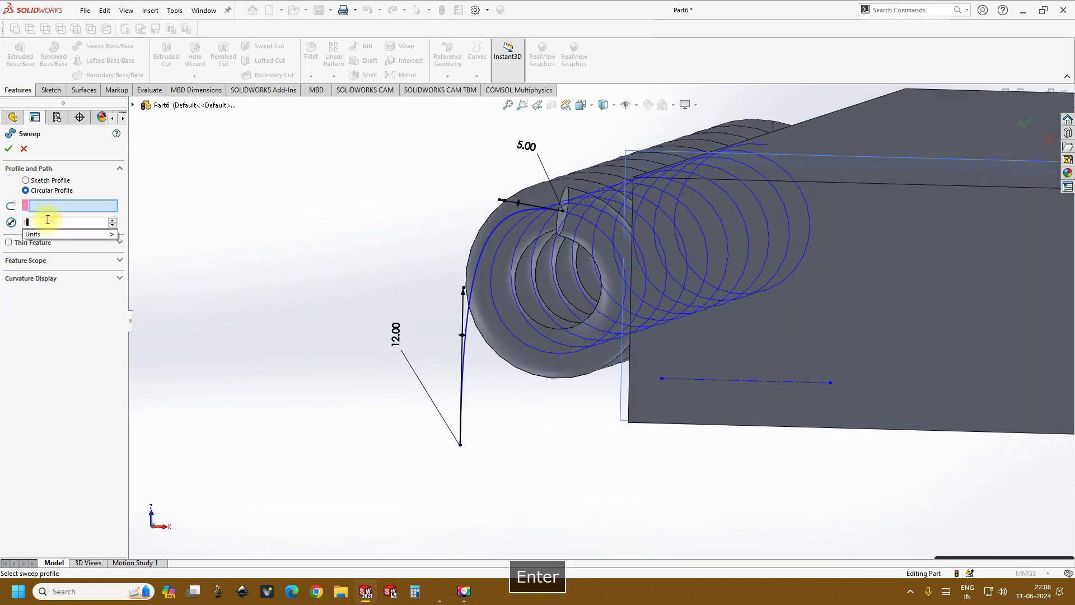
click(460, 430)
click(11, 150)
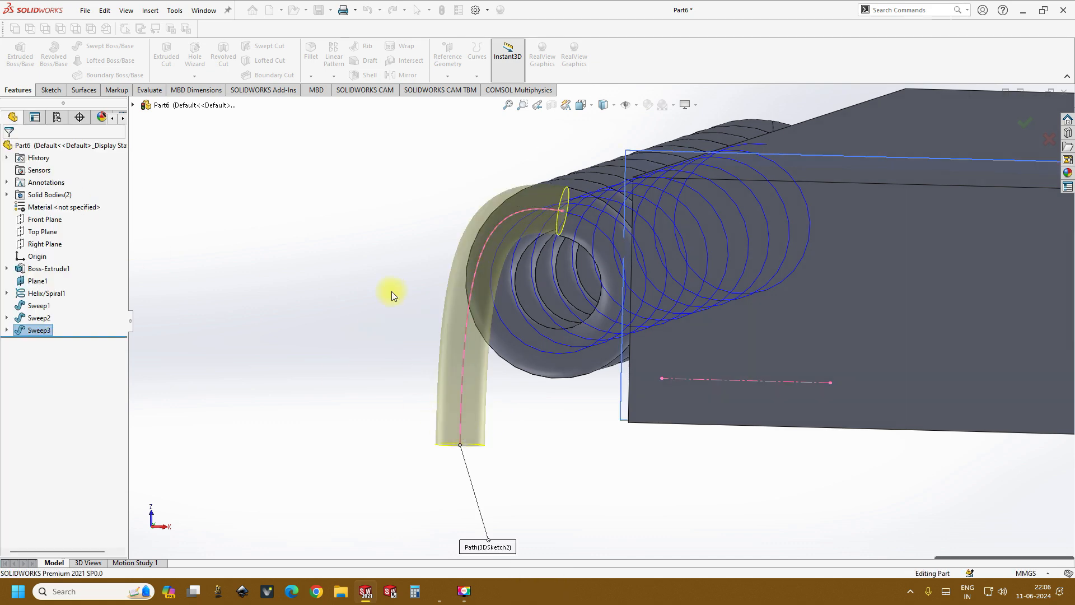
Examine the finished coil with both end extensions beside the block from several angles.
scroll(399, 296, up, 6)
middle_drag(635, 275, 589, 427)
scroll(652, 334, down, 5)
scroll(816, 204, up, 5)
middle_drag(816, 205, 797, 329)
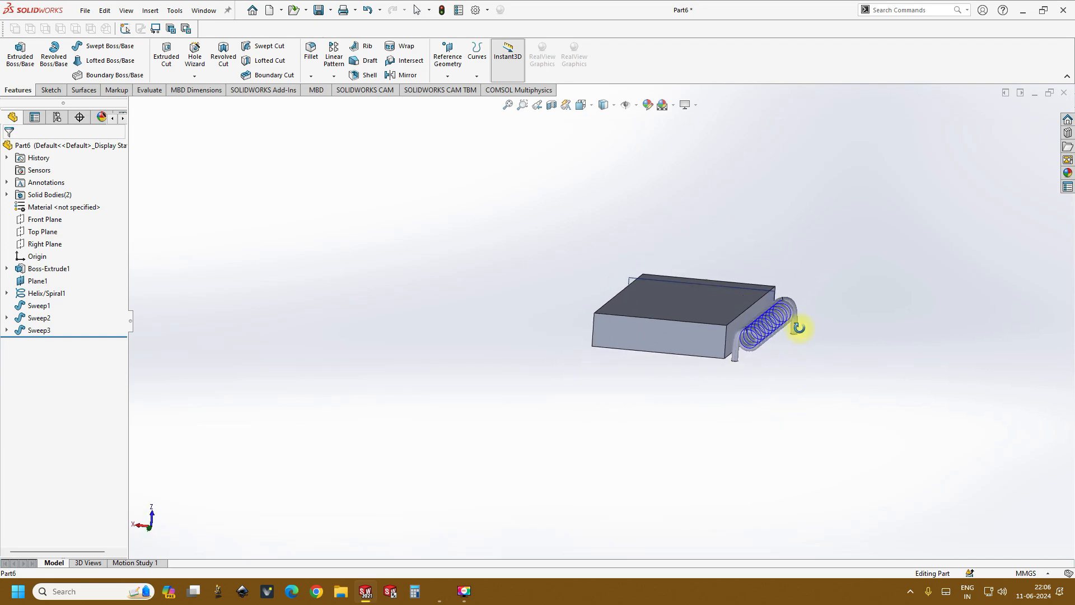
scroll(759, 341, down, 5)
mouse_move(607, 413)
middle_down()
mouse_move(620, 398)
mouse_move(640, 425)
mouse_move(616, 396)
middle_up()
scroll(636, 308, down, 3)
mouse_move(636, 308)
middle_down()
mouse_move(652, 307)
mouse_move(643, 297)
middle_up()
scroll(638, 312, up, 5)
scroll(632, 324, down, 3)
middle_drag(612, 254, 604, 288)
scroll(605, 288, up, 3)
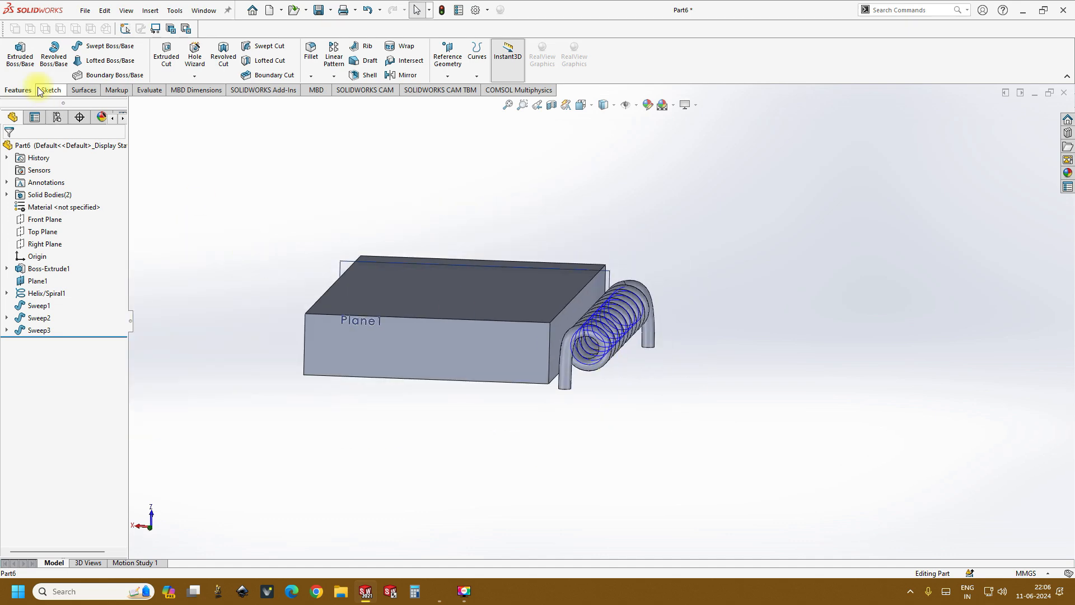
scroll(360, 341, up, 2)
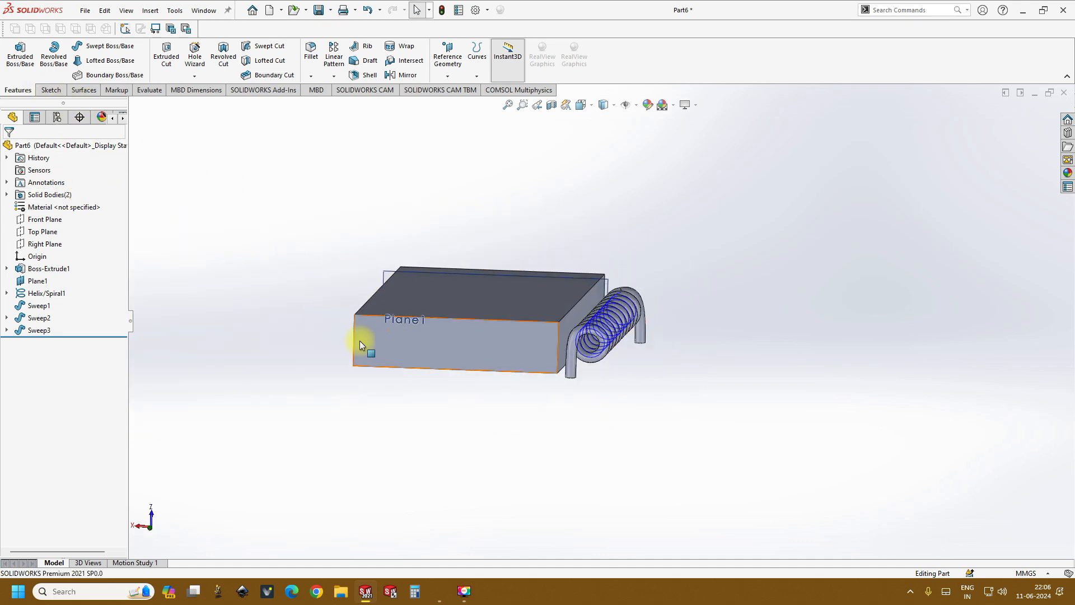
scroll(364, 336, down, 3)
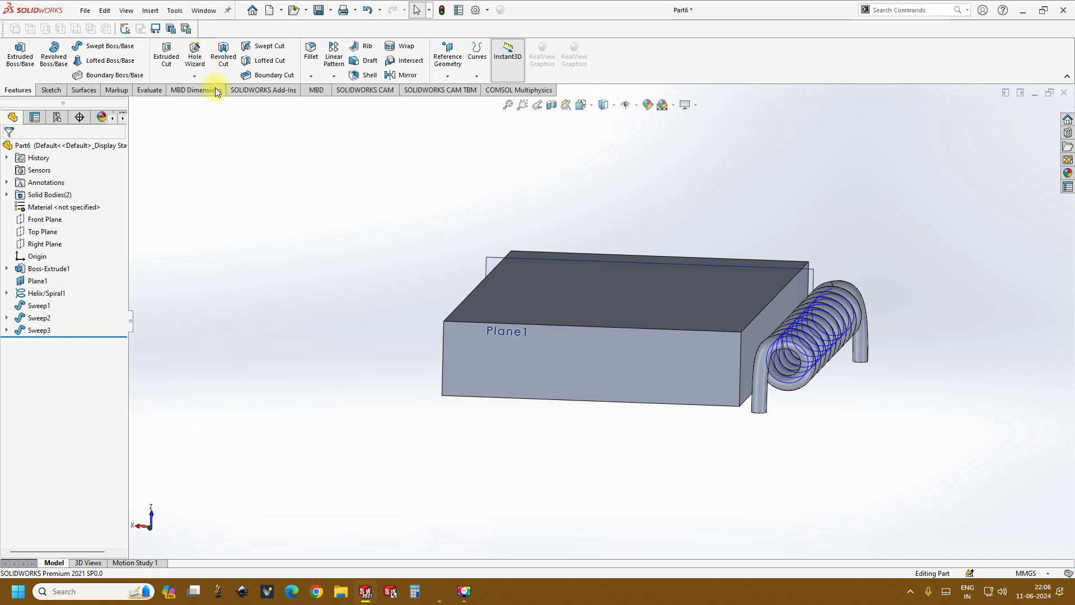
scroll(765, 353, down, 2)
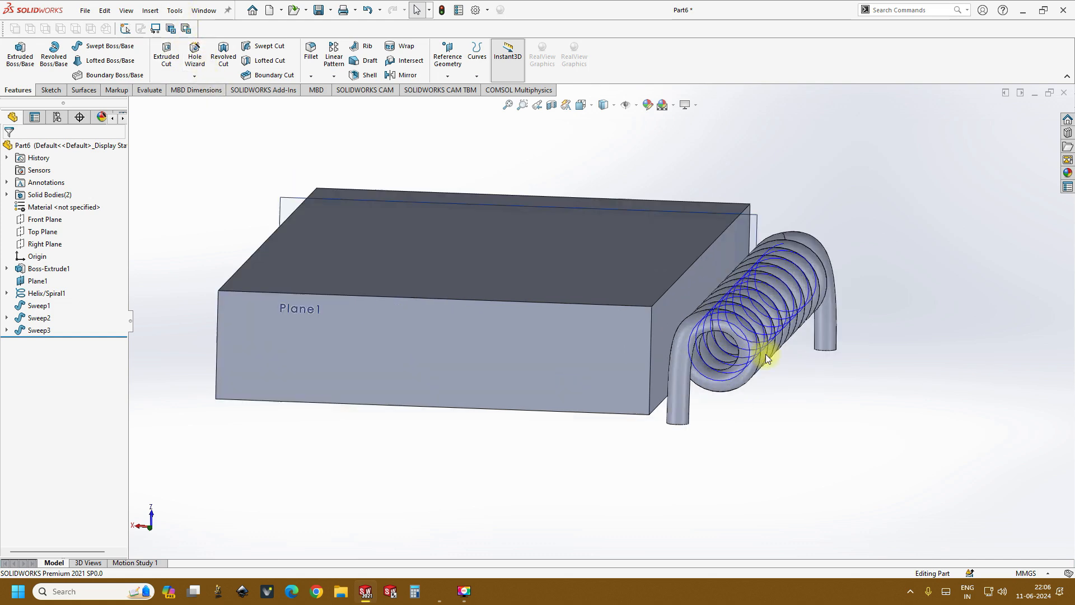
Start a Move/Copy Body feature on the coil body and set its X translation to 10 mm.
click(175, 11)
click(150, 10)
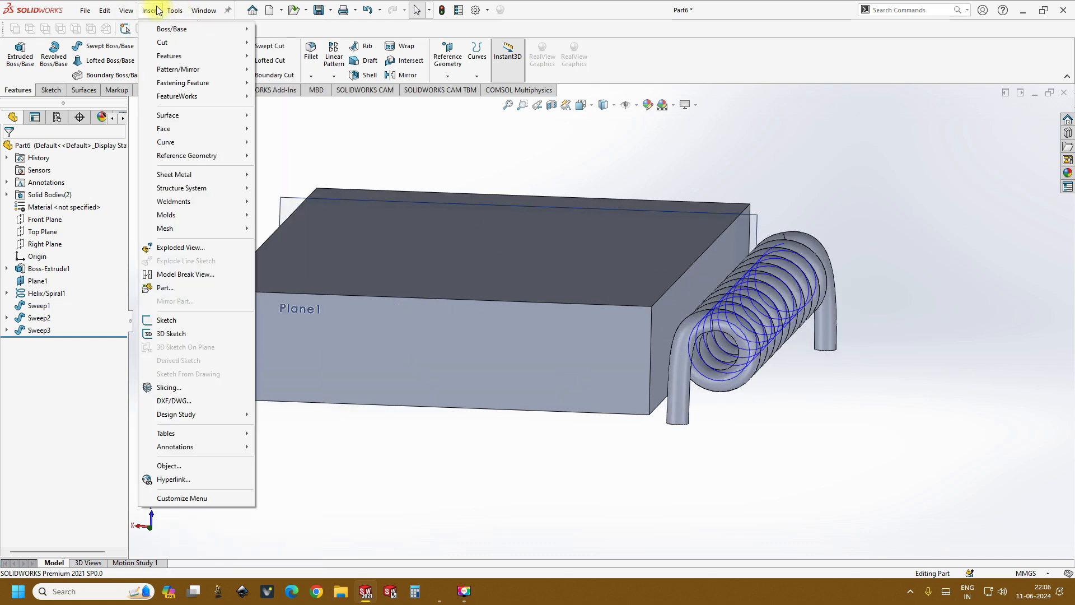
mouse_move(169, 56)
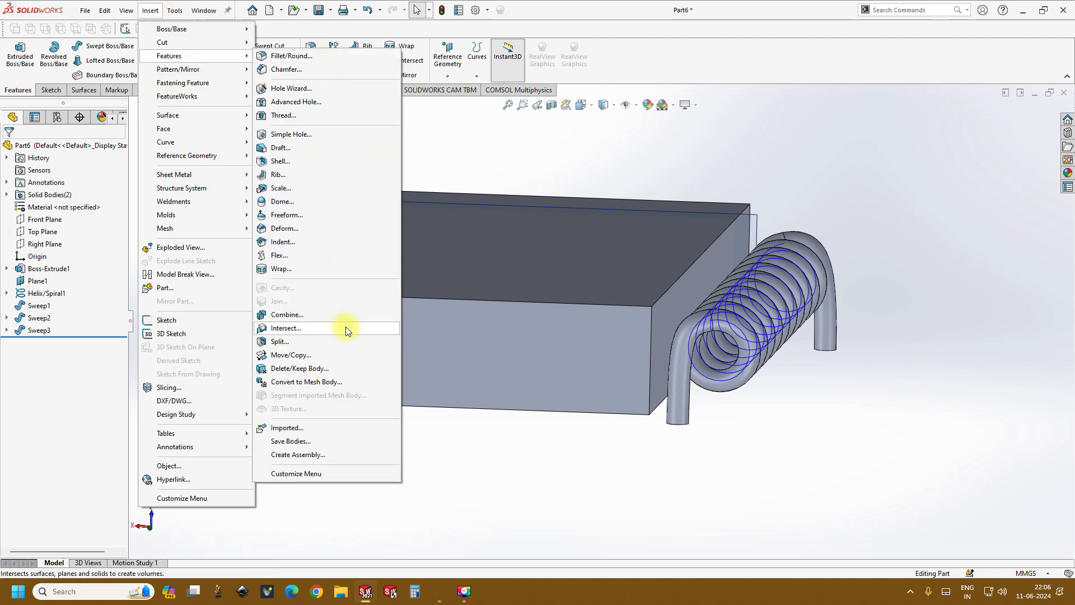
click(300, 354)
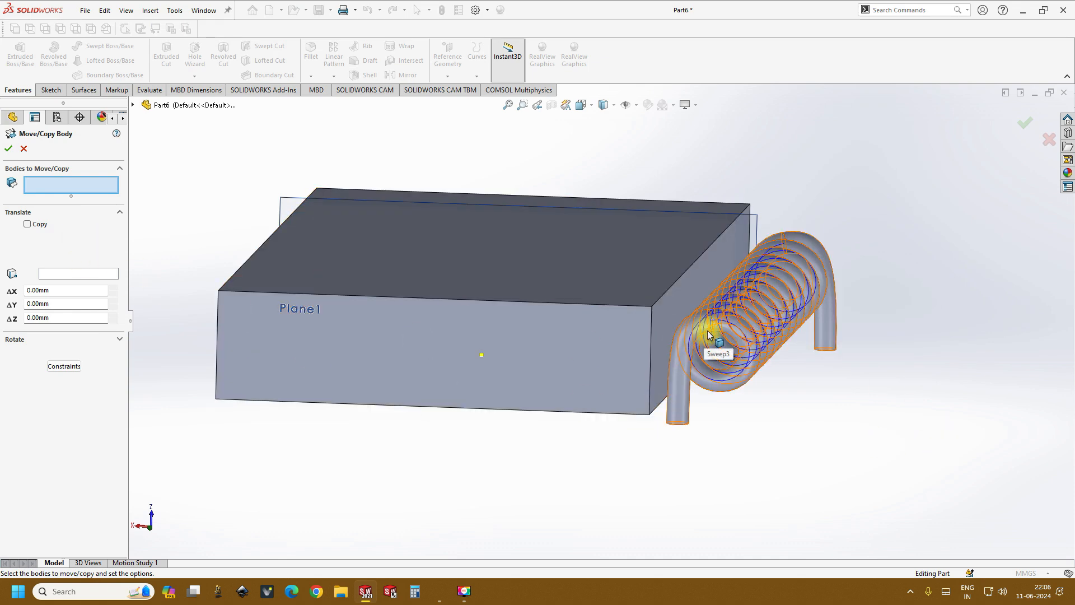
mouse_move(557, 437)
middle_down()
mouse_move(536, 403)
mouse_move(553, 425)
mouse_move(523, 420)
mouse_move(547, 432)
mouse_move(538, 434)
middle_up()
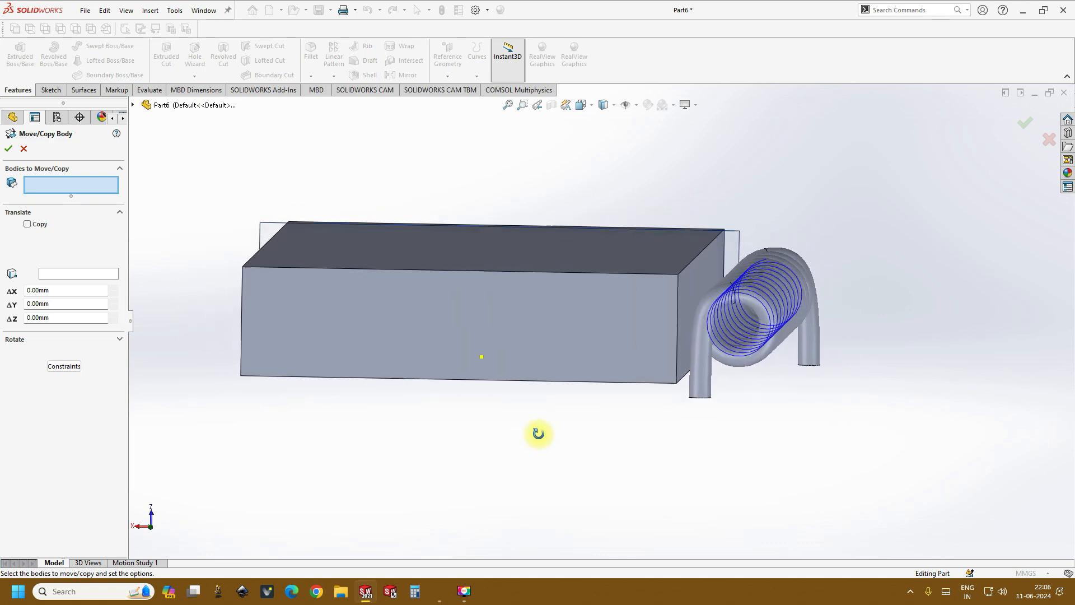
click(756, 313)
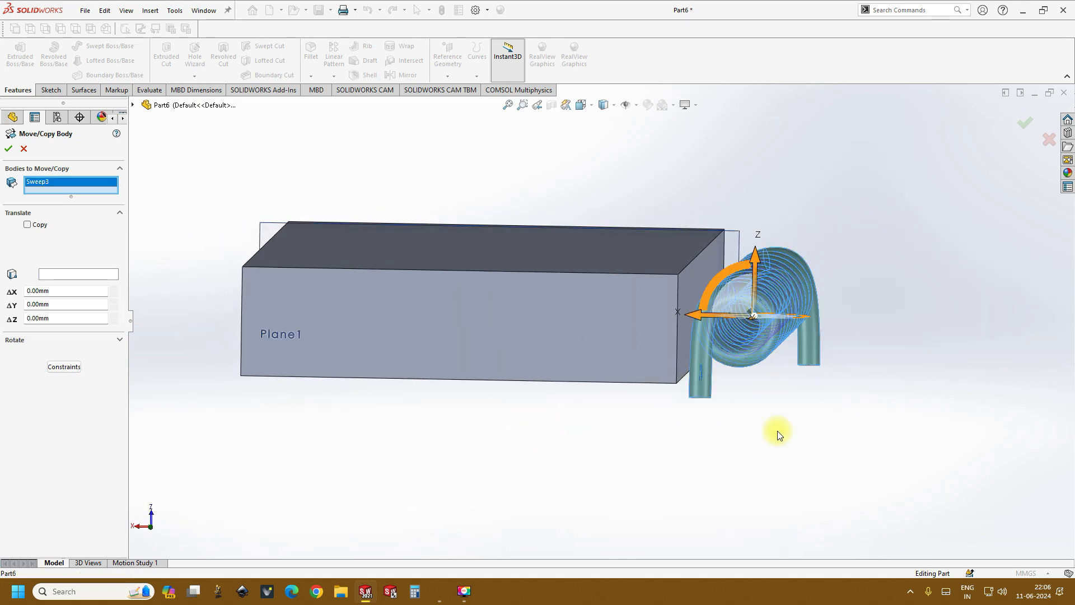
middle_drag(773, 431, 782, 428)
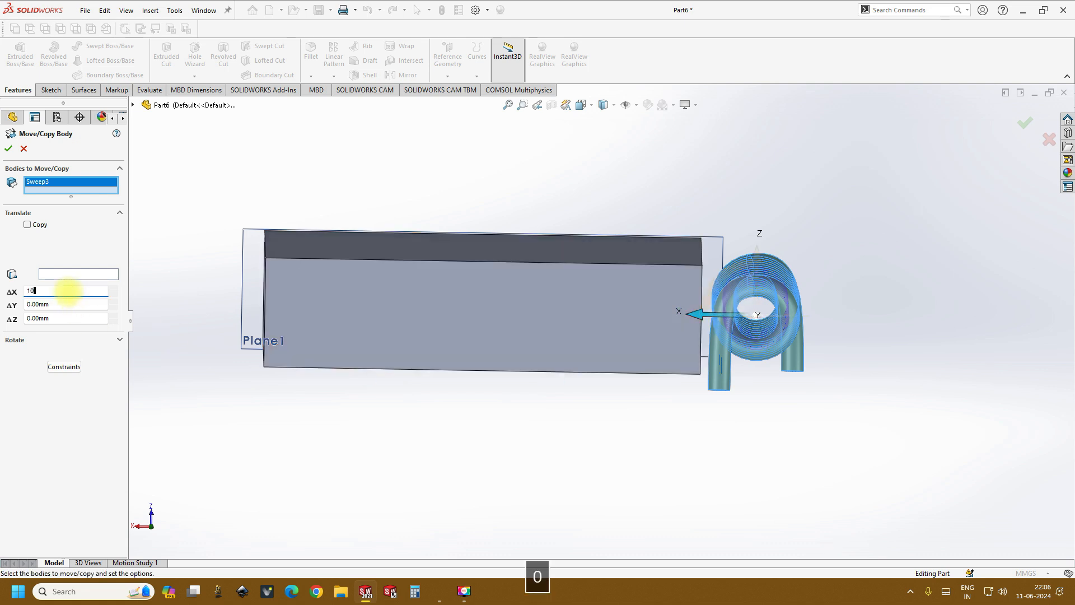
key(Return)
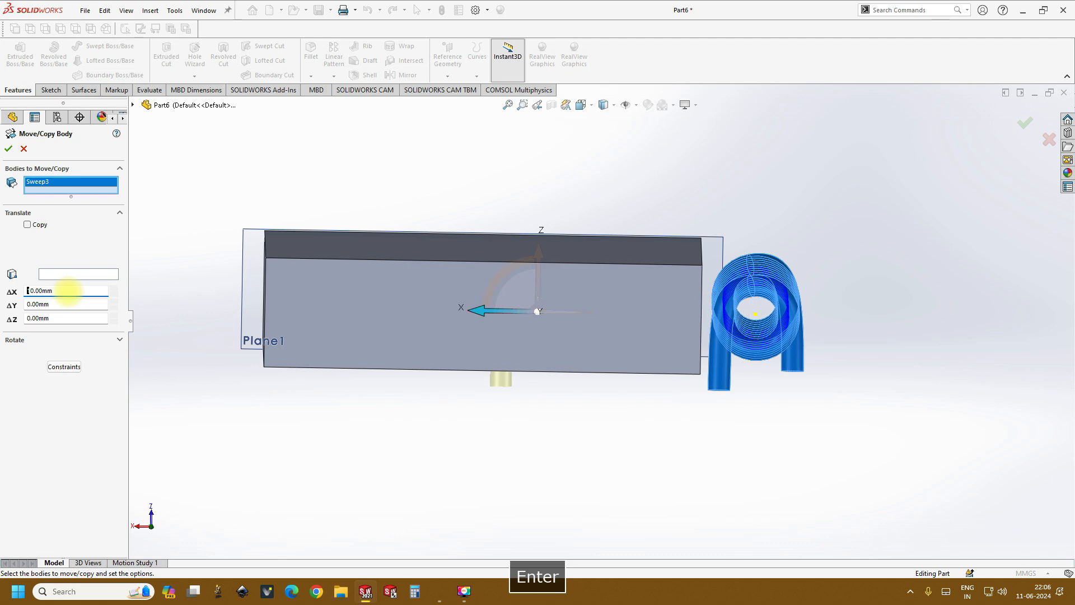
Check the coil preview in the top view and adjust the body's X translation to 12 mm.
click(590, 106)
click(599, 136)
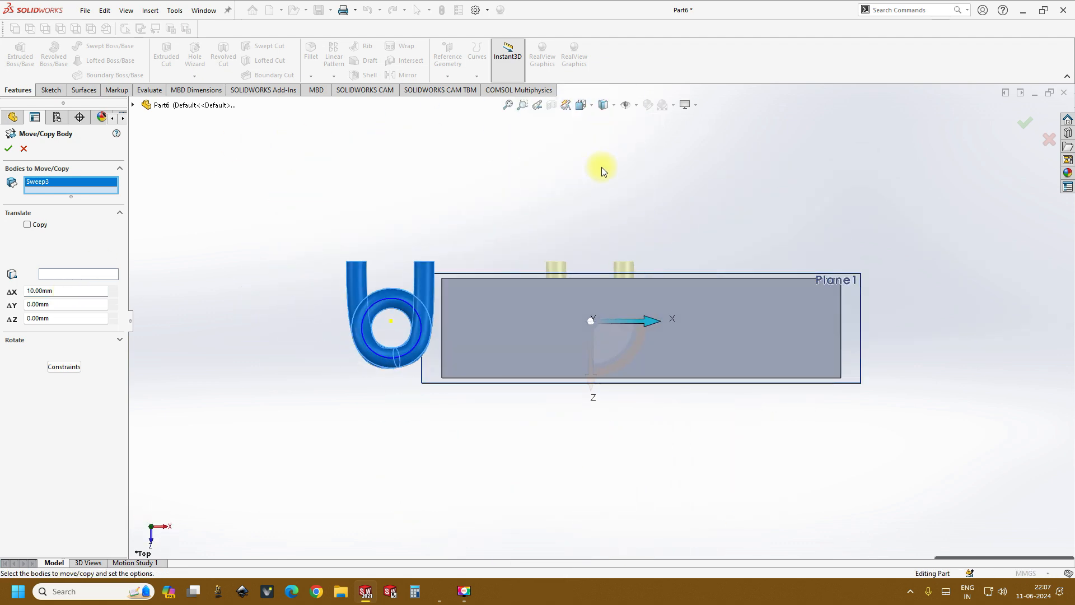
scroll(779, 231, down, 3)
scroll(694, 267, up, 1)
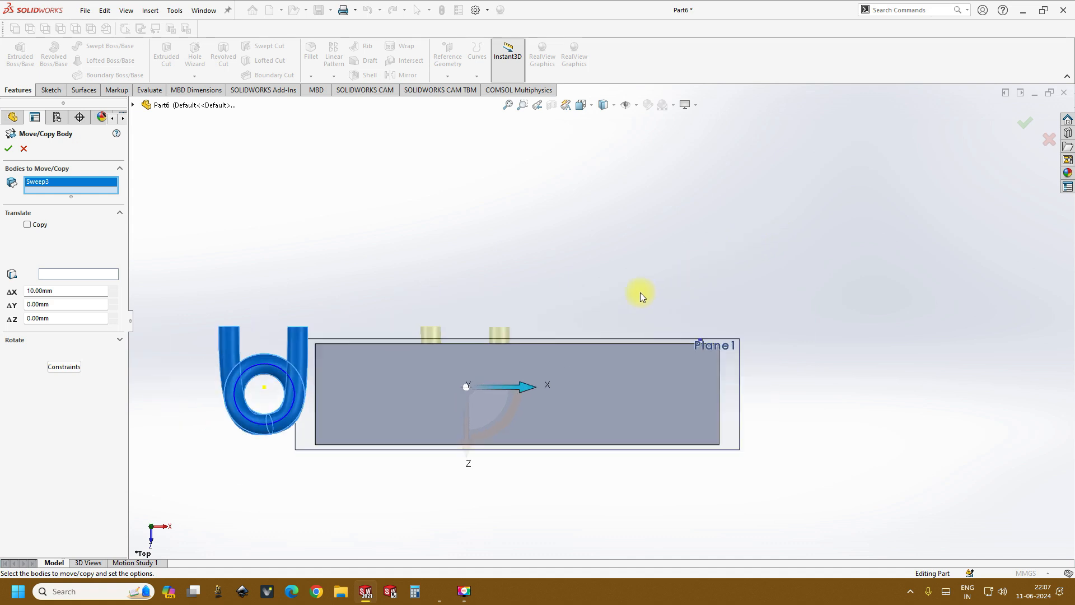
mouse_move(531, 294)
middle_down()
mouse_move(543, 312)
mouse_move(549, 305)
middle_up()
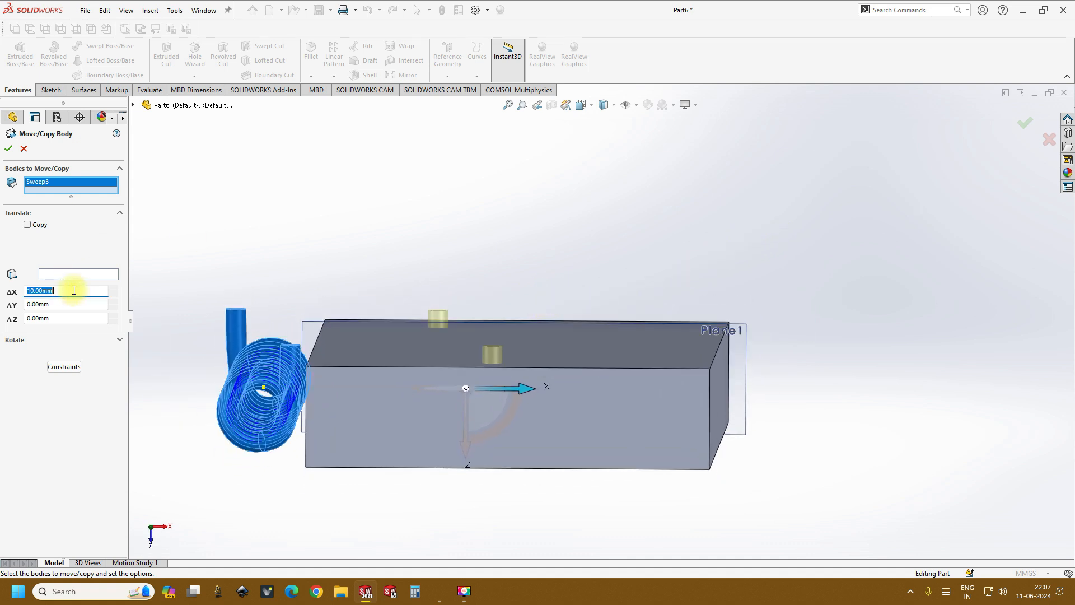
key(Return)
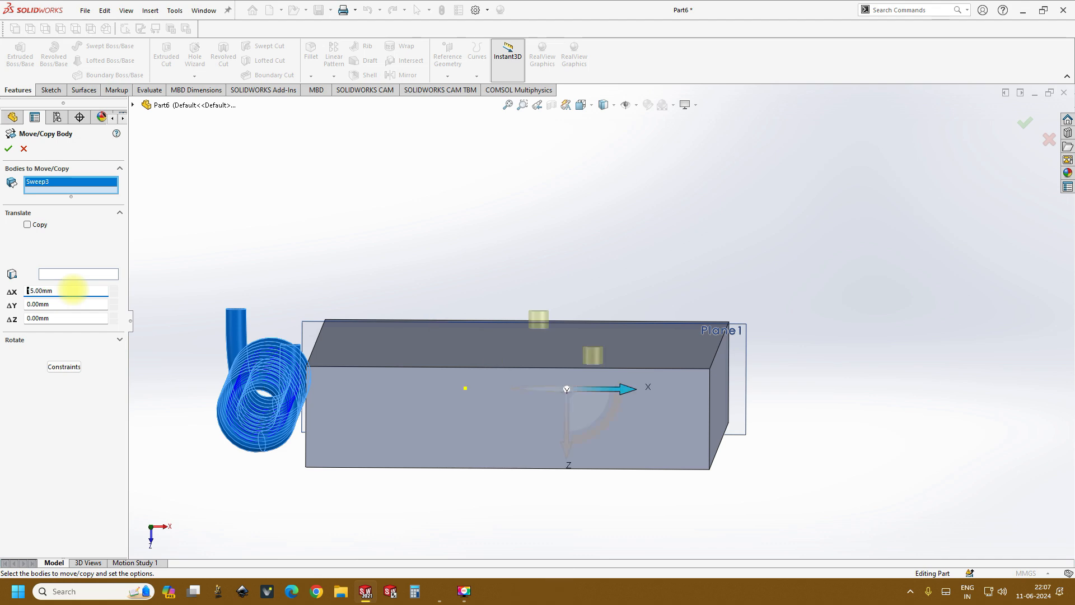
text(2)
key(Return)
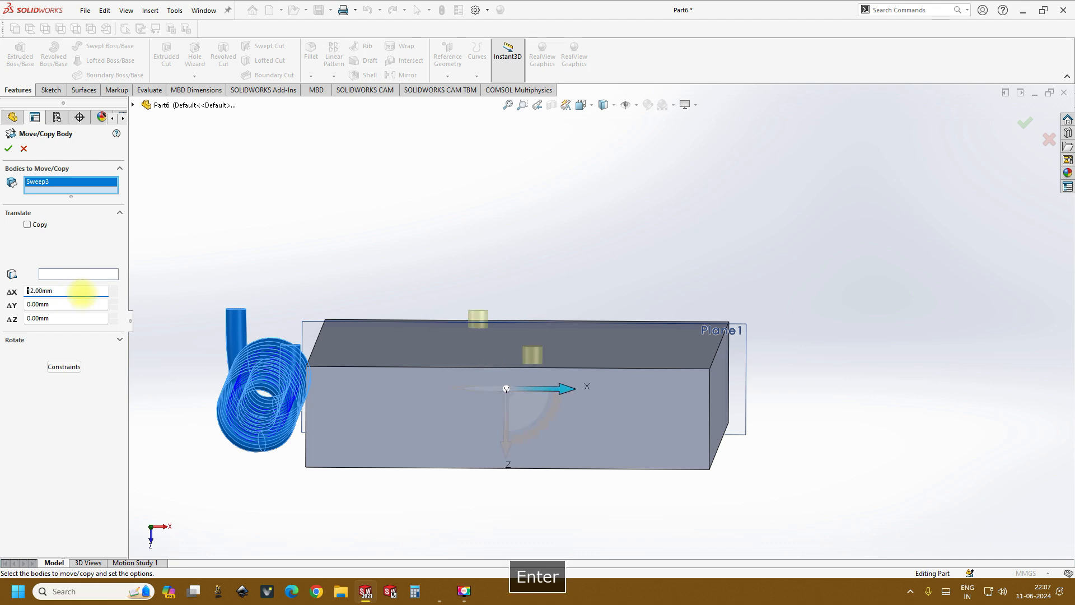
Examine the previewed coil position and its protruding ends relative to the block from the top and at oblique angles.
click(593, 107)
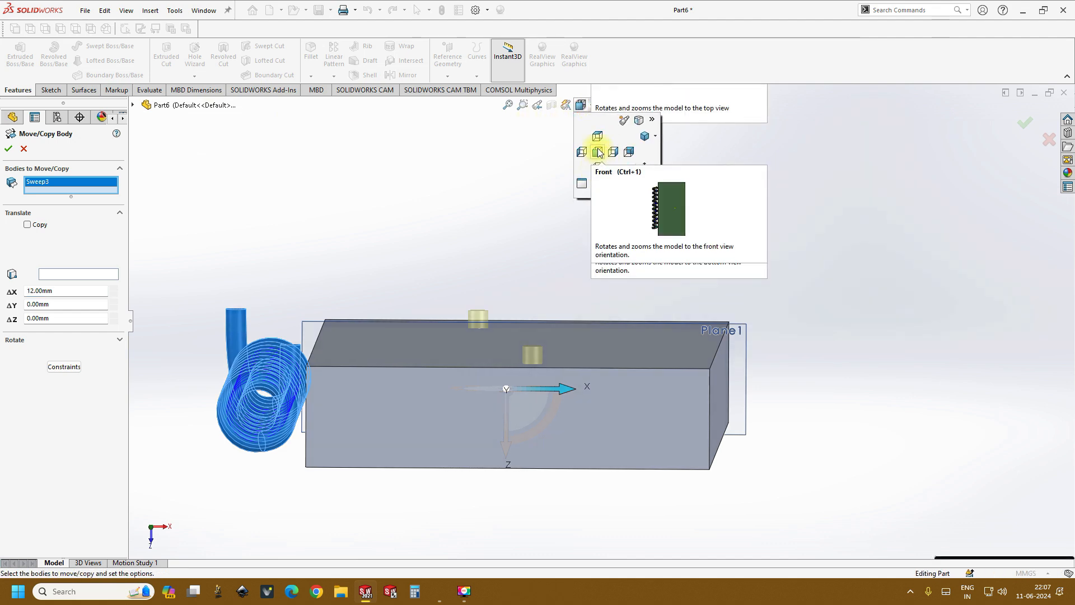
click(597, 136)
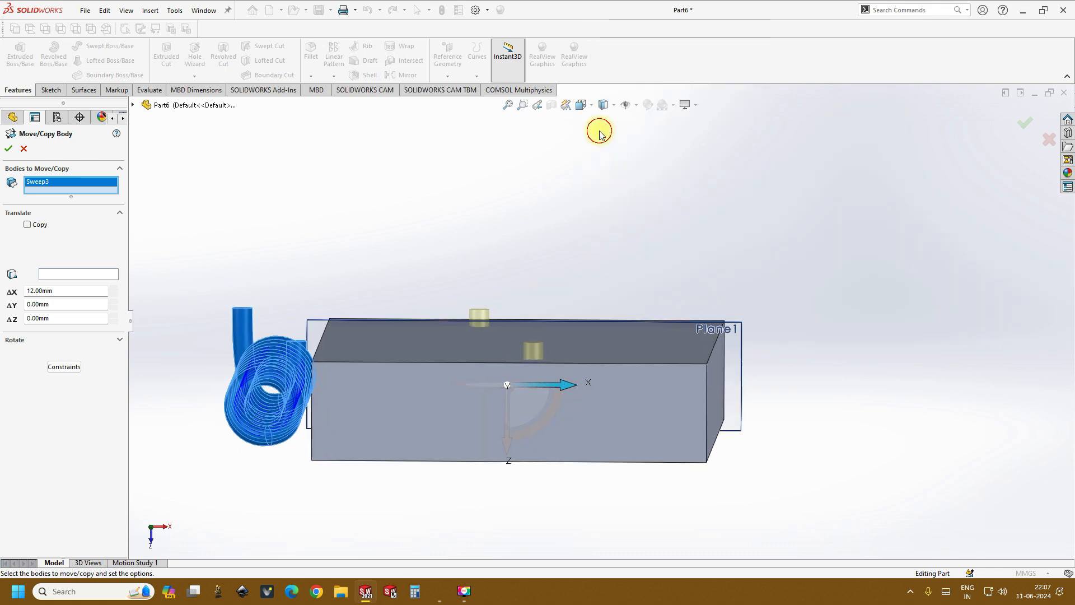
scroll(554, 268, down, 1)
scroll(532, 369, down, 3)
scroll(532, 370, up, 3)
middle_drag(532, 370, 552, 383)
middle_drag(397, 402, 620, 374)
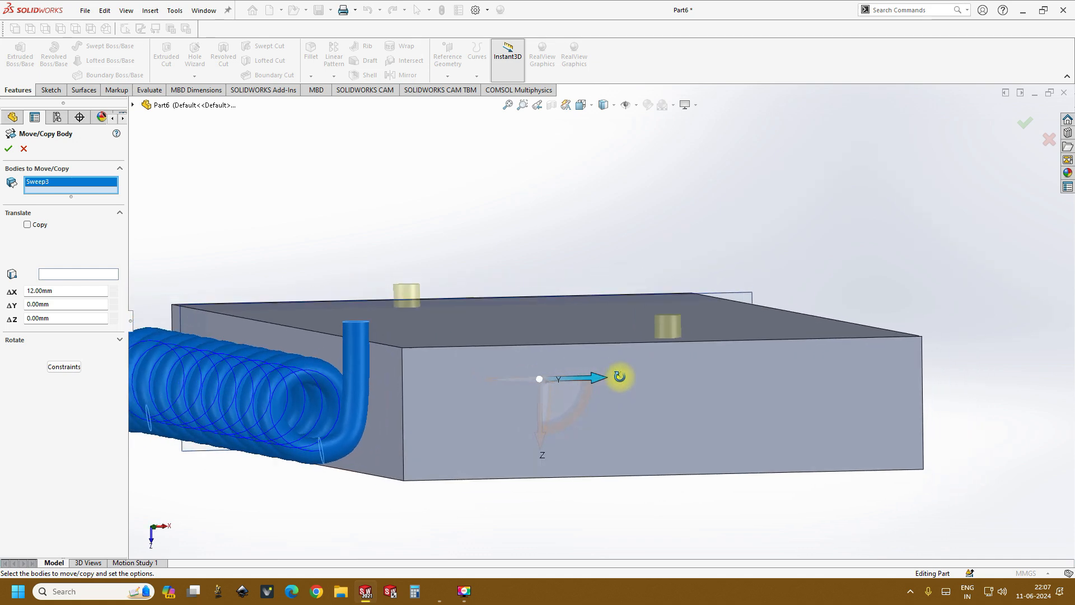
middle_drag(347, 339, 262, 341)
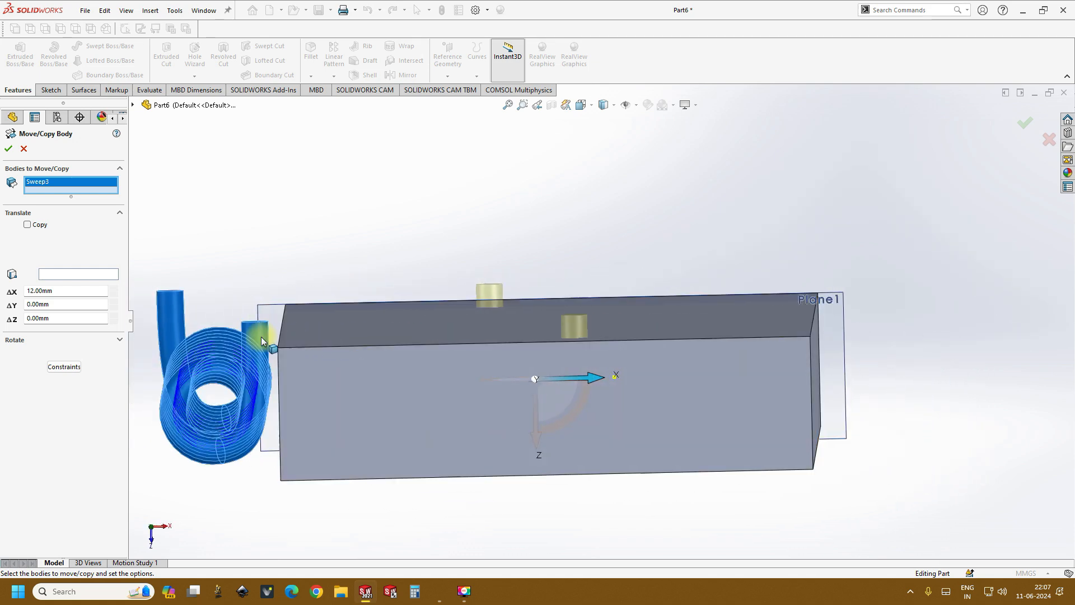
middle_drag(178, 312, 384, 339)
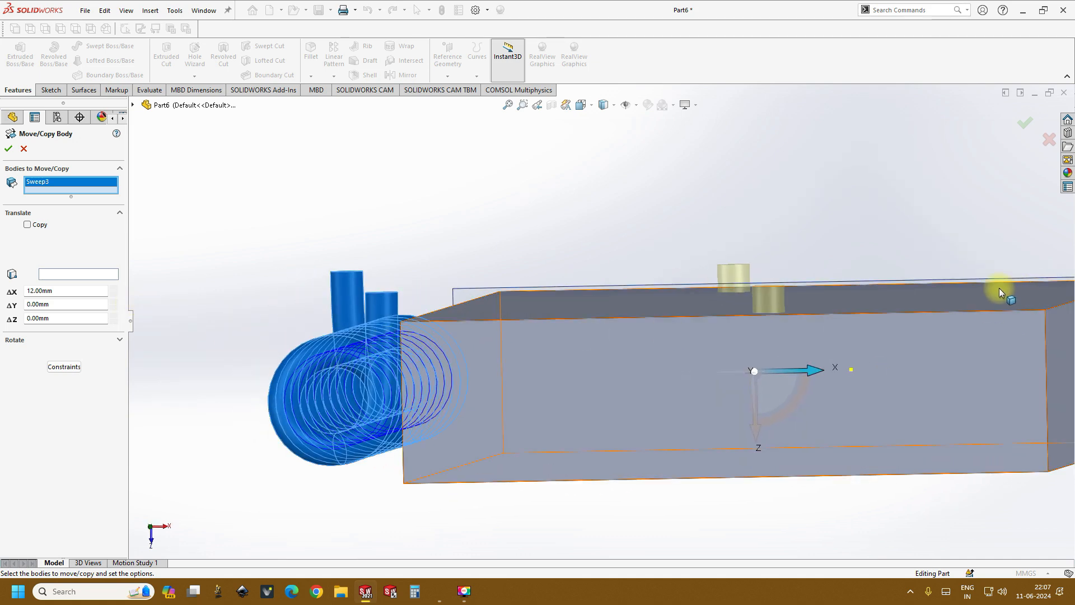
scroll(784, 305, up, 2)
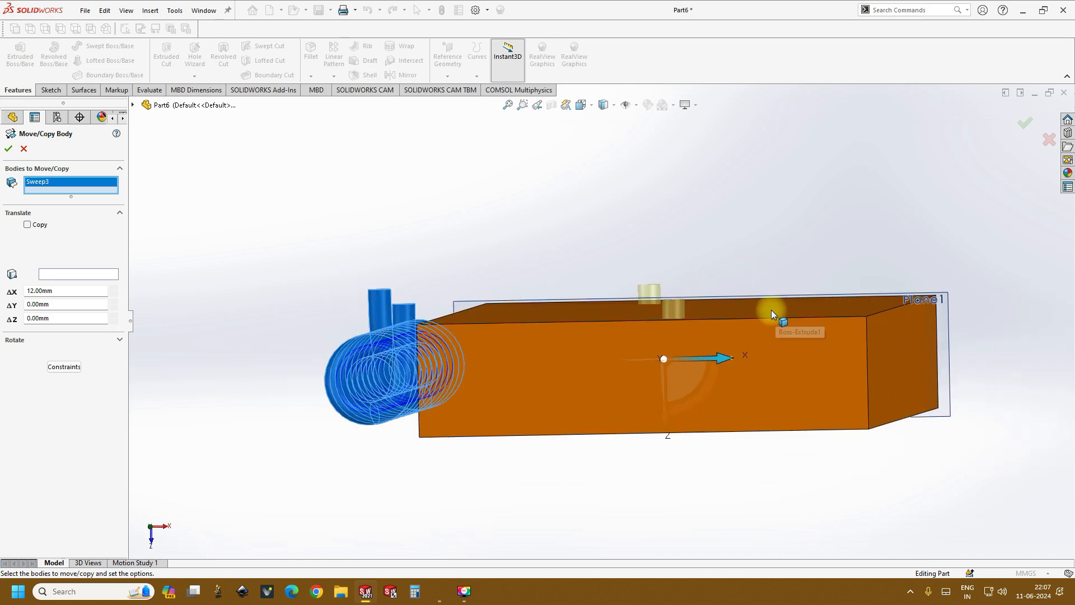
middle_drag(710, 329, 714, 331)
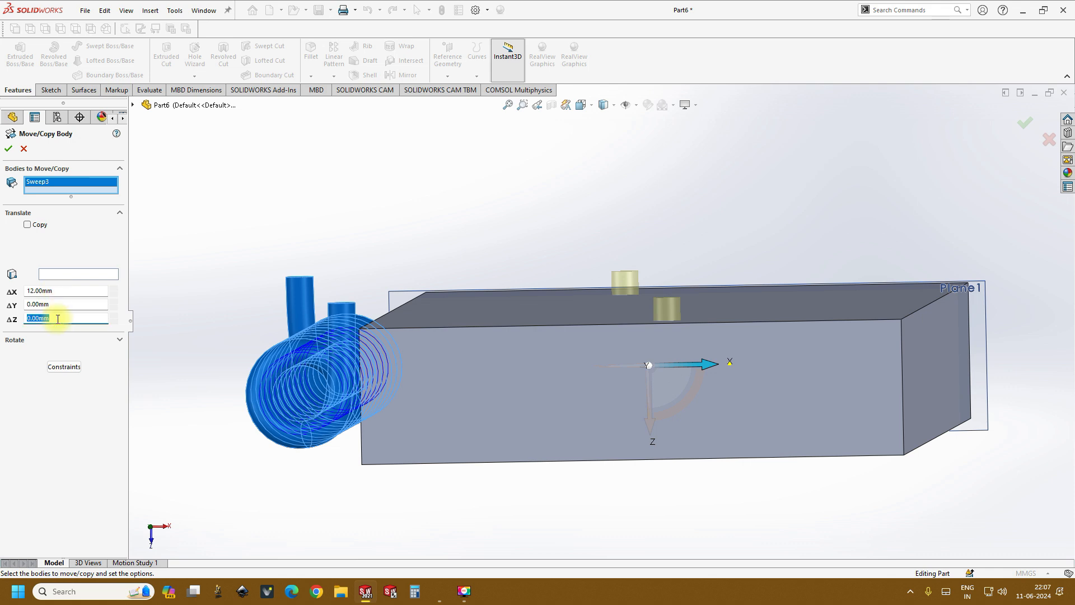
Try a Z translation of 1 mm for the coil body and reset it to 0 mm.
key(Return)
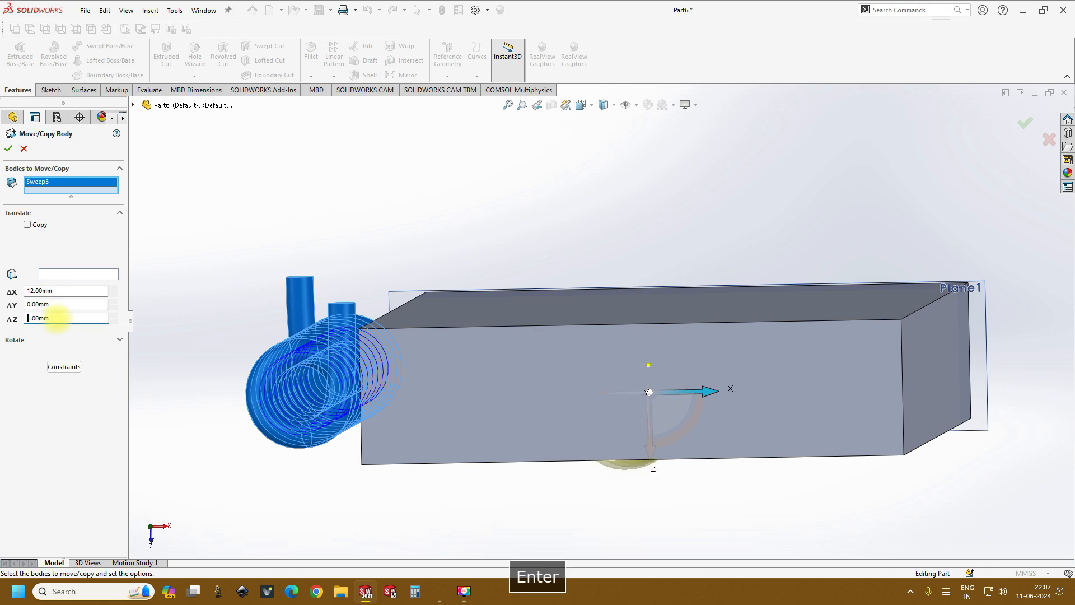
middle_drag(532, 360, 657, 398)
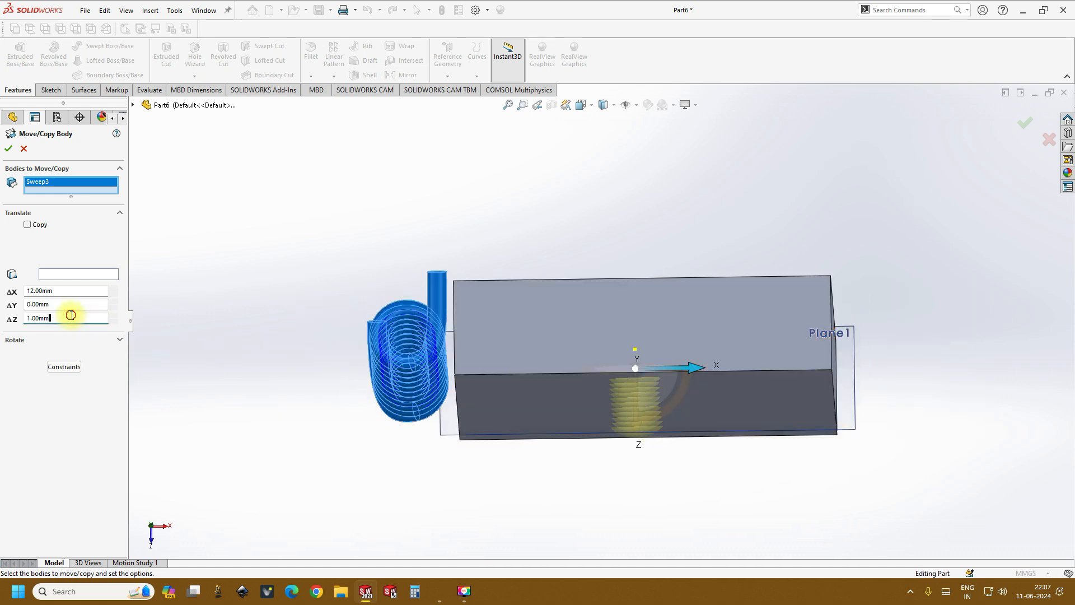
text(0)
key(Return)
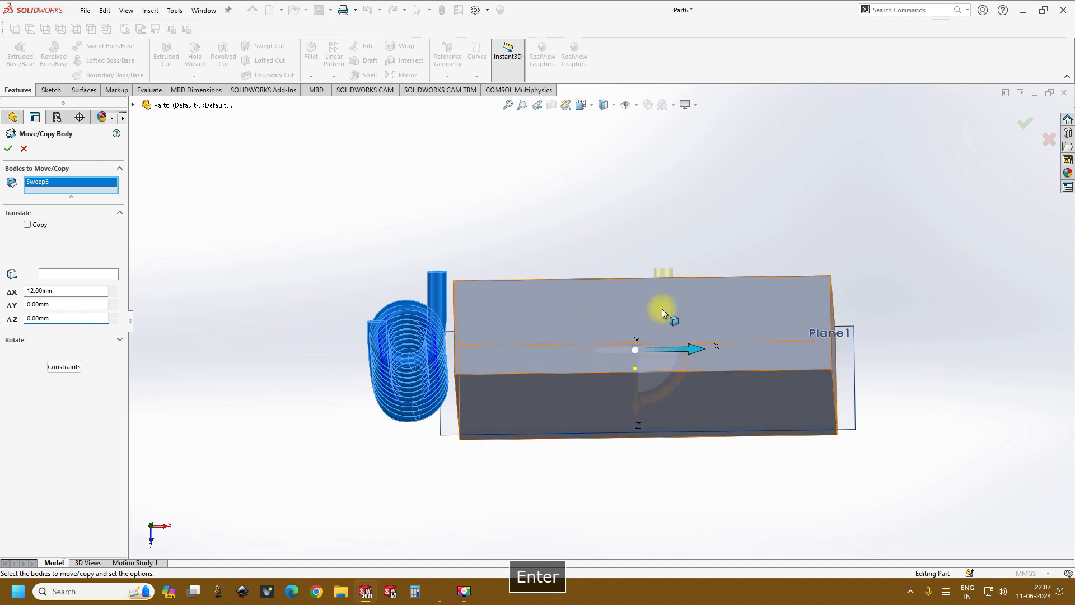
Try a Z translation of -1 mm for the coil body, reset it to 0 mm and recheck the preview.
middle_drag(660, 308, 669, 312)
text(-1)
key(Return)
scroll(462, 302, down, 1)
mouse_move(468, 301)
middle_down()
mouse_move(506, 308)
mouse_move(483, 303)
middle_up()
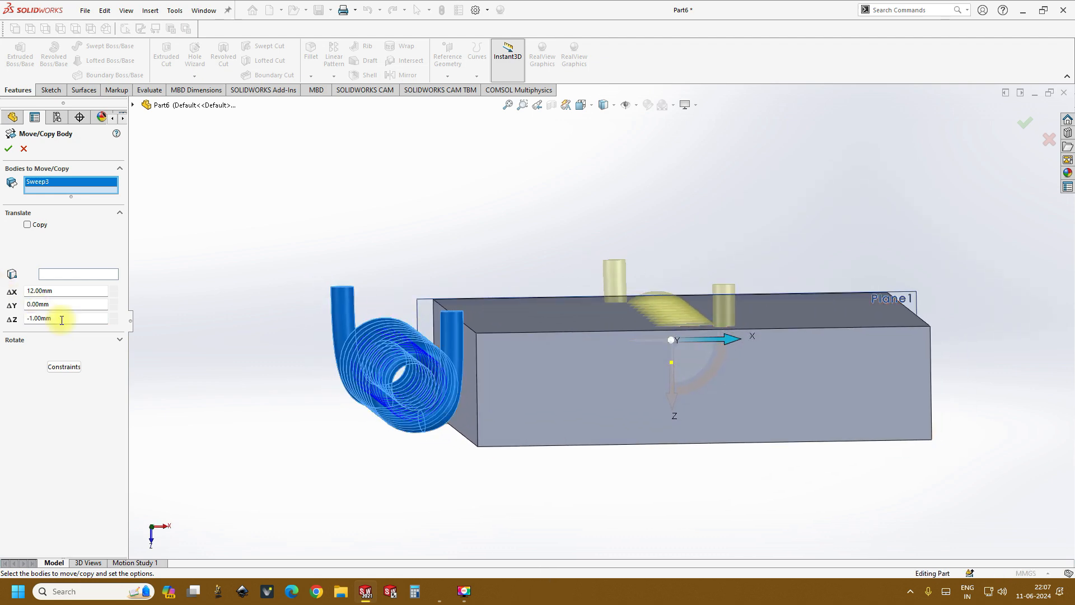
text(0)
key(Return)
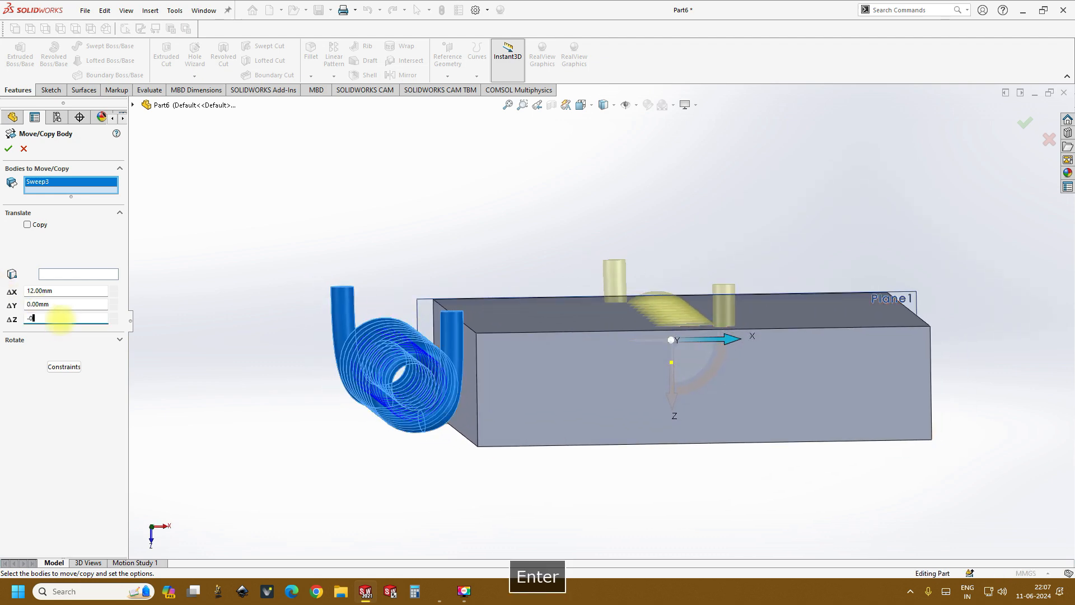
scroll(805, 311, up, 3)
scroll(668, 342, down, 3)
middle_drag(668, 342, 667, 334)
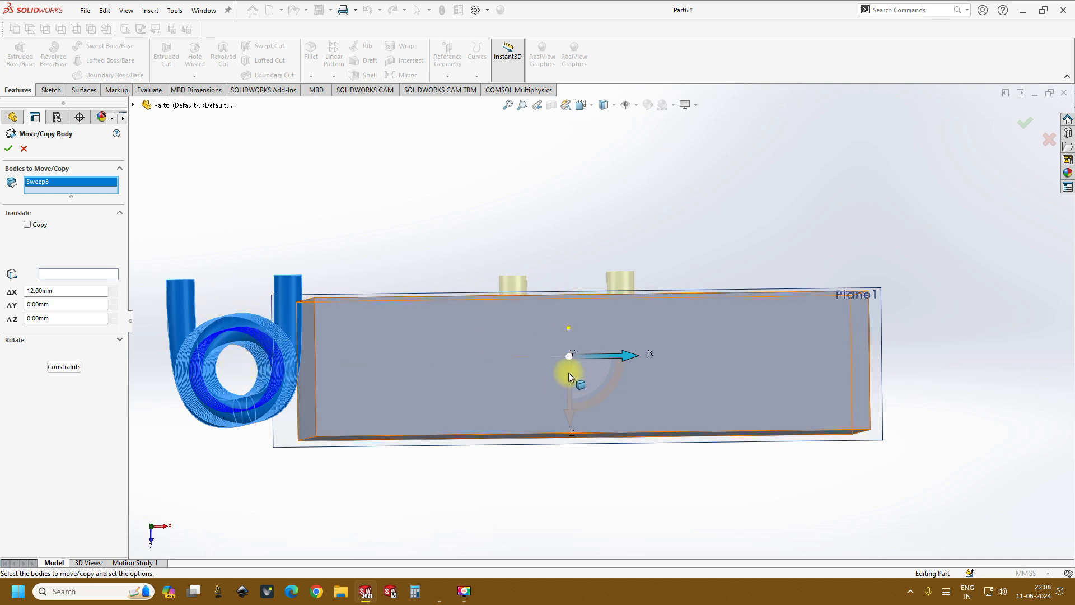
Recheck the coil preview and apply the body's 12 mm X translation into the block.
middle_drag(583, 438, 573, 441)
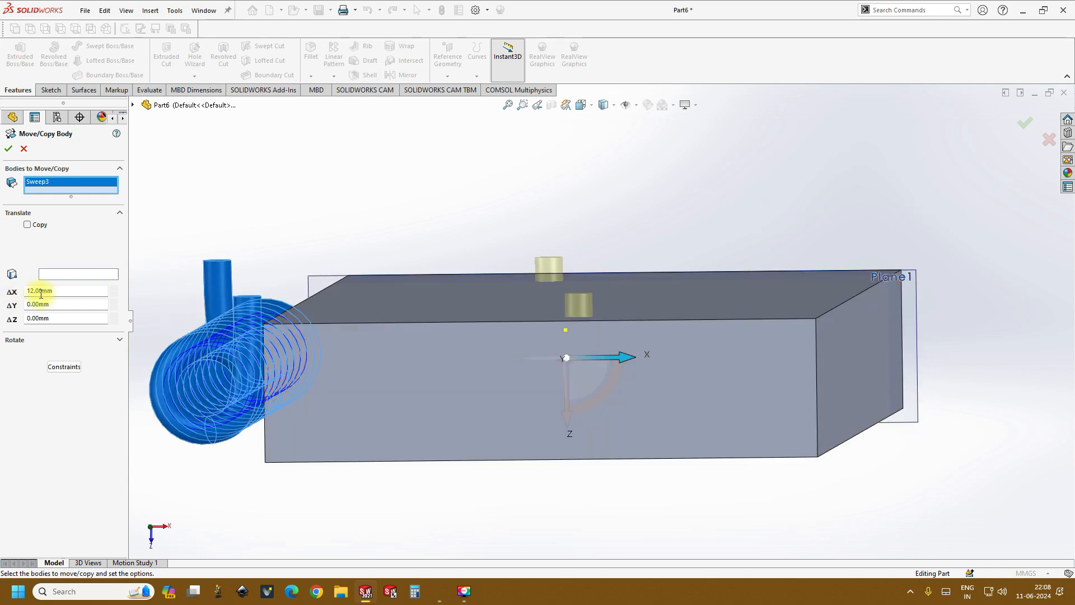
click(8, 149)
middle_drag(540, 206, 686, 283)
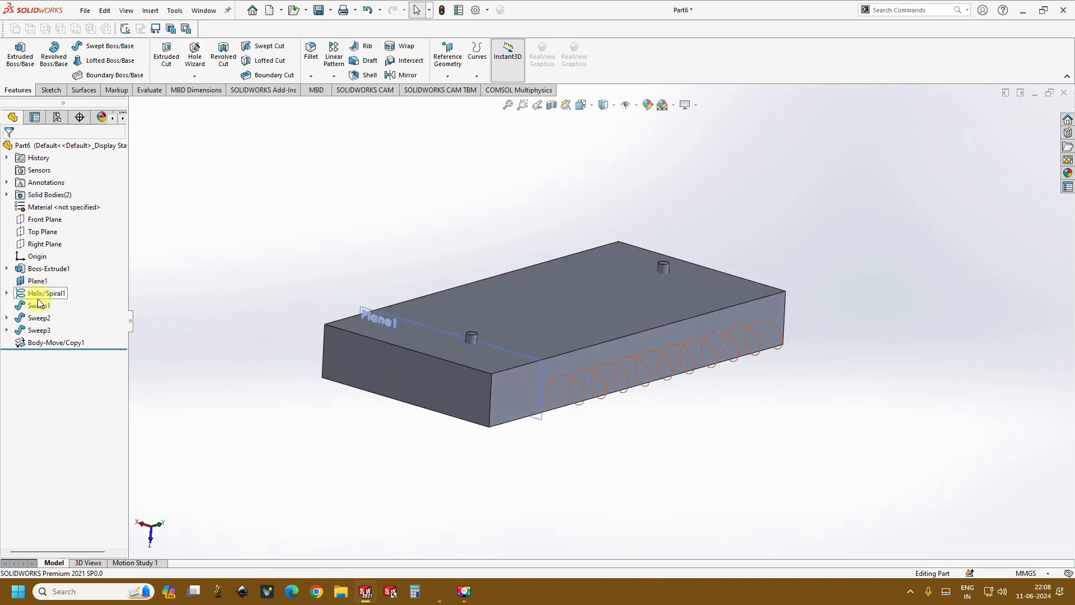
Hide the reference plane Plane1 and the helix curve.
click(36, 282)
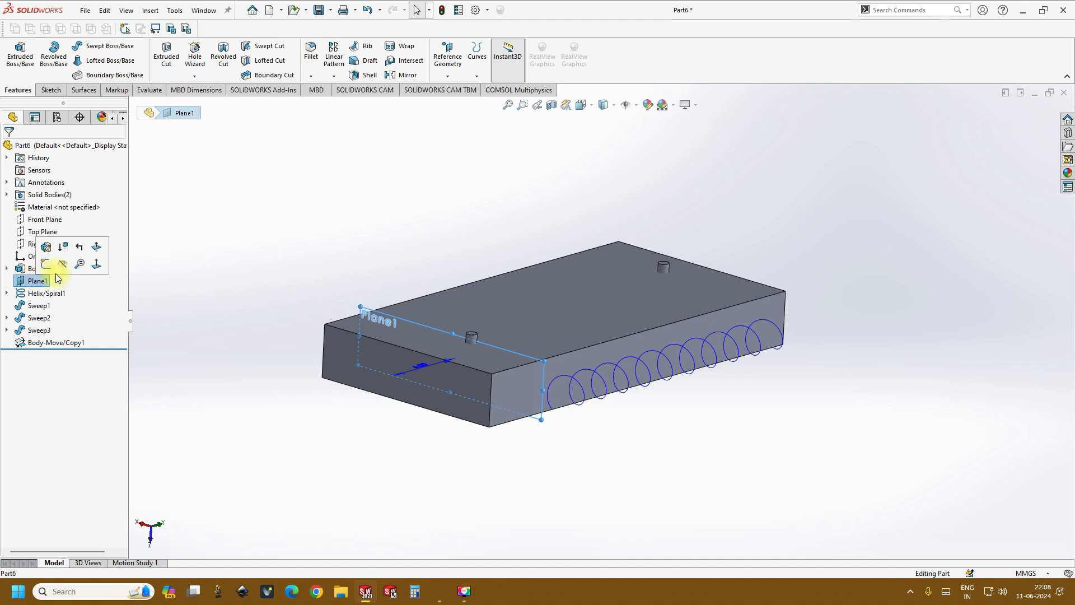
click(68, 264)
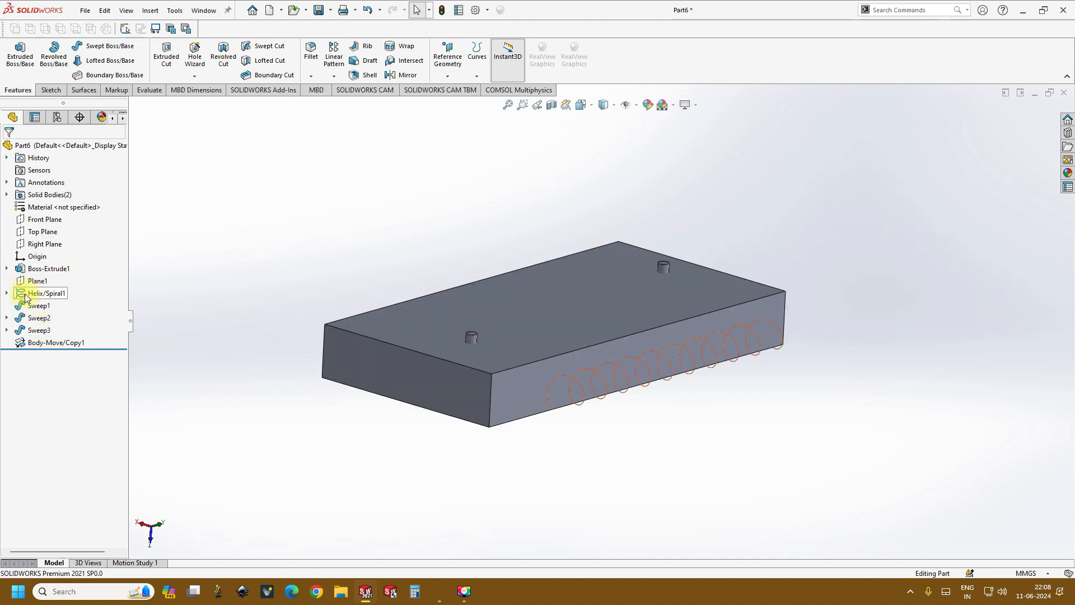
click(51, 292)
click(62, 275)
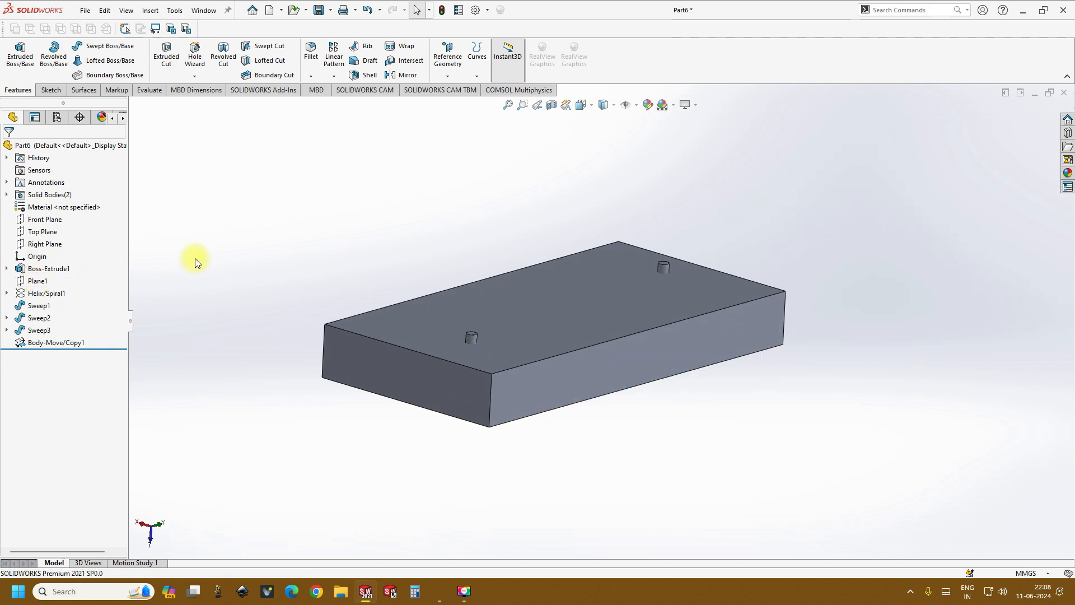
mouse_move(274, 257)
middle_down()
mouse_move(312, 257)
mouse_move(286, 258)
middle_up()
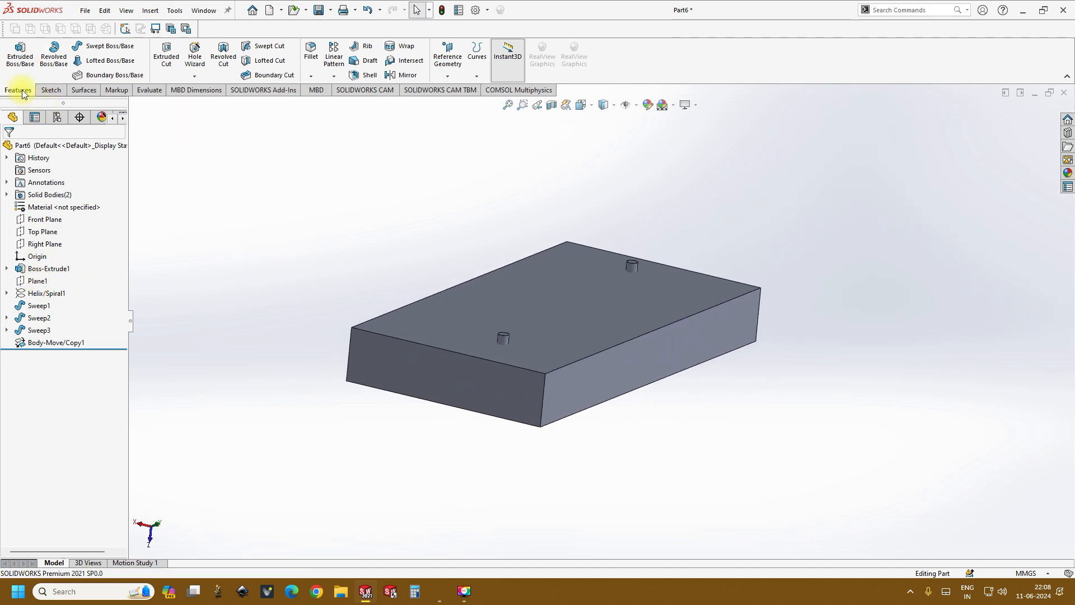
Subtract the moved coil body from the block with Combine, using the block as the main body.
click(151, 11)
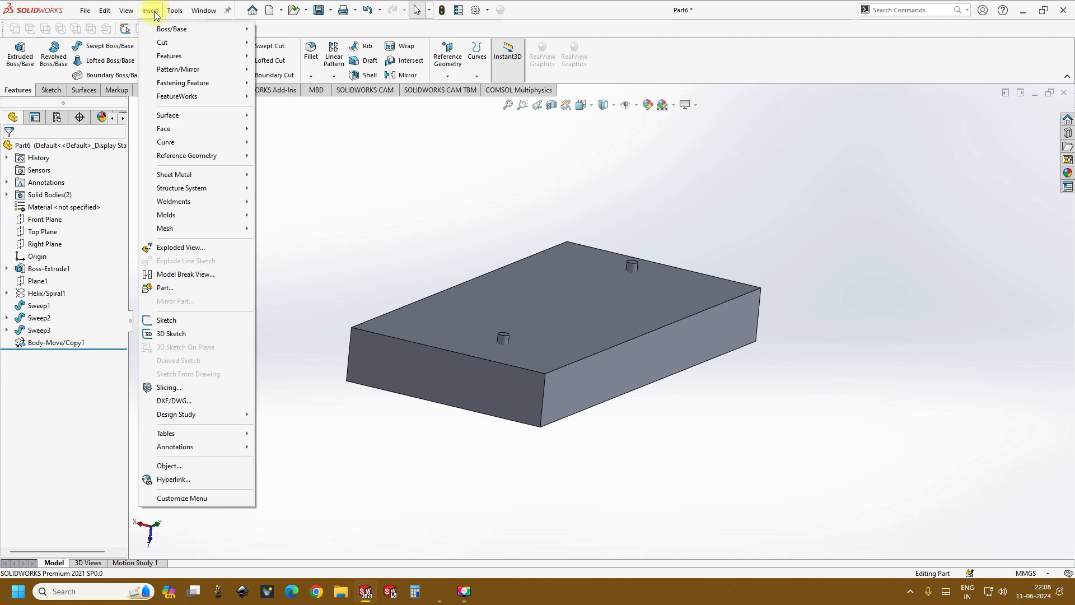
mouse_move(169, 58)
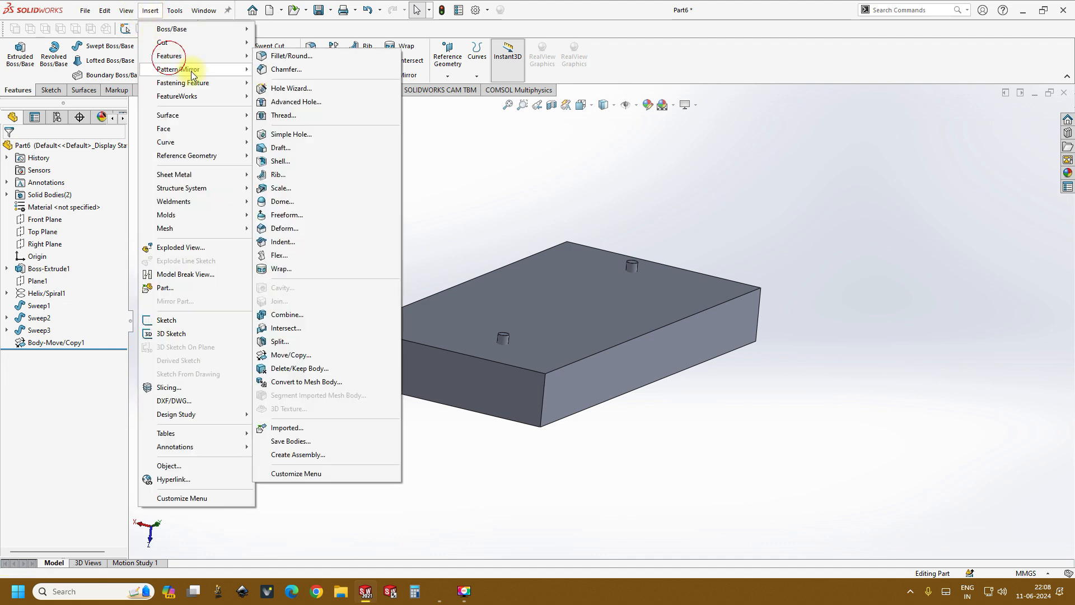
click(299, 316)
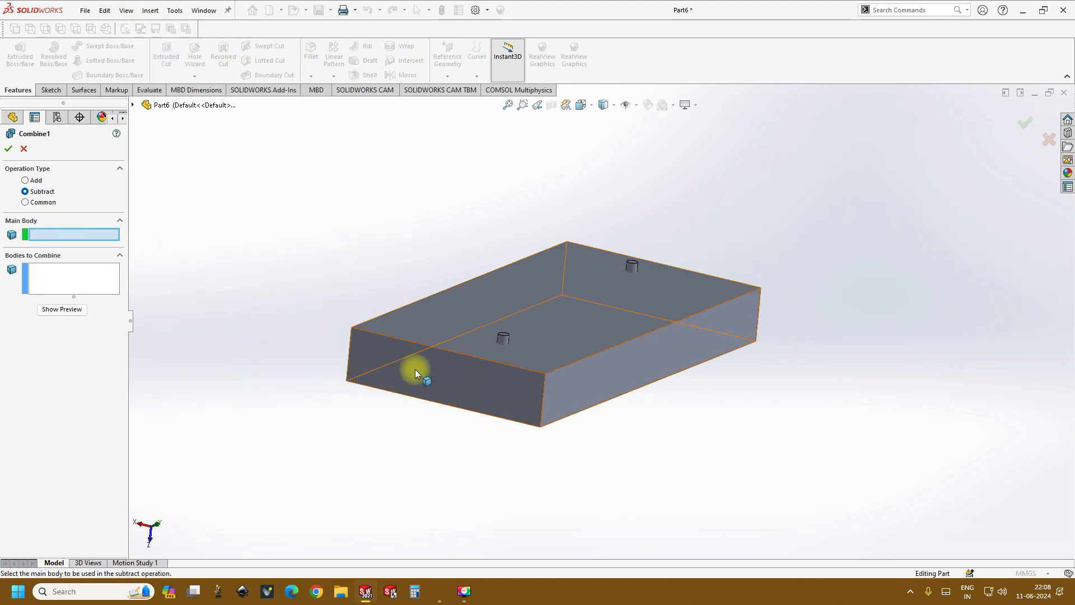
click(522, 393)
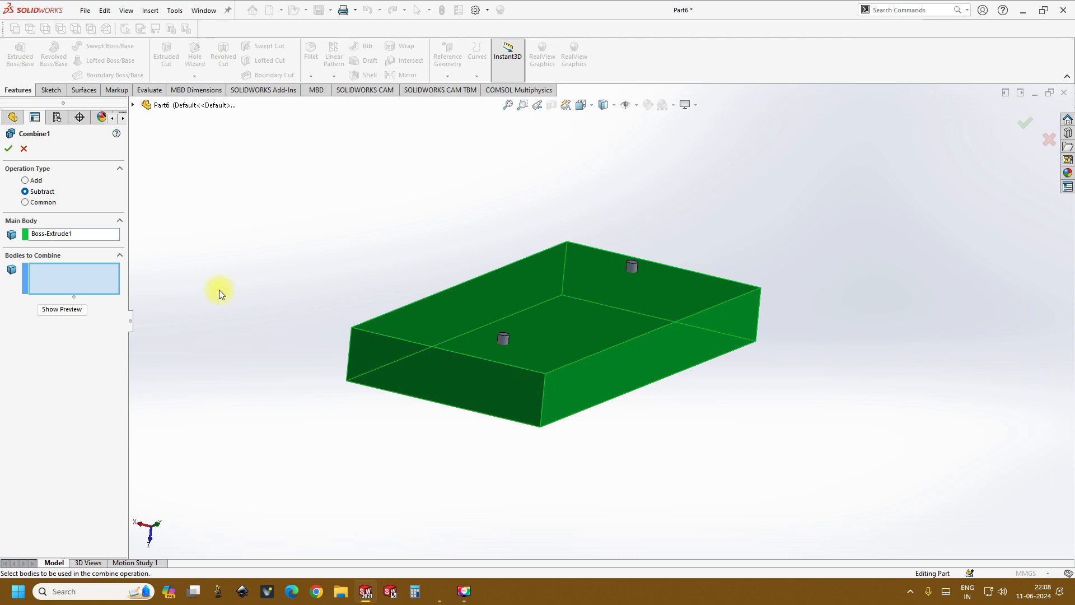
scroll(554, 321, down, 5)
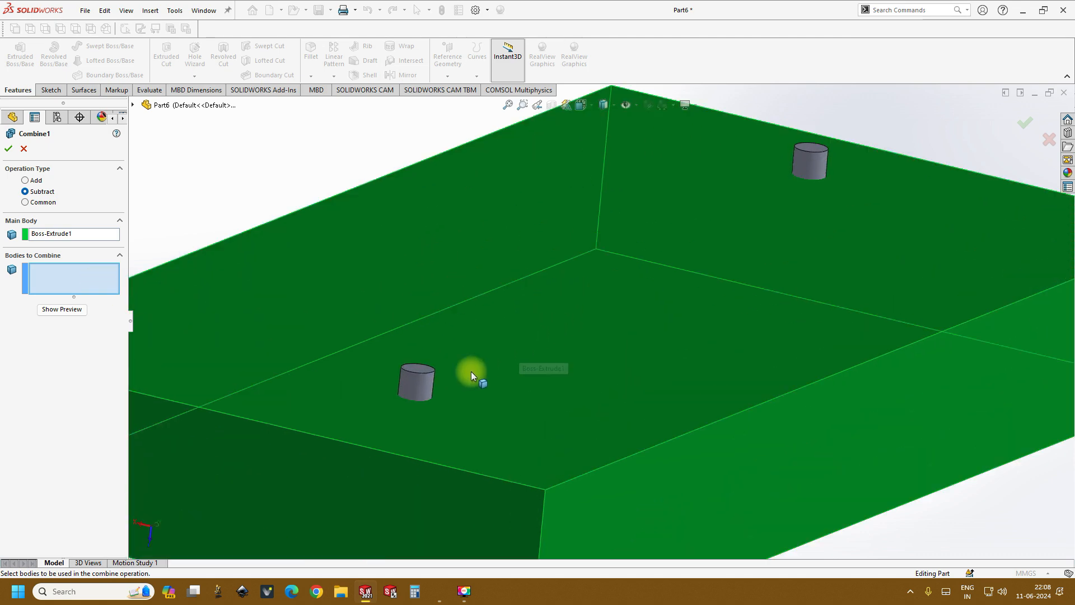
click(415, 391)
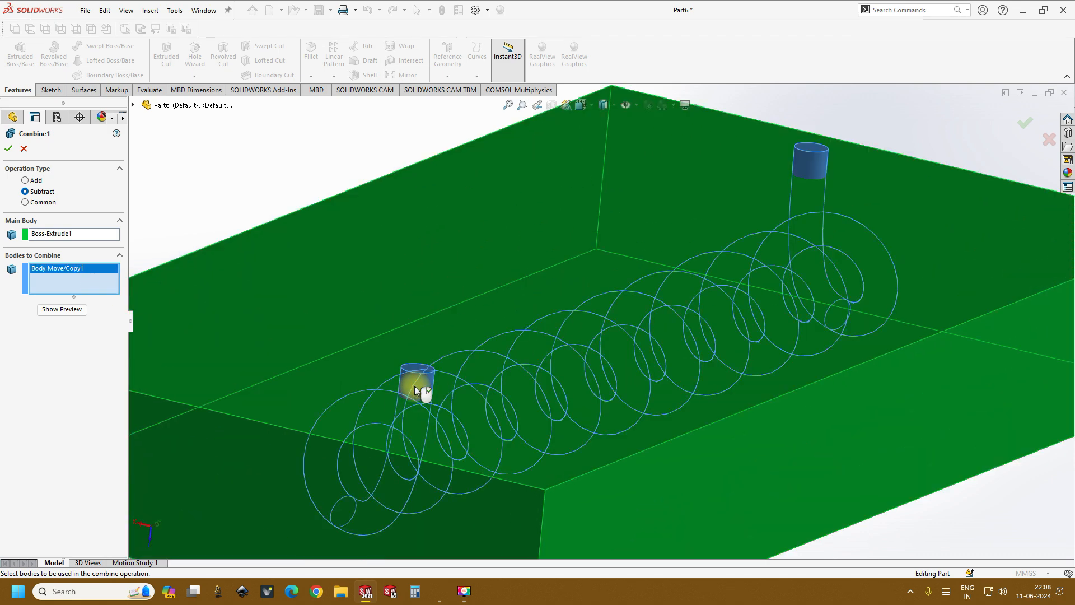
click(8, 149)
scroll(387, 280, up, 5)
middle_drag(473, 311, 631, 328)
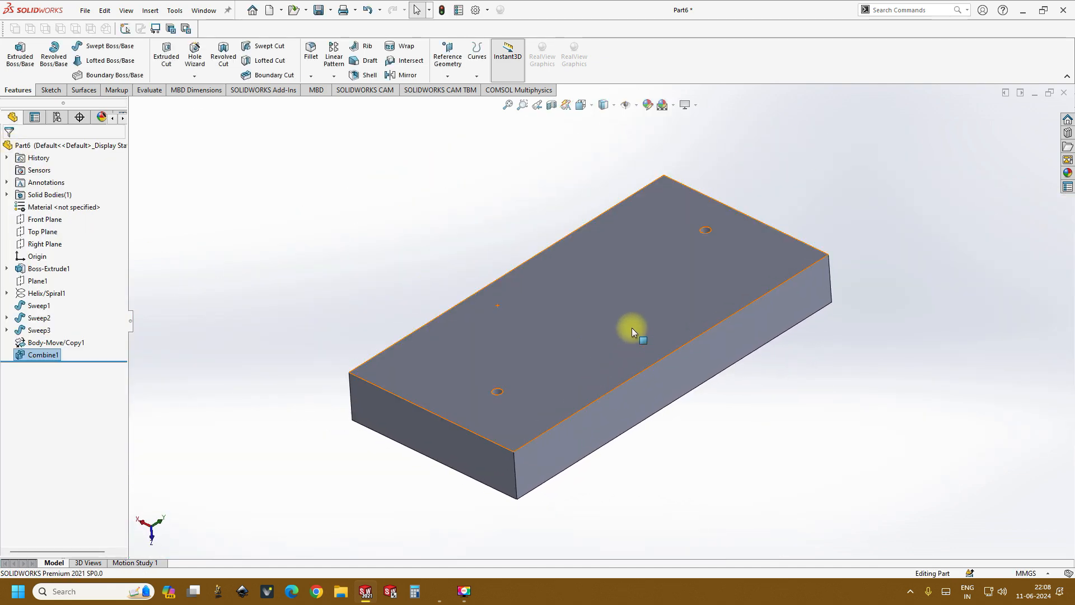
click(631, 324)
key(Escape)
click(643, 336)
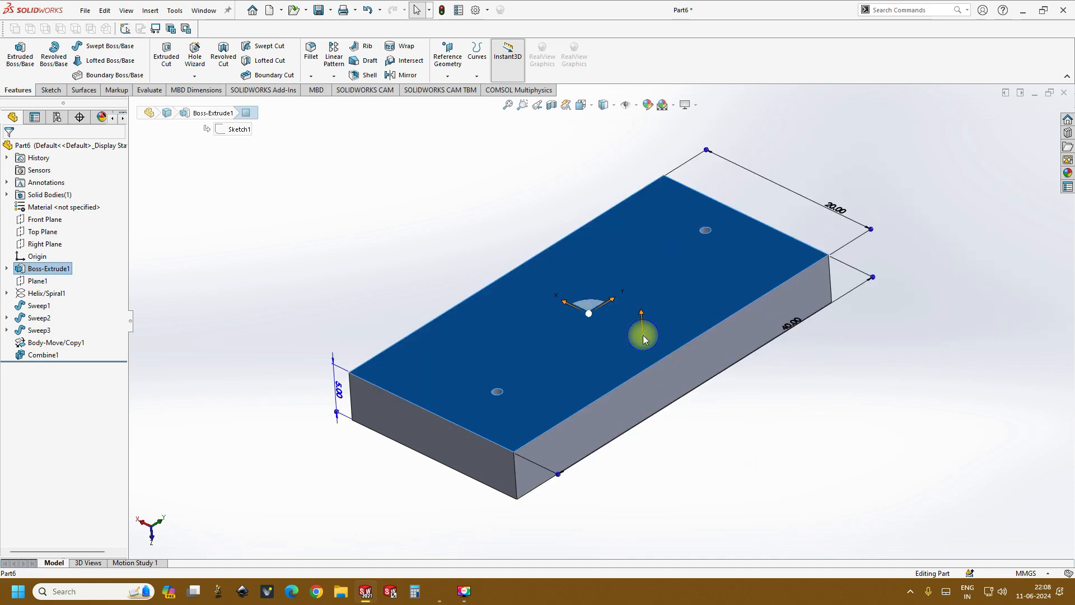
right_click(643, 334)
click(520, 540)
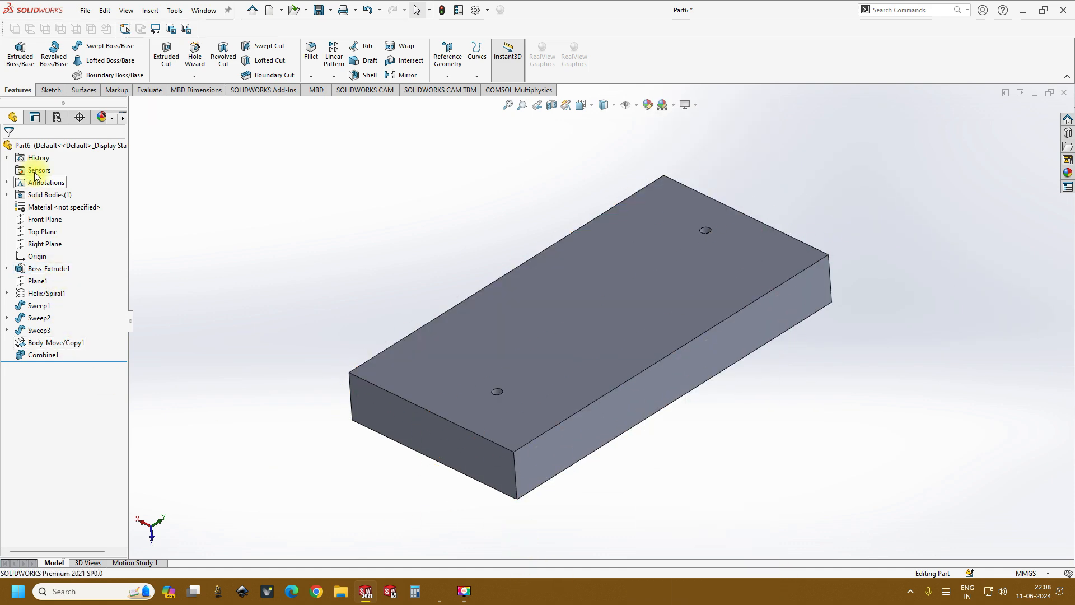
Turn on top-level transparency to inspect the helical channel inside the block, and turn it off again.
click(40, 146)
right_click(73, 147)
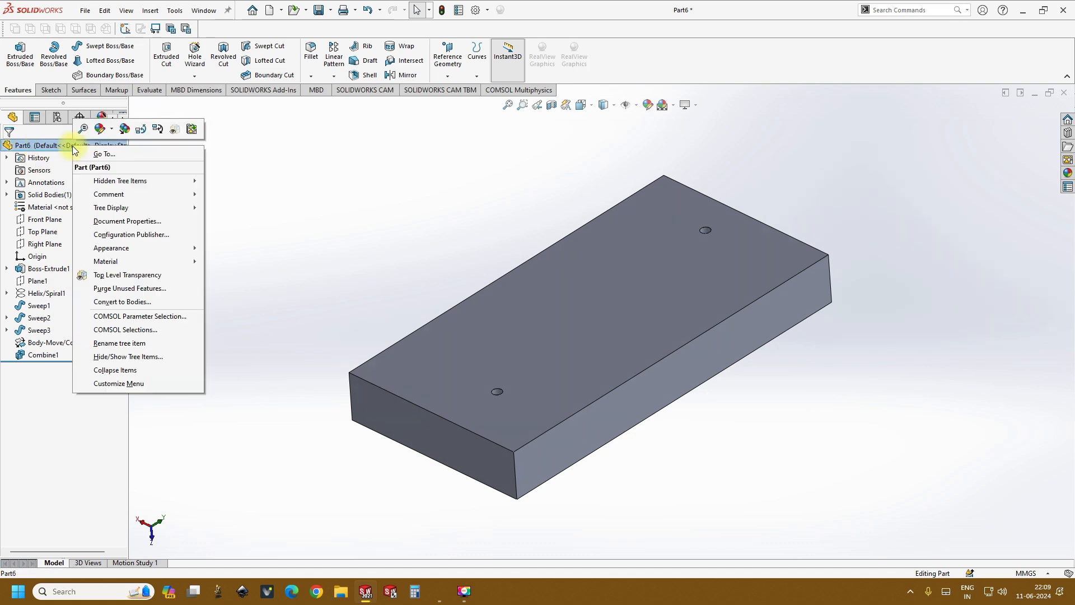
click(125, 275)
middle_drag(384, 294, 311, 300)
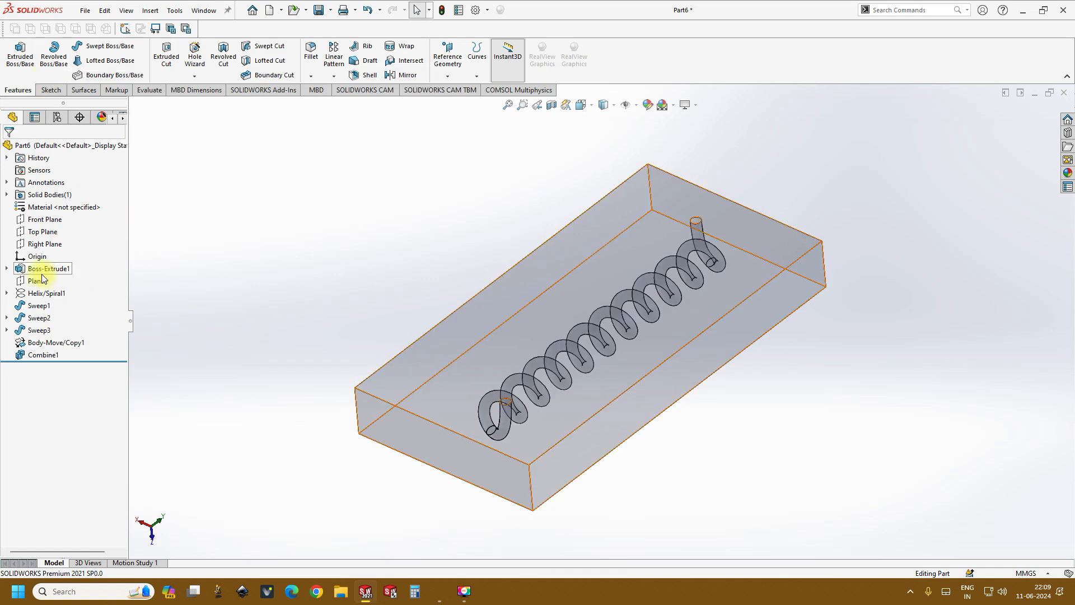
right_click(72, 145)
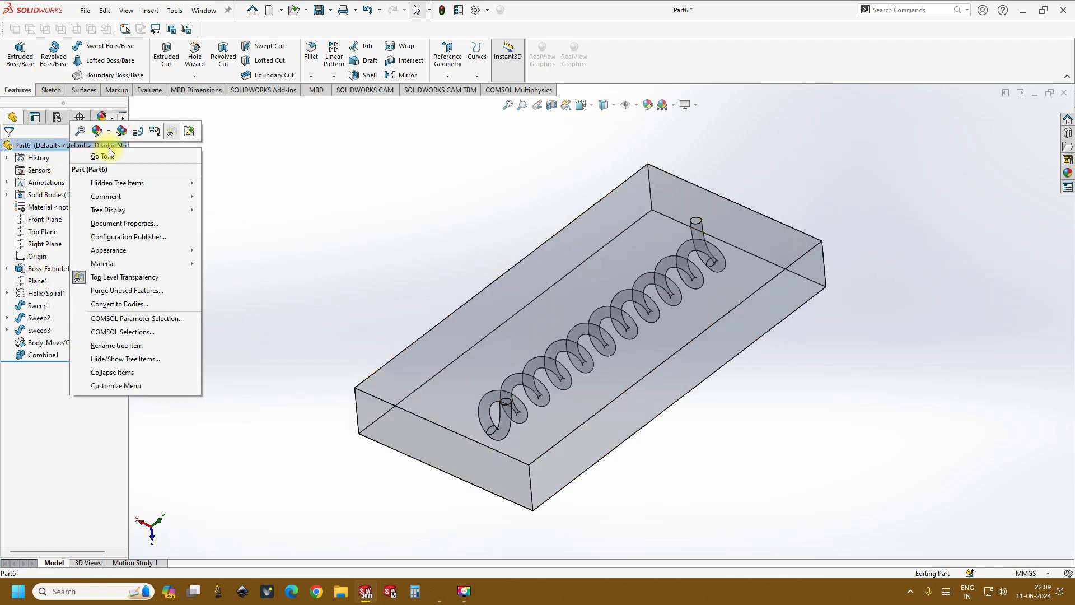
click(171, 131)
Start a sketch on the large block face that contains the two channel openings, viewed normal to it.
middle_drag(295, 185, 640, 410)
scroll(641, 411, down, 3)
middle_drag(611, 372, 619, 410)
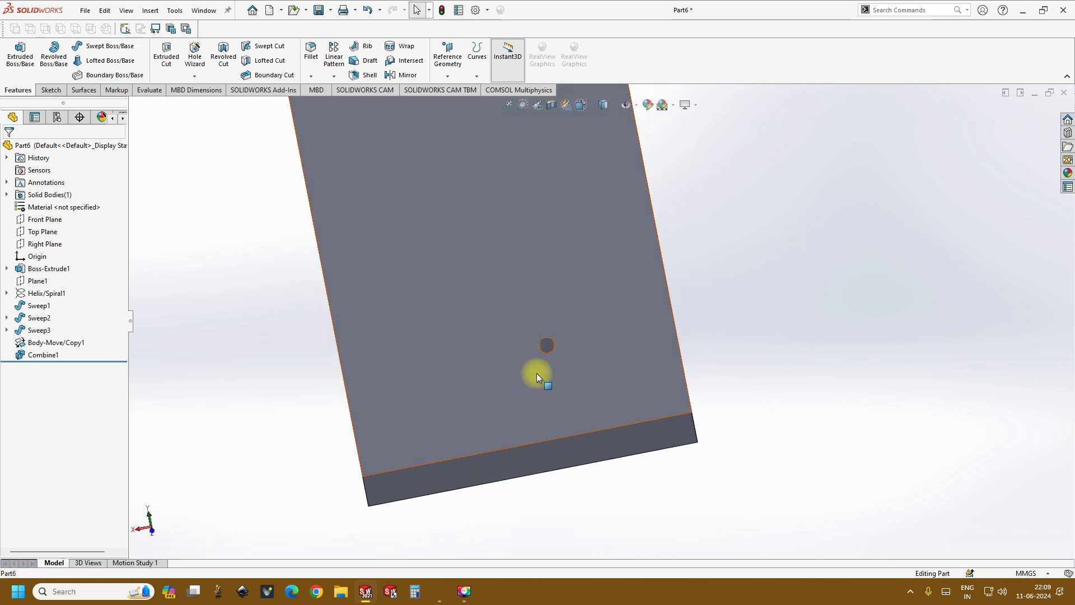
middle_drag(543, 367, 673, 365)
click(673, 365)
click(670, 339)
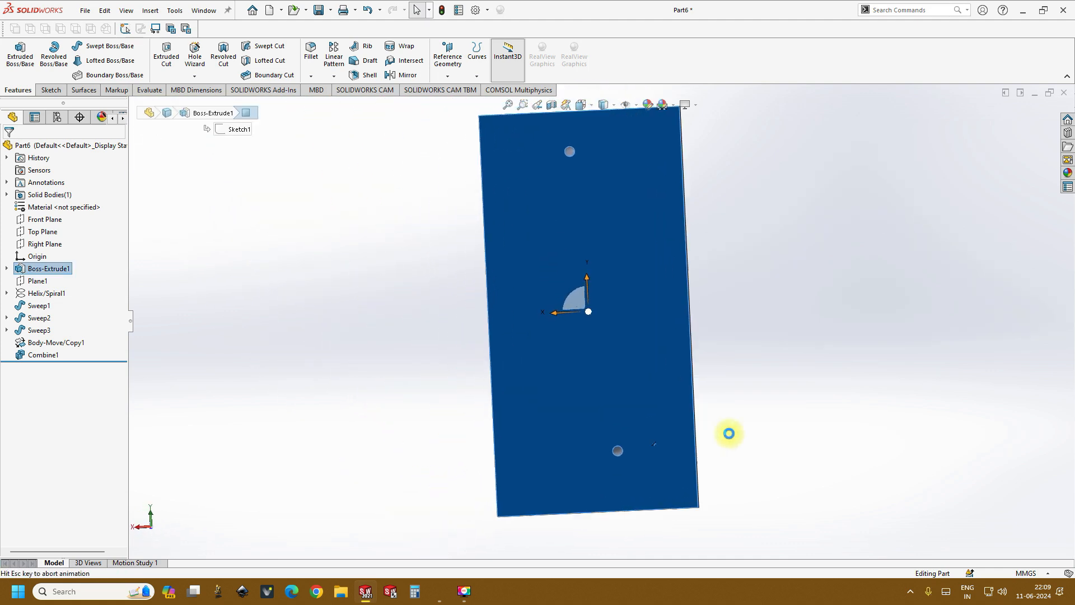
scroll(551, 397, down, 3)
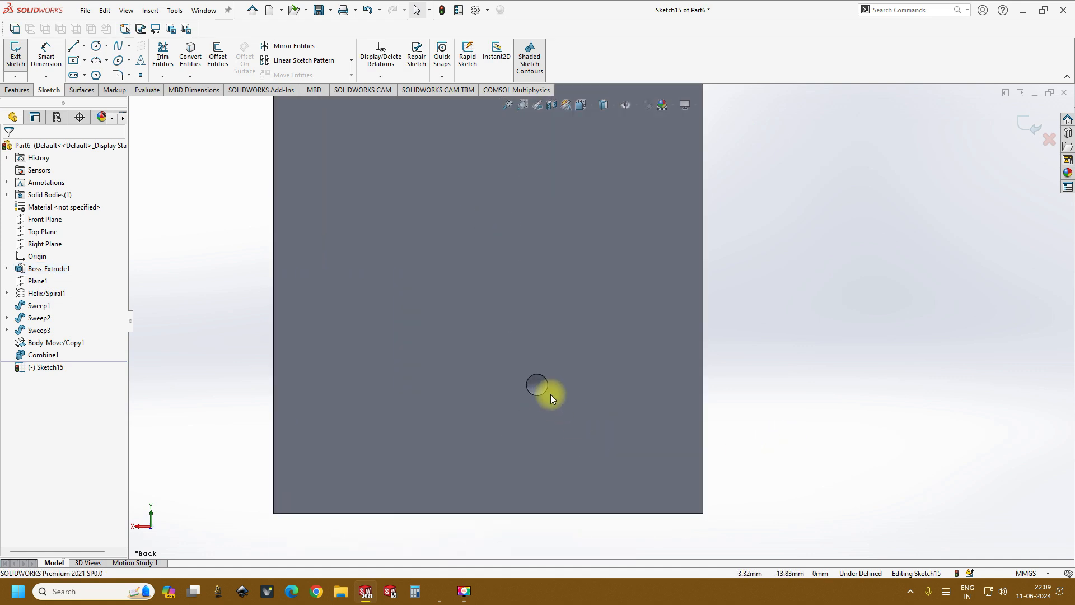
Sketch a nearly horizontal line about 4.44 mm long from the far edge of the lower hole across it toward the block's middle.
click(85, 46)
click(78, 58)
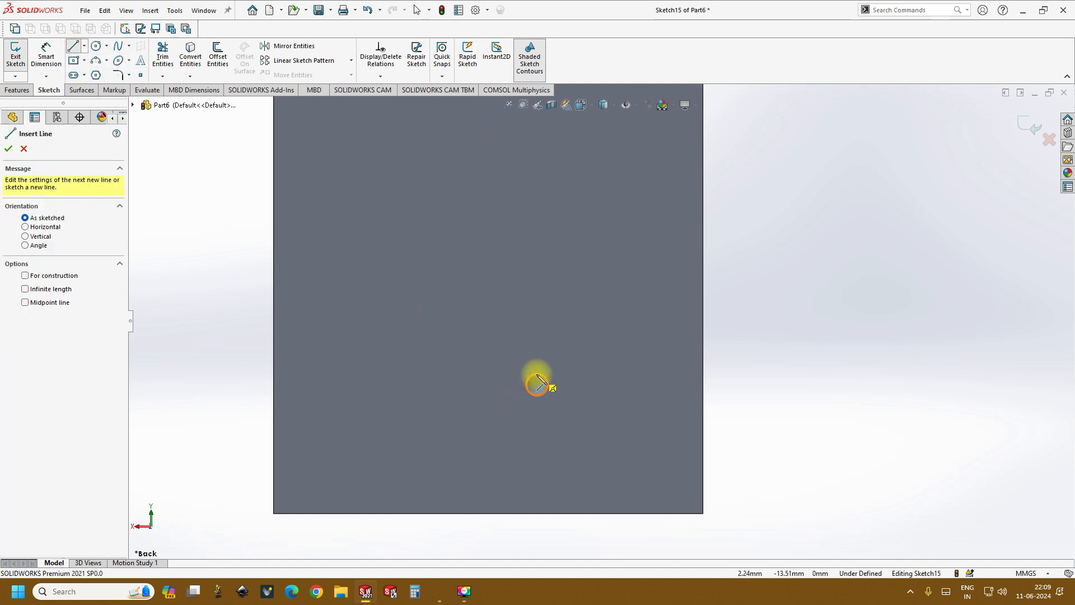
scroll(539, 389, down, 6)
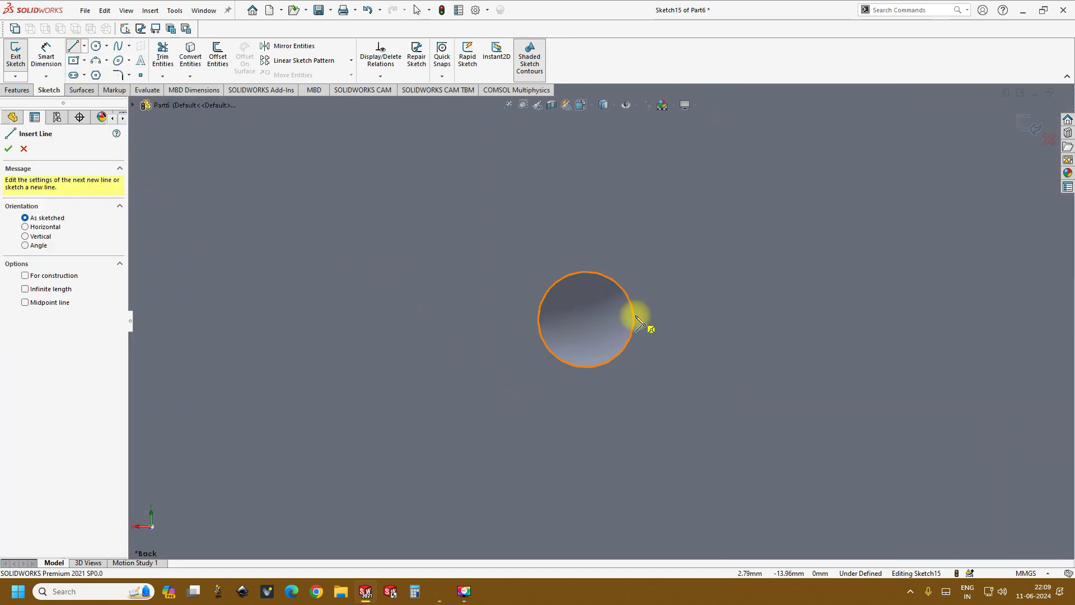
click(96, 46)
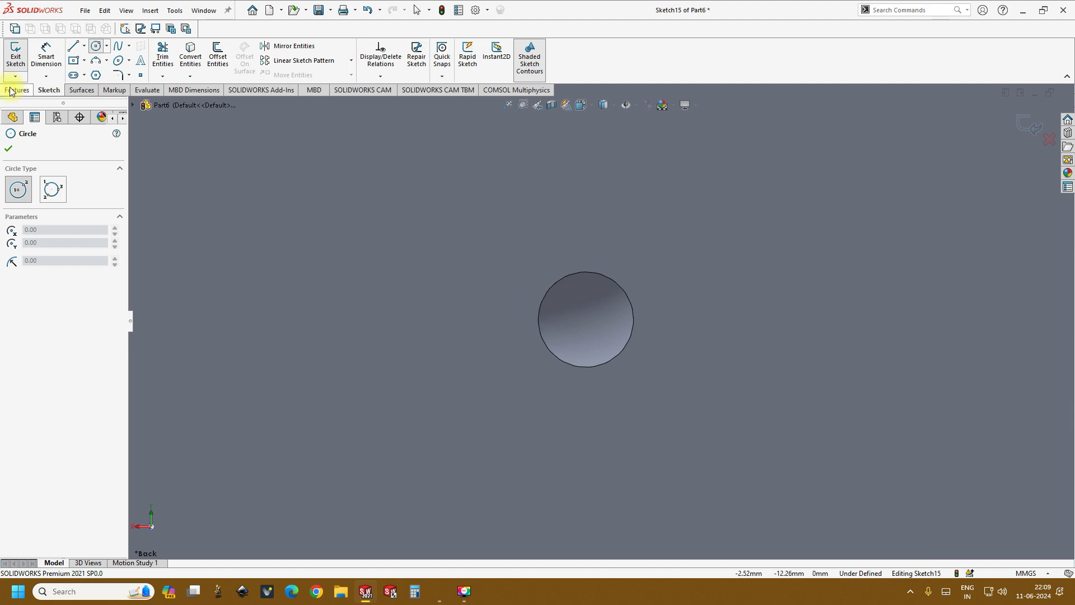
click(96, 47)
click(73, 49)
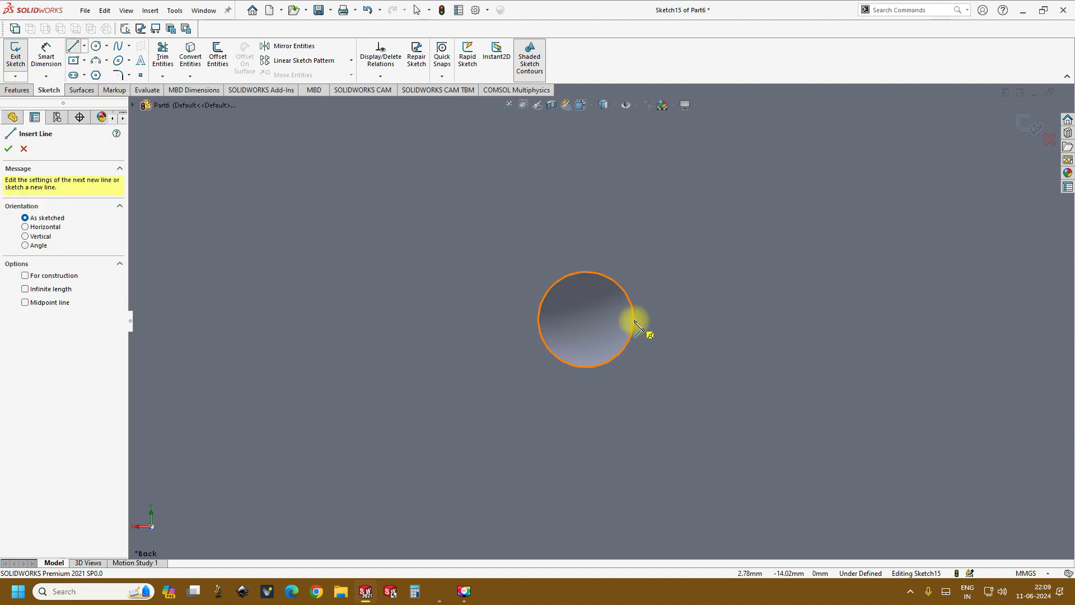
drag(636, 322, 224, 316)
click(212, 315)
scroll(224, 318, up, 6)
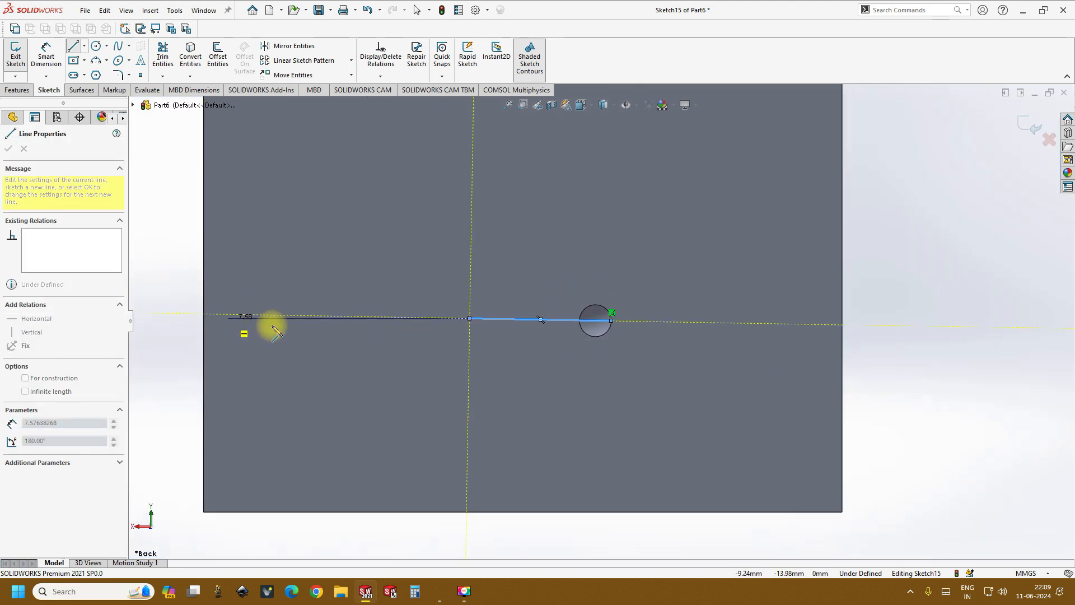
scroll(479, 329, up, 4)
scroll(487, 329, down, 2)
scroll(535, 331, down, 2)
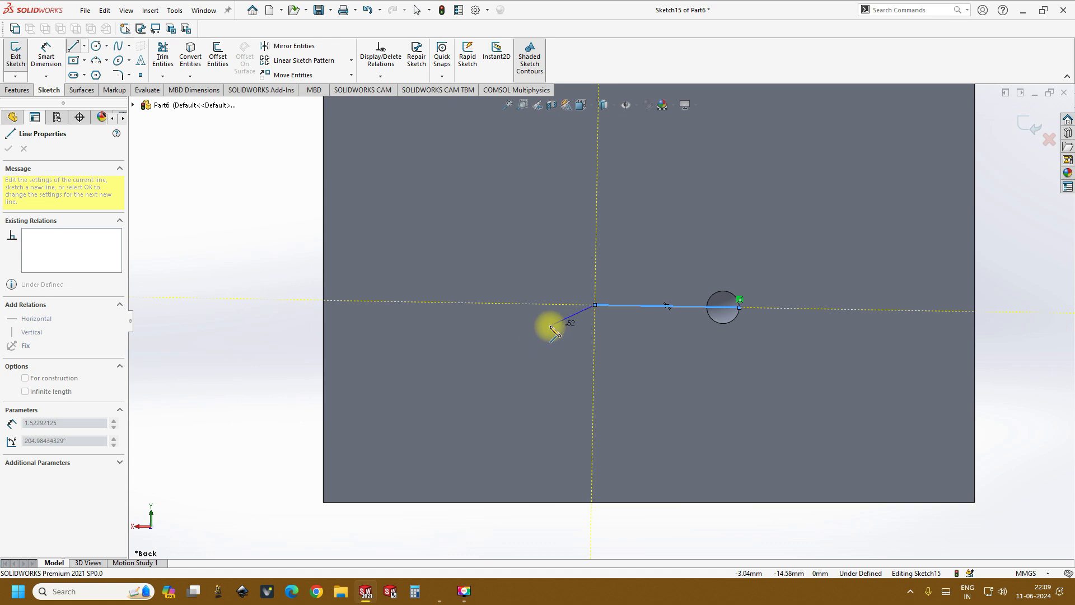
right_click(214, 193)
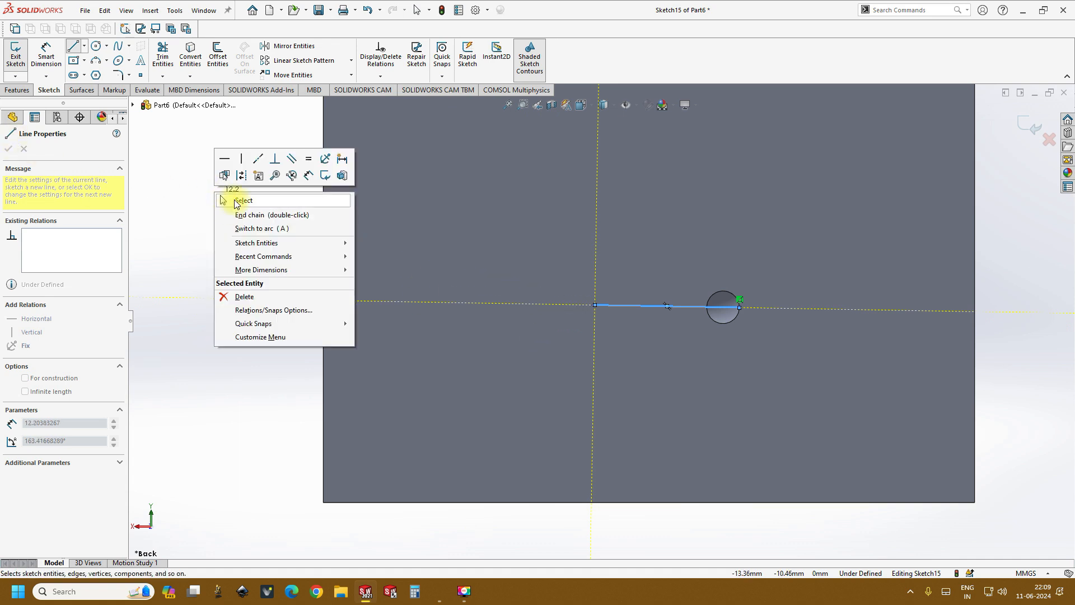
click(237, 203)
Make the line horizontal and stretch its free end to about X -5.98, Y -14.04 mm.
scroll(730, 295, up, 4)
scroll(713, 298, down, 4)
click(553, 331)
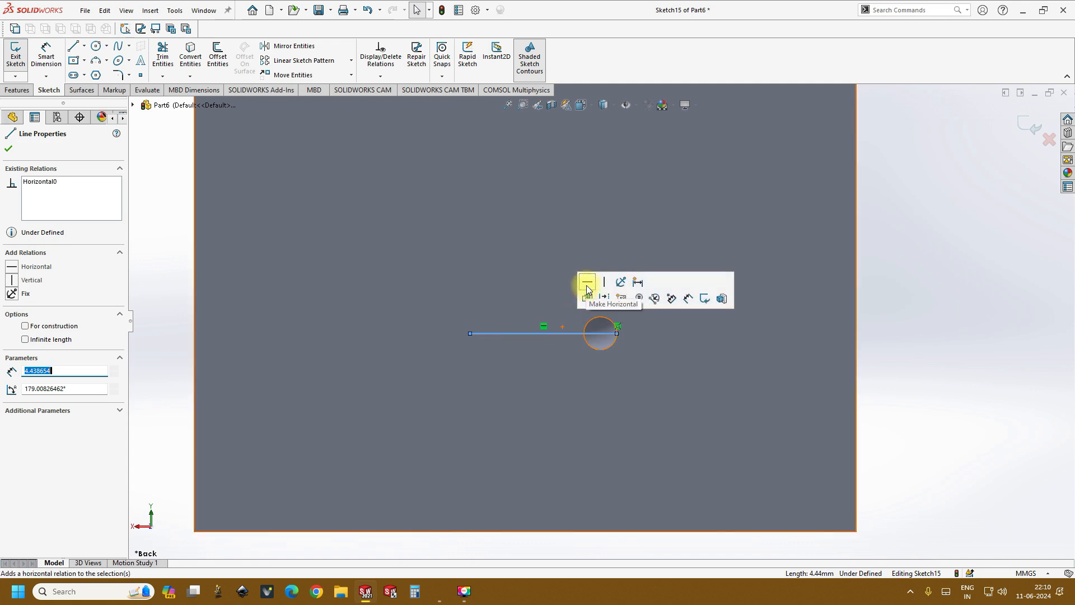
scroll(565, 388, up, 4)
scroll(572, 308, down, 5)
click(505, 365)
drag(506, 366, 331, 365)
Draw a near-vertical construction centerline about 1 mm long across the lower hole, between its upper and lower edges.
click(85, 47)
click(96, 71)
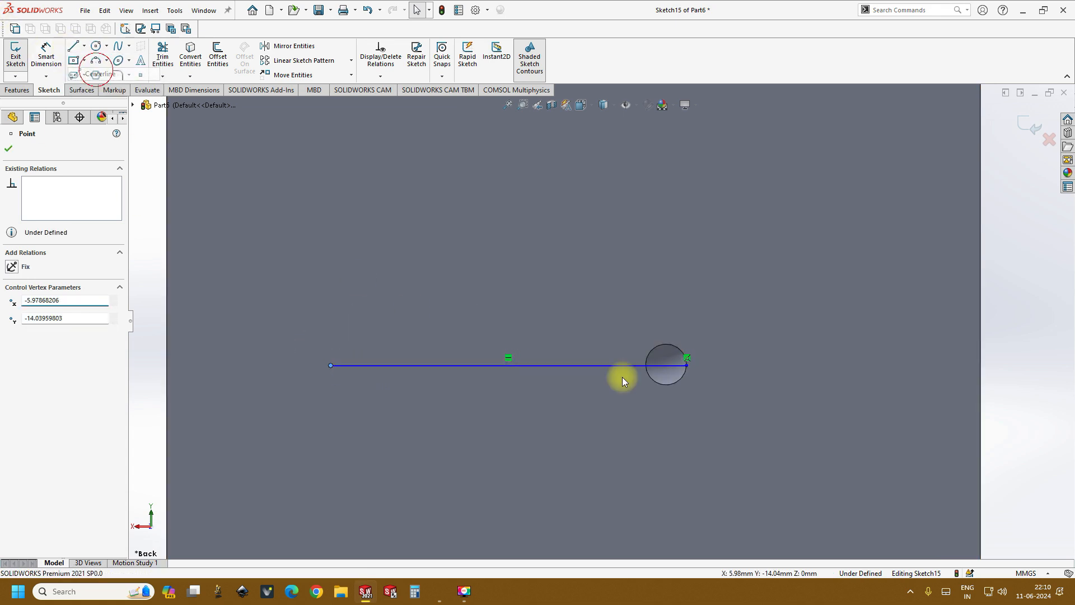
click(667, 344)
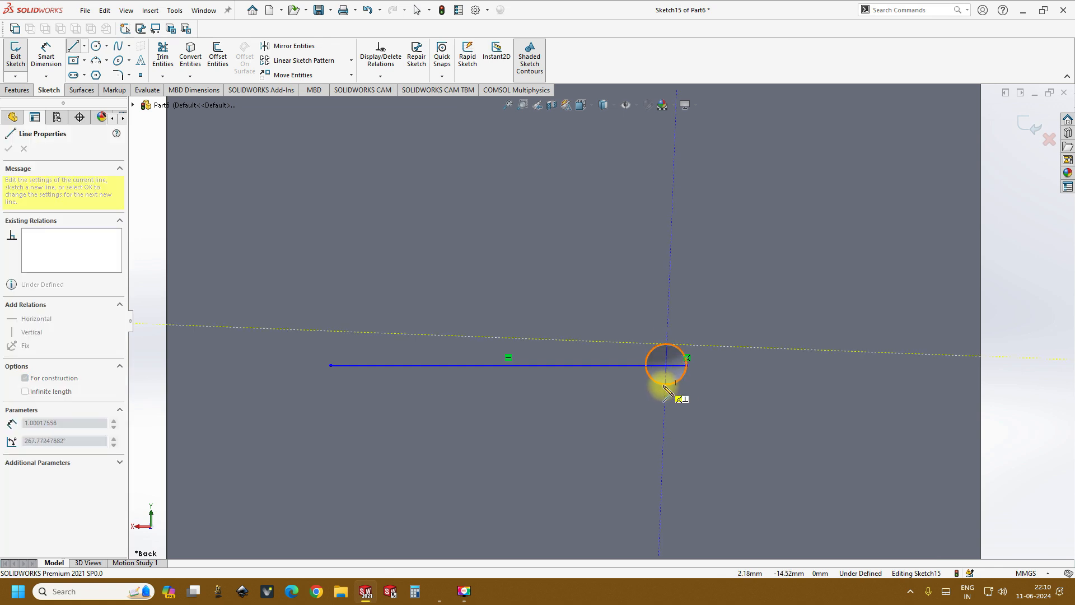
click(665, 385)
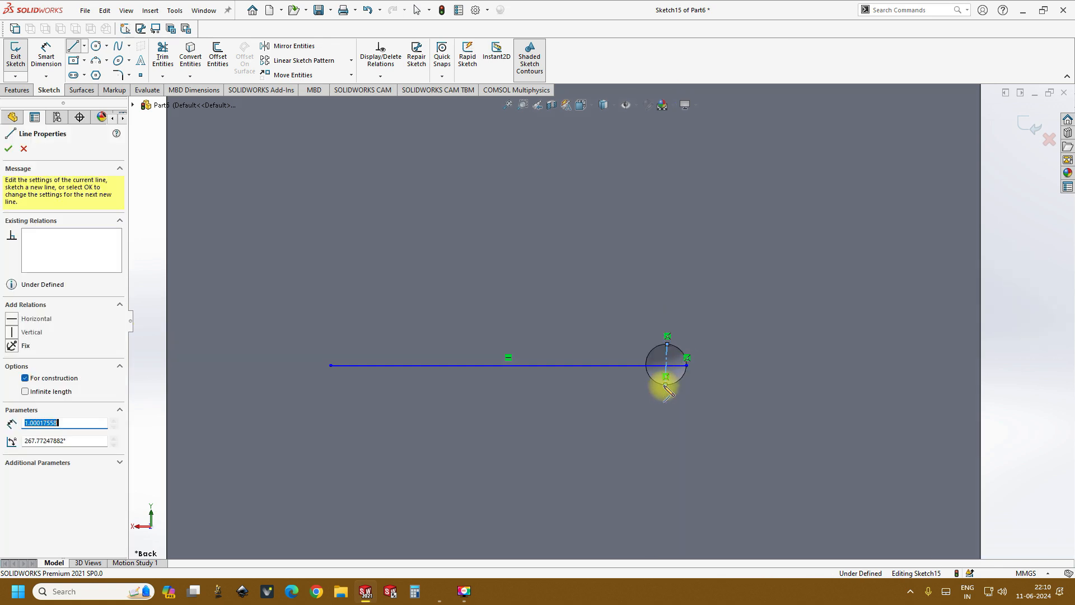
scroll(675, 381, down, 3)
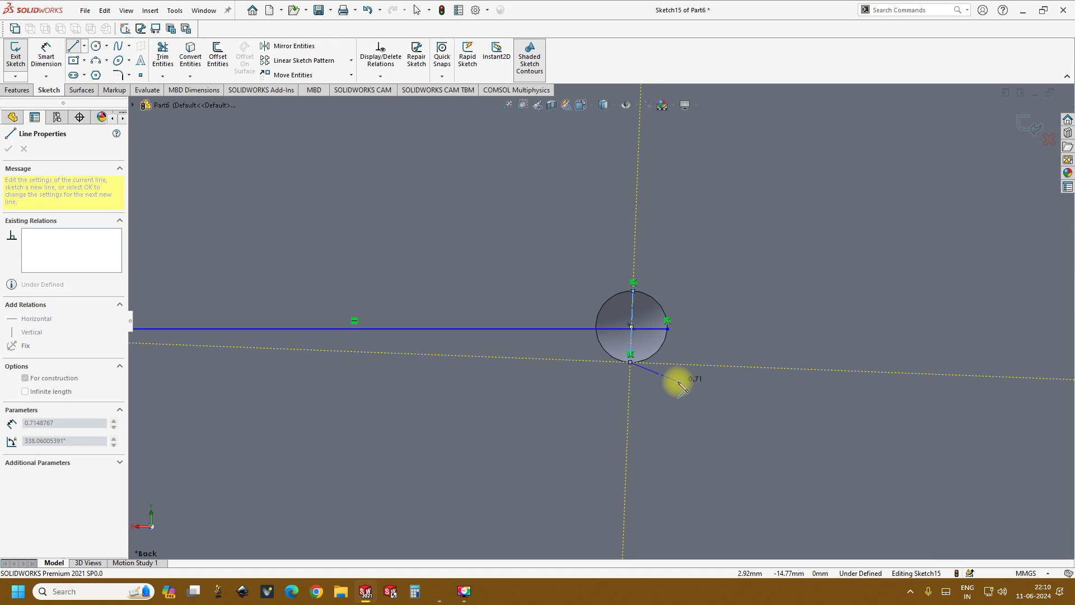
key(Escape)
scroll(677, 382, up, 3)
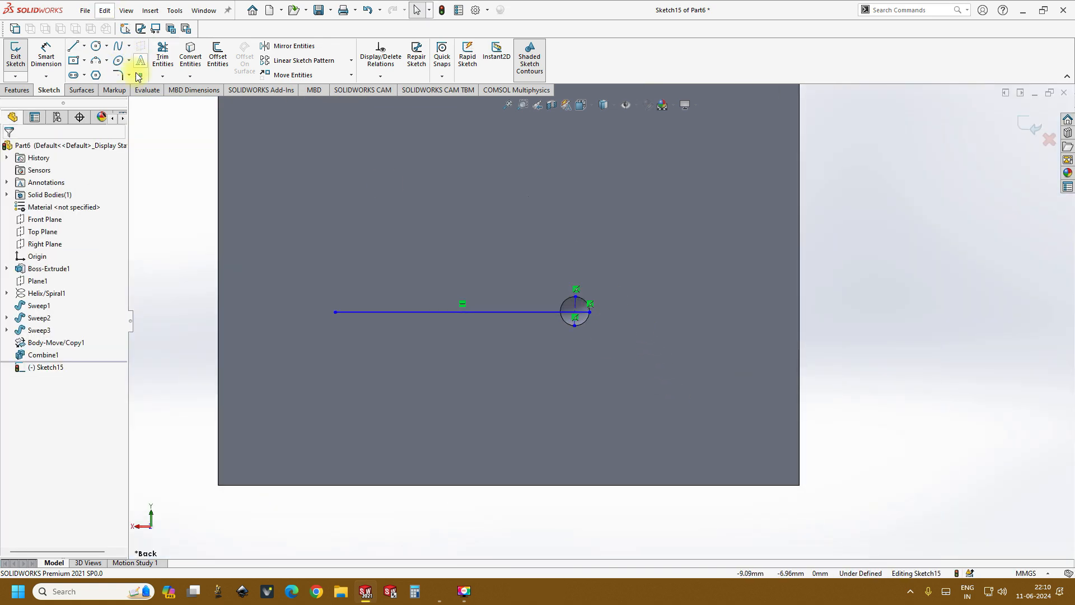
scroll(576, 327, down, 2)
scroll(580, 294, up, 2)
scroll(580, 291, down, 3)
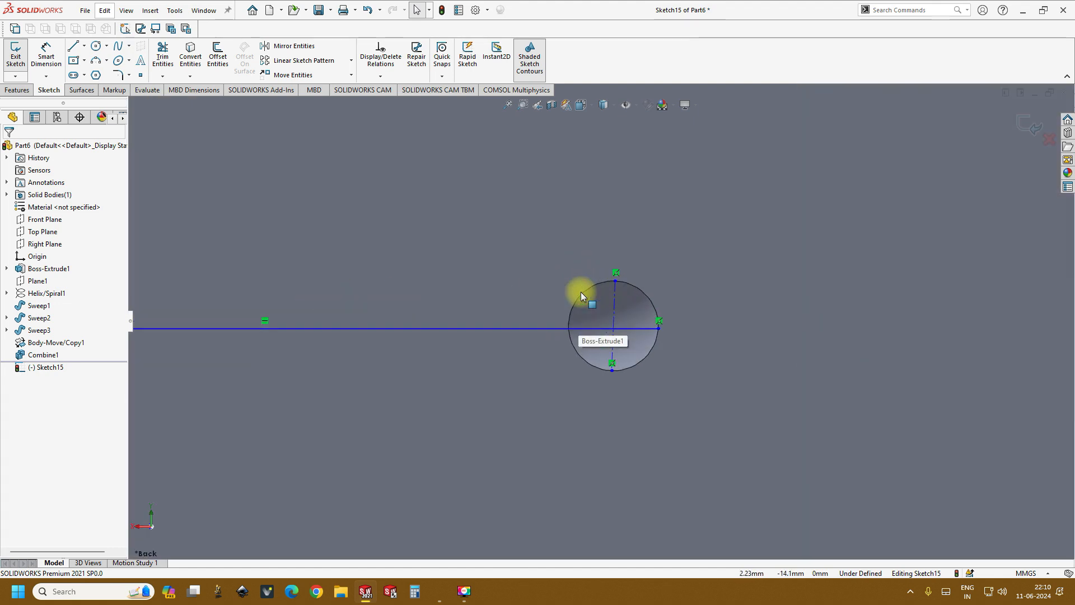
Delete the horizontal line and the construction centerline sketched at the lower hole.
scroll(638, 349, up, 2)
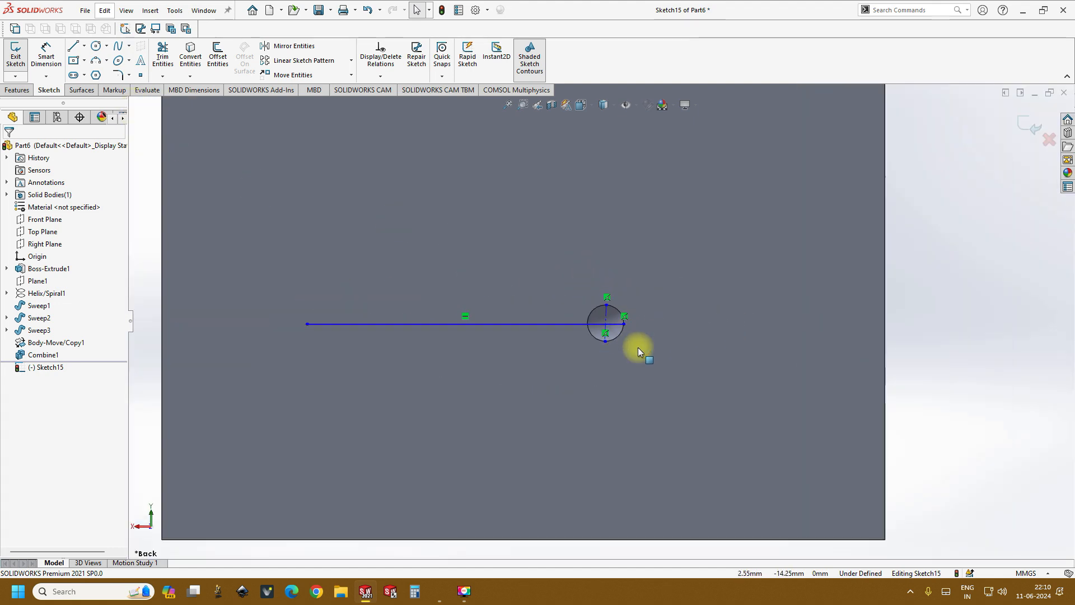
click(499, 324)
key(Delete)
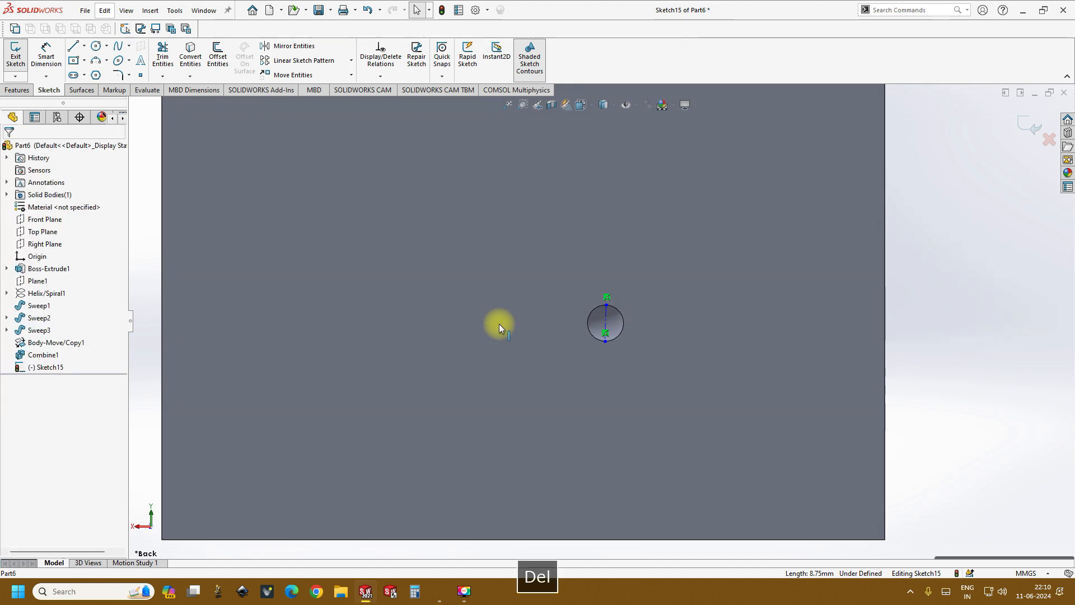
click(605, 321)
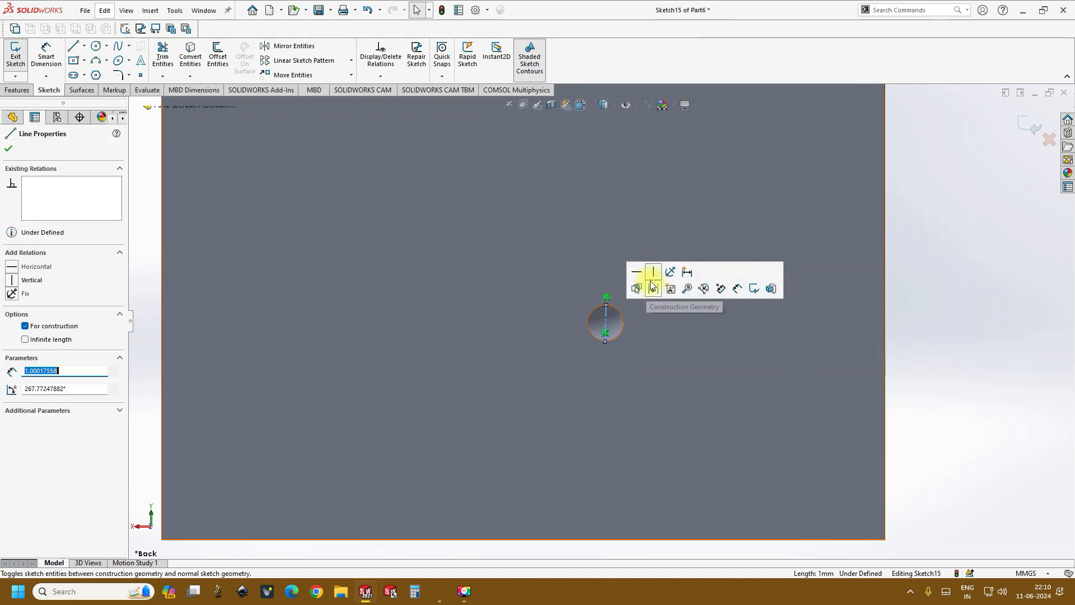
click(1036, 270)
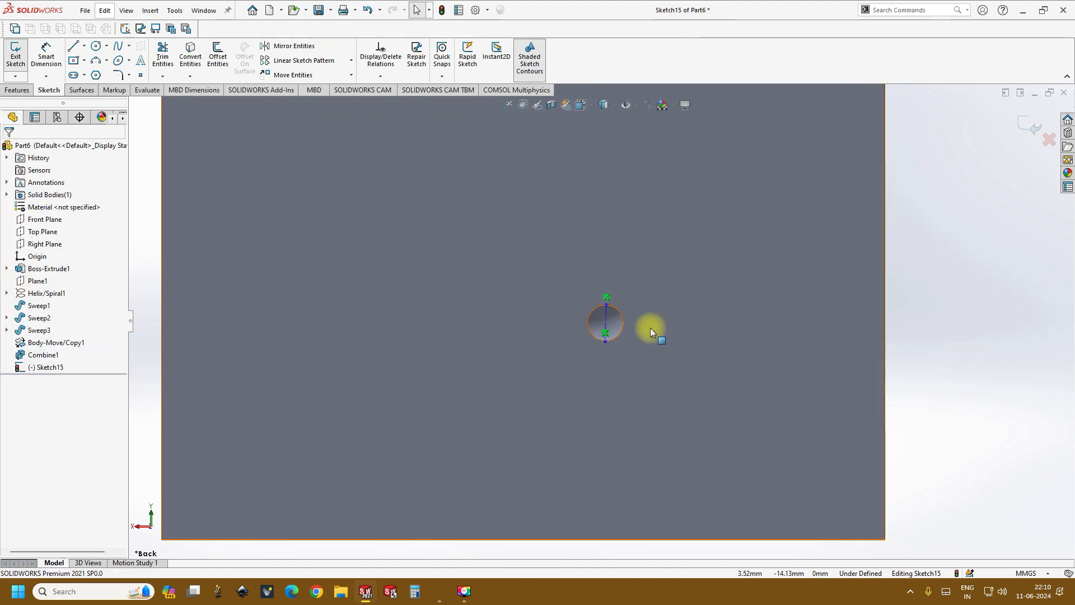
click(608, 320)
key(Delete)
scroll(610, 324, up, 5)
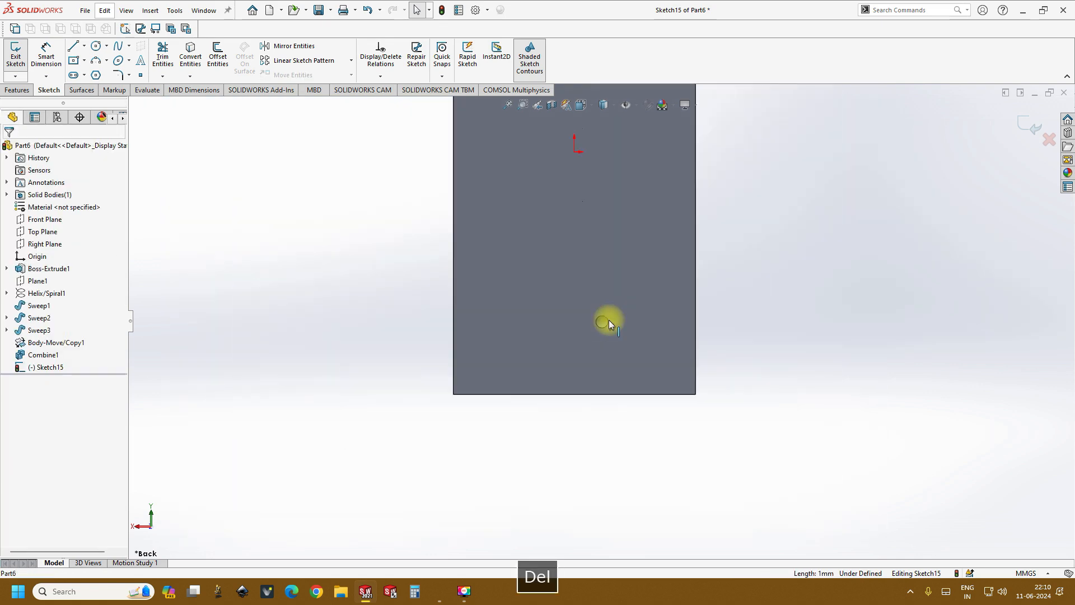
scroll(601, 236, down, 4)
scroll(584, 186, up, 2)
scroll(529, 328, down, 6)
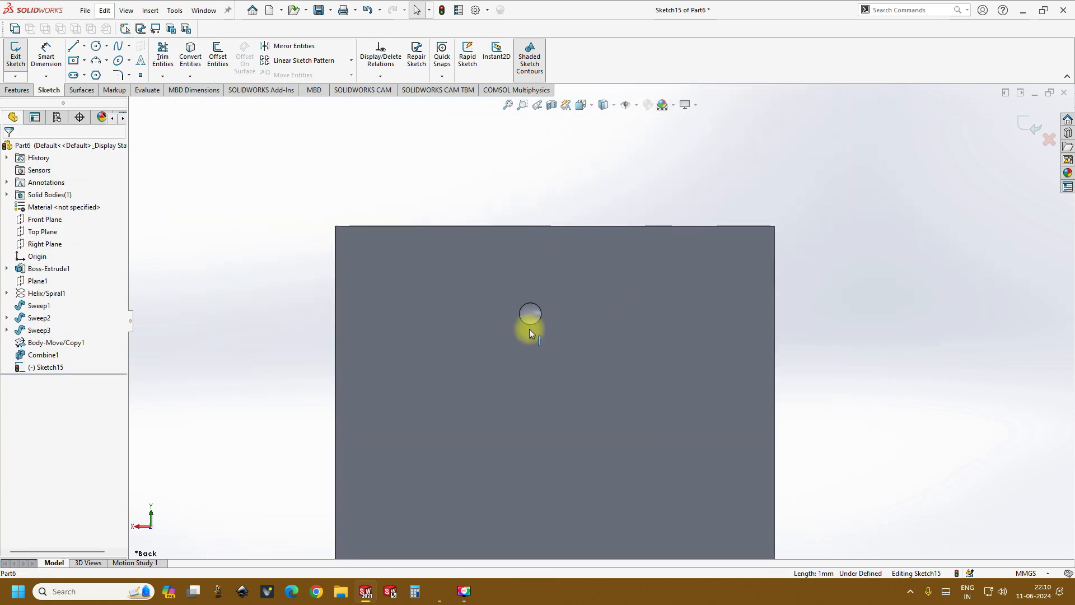
click(73, 46)
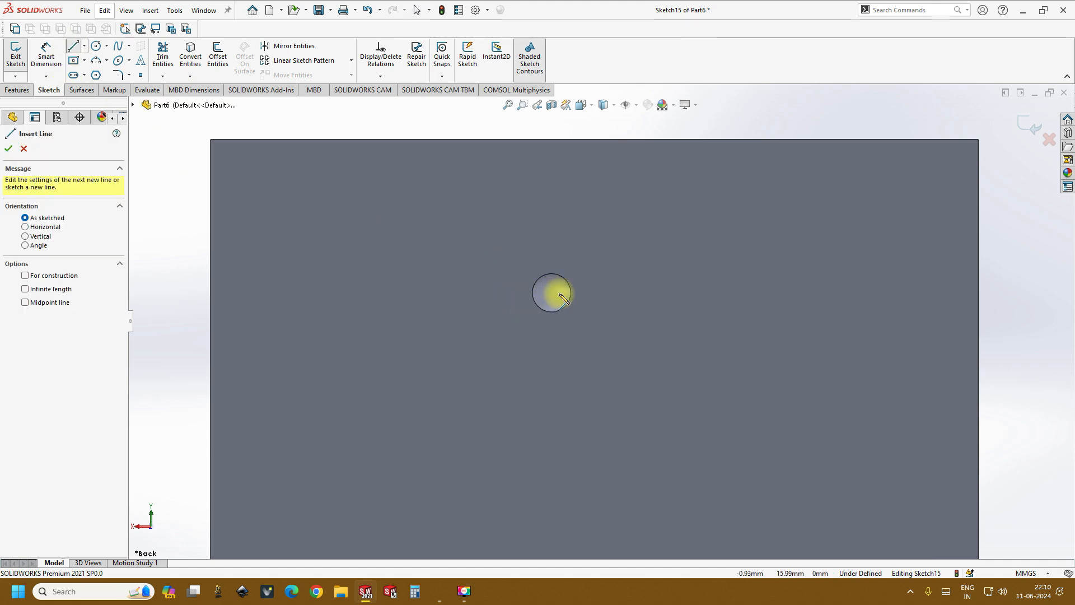
click(24, 149)
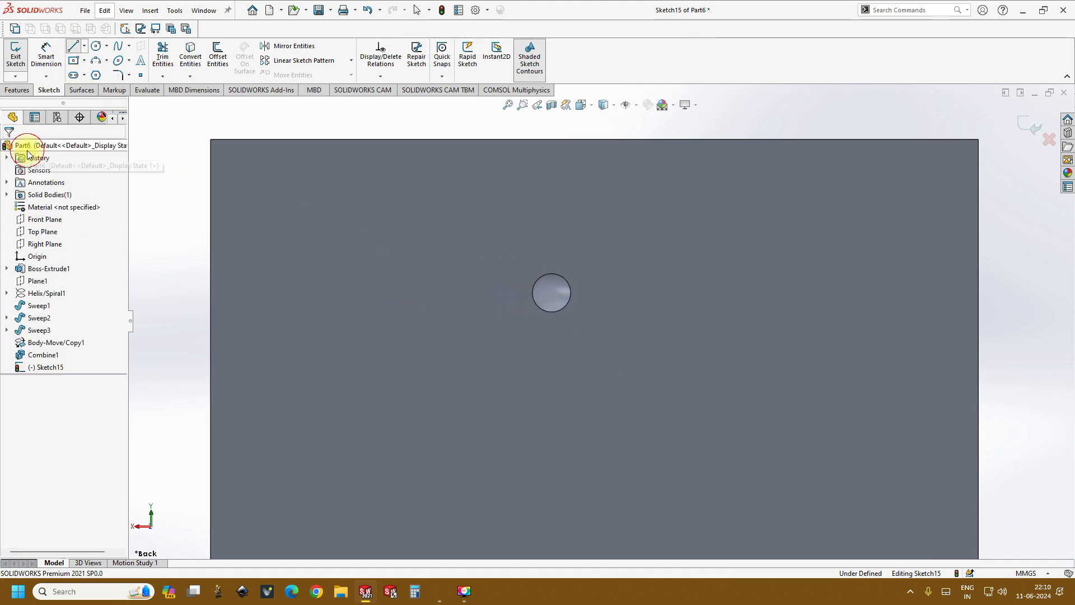
Start Convert Entities with the upper hole's circular edge and clear that edge from the entities to convert.
click(201, 58)
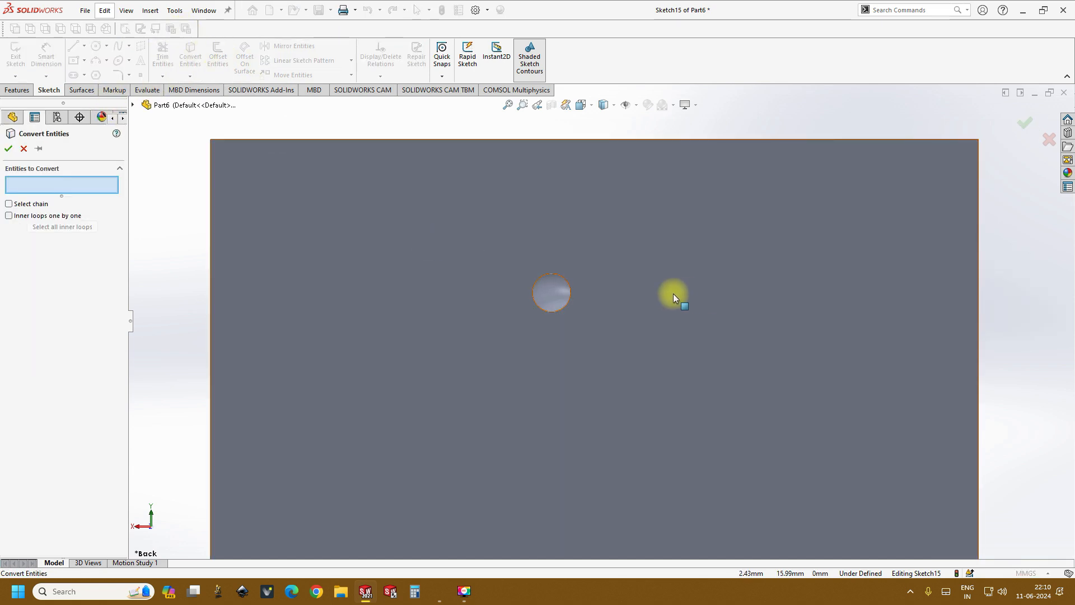
click(567, 280)
scroll(589, 311, down, 10)
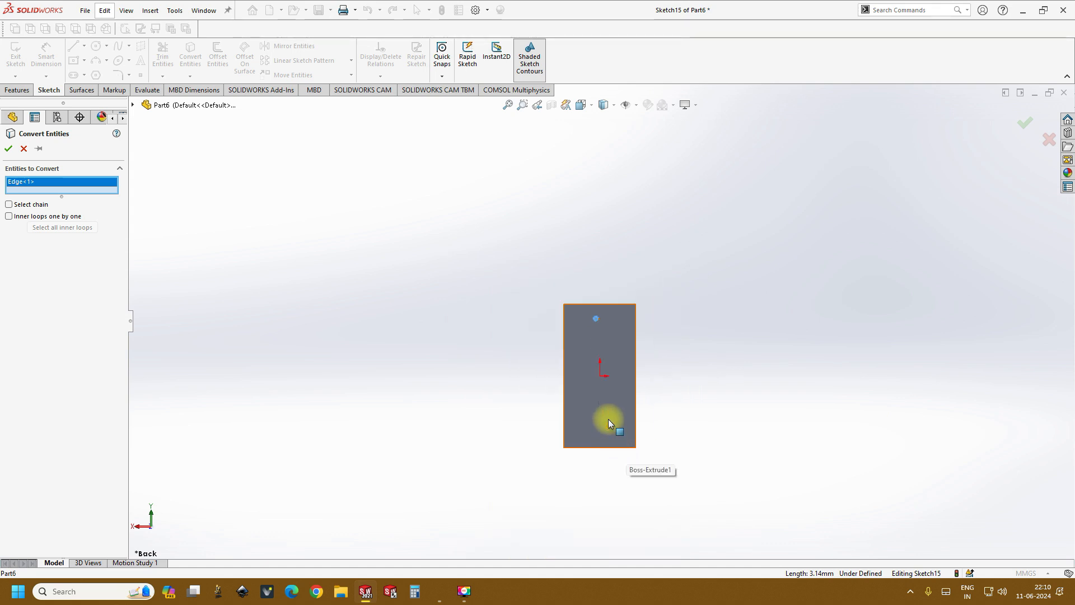
scroll(604, 304, up, 5)
scroll(586, 381, up, 3)
scroll(613, 446, down, 5)
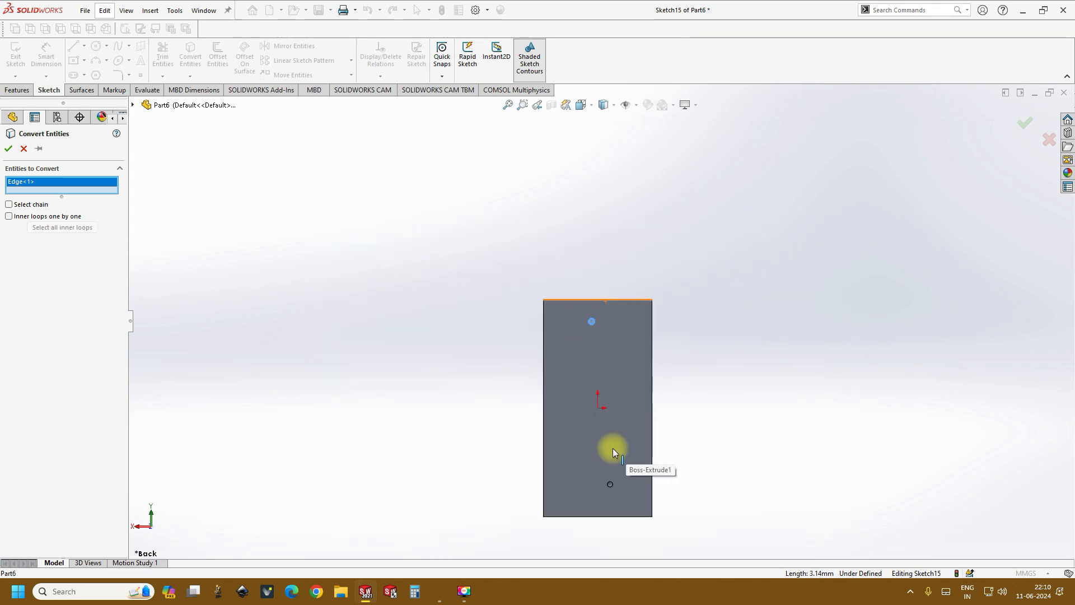
scroll(622, 438, up, 4)
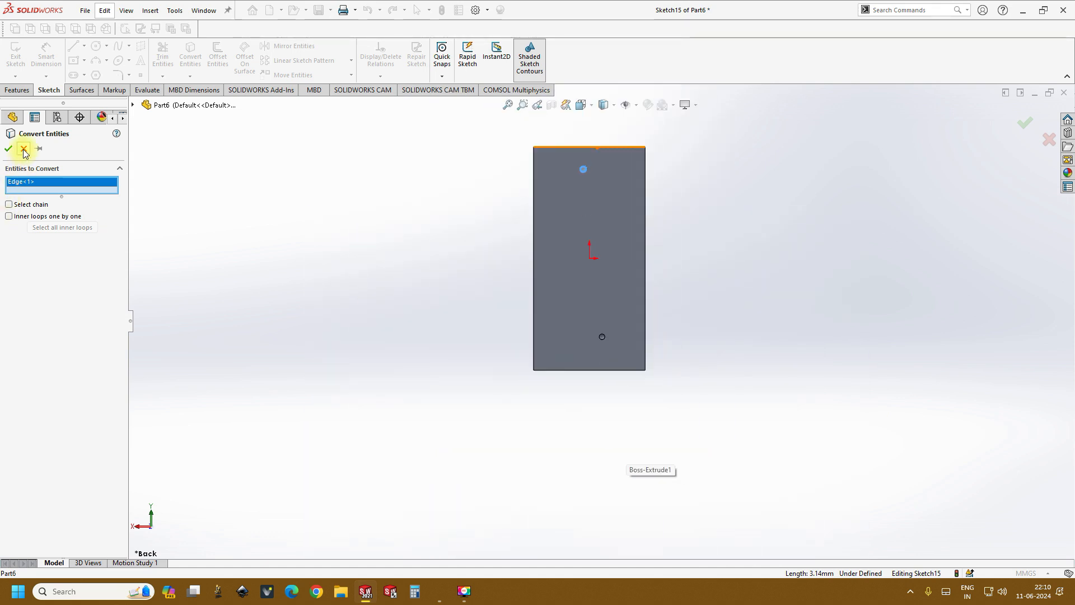
right_click(32, 182)
click(52, 199)
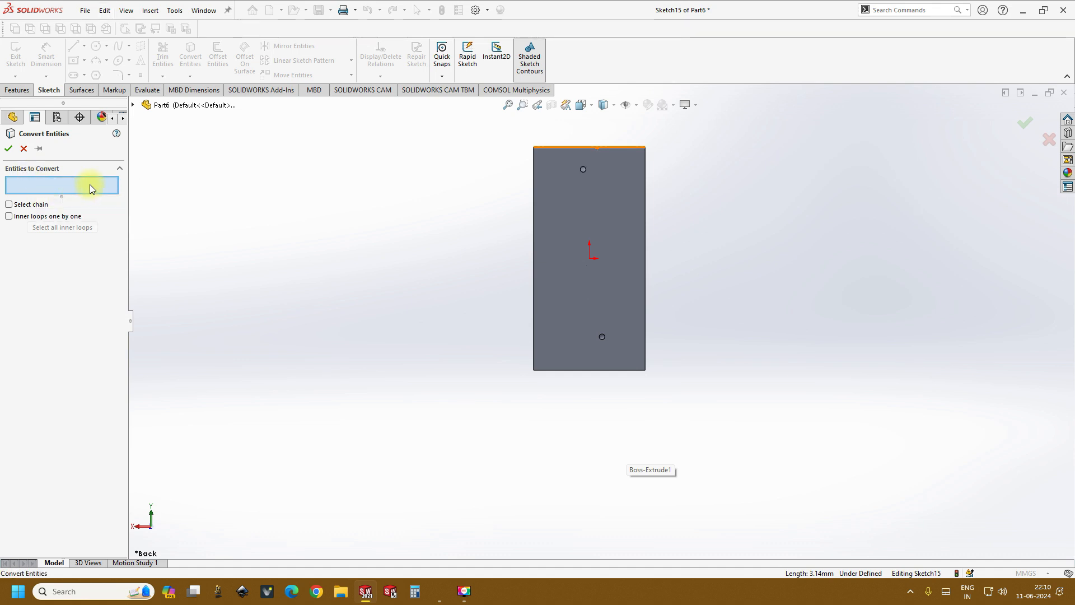
scroll(599, 346, down, 4)
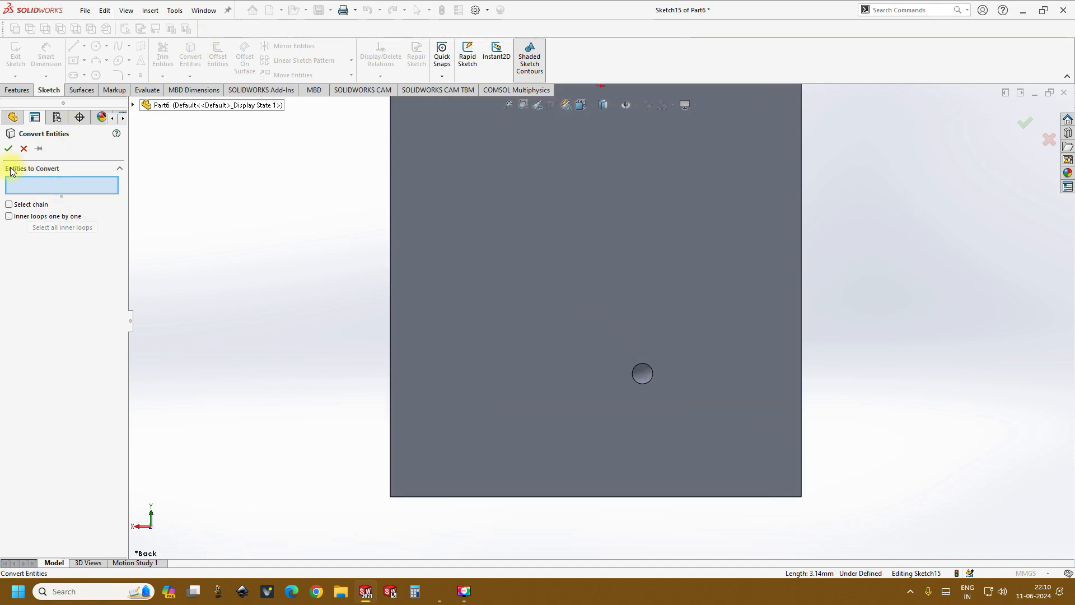
Convert the small circular hole's edge on the back face into a sketch entity.
click(6, 148)
click(189, 53)
scroll(639, 364, down, 4)
click(672, 380)
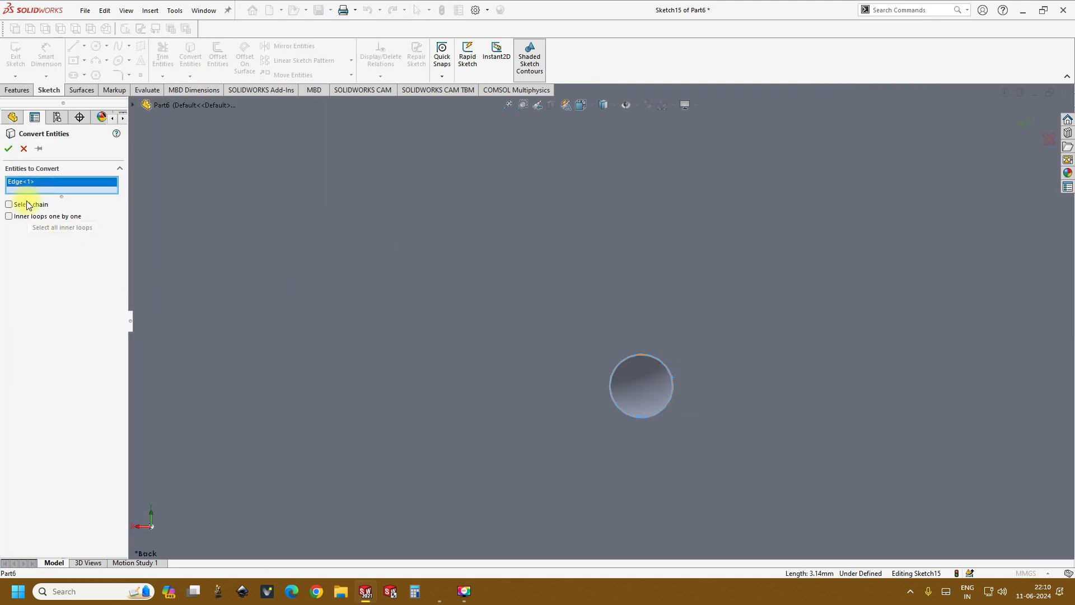
click(8, 149)
Make the converted hole-edge spline construction geometry and show its control polygon.
scroll(684, 365, up, 2)
scroll(637, 362, down, 3)
click(614, 328)
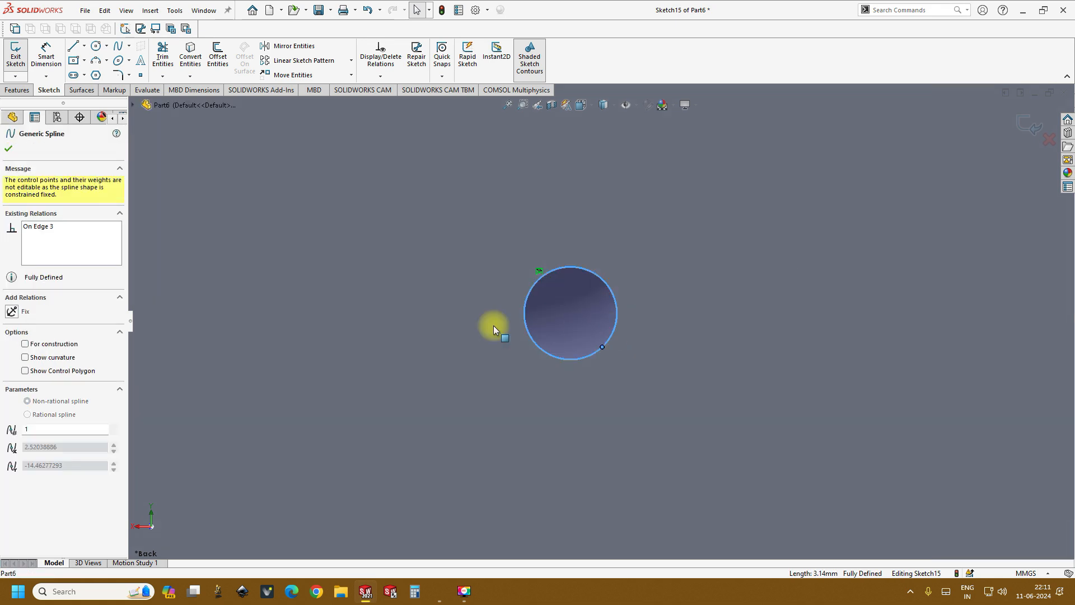
click(25, 344)
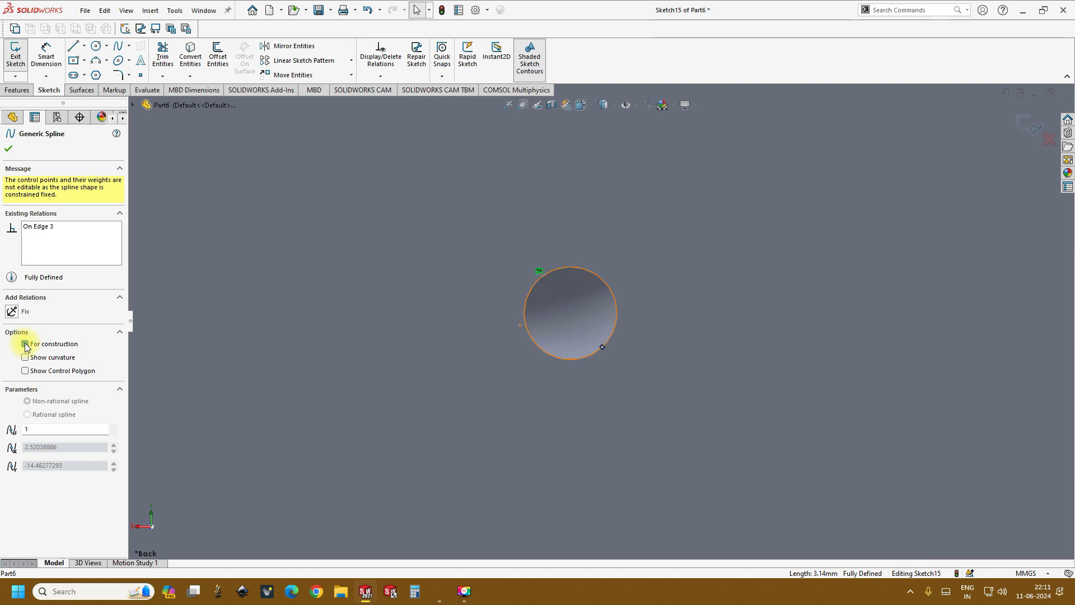
click(25, 371)
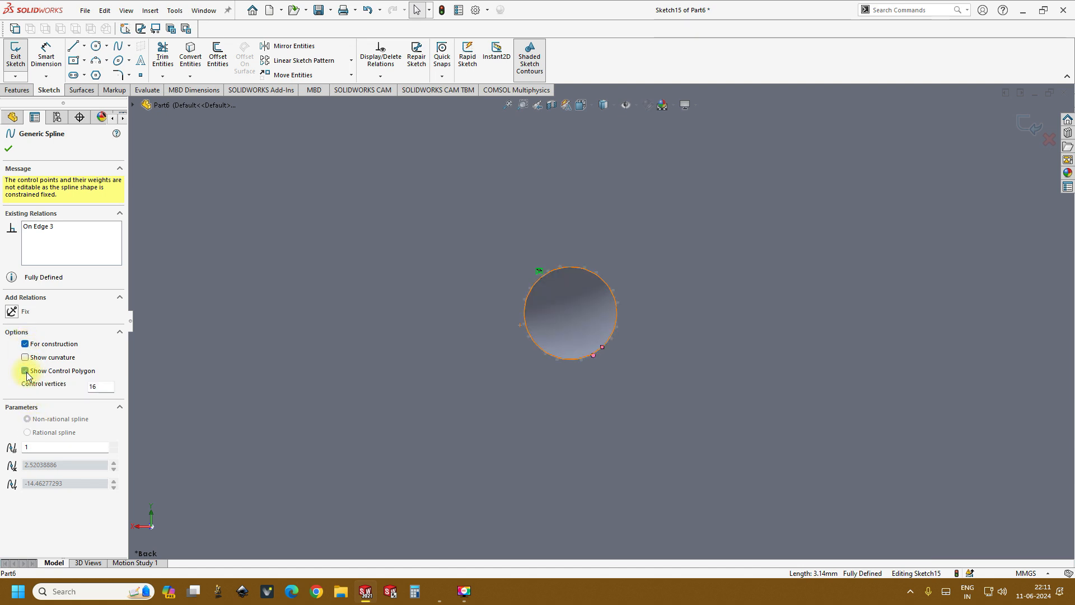
click(119, 392)
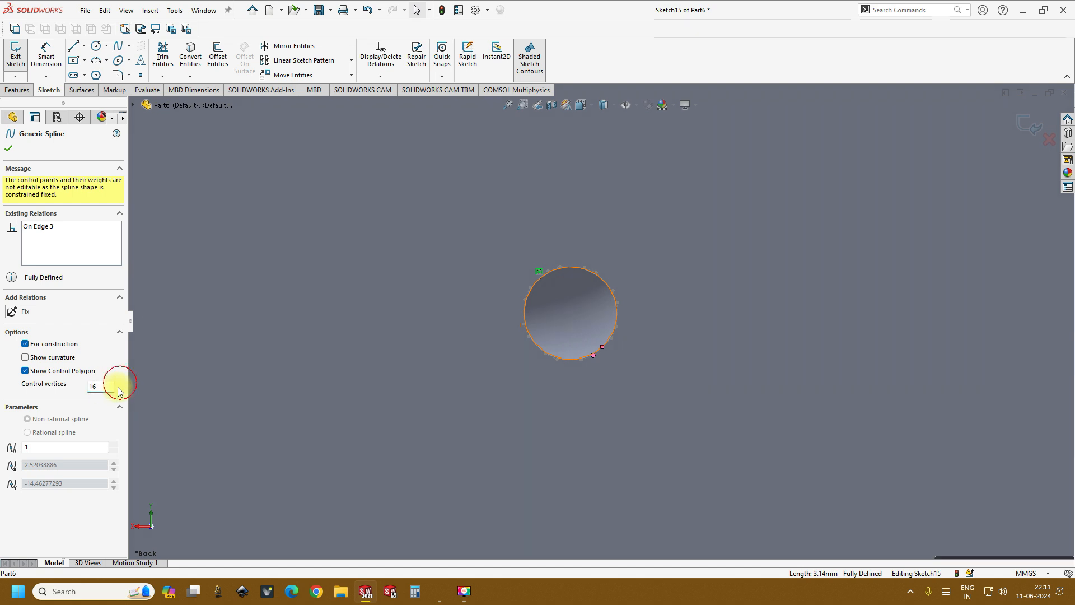
click(10, 146)
Examine the control vertices around the circular spline, selecting those along its lower edge.
scroll(557, 308, down, 4)
scroll(558, 307, up, 4)
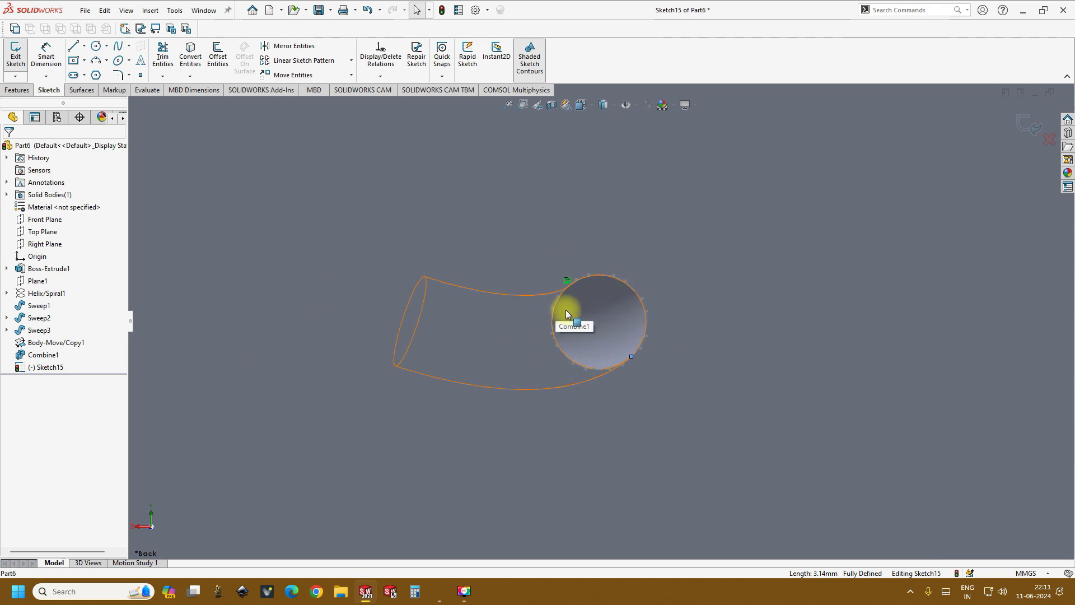
scroll(565, 310, down, 3)
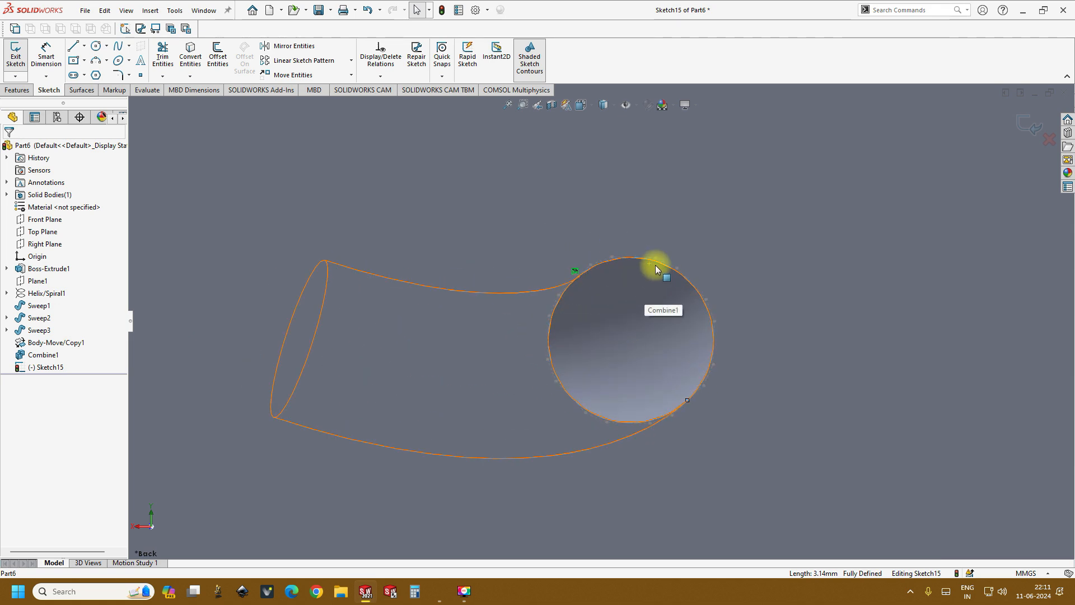
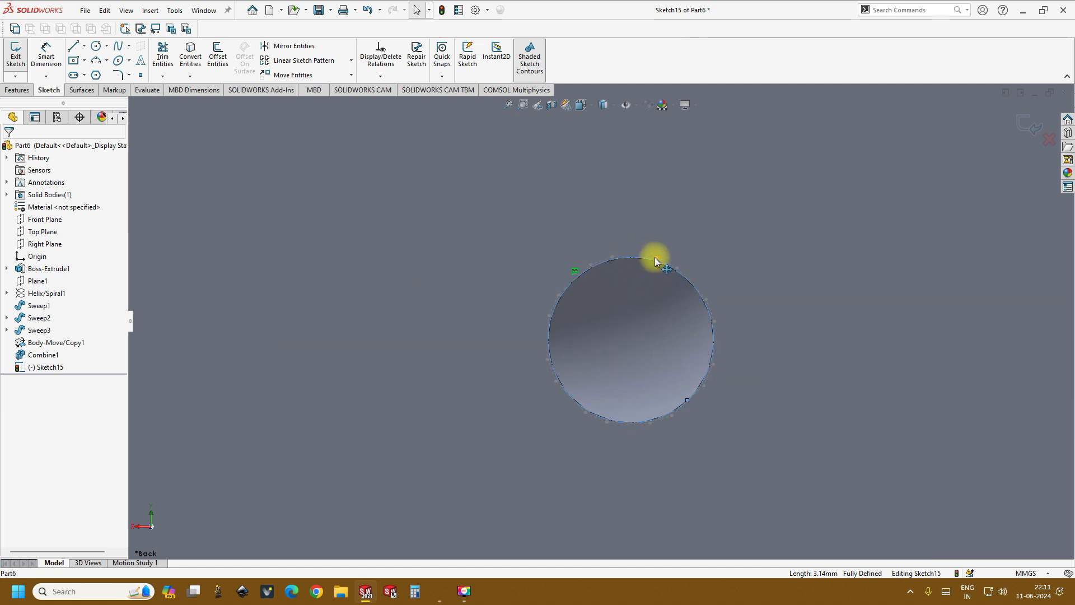
click(649, 427)
click(605, 423)
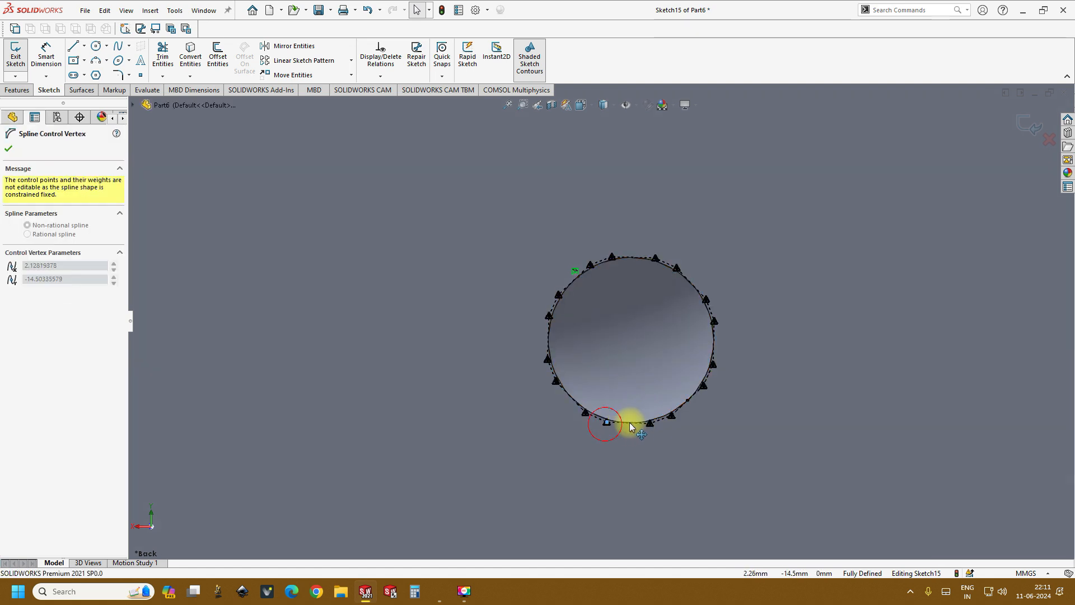
scroll(614, 367, up, 4)
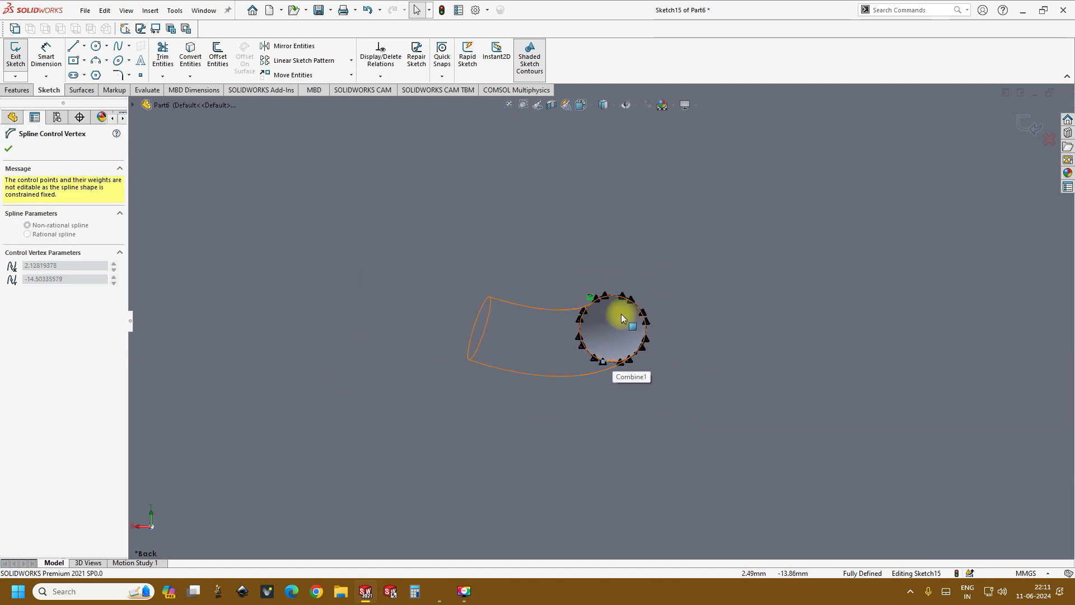
click(8, 148)
Sketch a line about 9.3 mm long from the right side of the circular spline leftward across the face, perpendicular to the spline.
click(77, 49)
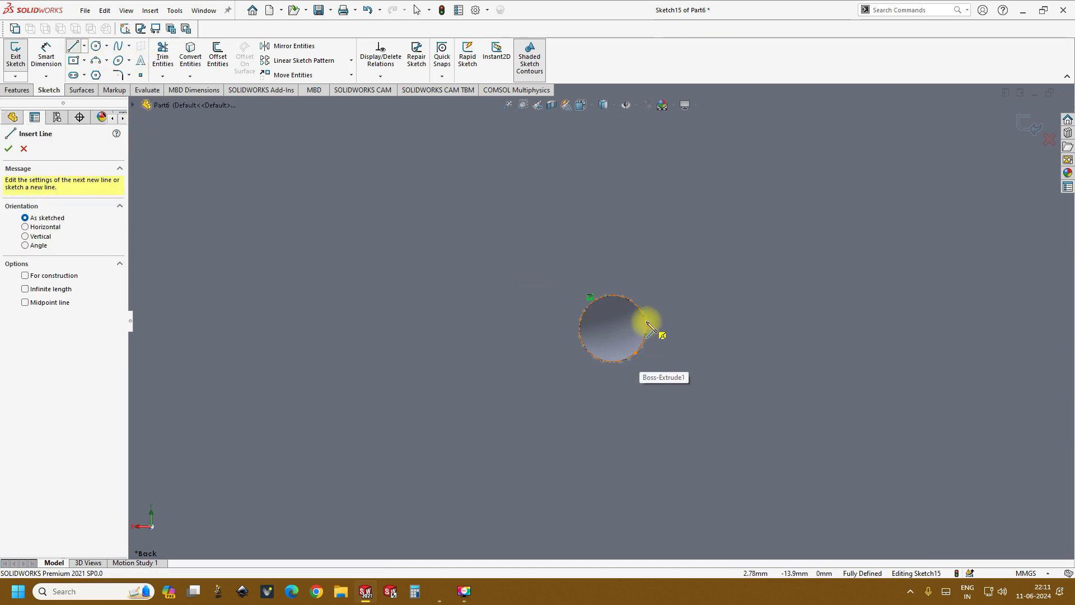
scroll(650, 336, down, 5)
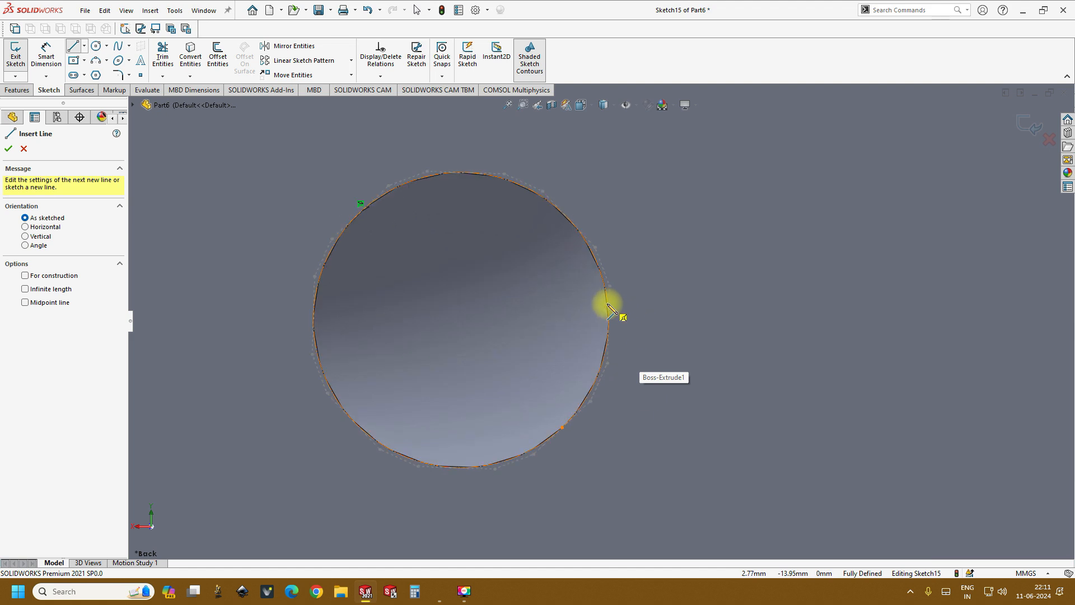
scroll(608, 310, up, 2)
scroll(425, 257, down, 3)
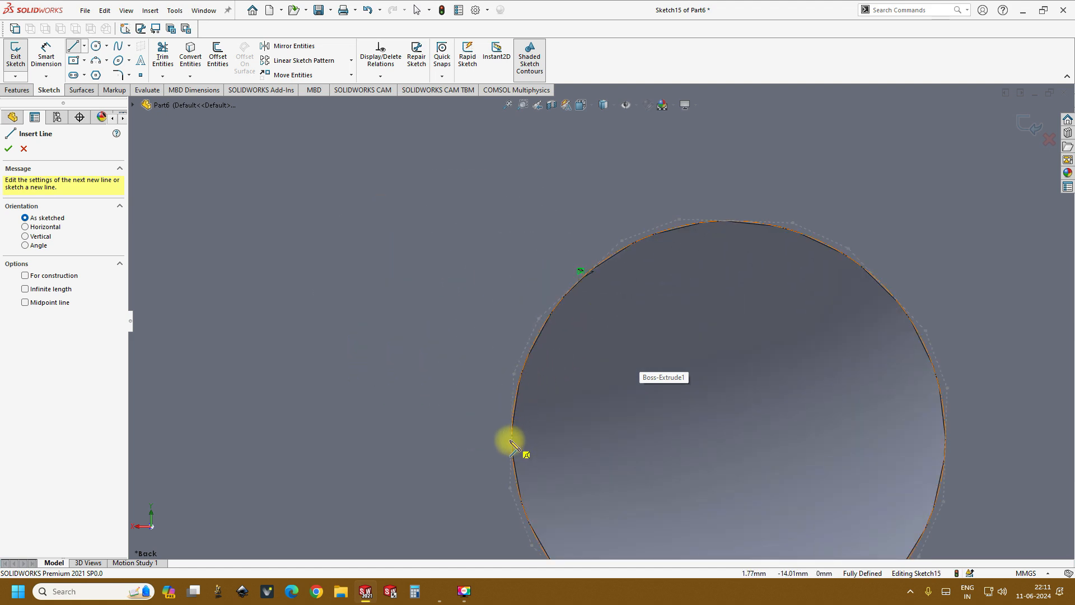
scroll(514, 439, up, 4)
scroll(633, 347, down, 3)
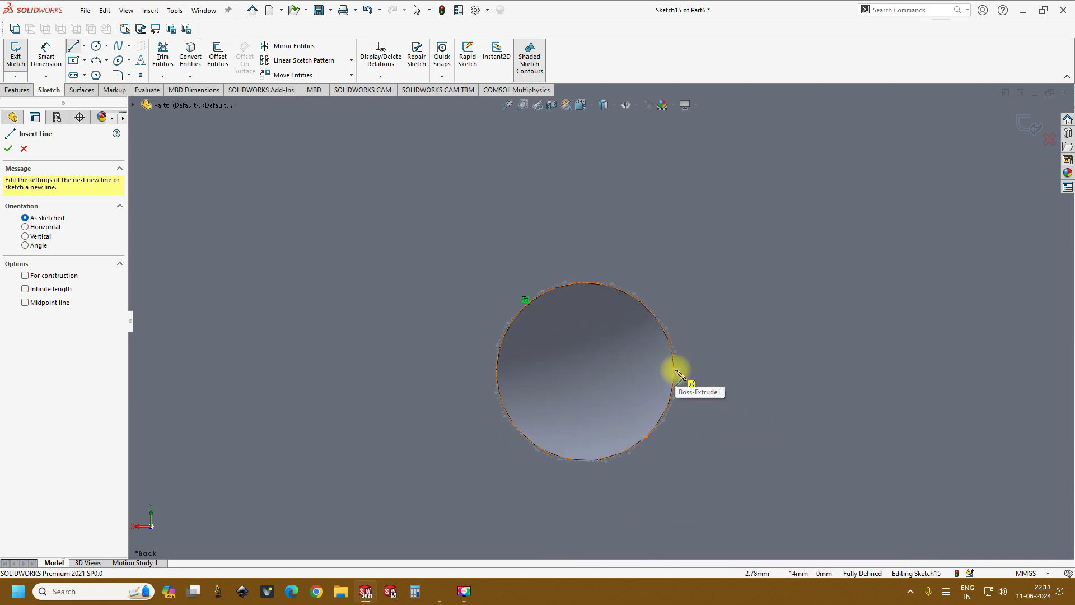
drag(677, 371, 509, 377)
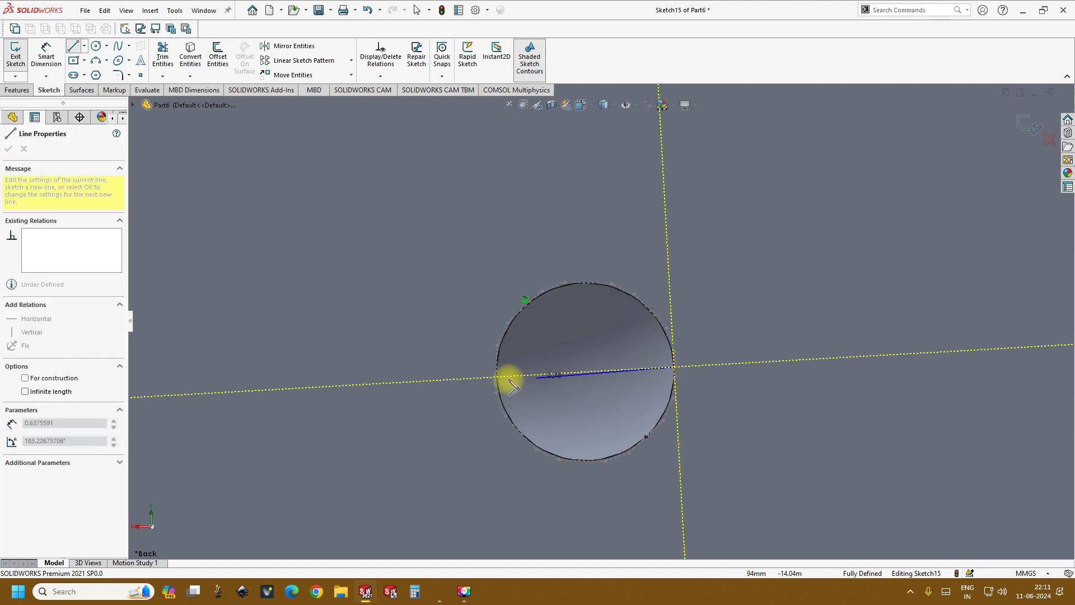
scroll(415, 377, up, 5)
scroll(415, 383, up, 2)
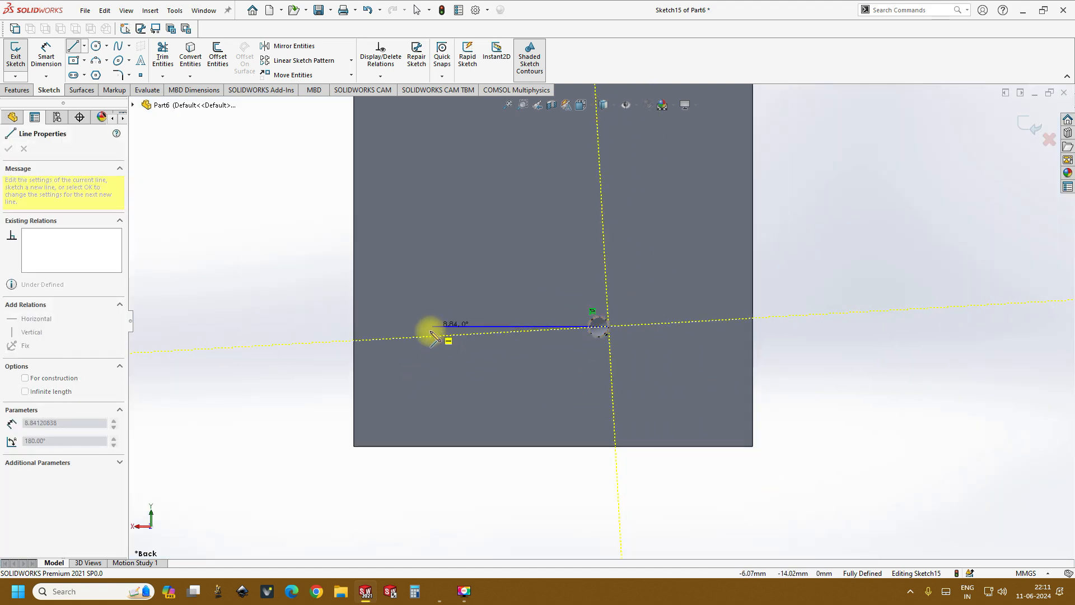
click(424, 336)
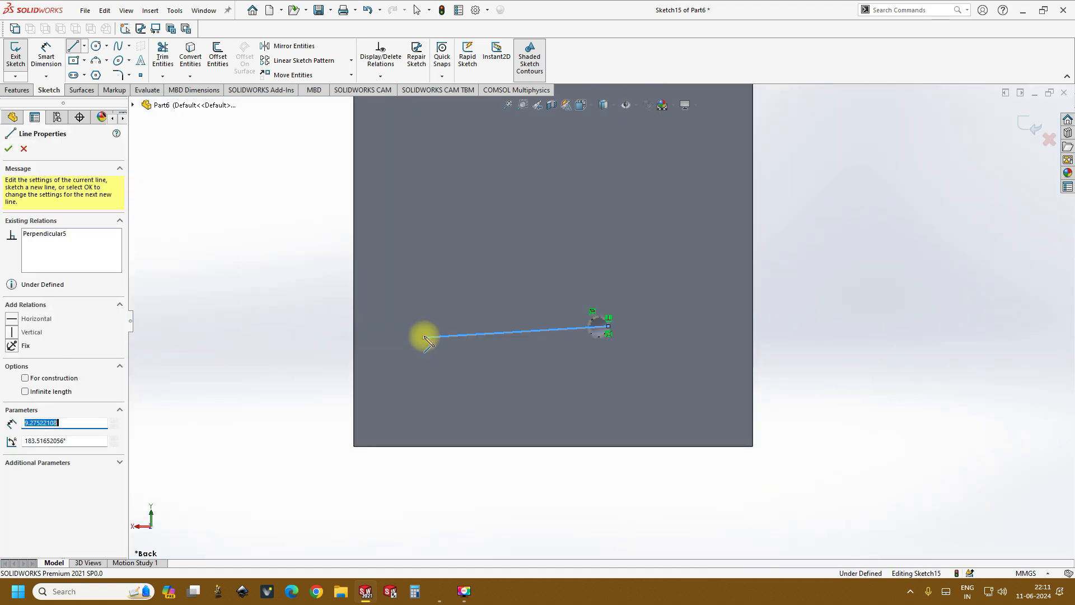
right_click(308, 275)
click(328, 283)
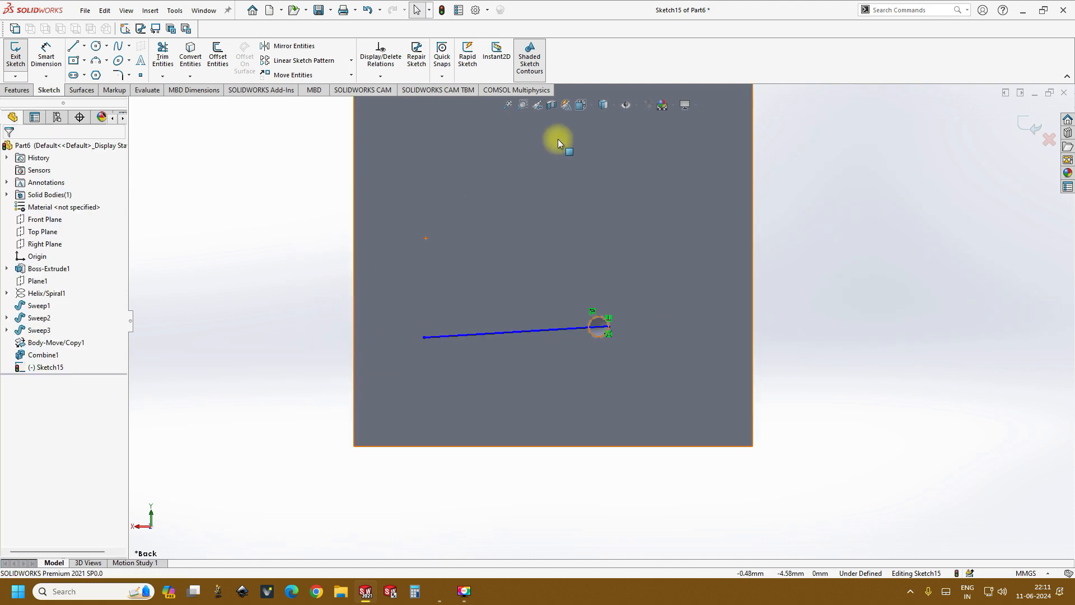
Make the line running leftward from the hole horizontal.
click(596, 108)
click(597, 152)
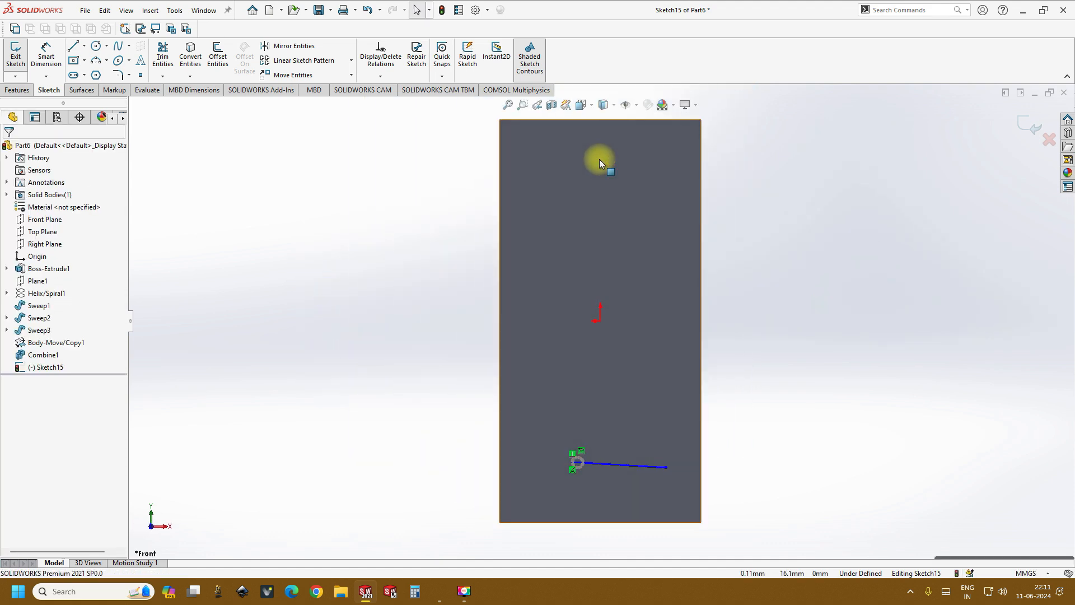
click(598, 152)
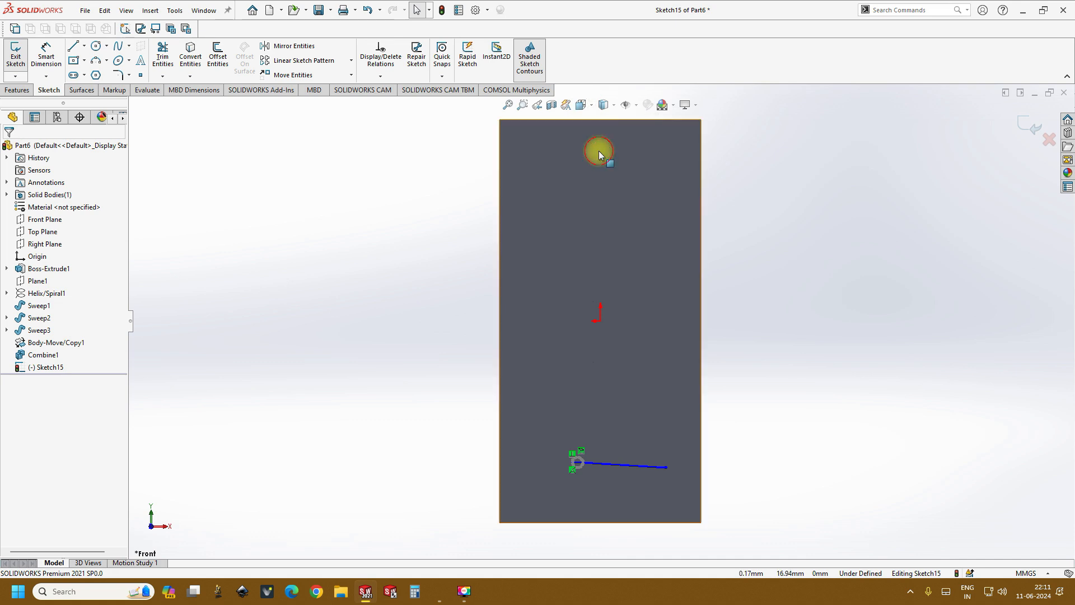
click(583, 105)
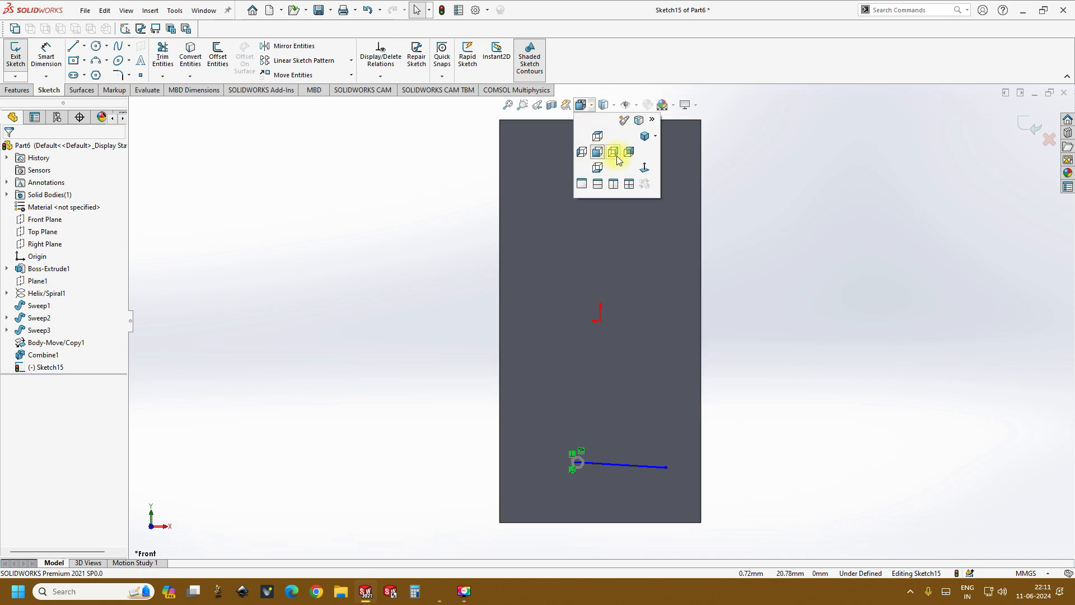
click(598, 152)
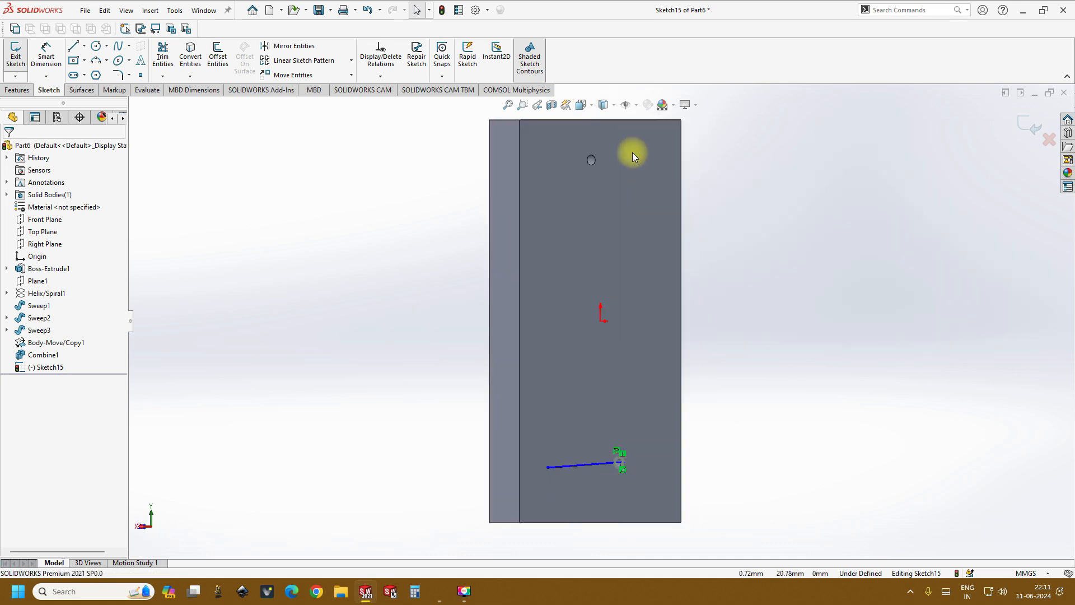
click(462, 500)
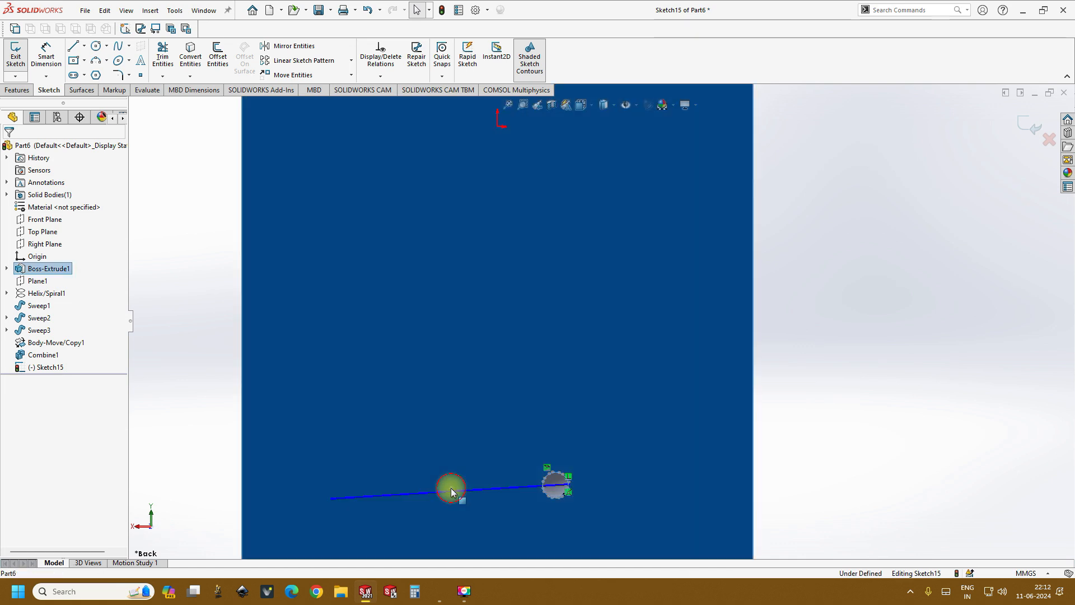
click(468, 495)
click(499, 443)
click(187, 433)
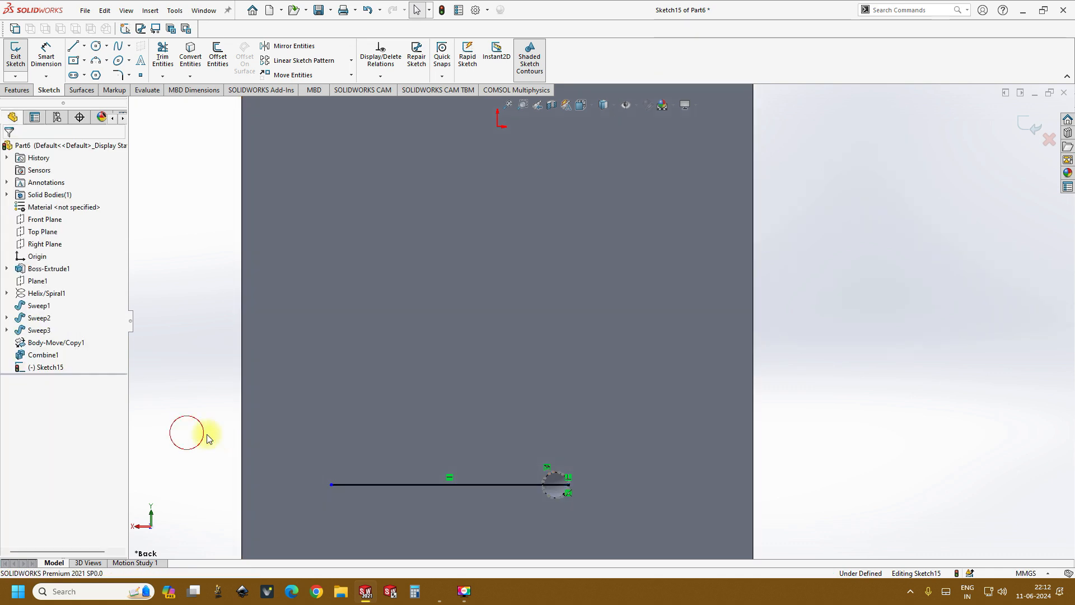
Dimension the horizontal line's length to 10 mm.
scroll(555, 413, up, 4)
scroll(547, 408, down, 4)
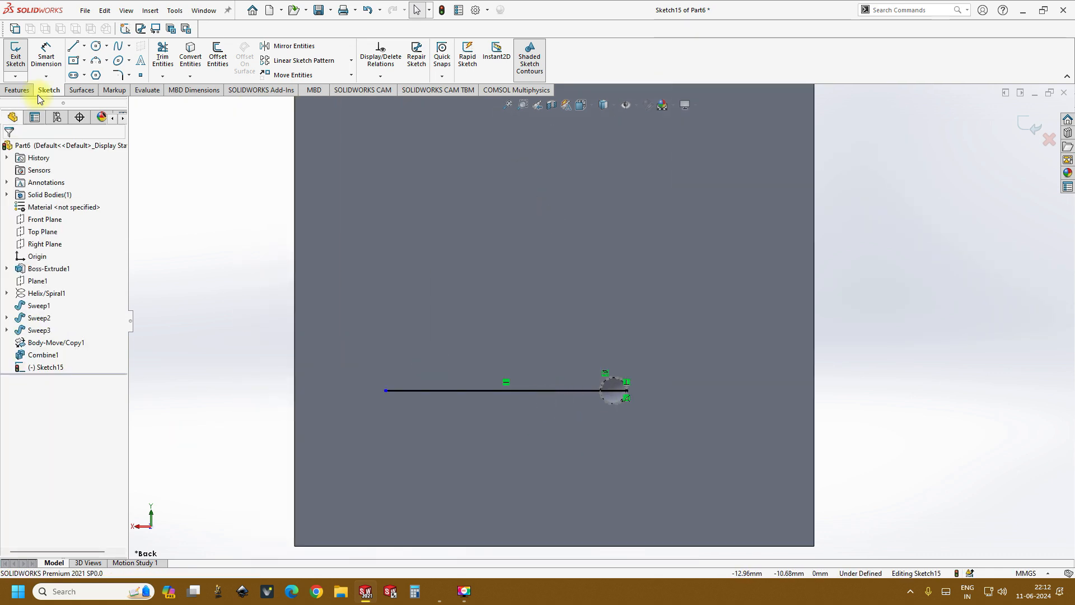
click(60, 58)
click(446, 392)
click(452, 347)
text(10)
key(Return)
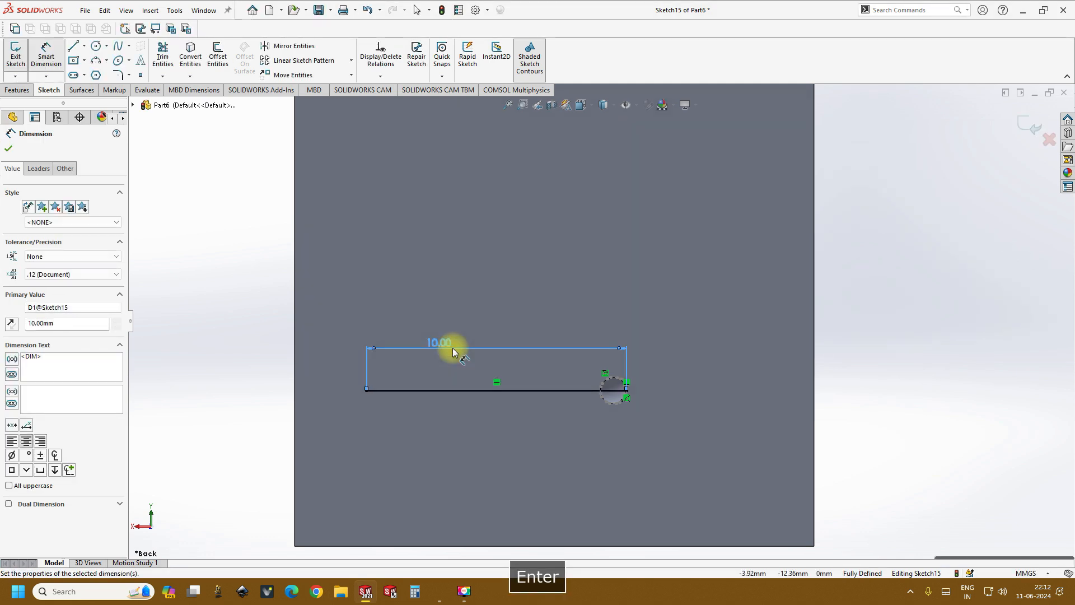
Sketch a circle centred on the horizontal line's left endpoint and set its diameter to 1.75 mm.
click(96, 47)
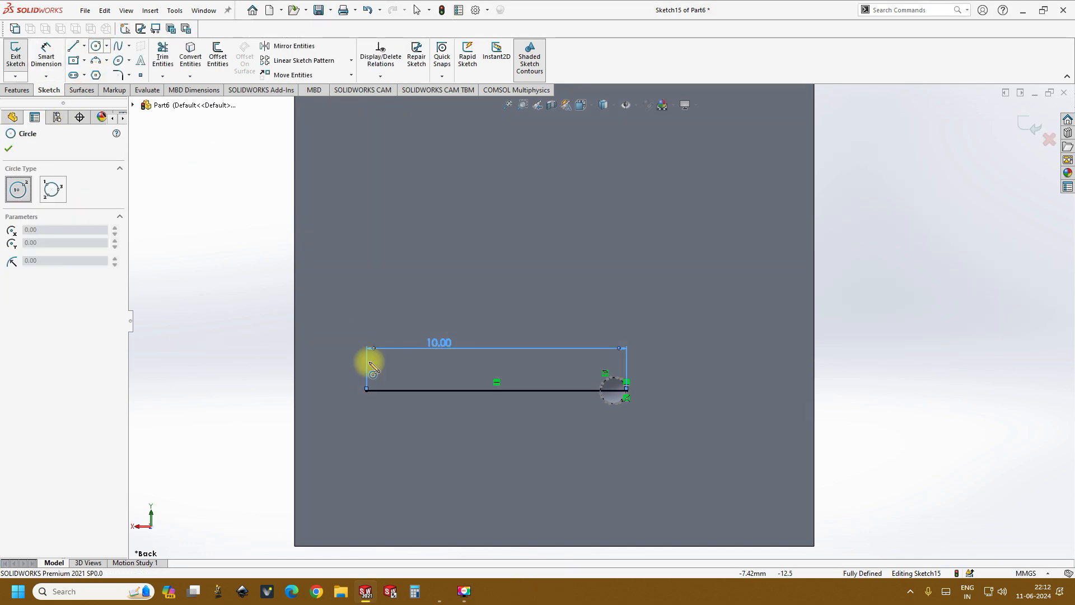
click(367, 390)
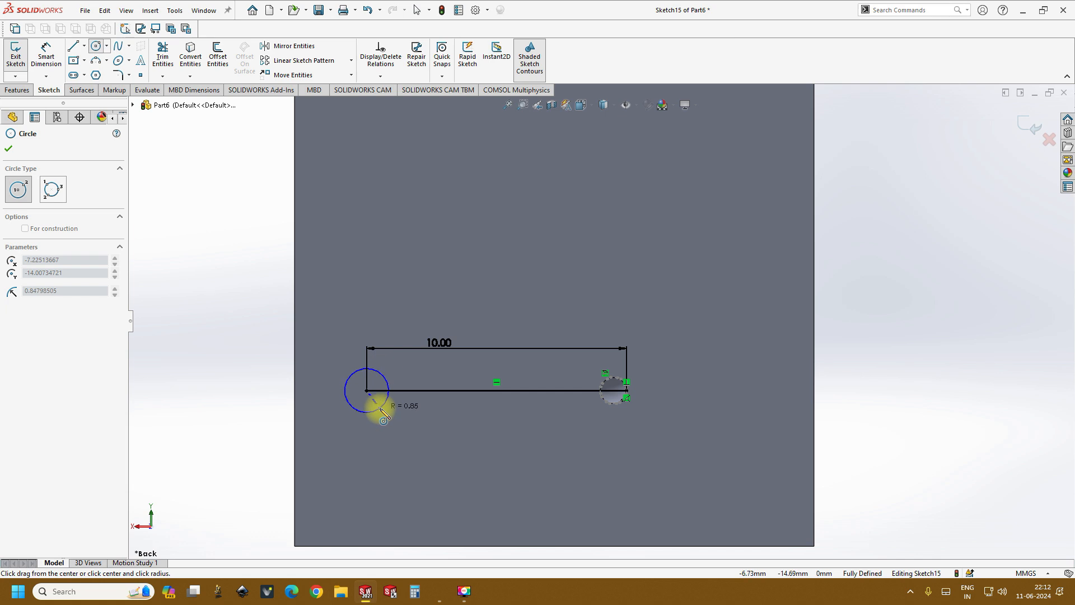
click(380, 410)
click(46, 53)
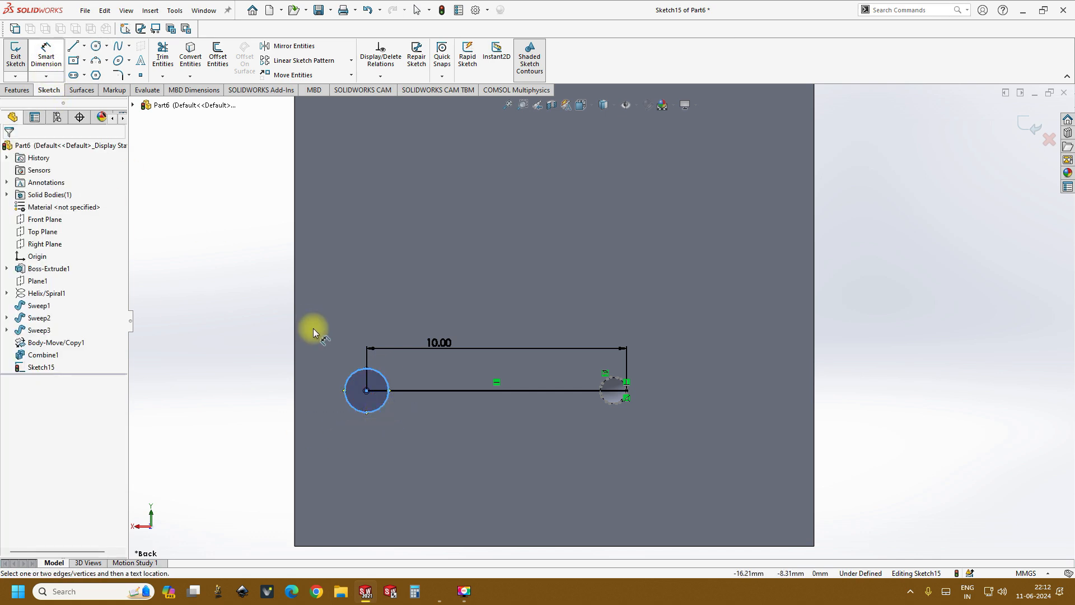
click(353, 368)
click(346, 353)
text(1.75)
key(Return)
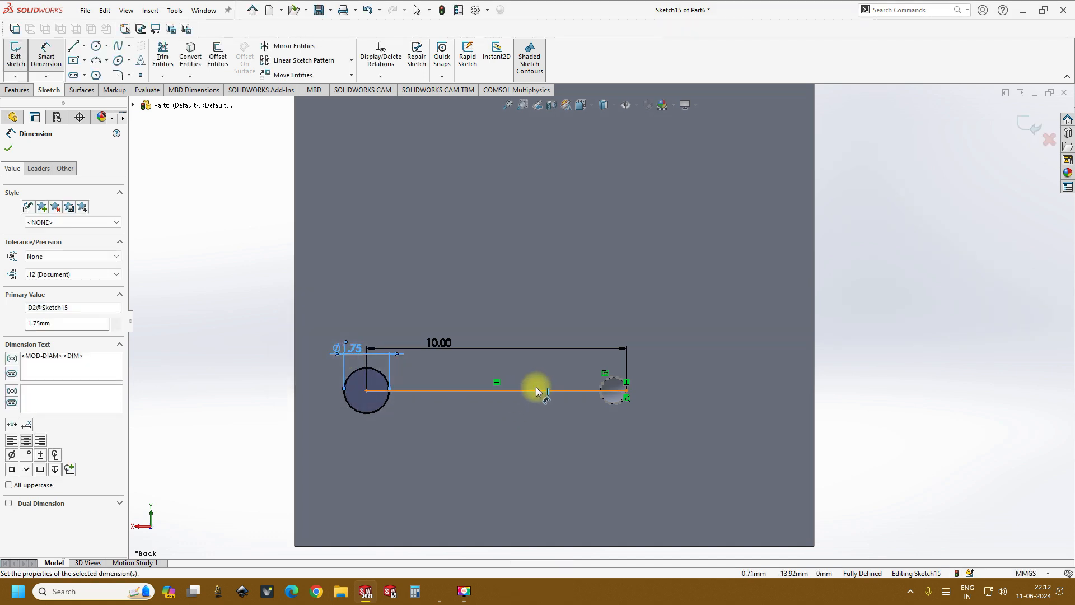
Sketch a vertical line about 5.2 mm long upward from the horizontal line, between the circle and the hole.
click(75, 50)
click(459, 390)
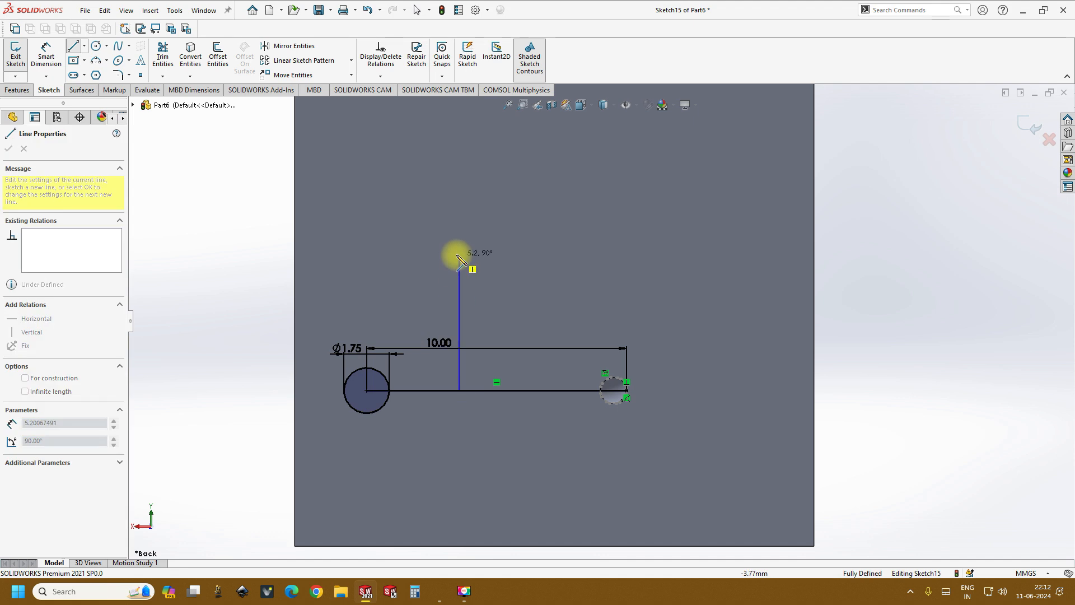
click(459, 256)
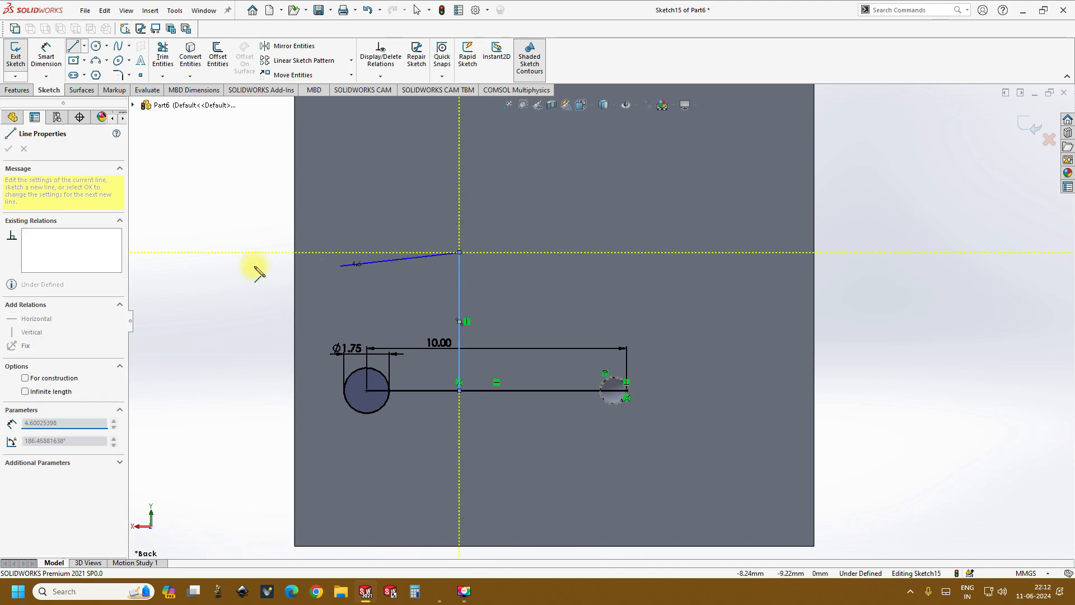
right_click(241, 288)
click(263, 297)
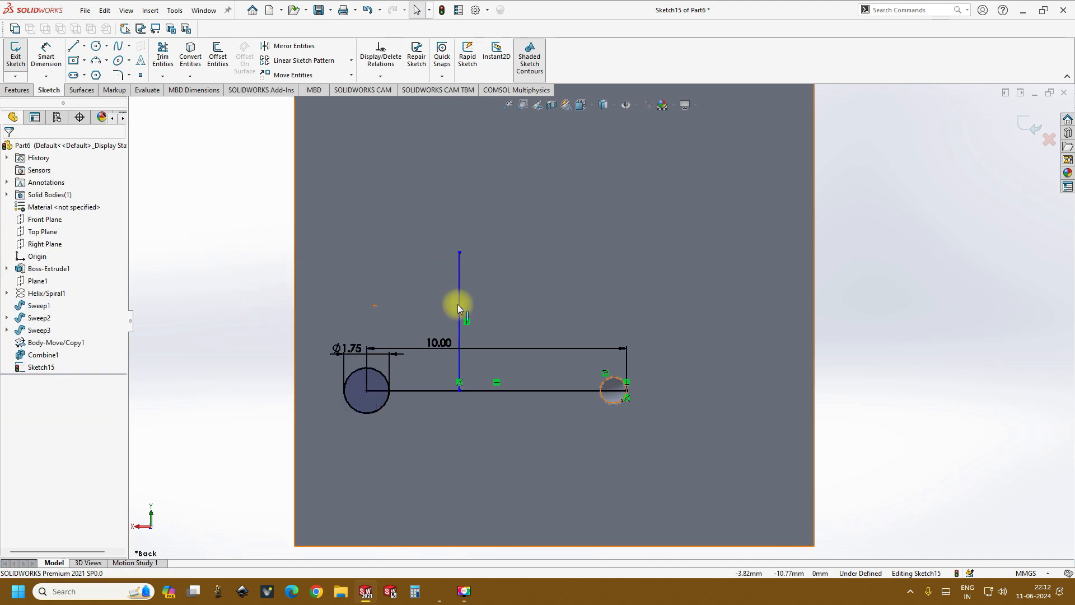
Reposition the vertical line so it extends about 2.7 mm downward from the horizontal line.
click(458, 266)
drag(460, 390, 457, 460)
click(233, 381)
Dimension the vertical line's horizontal distance from the 1.75 mm circle's centre and set it to 4 mm.
click(46, 53)
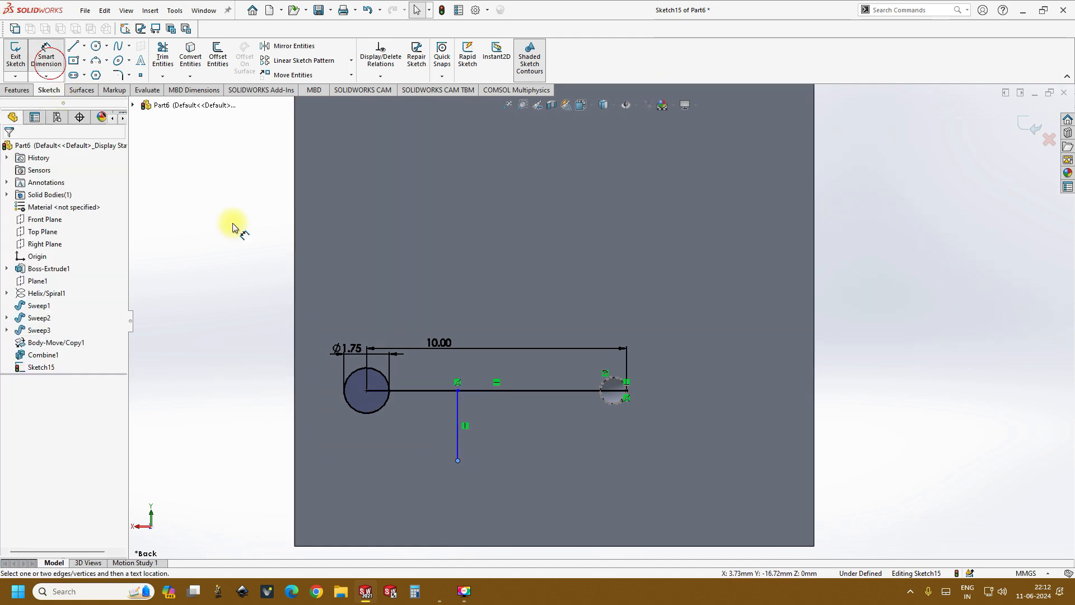
click(456, 413)
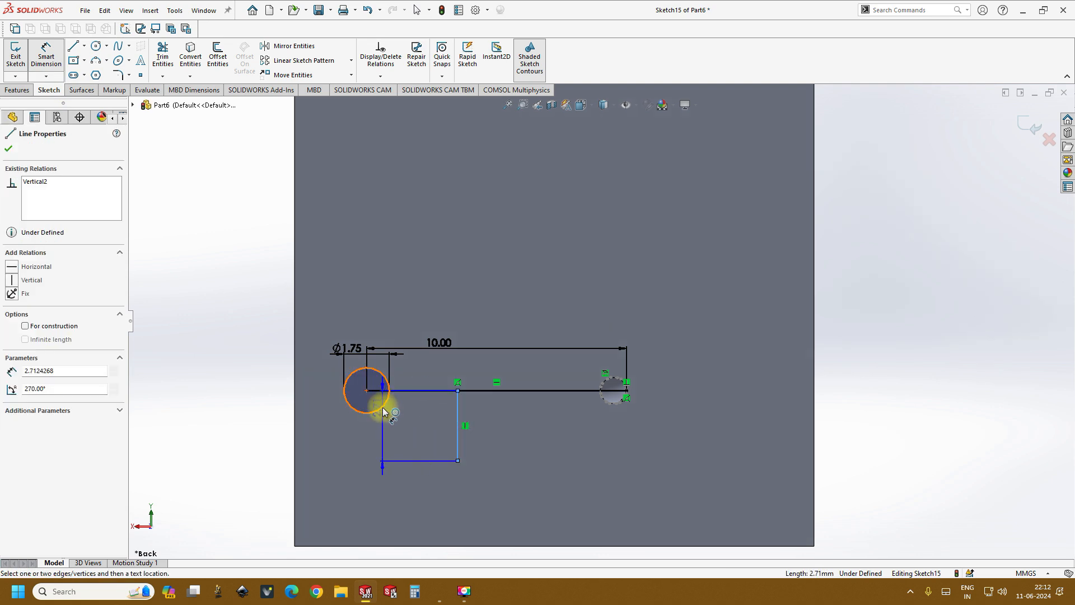
click(384, 407)
click(402, 249)
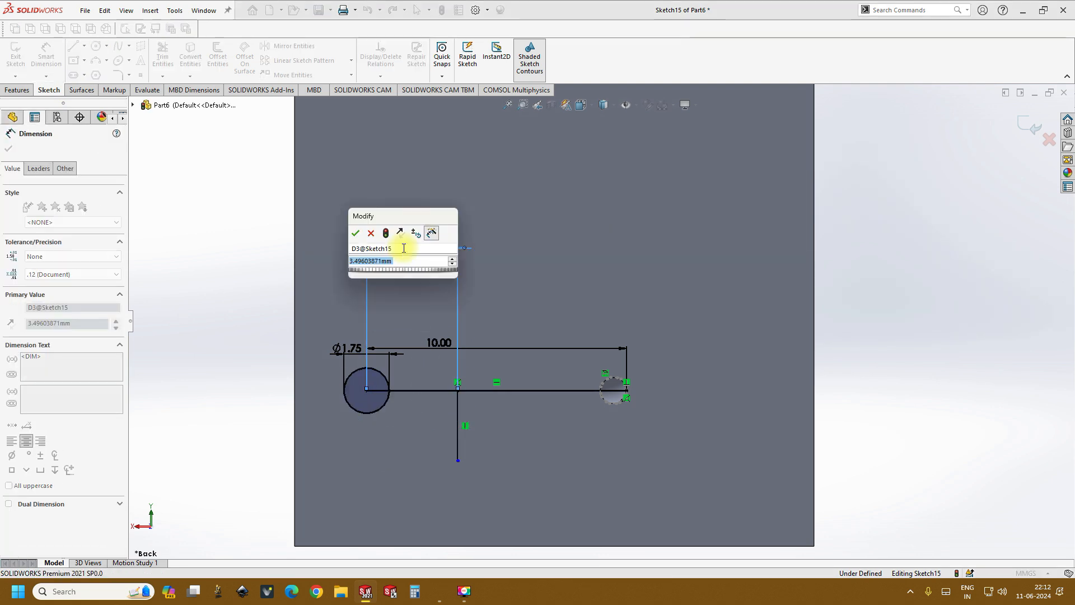
text(3)
key(Return)
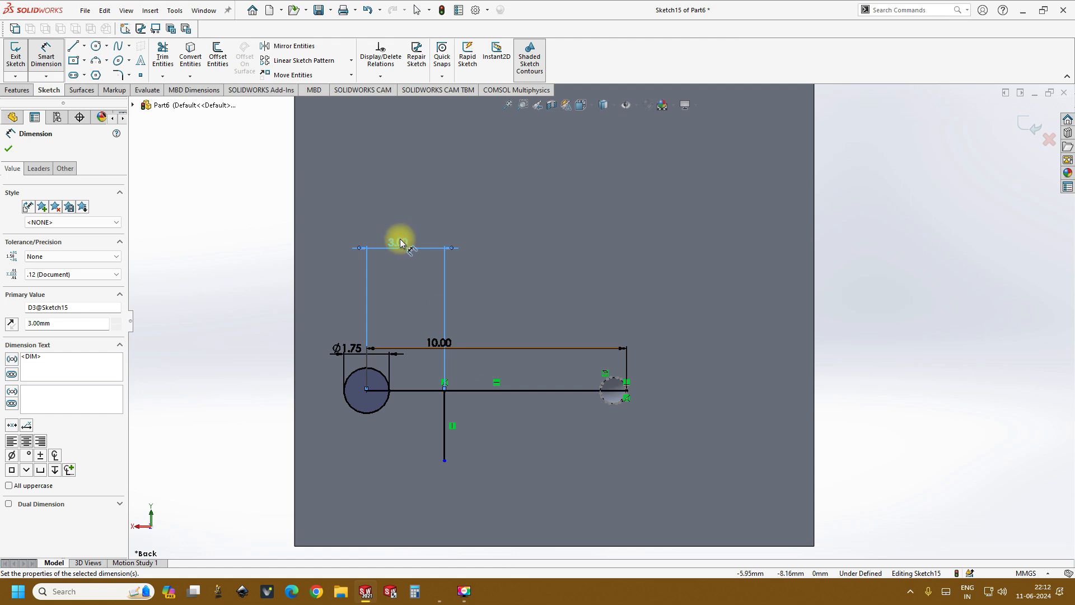
double_click(399, 243)
key(Return)
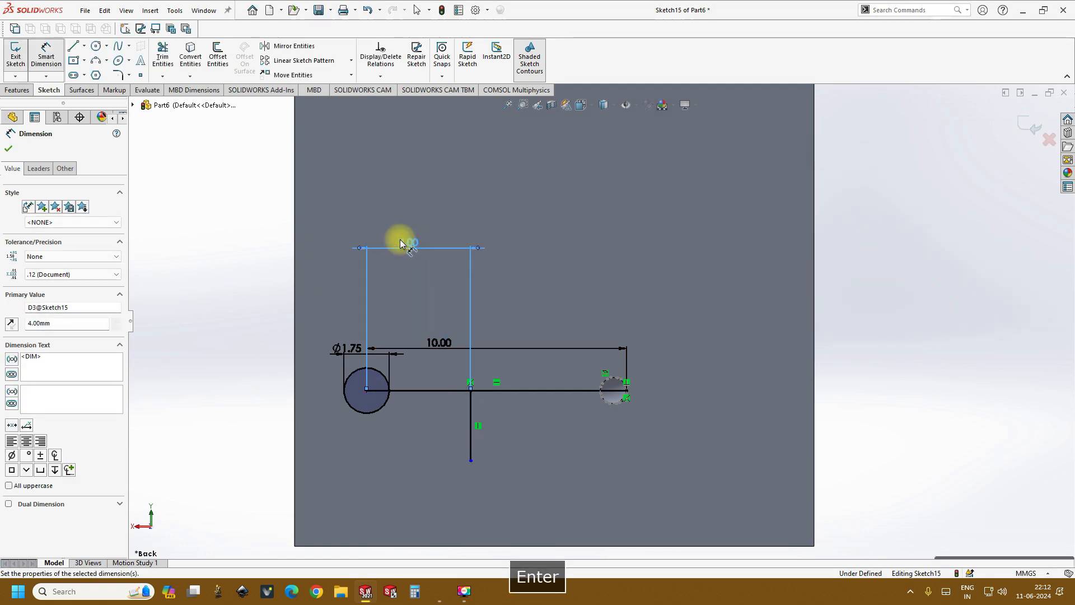
Sketch a circle centred on the vertical line's lower endpoint and set its diameter to 1.75 mm.
click(93, 50)
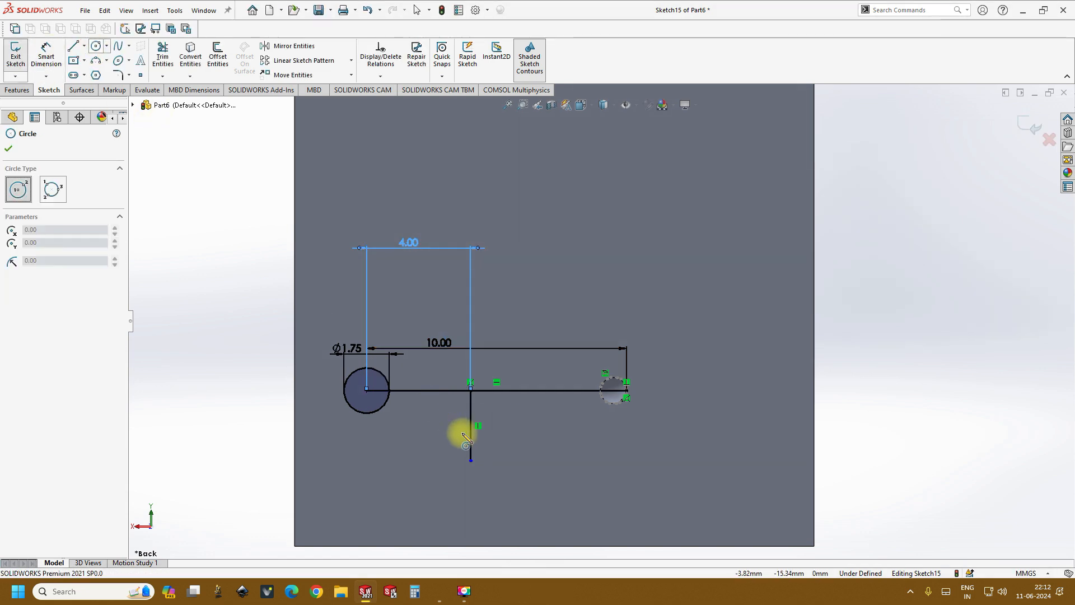
click(471, 460)
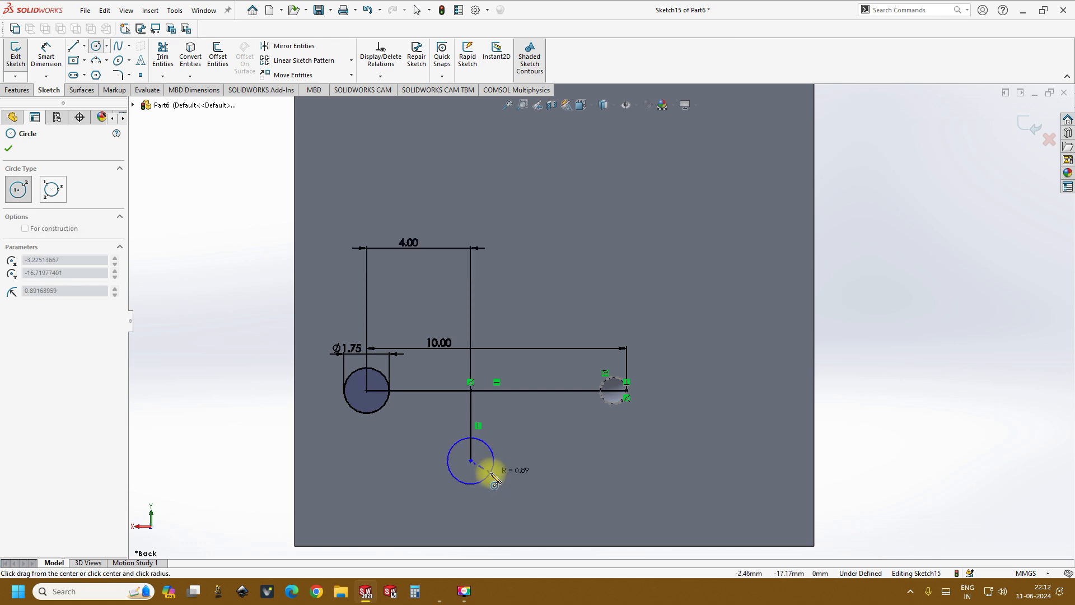
click(488, 475)
click(41, 50)
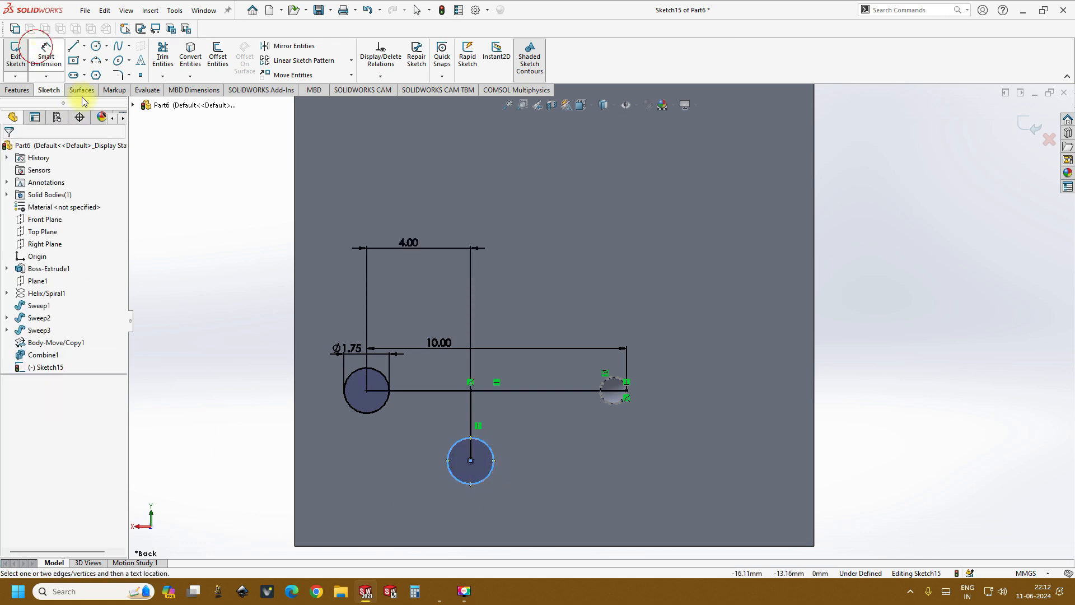
click(492, 454)
click(528, 471)
text(1.75)
key(Return)
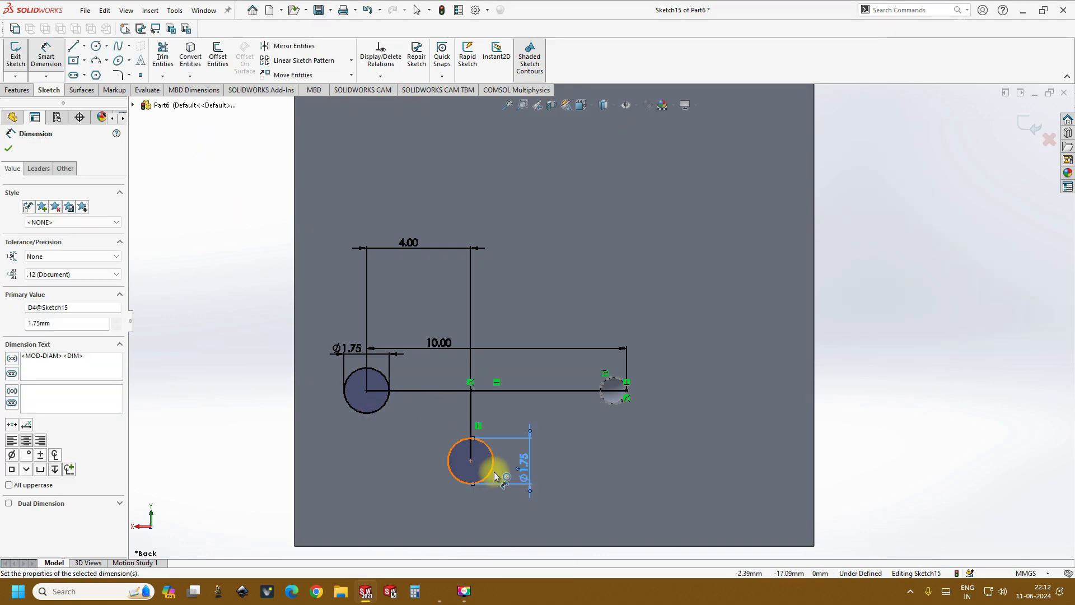
Dimension the vertical line's length to 2.5 mm.
click(471, 427)
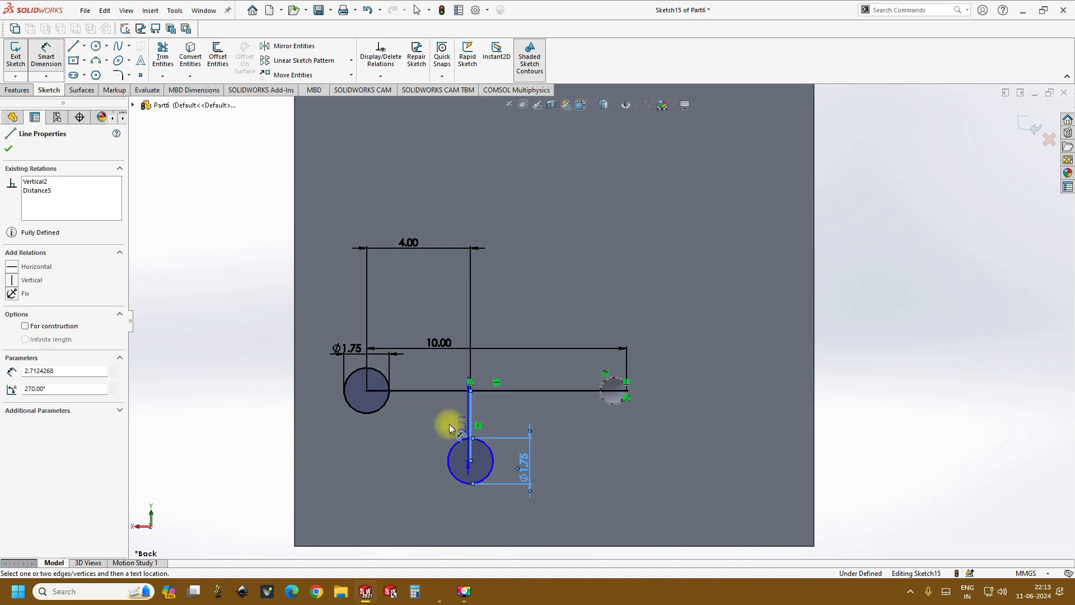
click(418, 429)
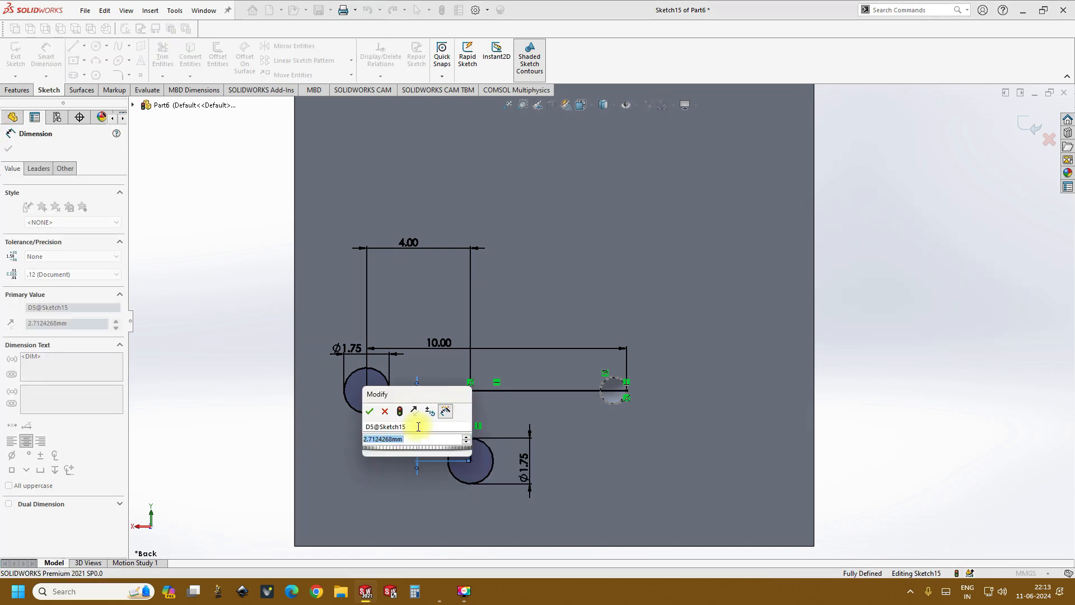
text(2.5)
key(Return)
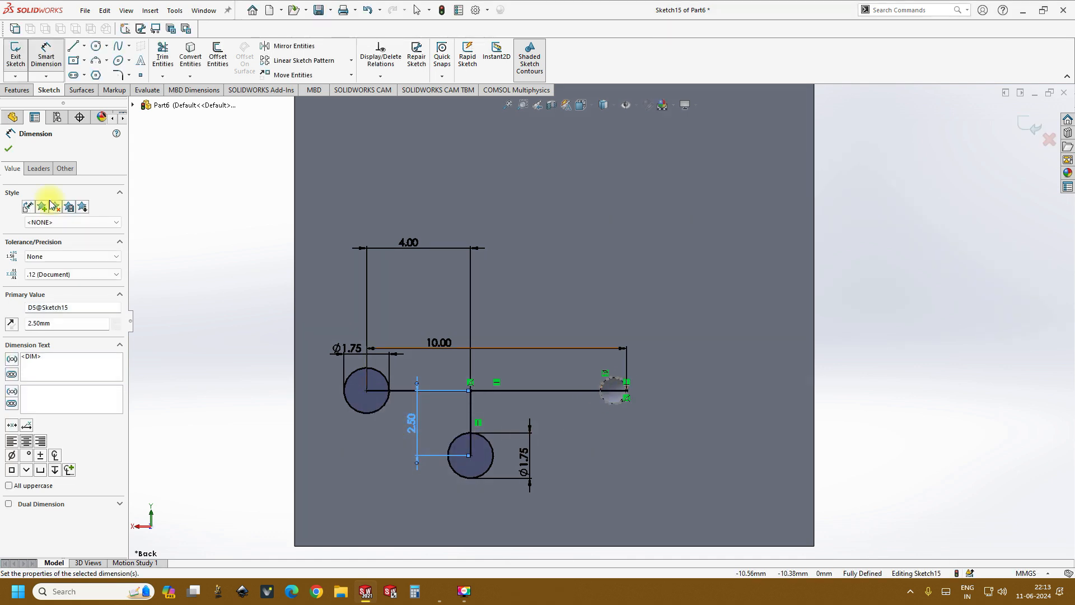
Offset the horizontal and vertical lines 0.5 mm in both directions, converting the base lines to construction geometry.
click(219, 57)
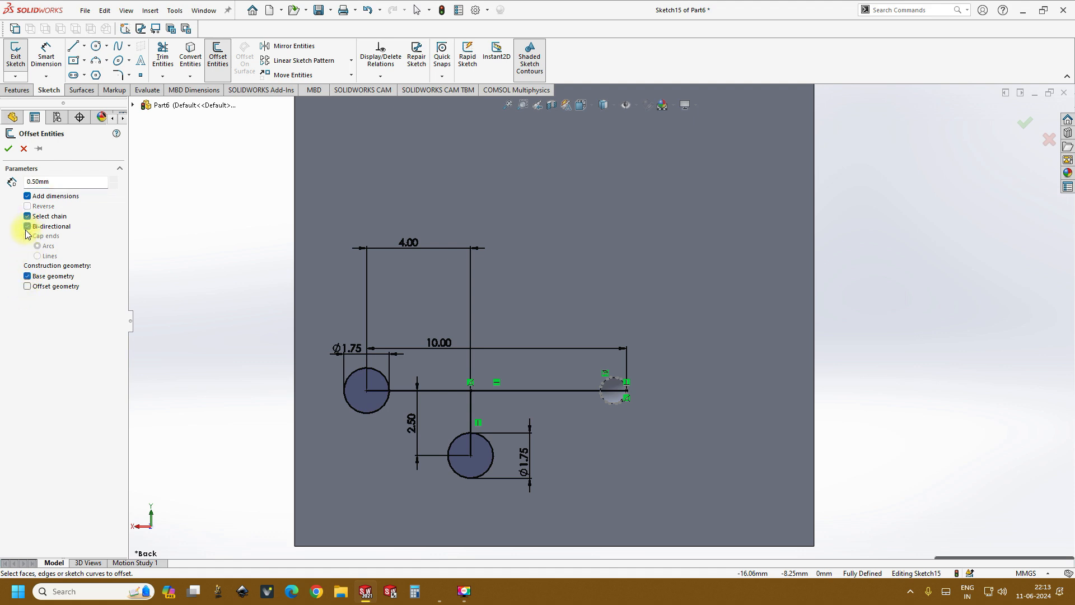
click(426, 389)
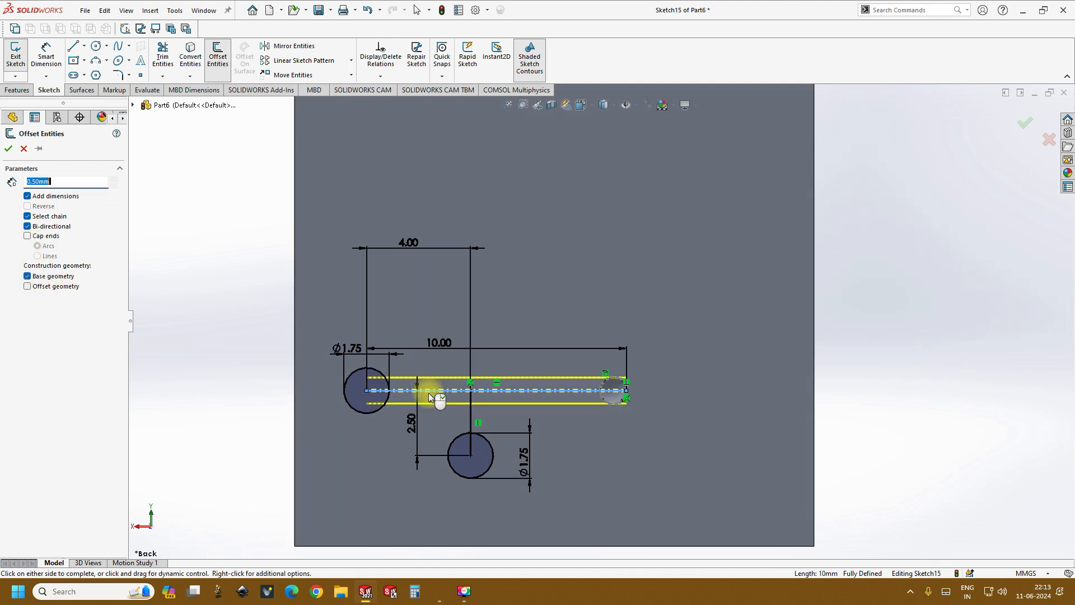
click(470, 420)
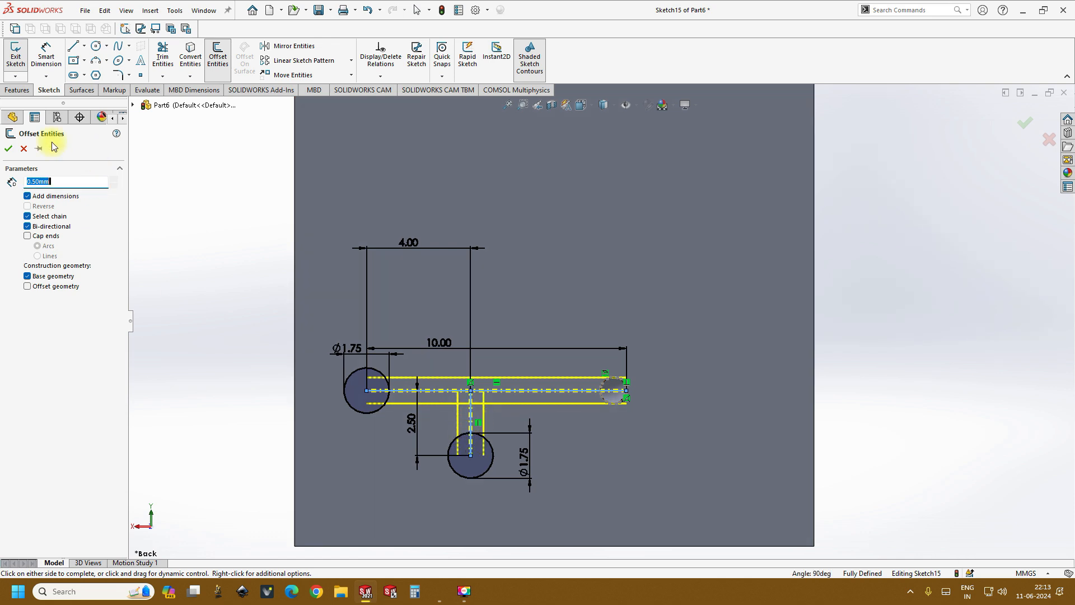
click(8, 149)
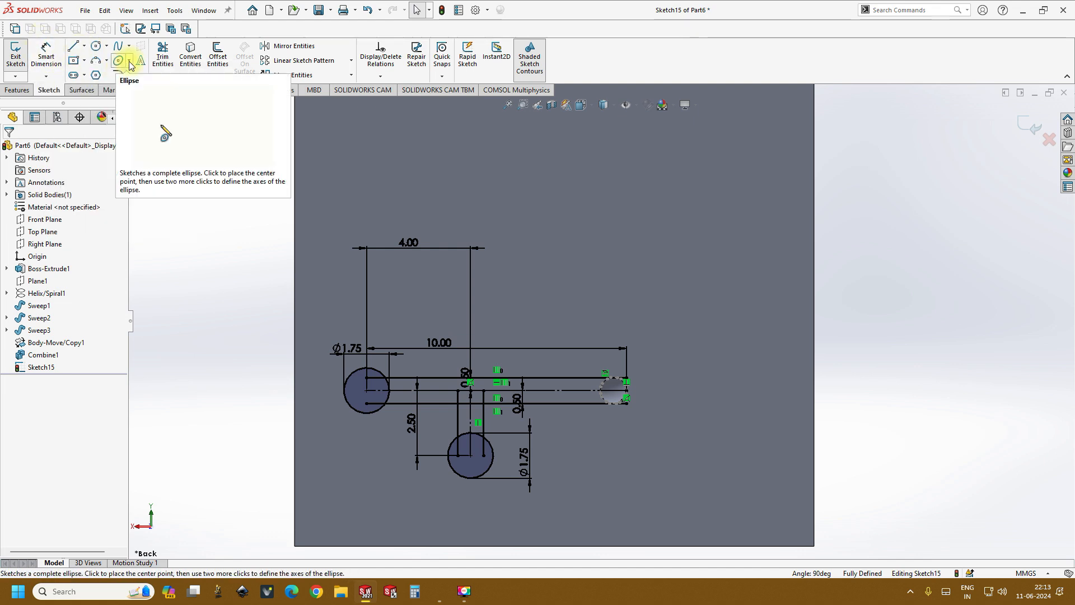
Trim the horizontal channel's offset lines inside the left circle and the circle's arc between them, using Trim to closest.
click(163, 56)
scroll(324, 336, down, 5)
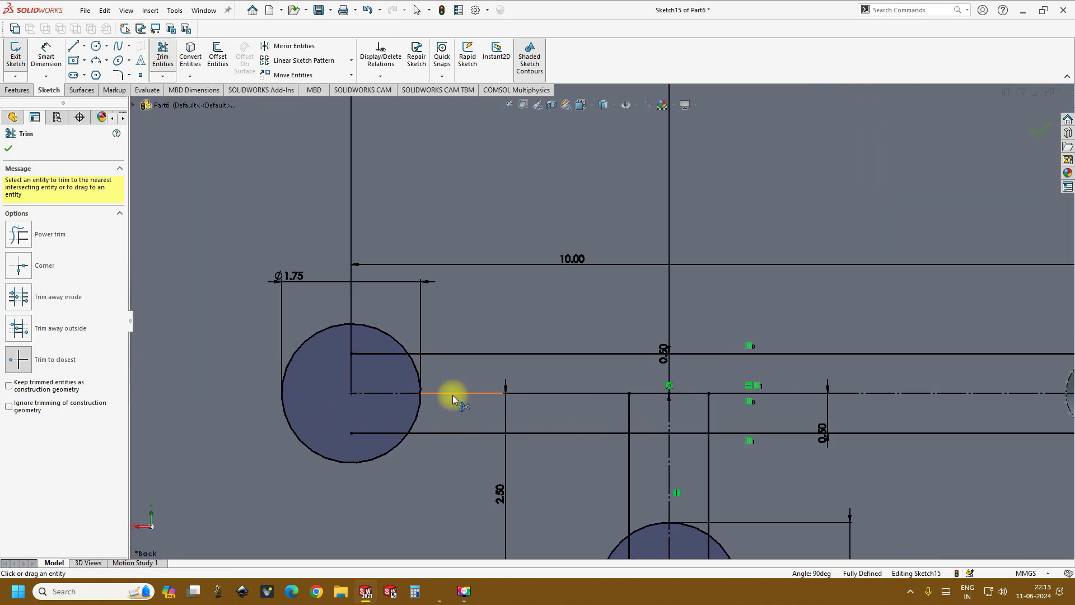
click(388, 357)
click(420, 379)
click(418, 413)
click(383, 436)
Trim the overlapping segments where the vertical branch meets the lower circle and the horizontal channel.
scroll(728, 456, up, 4)
scroll(703, 334, down, 4)
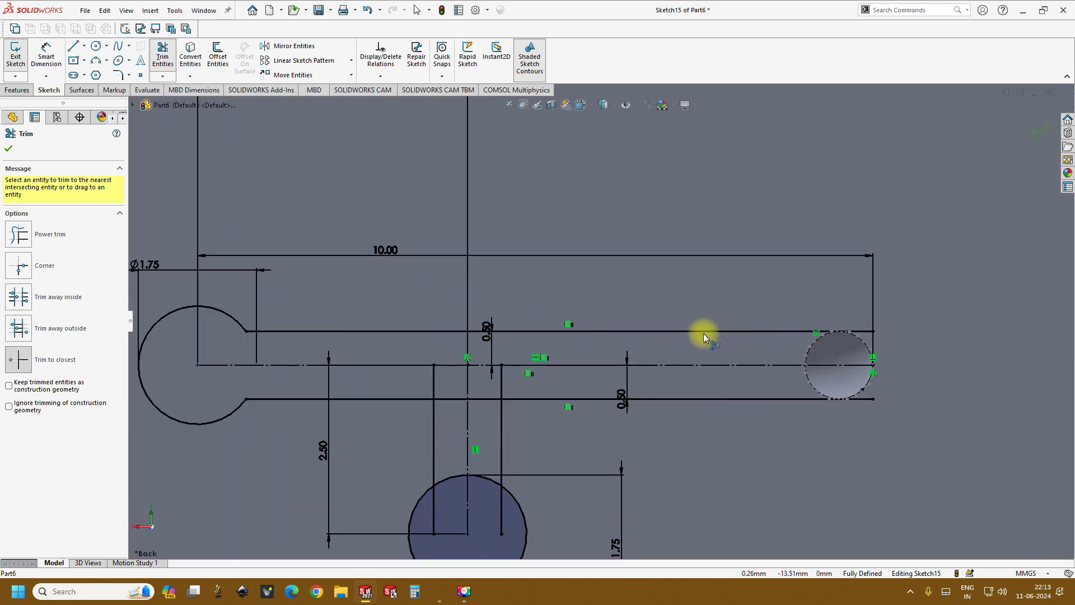
click(470, 483)
click(497, 481)
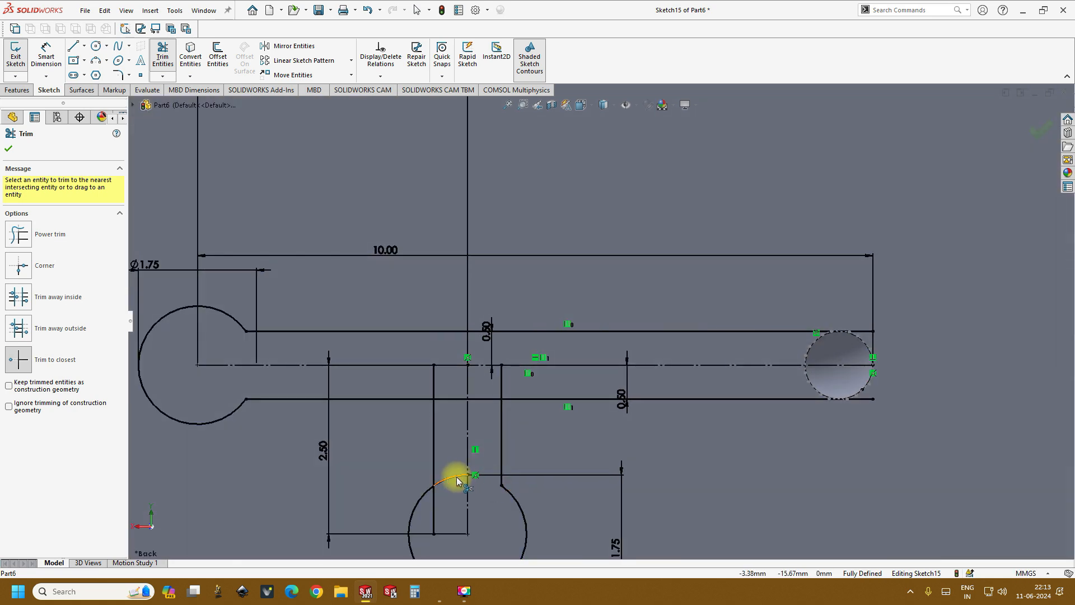
click(433, 507)
click(479, 400)
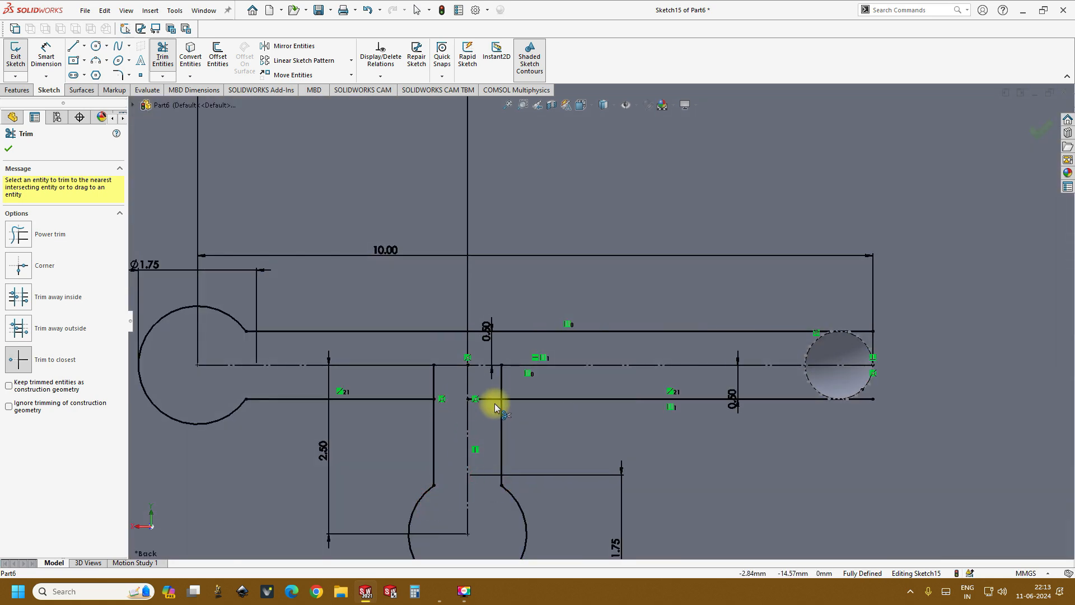
click(500, 385)
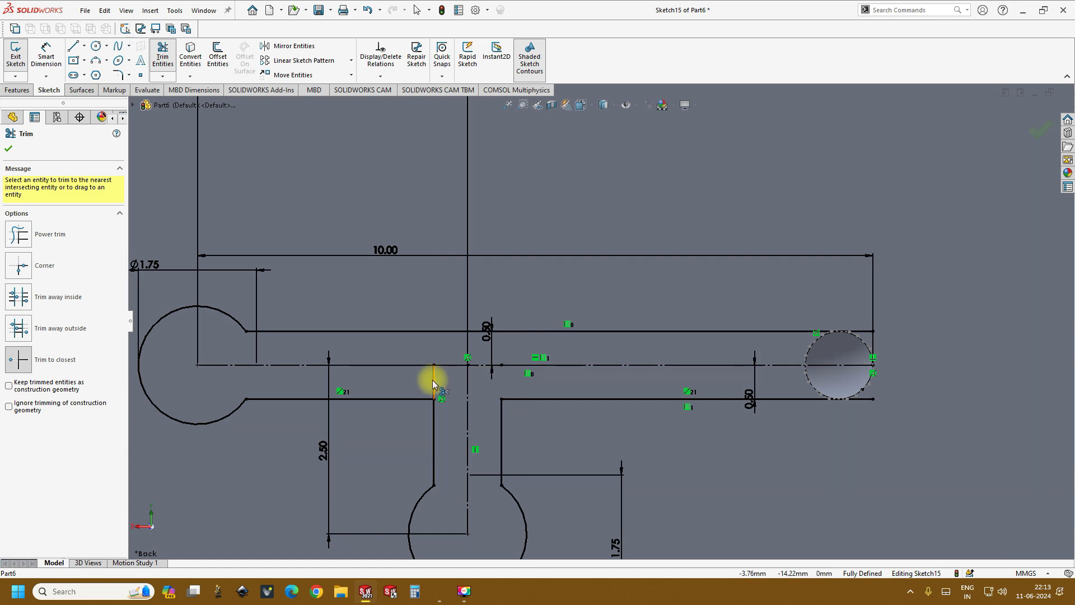
Trim the end of the horizontal channel's lower line that extends past its tangent point with the existing hole.
scroll(829, 343, up, 4)
scroll(619, 340, down, 4)
scroll(496, 330, up, 3)
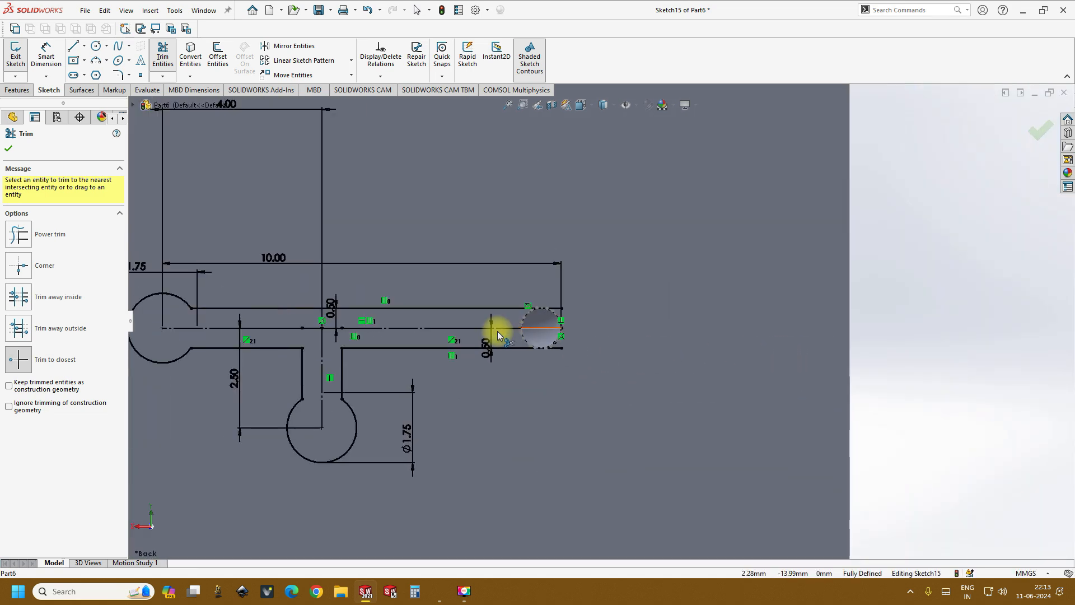
scroll(592, 331, down, 4)
scroll(647, 342, down, 2)
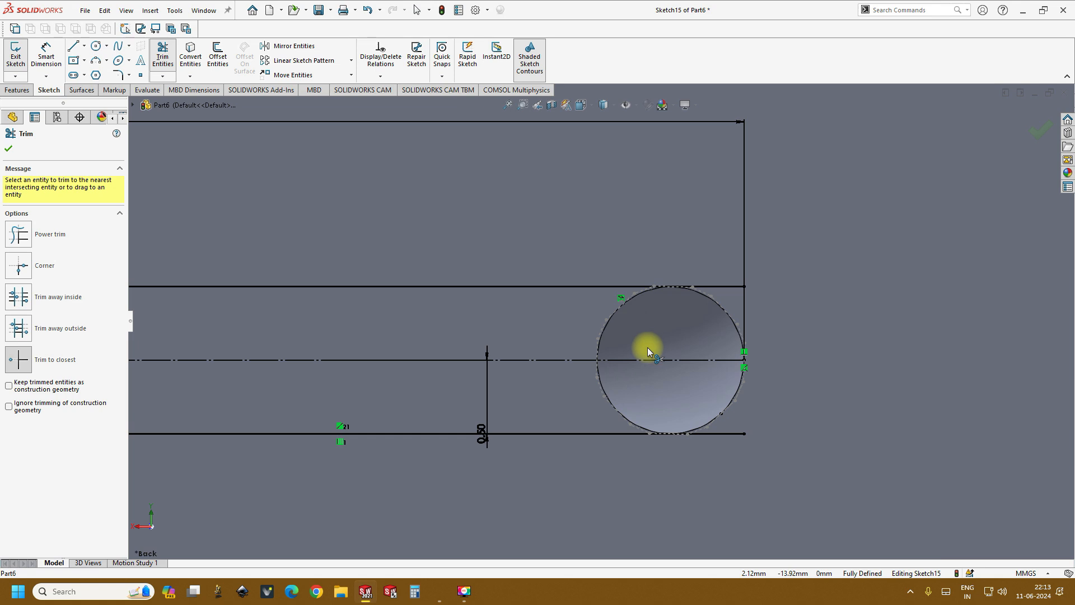
click(721, 436)
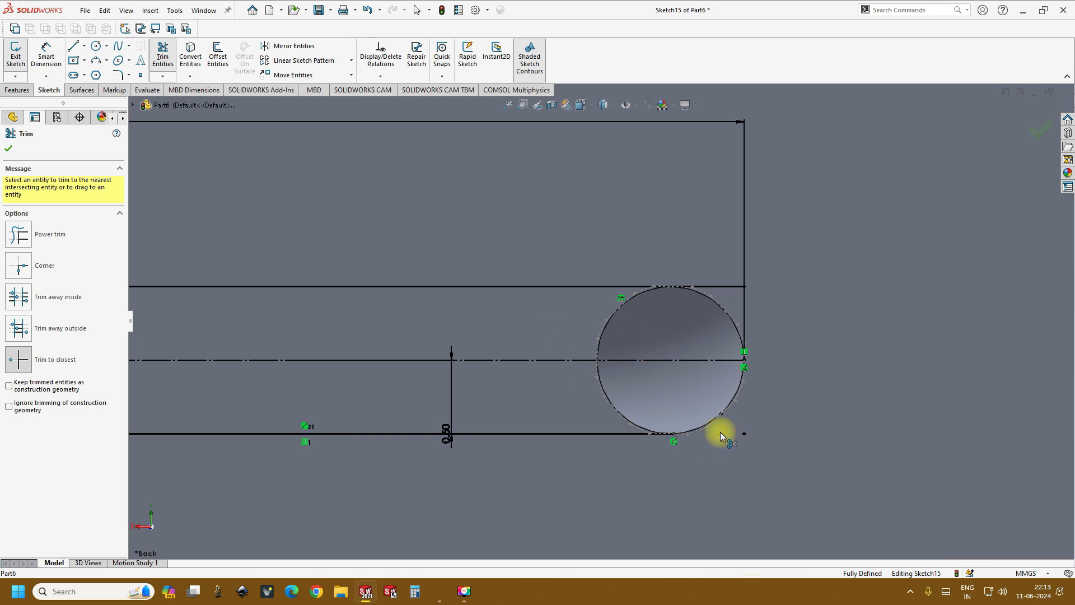
click(725, 289)
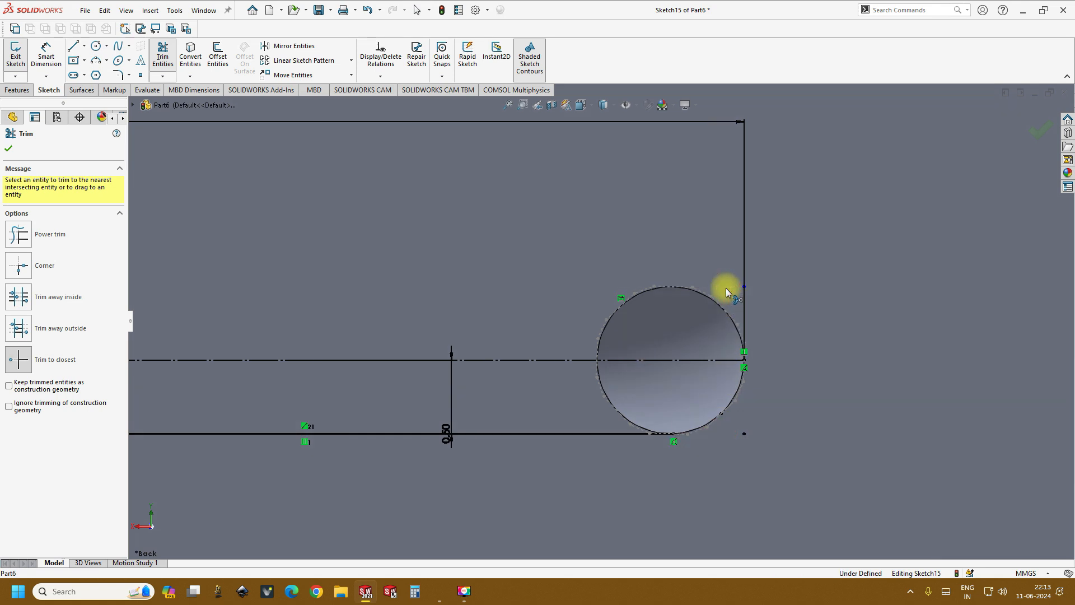
key(ctrl+z)
key(ctrl+z)
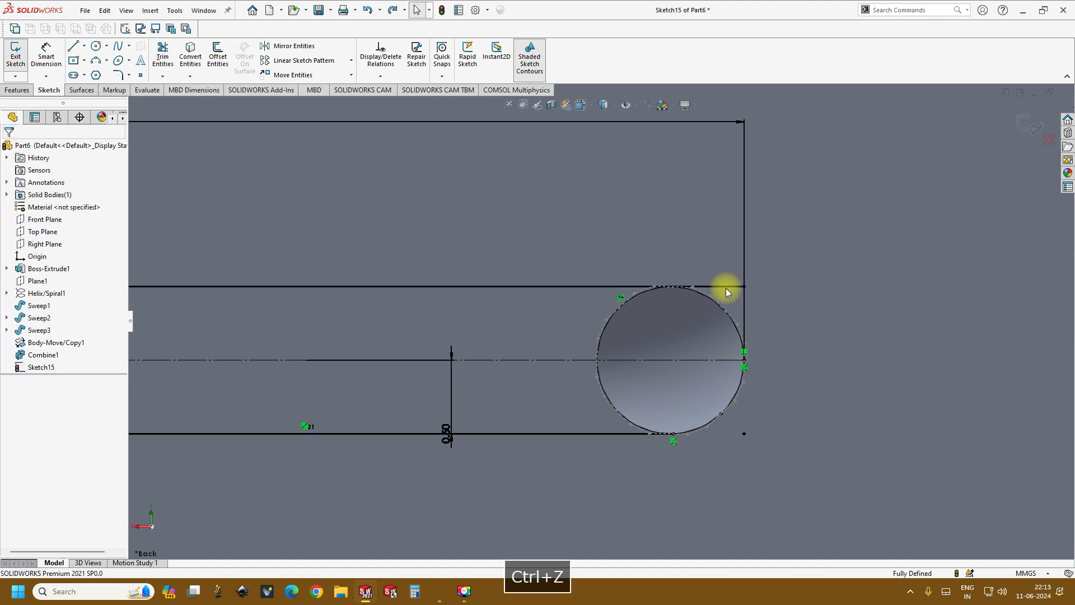
Add a Tangent relation between the horizontal channel's upper line and the existing hole's edge curve.
scroll(704, 281, down, 2)
scroll(610, 324, up, 3)
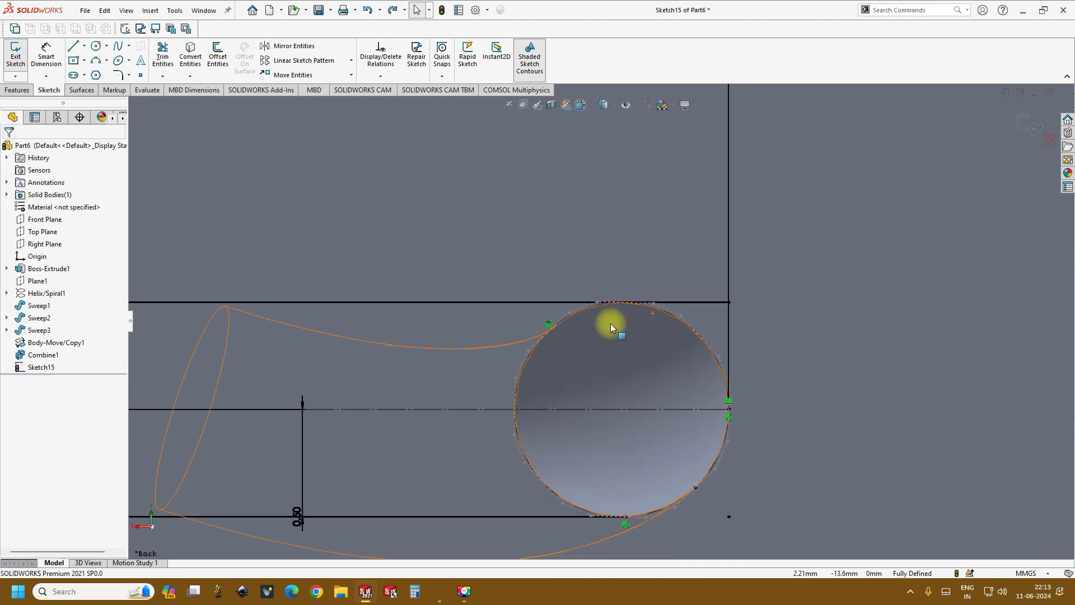
scroll(539, 313, up, 3)
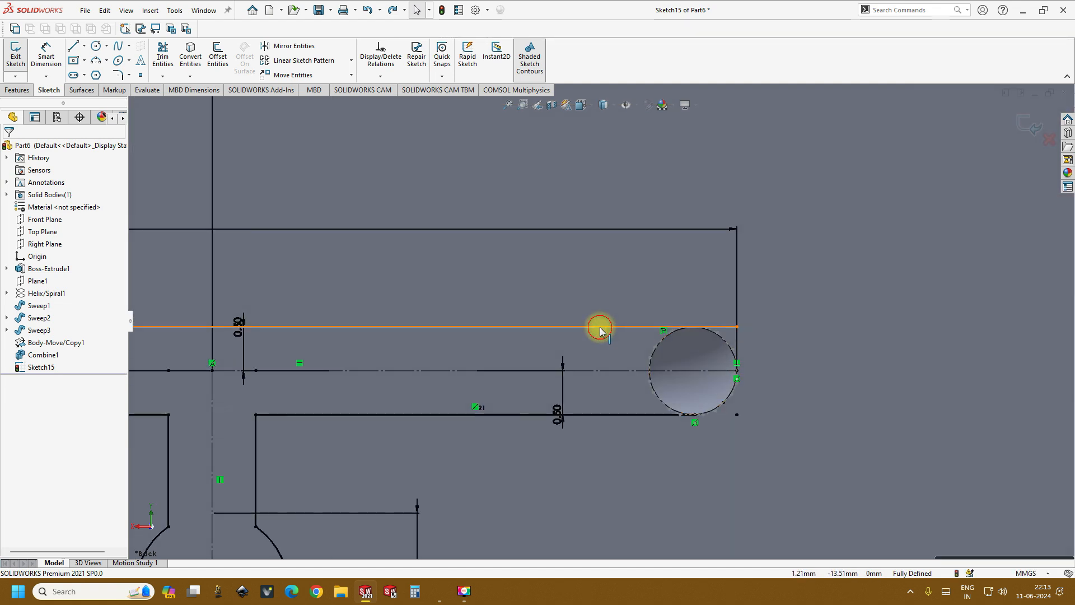
click(599, 328)
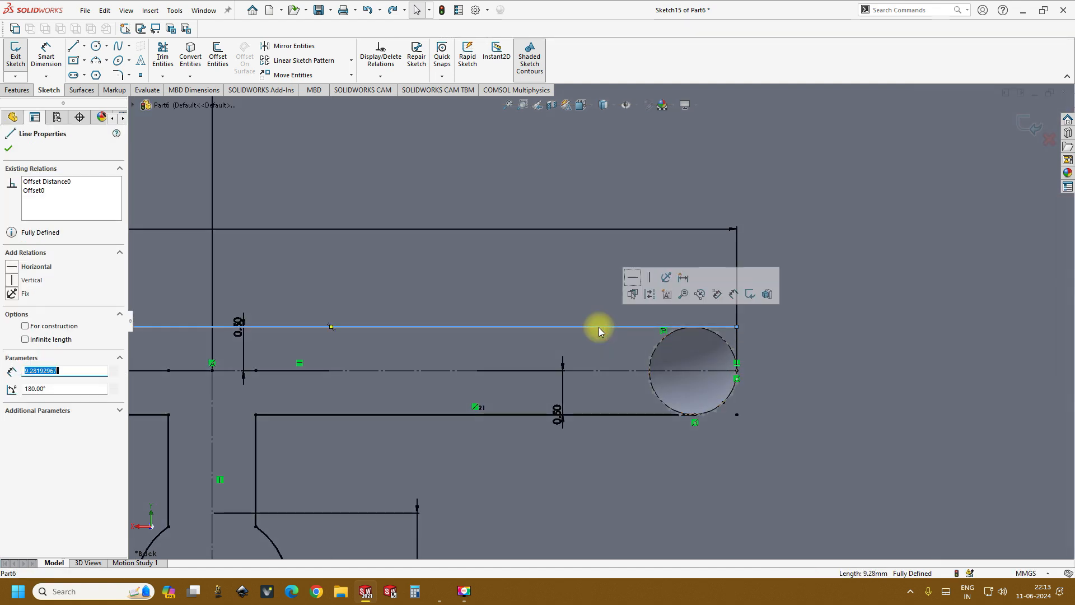
ctrl+click(667, 338)
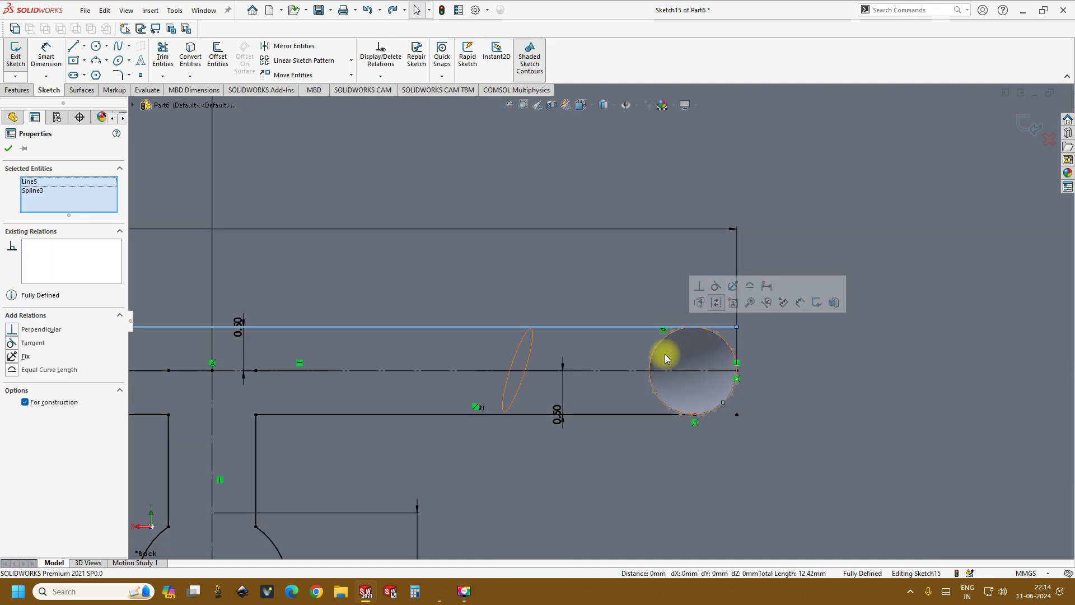
click(12, 344)
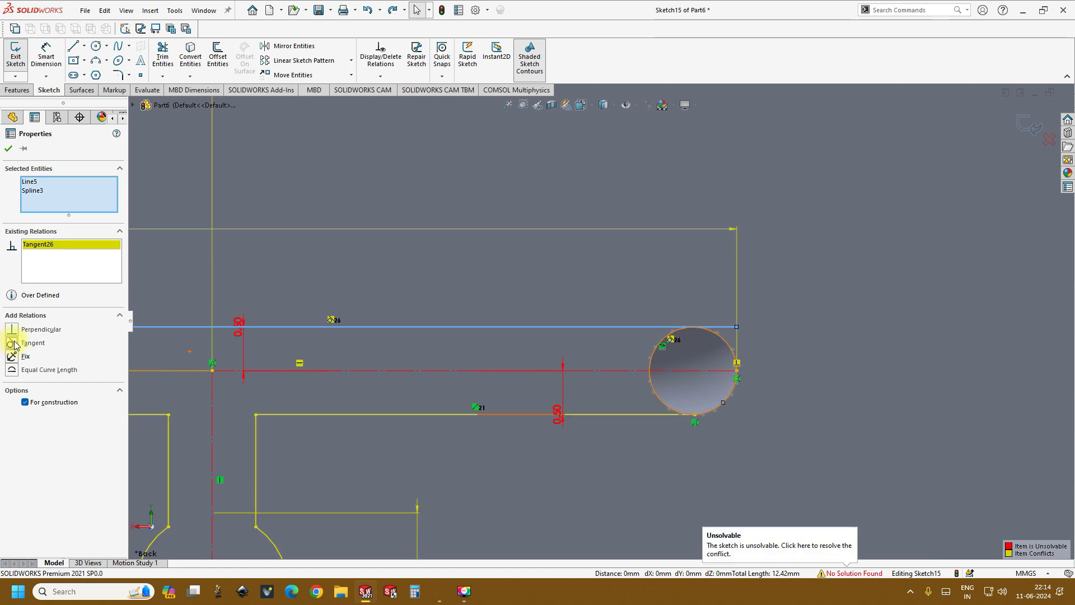
click(10, 149)
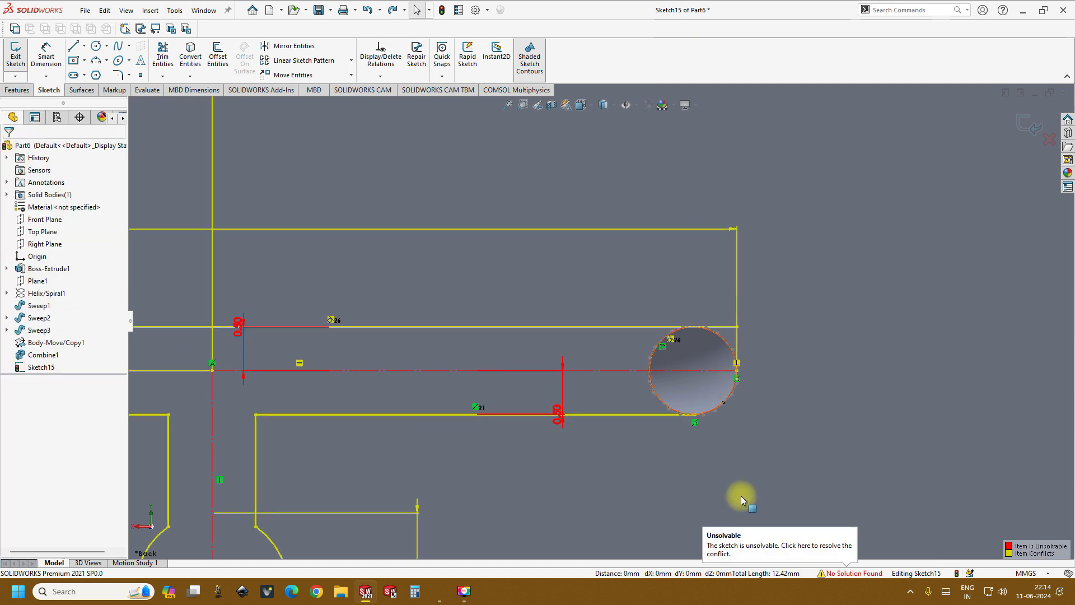
Delete the two 0.50 mm offset dimensions on the horizontal channel.
click(564, 414)
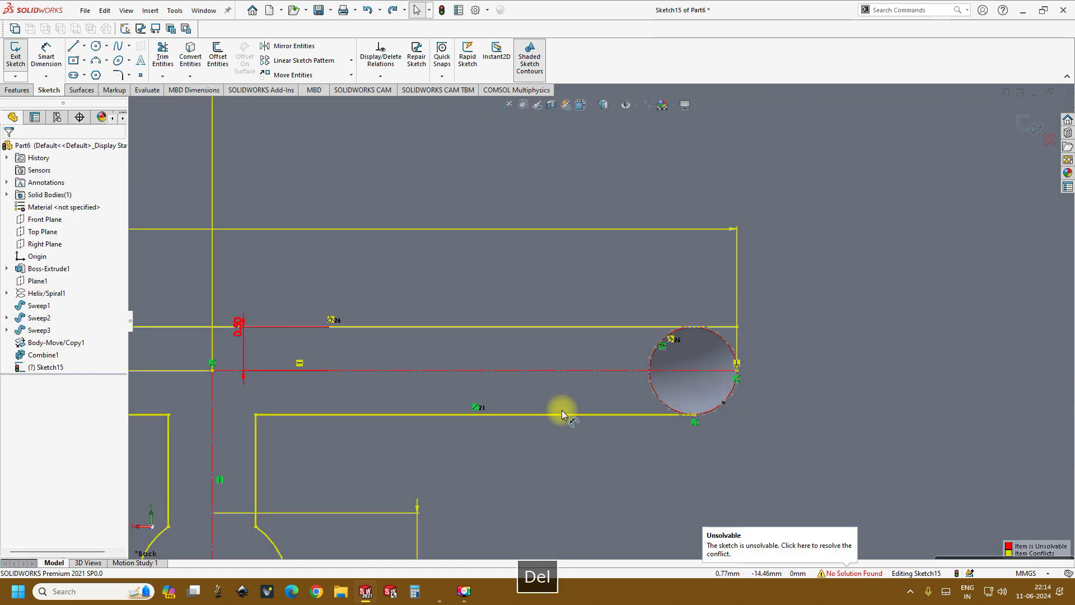
scroll(562, 410, up, 2)
click(298, 327)
key(Delete)
Dimension the distance between the horizontal channel's upper and lower lines and set it to 1.00 mm.
scroll(334, 382, up, 3)
scroll(418, 334, down, 3)
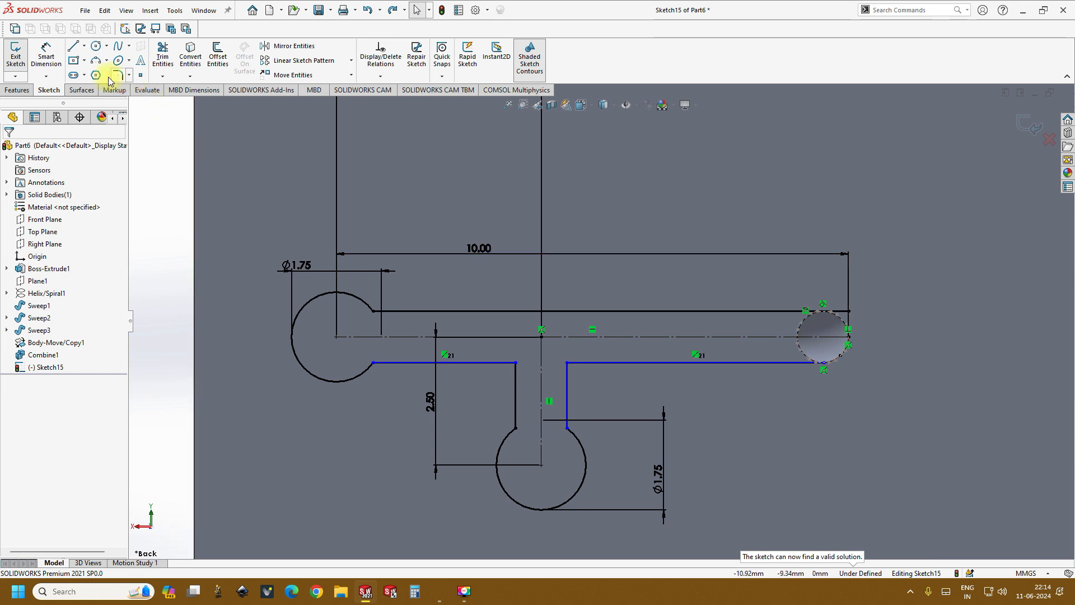
click(54, 56)
click(644, 361)
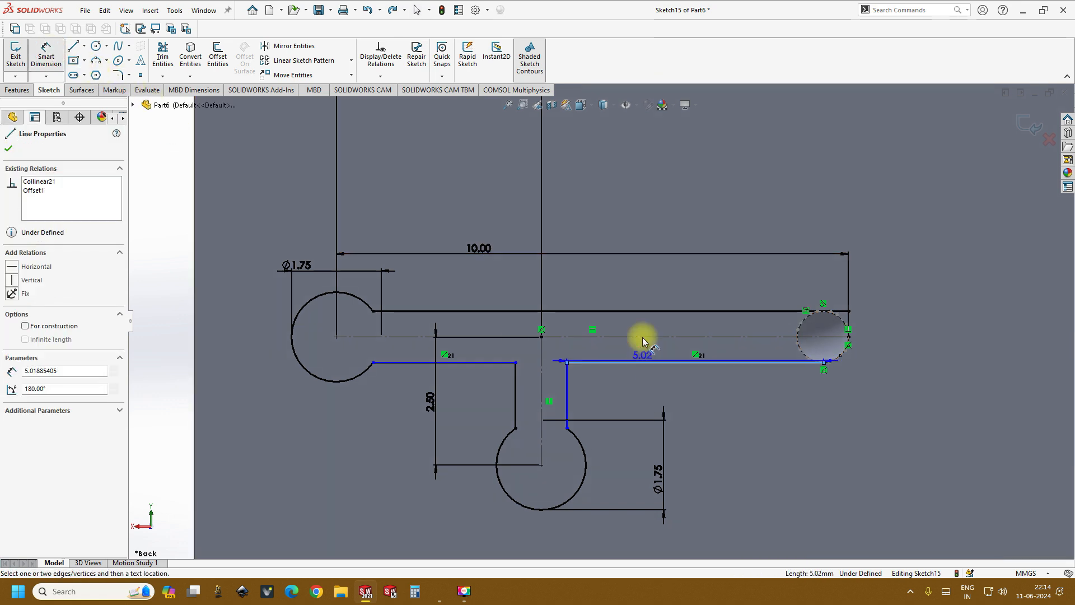
click(644, 309)
click(647, 289)
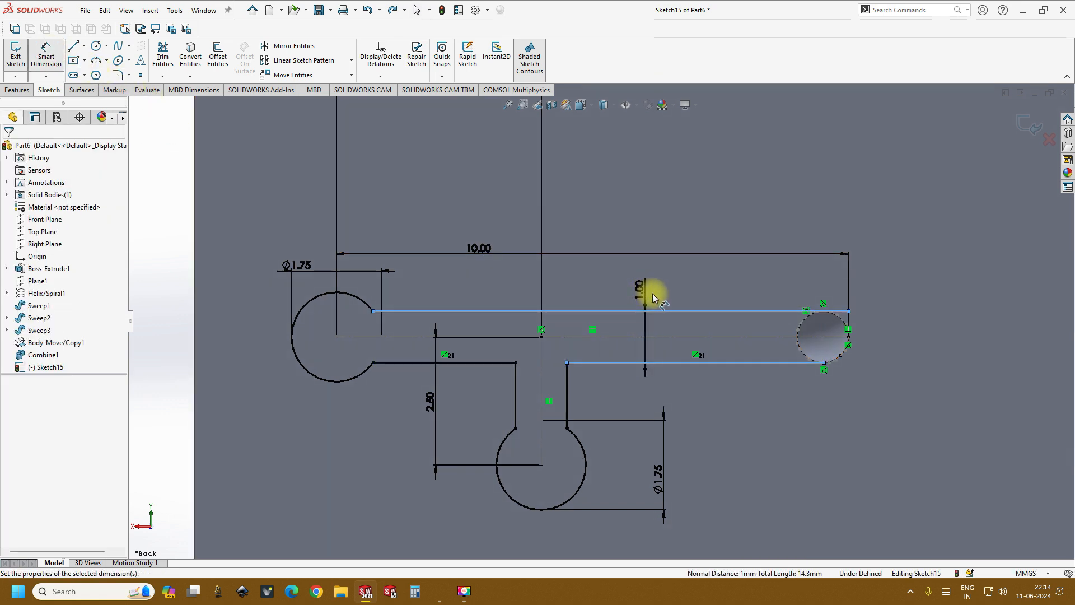
click(599, 276)
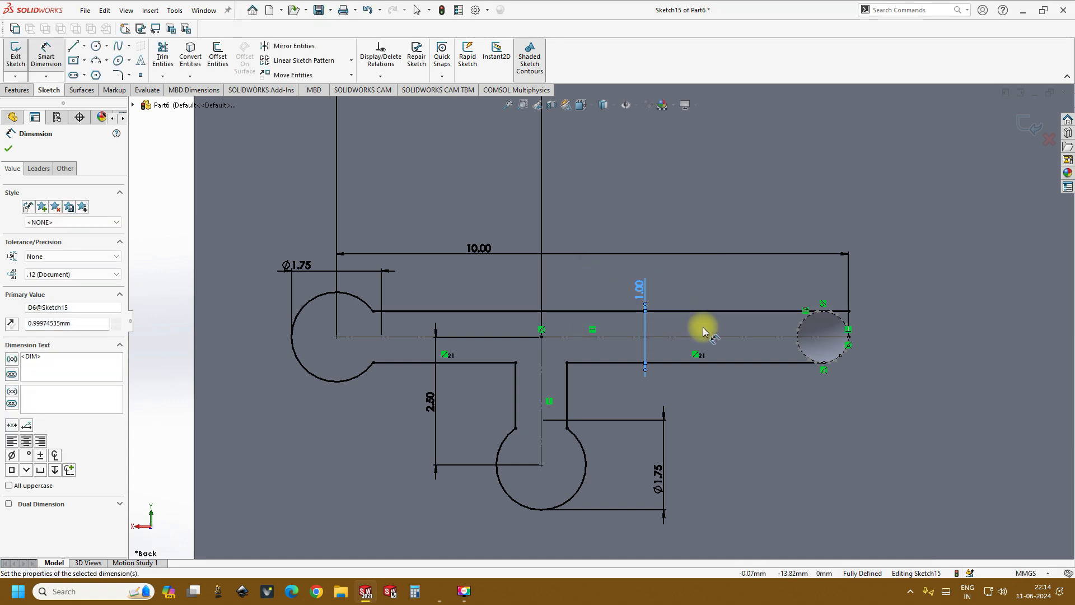
scroll(704, 327, down, 2)
scroll(688, 308, up, 4)
double_click(459, 312)
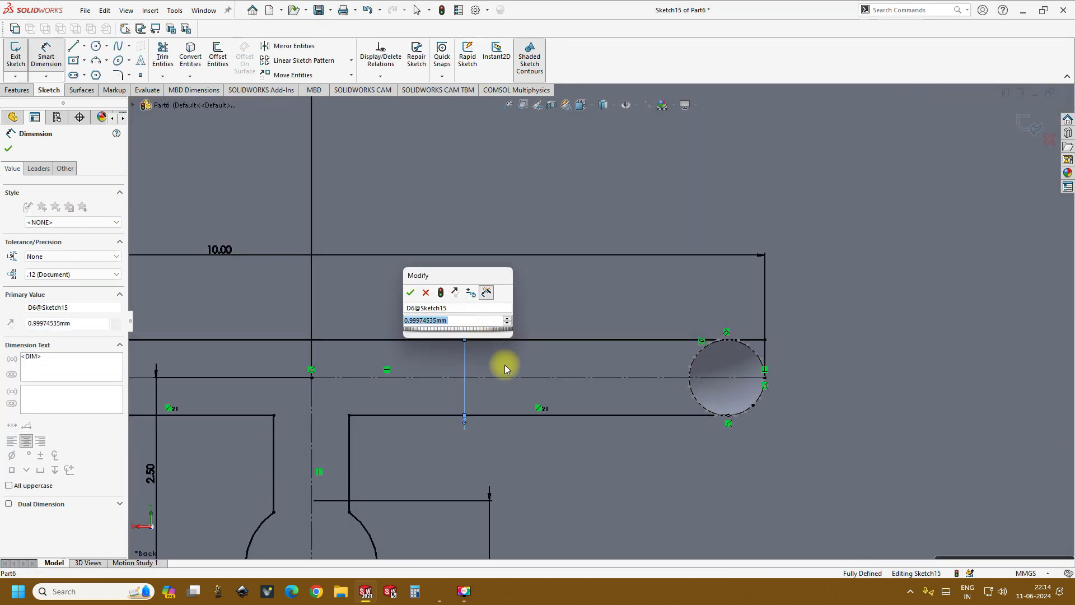
key(Return)
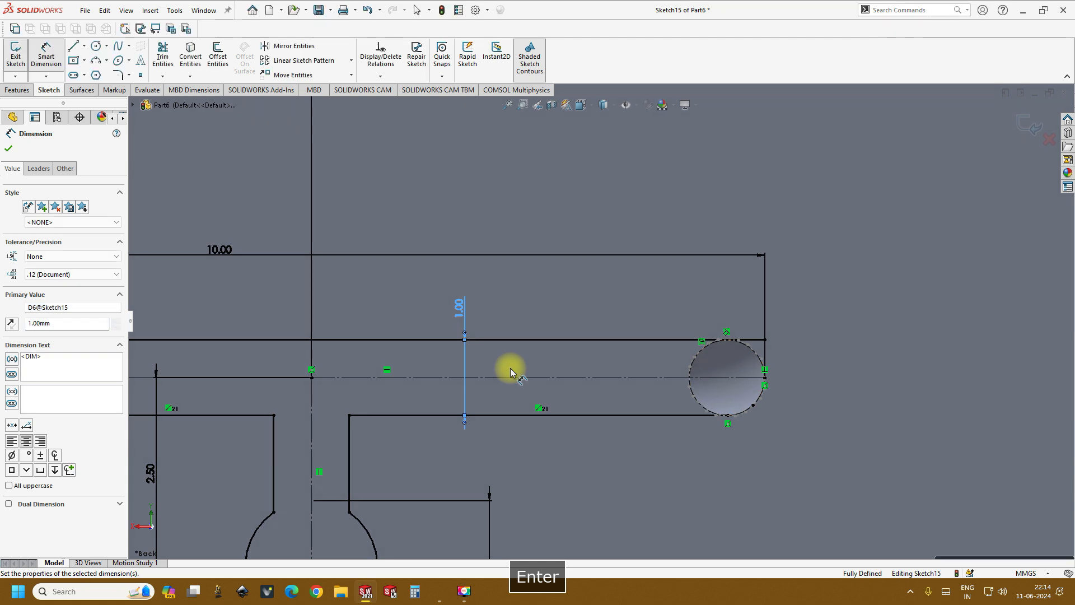
click(9, 149)
Trim the end of the horizontal channel's upper line that extends past its tangent point with the existing hole.
scroll(782, 284, down, 1)
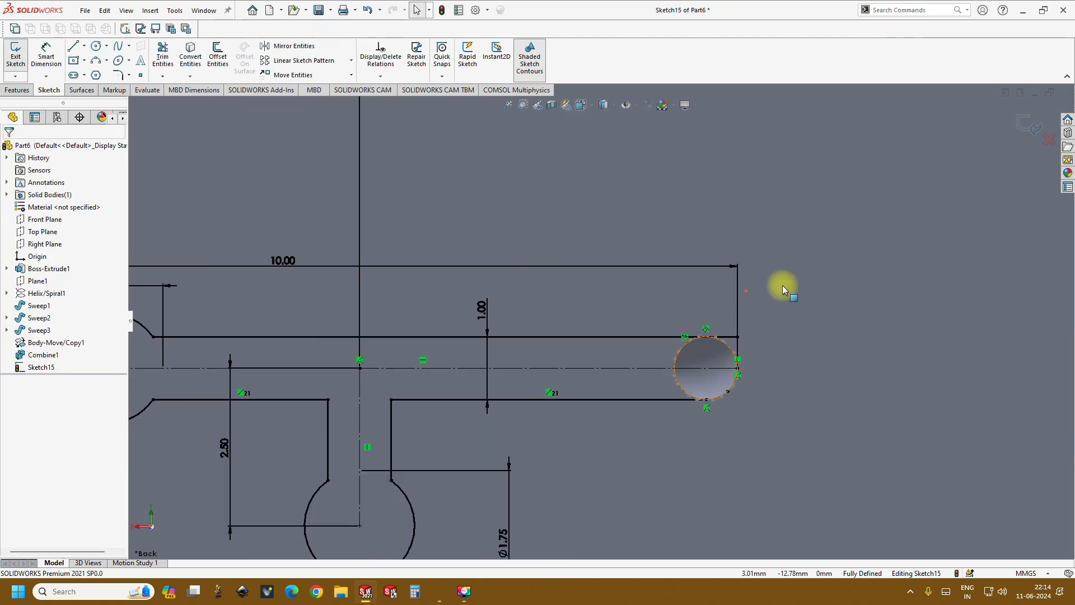
scroll(690, 318, up, 3)
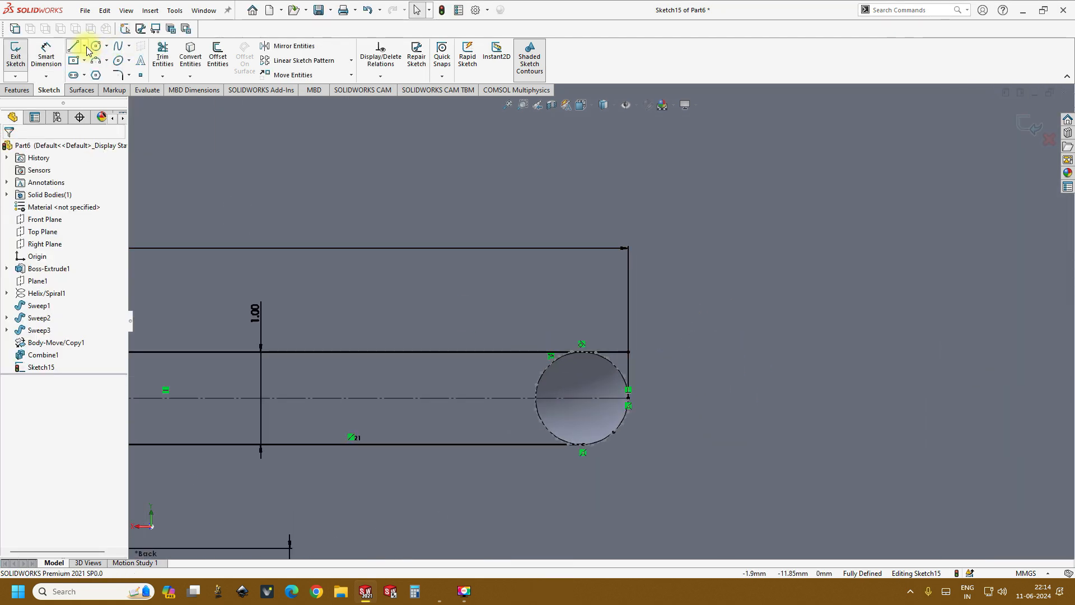
click(163, 56)
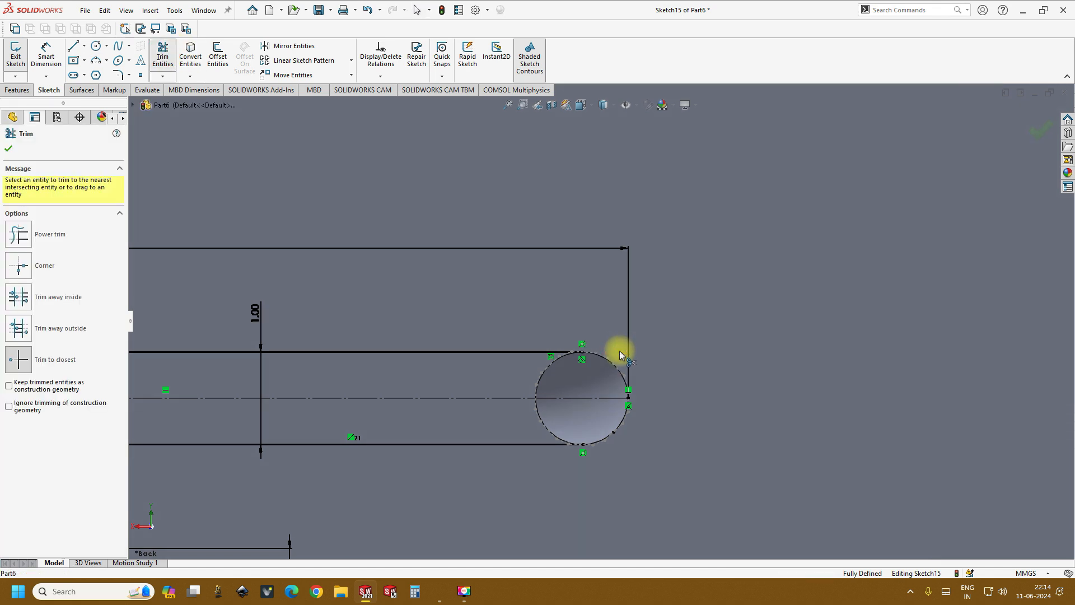
scroll(598, 325, up, 2)
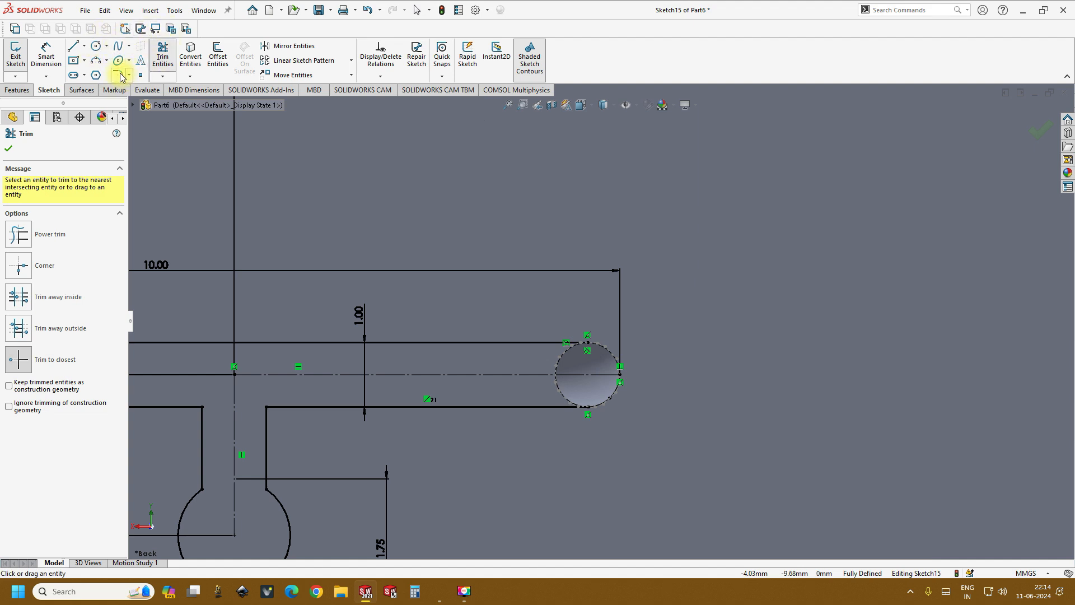
Draw a three-point arc of about 0.5 mm radius along the hole's channel-side edge, joining the ends of the channel's upper and lower lines.
click(96, 60)
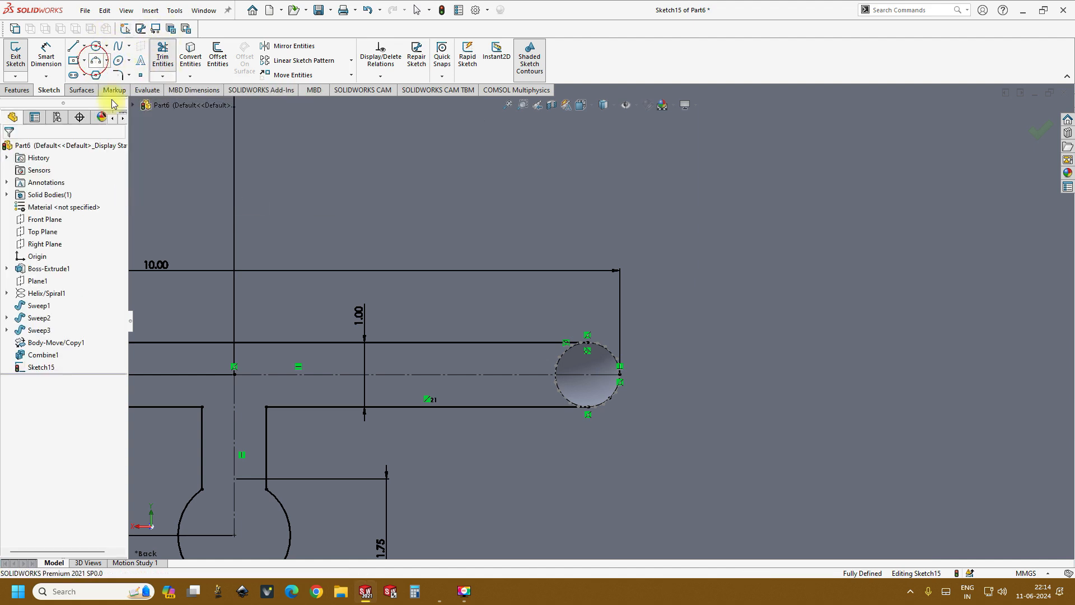
scroll(589, 351, down, 8)
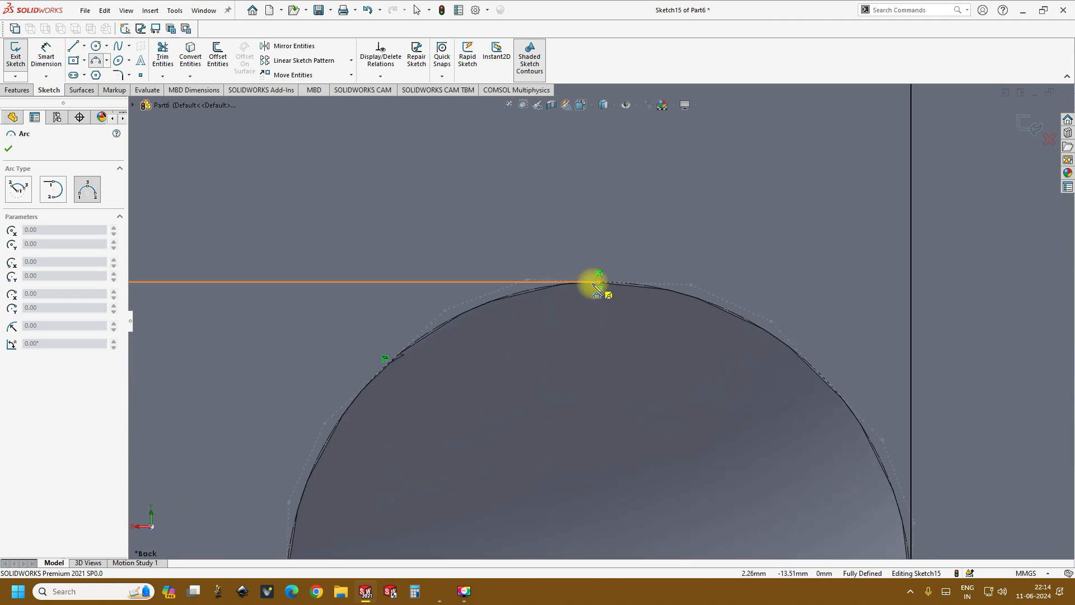
click(607, 274)
scroll(607, 274, up, 8)
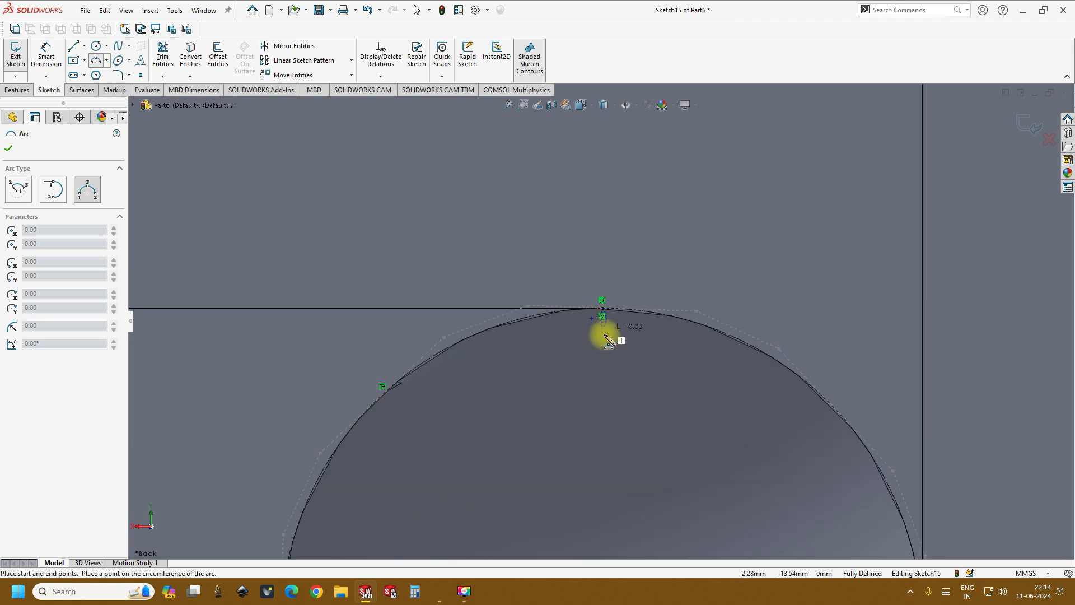
scroll(598, 428, down, 8)
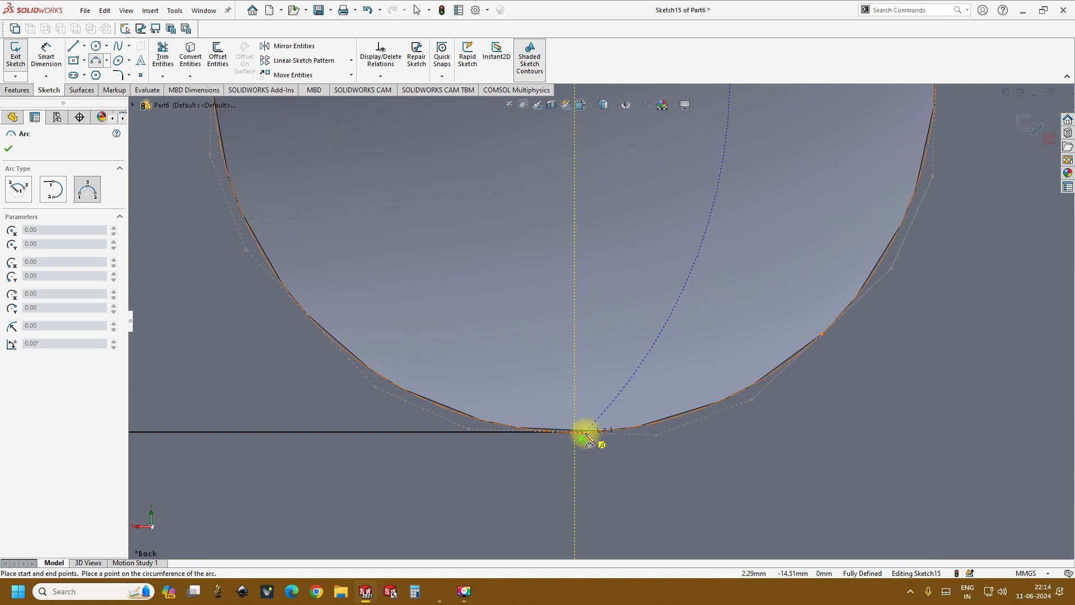
click(583, 434)
scroll(276, 258, up, 8)
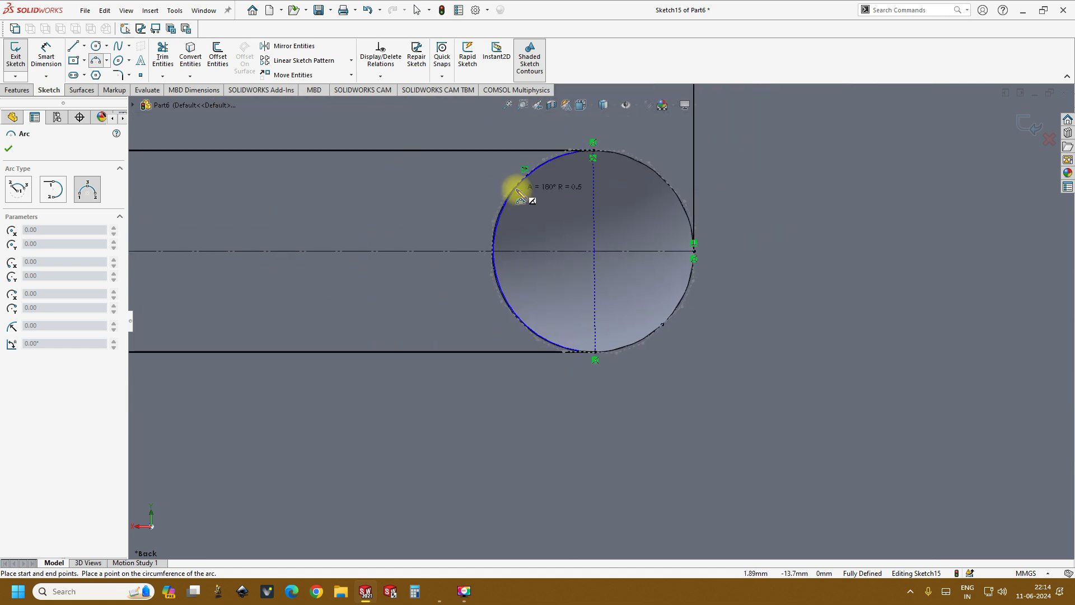
scroll(495, 247, down, 8)
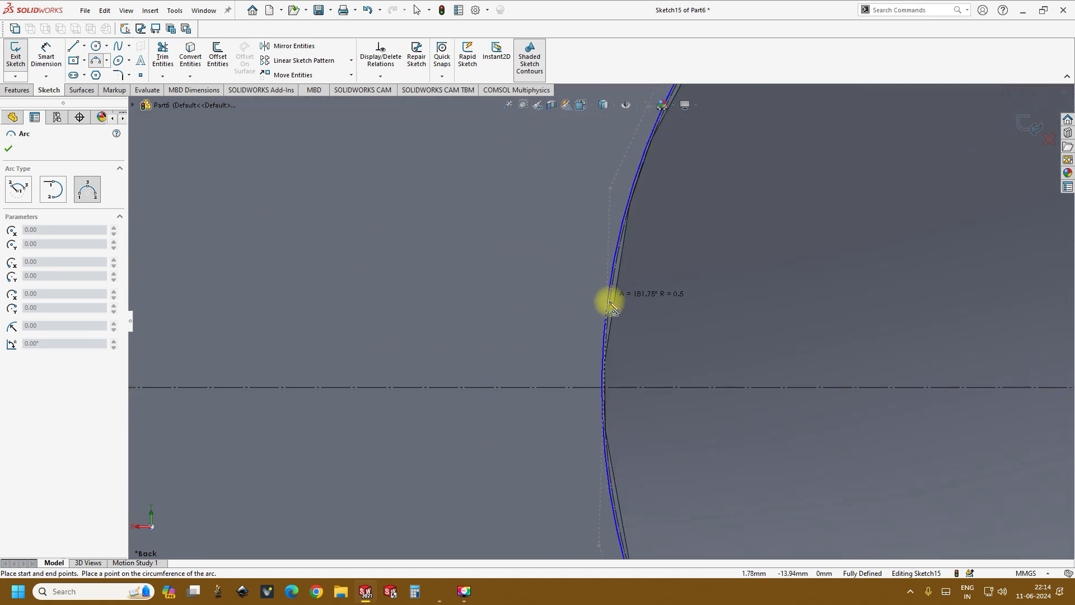
click(607, 391)
scroll(607, 387, up, 6)
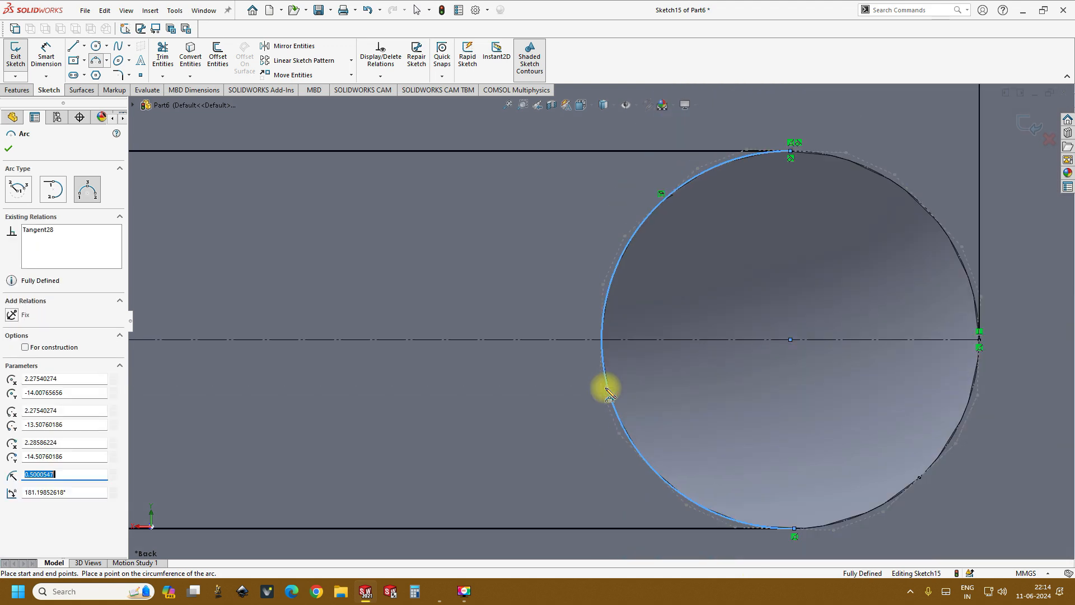
click(8, 149)
click(46, 52)
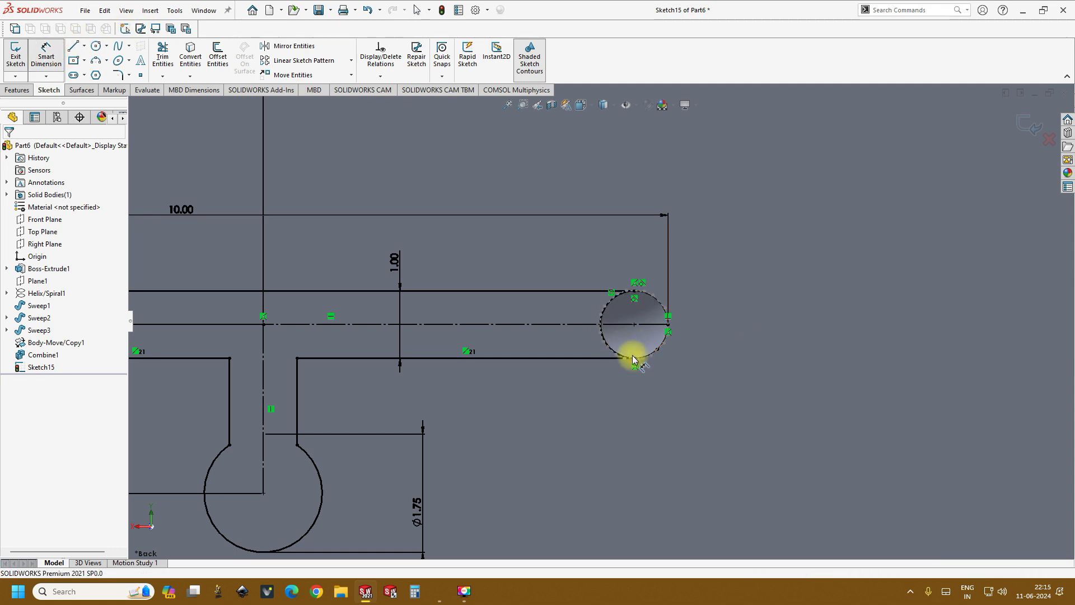
Cut-extrude the closed T-shaped channel region into the block with a blind depth of 1 mm.
scroll(630, 358, up, 3)
scroll(638, 381, down, 3)
middle_drag(653, 408, 661, 324)
scroll(674, 371, up, 6)
middle_drag(625, 367, 633, 434)
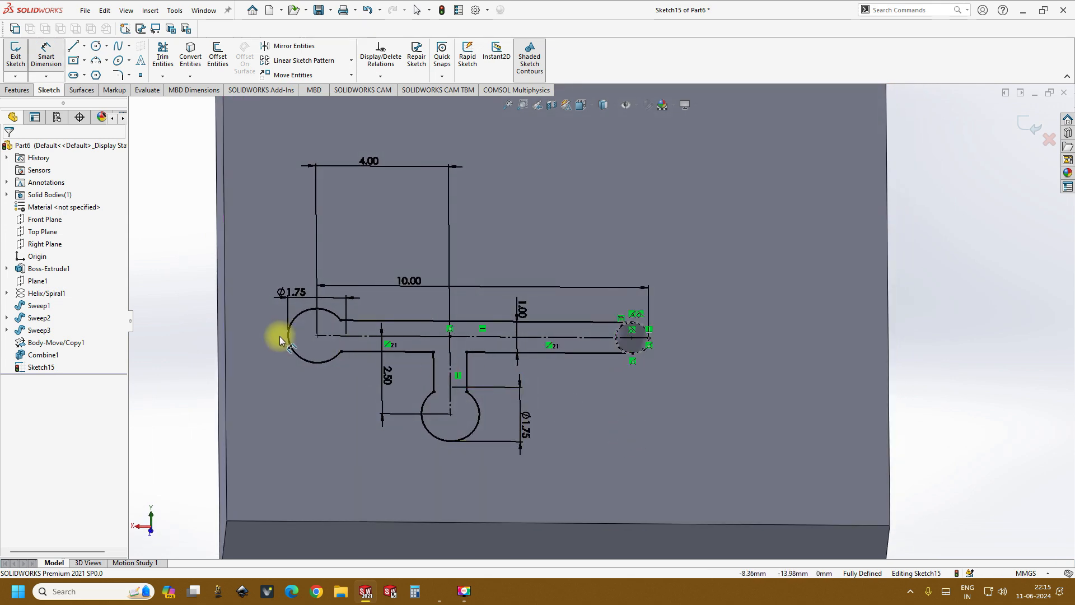
click(17, 90)
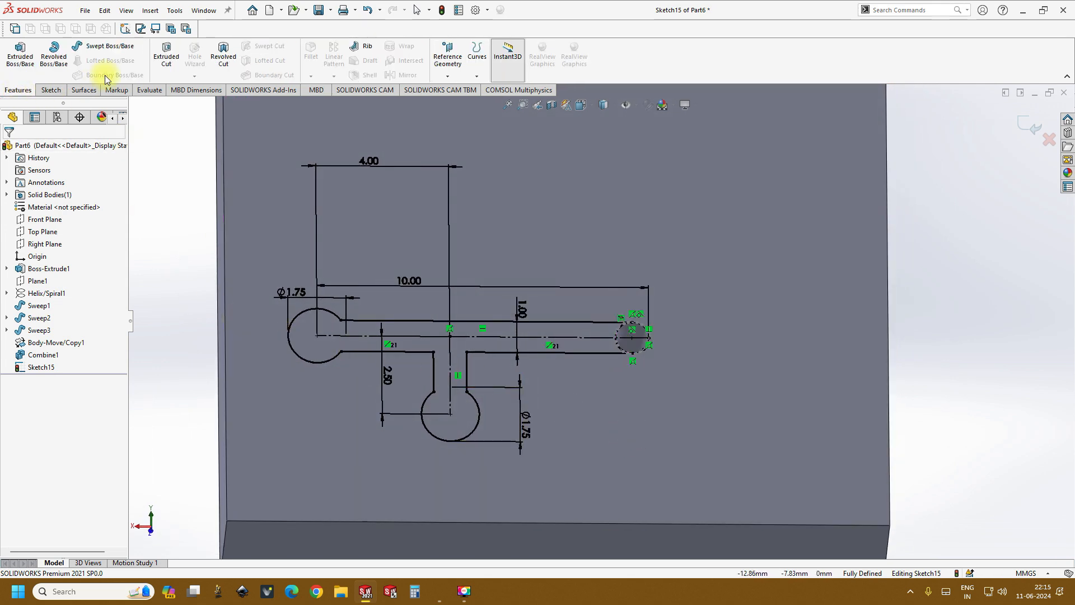
click(166, 57)
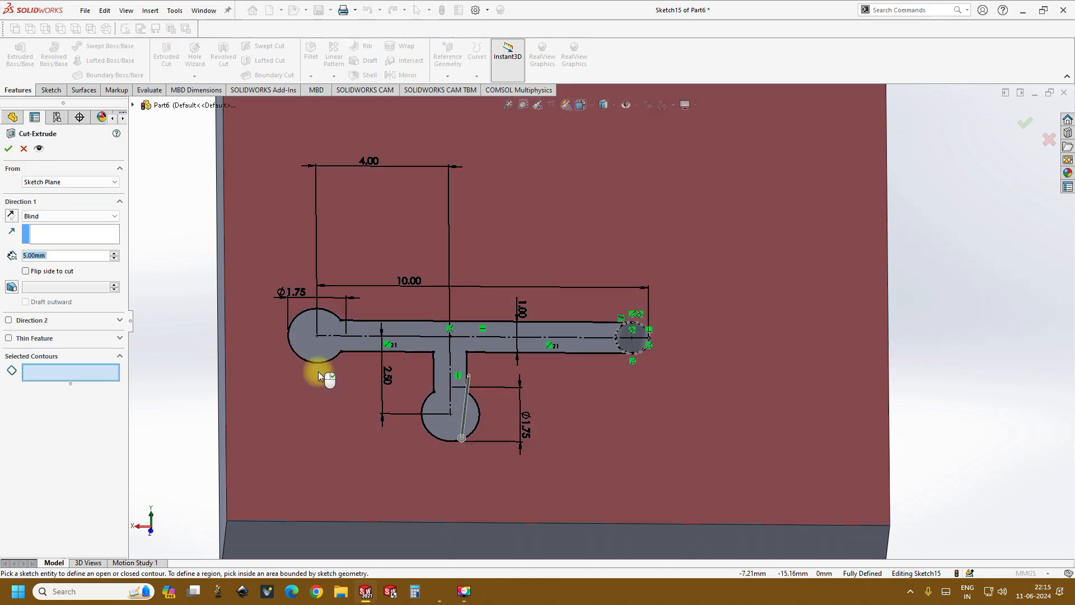
middle_drag(309, 367, 317, 339)
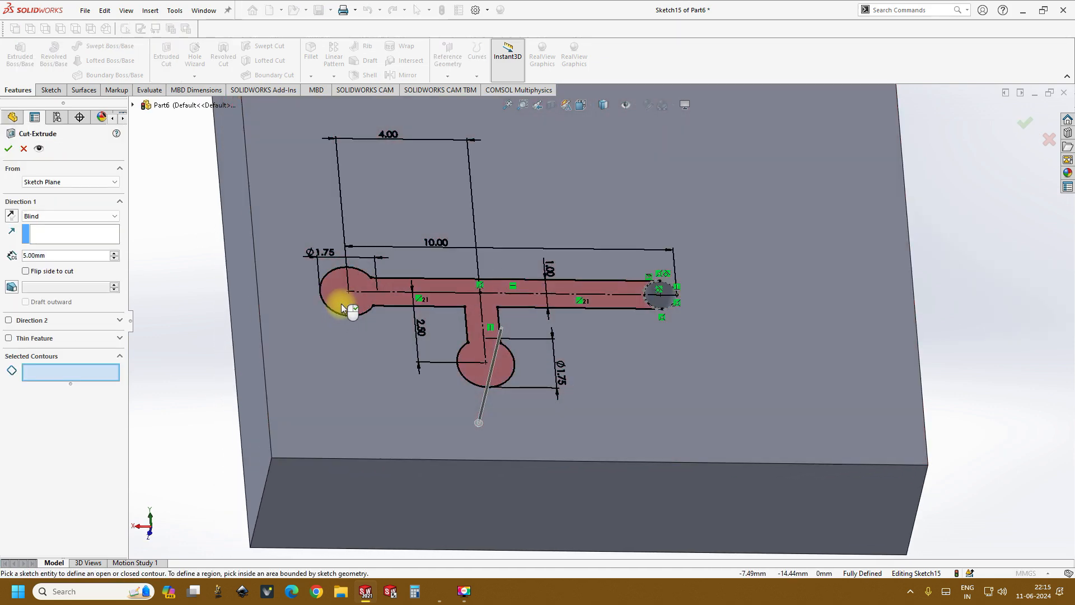
click(342, 304)
mouse_move(341, 303)
middle_down()
mouse_move(351, 250)
mouse_move(367, 247)
middle_up()
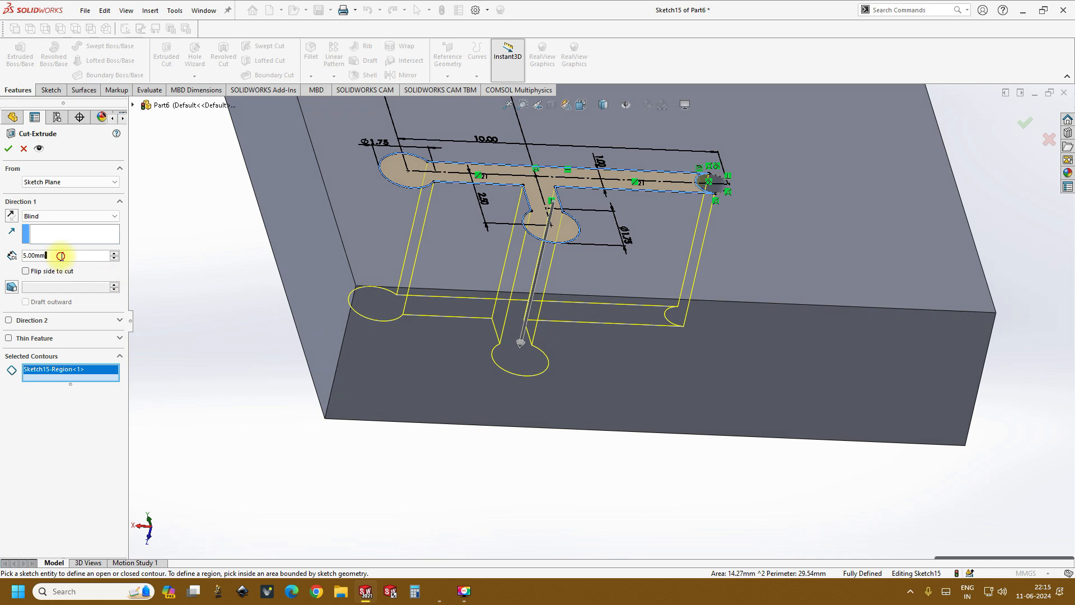
text(1)
key(Return)
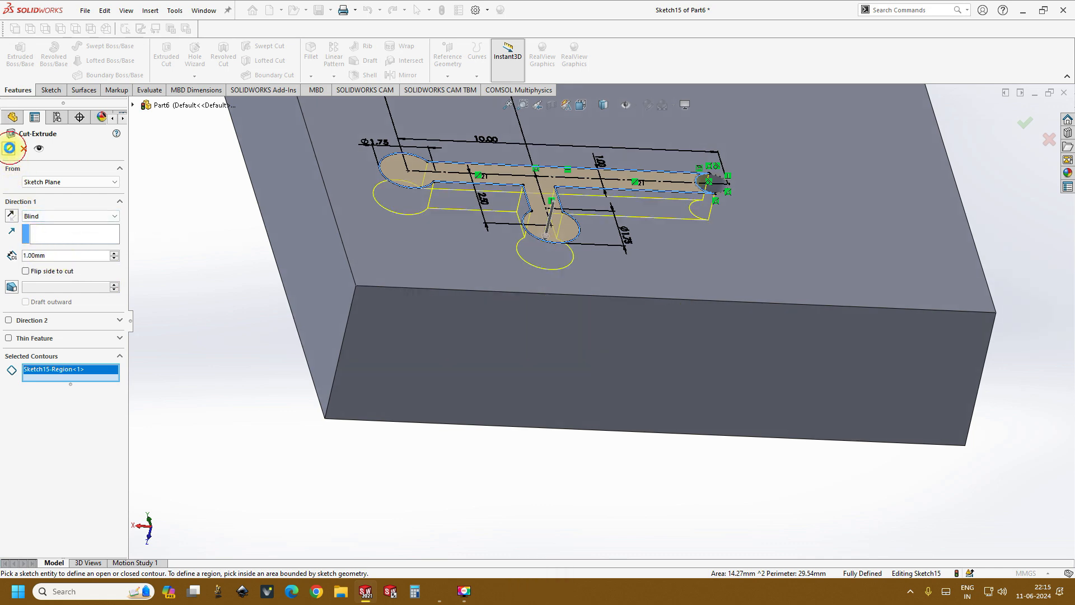
Examine the T-shaped channel cut, especially where its horizontal branch meets the existing hole.
scroll(775, 222, up, 5)
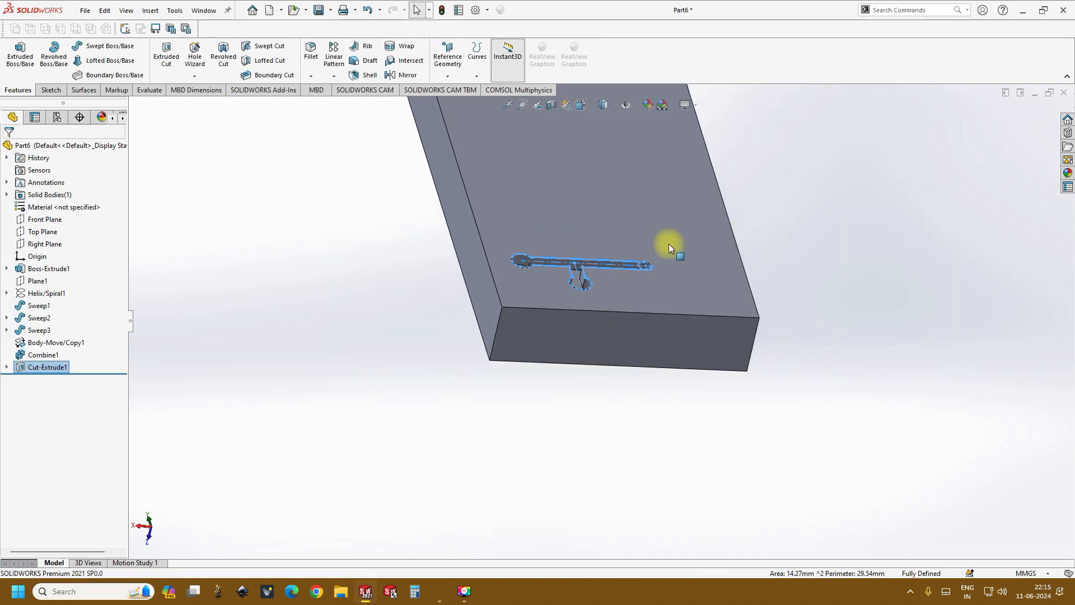
scroll(670, 243, down, 6)
middle_drag(657, 335, 692, 359)
click(926, 312)
scroll(591, 344, down, 2)
middle_drag(590, 340, 579, 446)
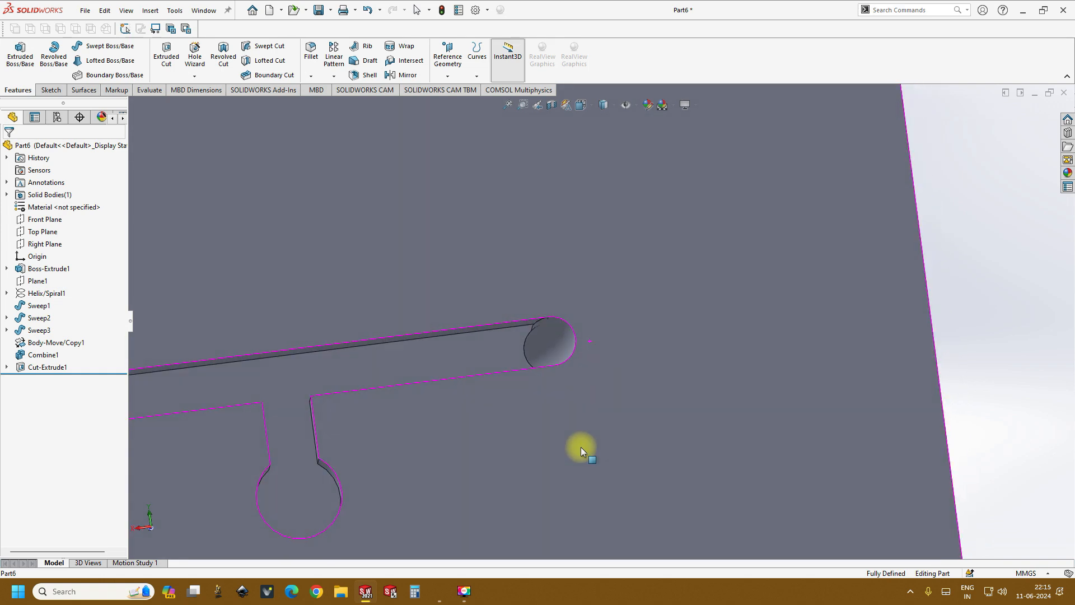
scroll(518, 354, up, 5)
scroll(504, 387, down, 4)
mouse_move(732, 392)
middle_down()
mouse_move(726, 409)
mouse_move(738, 396)
middle_up()
scroll(738, 389, up, 3)
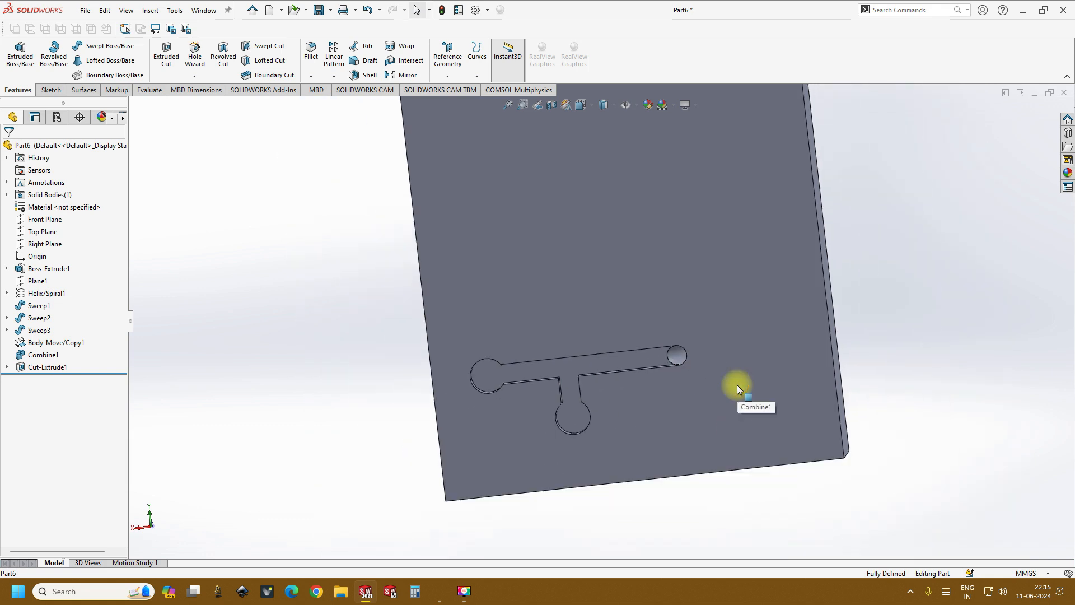
Inspect the hole at the block's opposite end and its position relative to the T-shaped channel.
middle_drag(711, 355, 756, 196)
scroll(728, 252, up, 3)
scroll(552, 257, down, 5)
middle_drag(550, 263, 539, 345)
scroll(504, 314, down, 4)
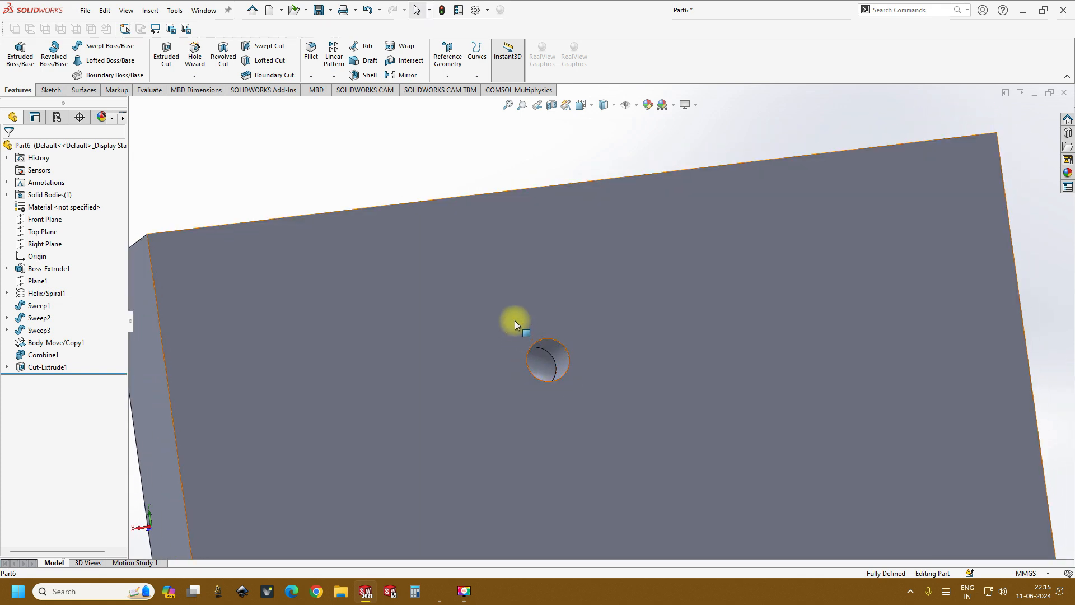
scroll(567, 343, up, 5)
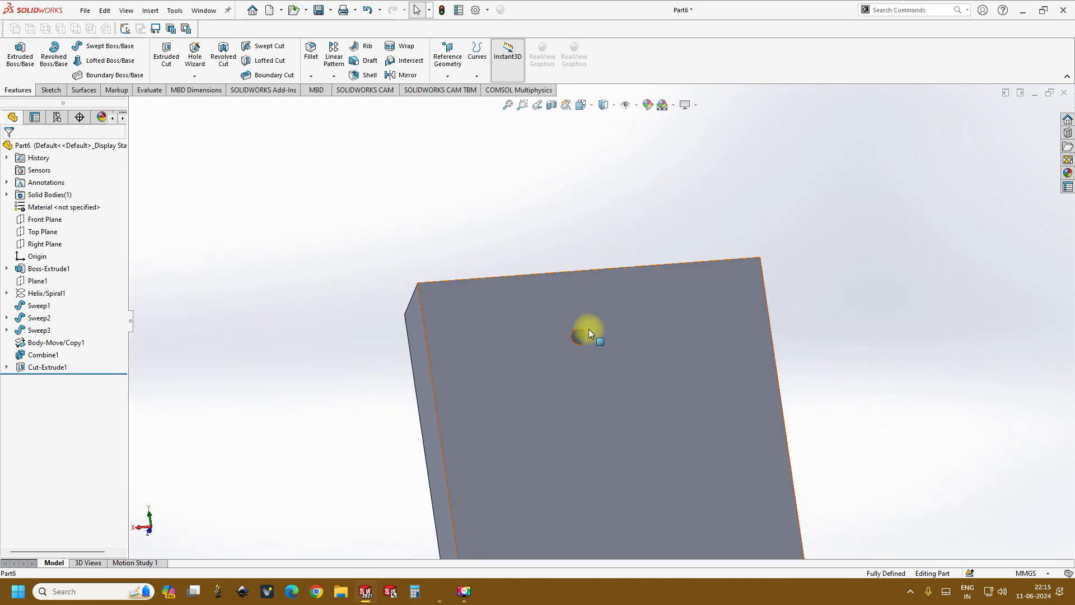
scroll(585, 327, up, 2)
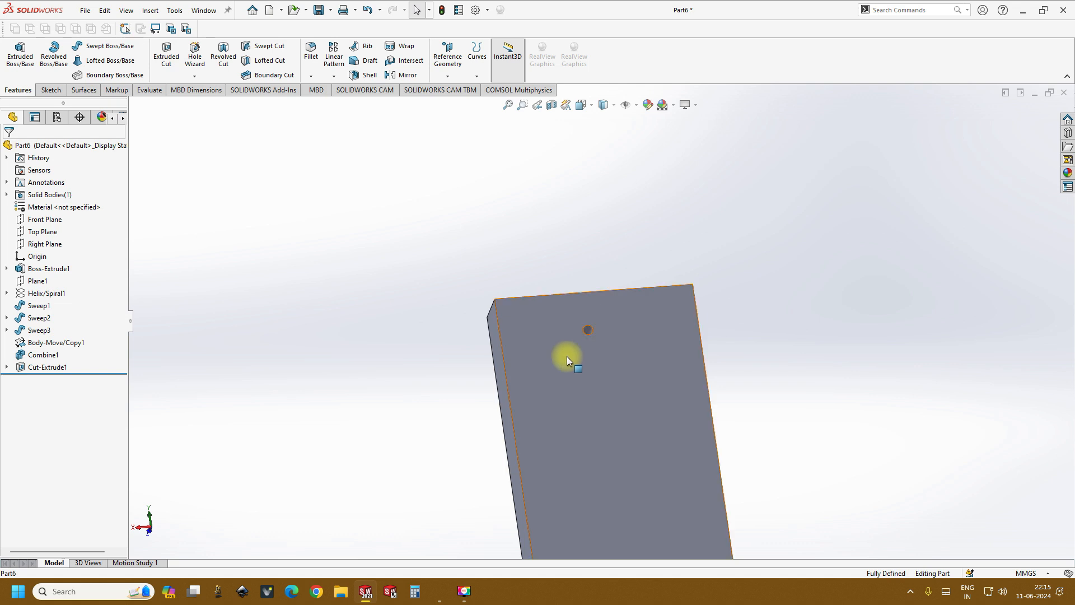
scroll(584, 410, up, 3)
scroll(636, 412, down, 3)
middle_drag(636, 412, 629, 368)
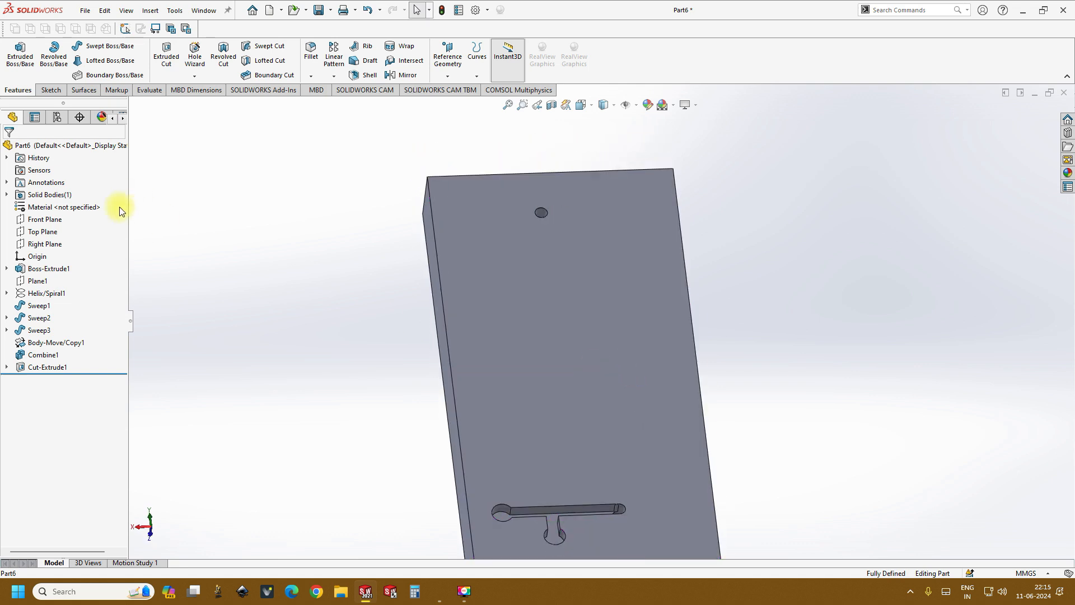
scroll(715, 442, up, 3)
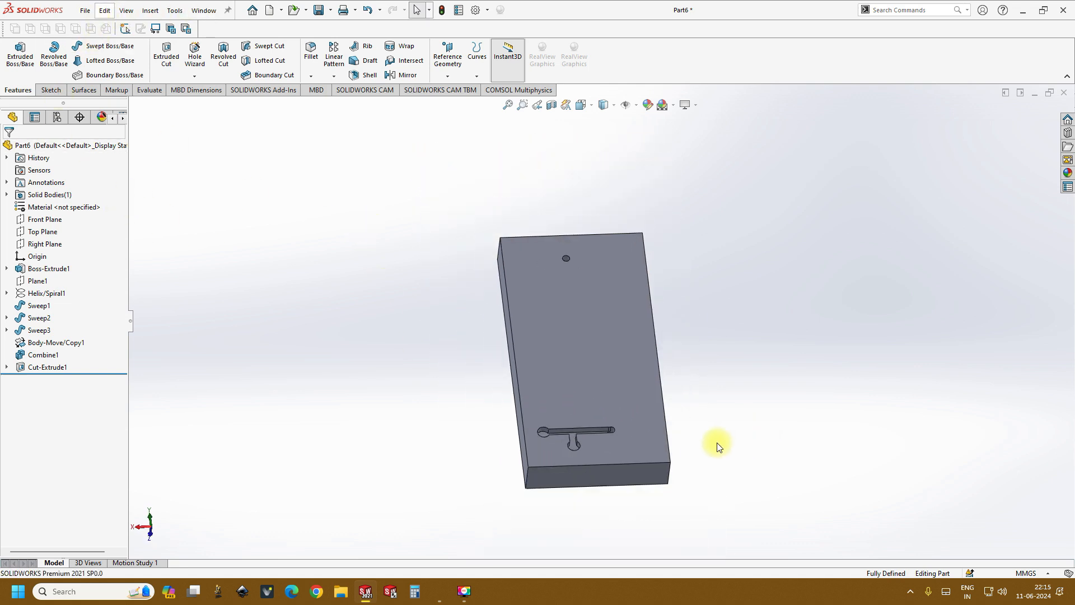
scroll(715, 441, down, 3)
middle_drag(715, 442, 612, 317)
scroll(449, 206, up, 3)
scroll(546, 243, down, 3)
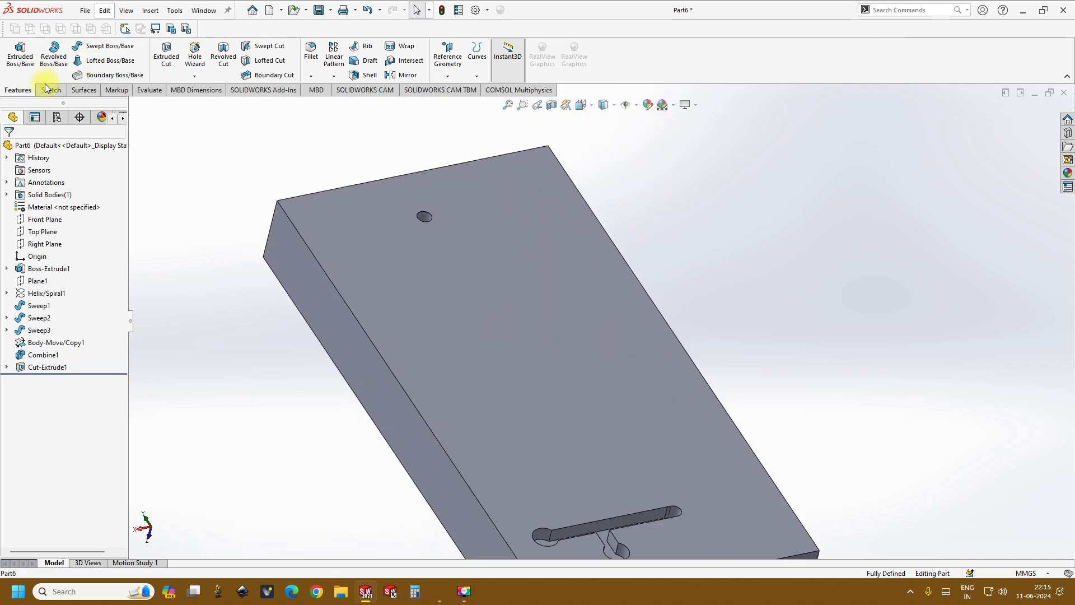
Make an assembly from the part, saving the part as HMD, and place the block in the assembly.
click(105, 10)
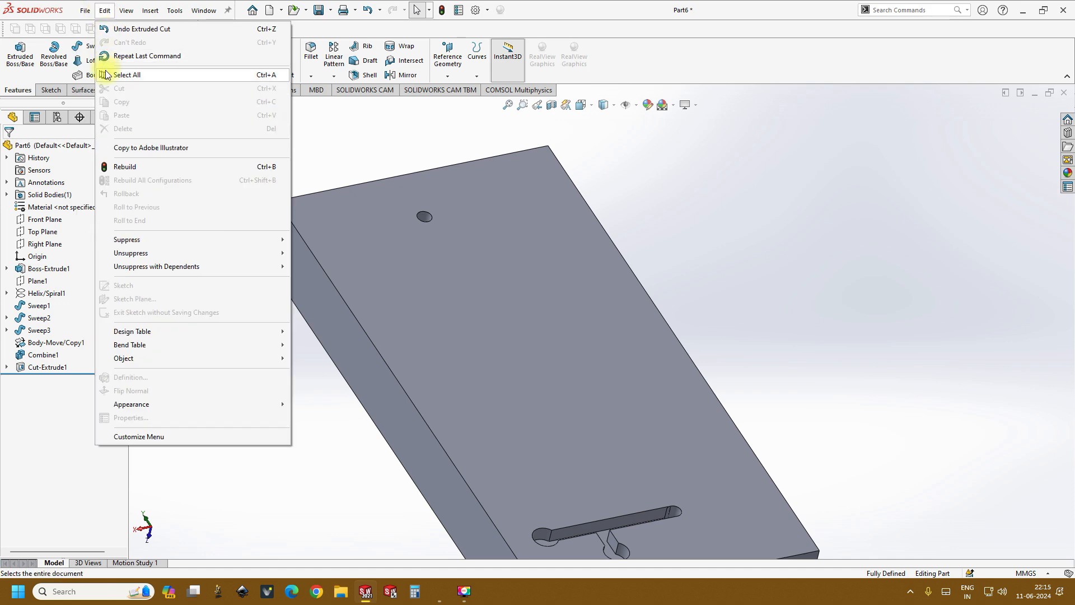
mouse_move(86, 10)
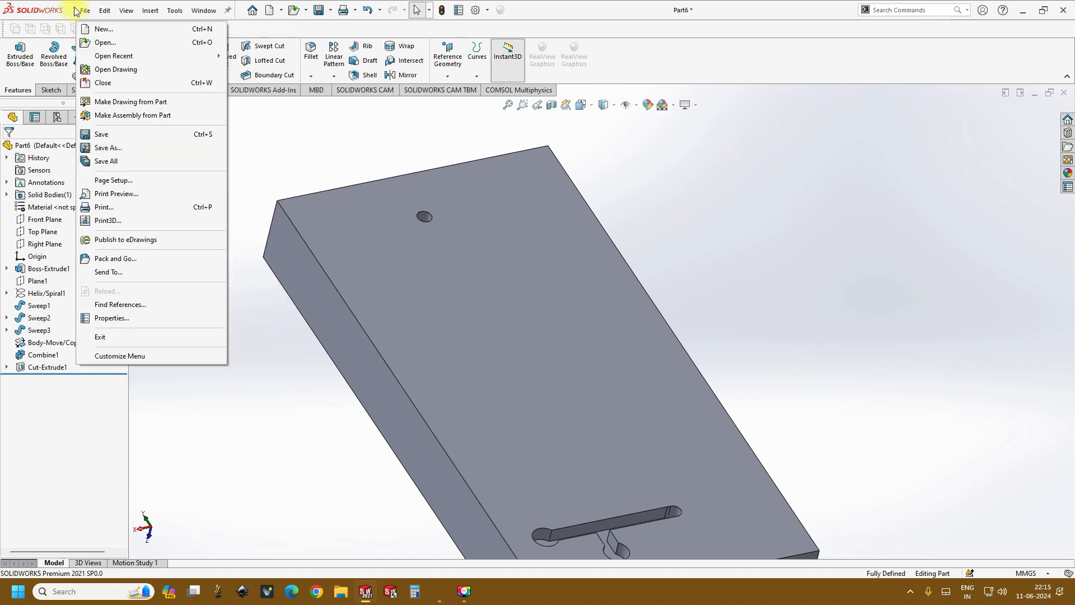
click(112, 115)
click(550, 303)
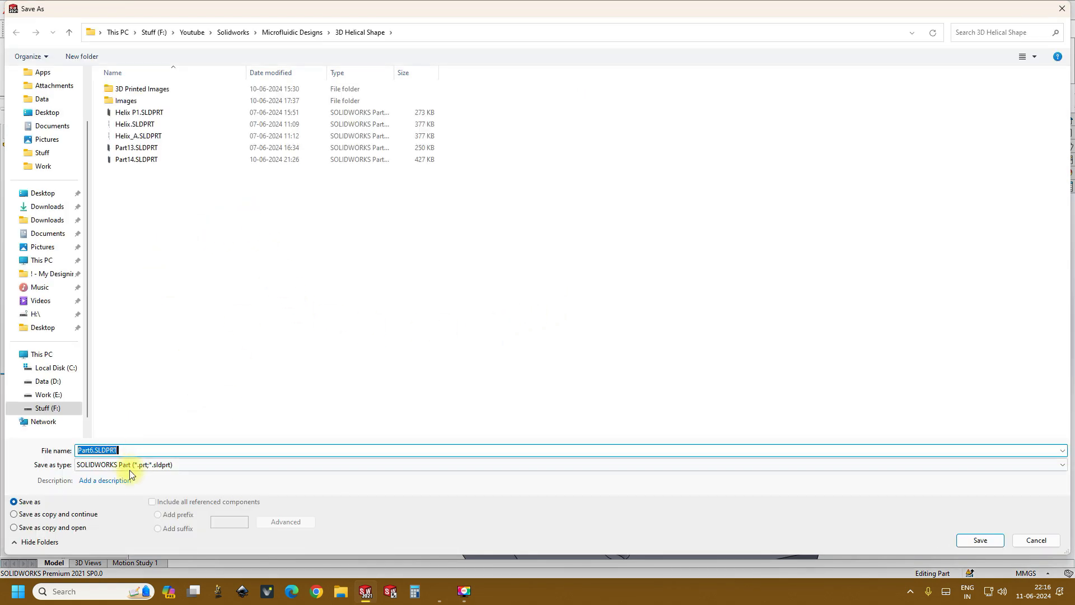
text(HMD)
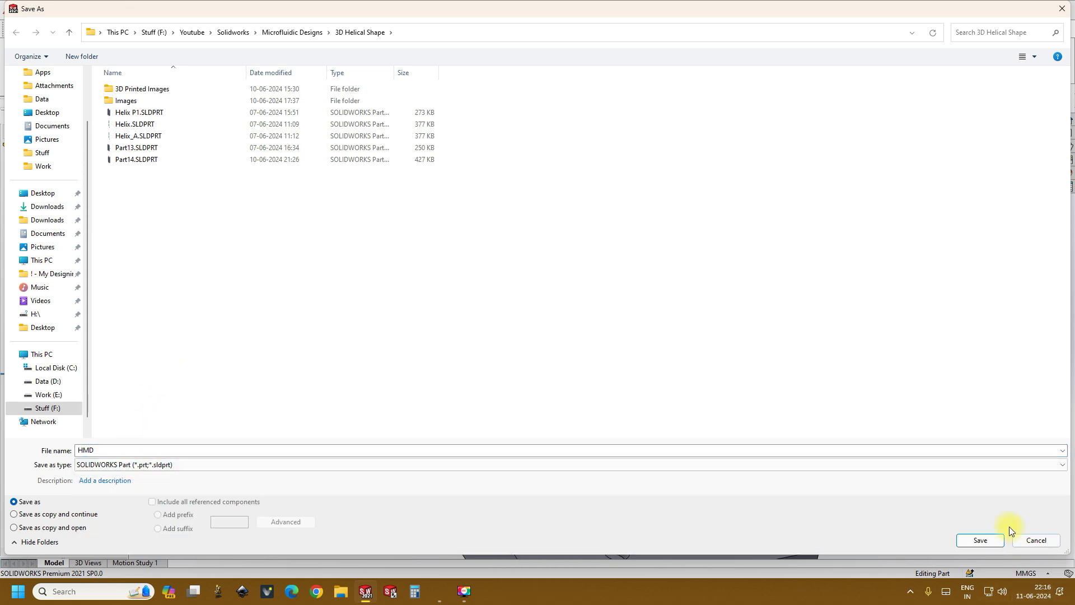
click(981, 540)
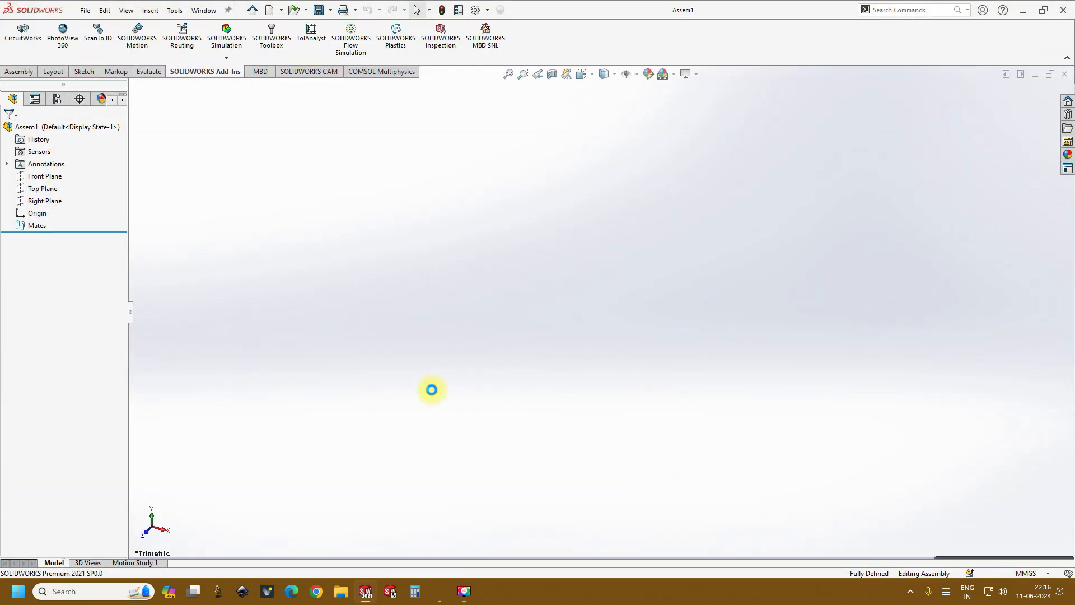
click(483, 272)
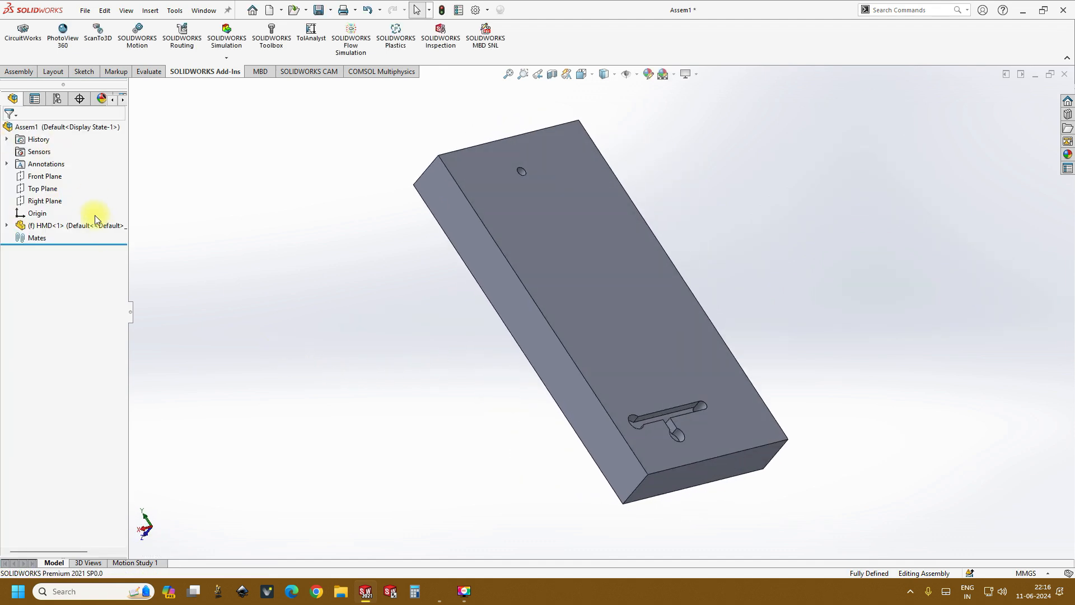
Insert a new part into the assembly and open it for in-context editing.
click(5, 72)
click(63, 58)
click(75, 85)
middle_drag(355, 334, 398, 341)
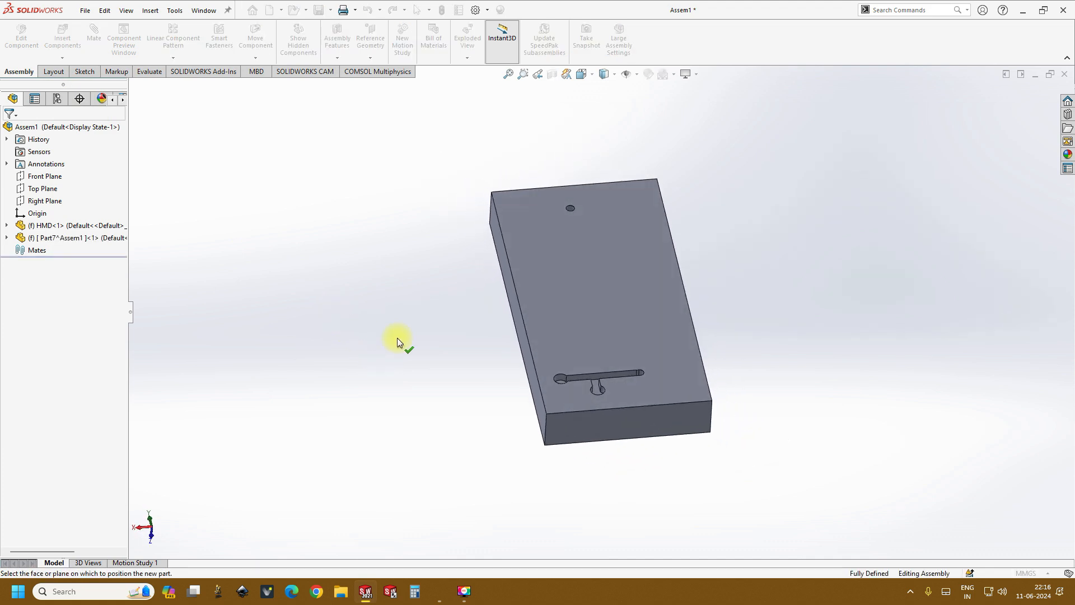
click(353, 292)
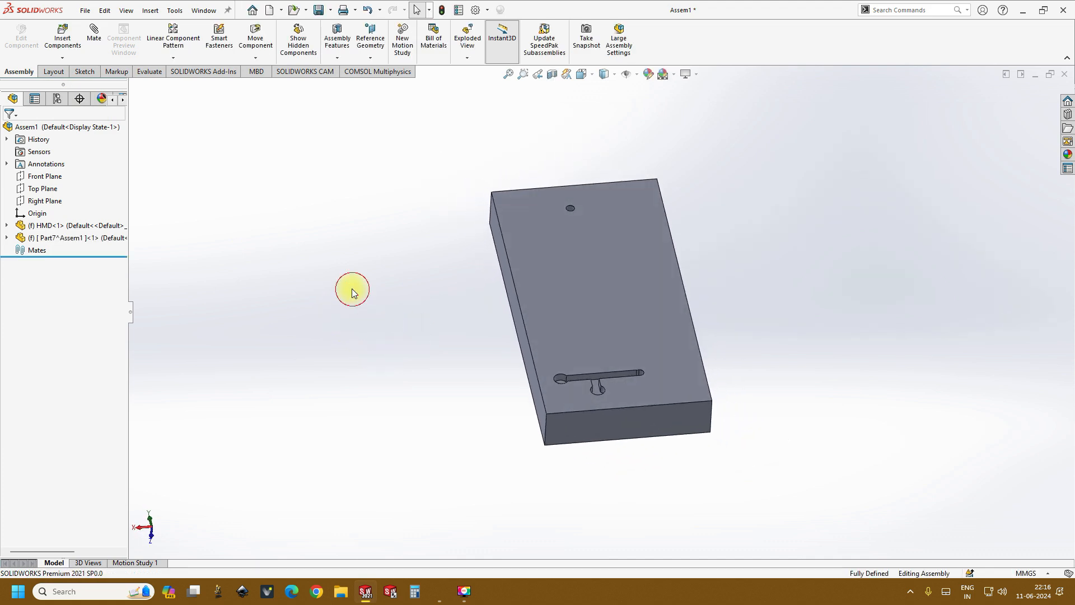
click(88, 238)
click(150, 205)
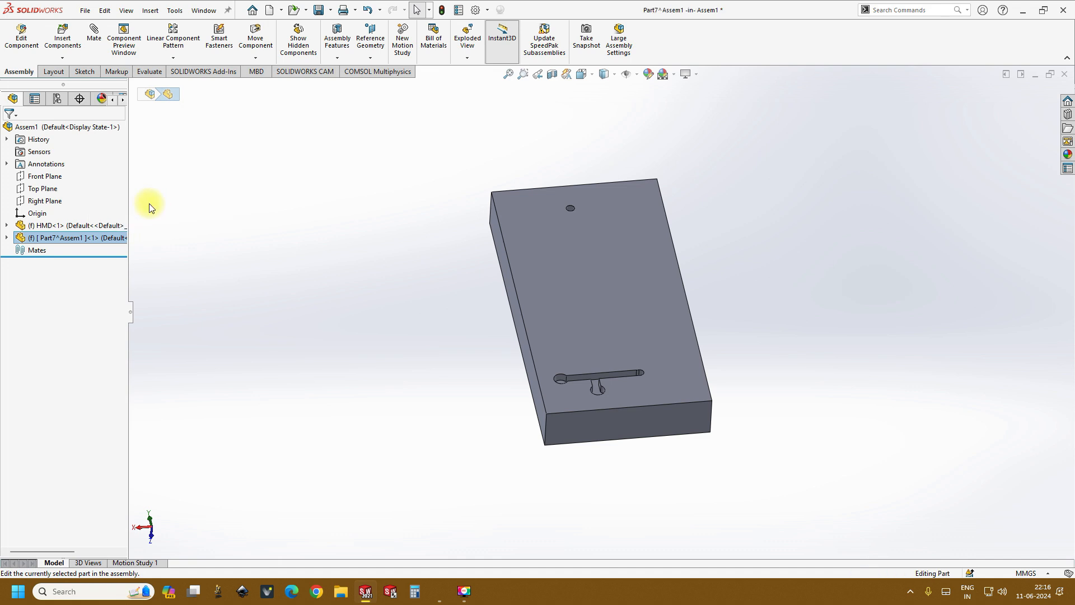
Start a sketch for the new part on the HMD block's back face containing the T-shaped channel.
middle_drag(825, 385, 811, 473)
scroll(808, 470, up, 5)
scroll(734, 391, down, 4)
middle_drag(731, 391, 506, 238)
scroll(526, 241, down, 2)
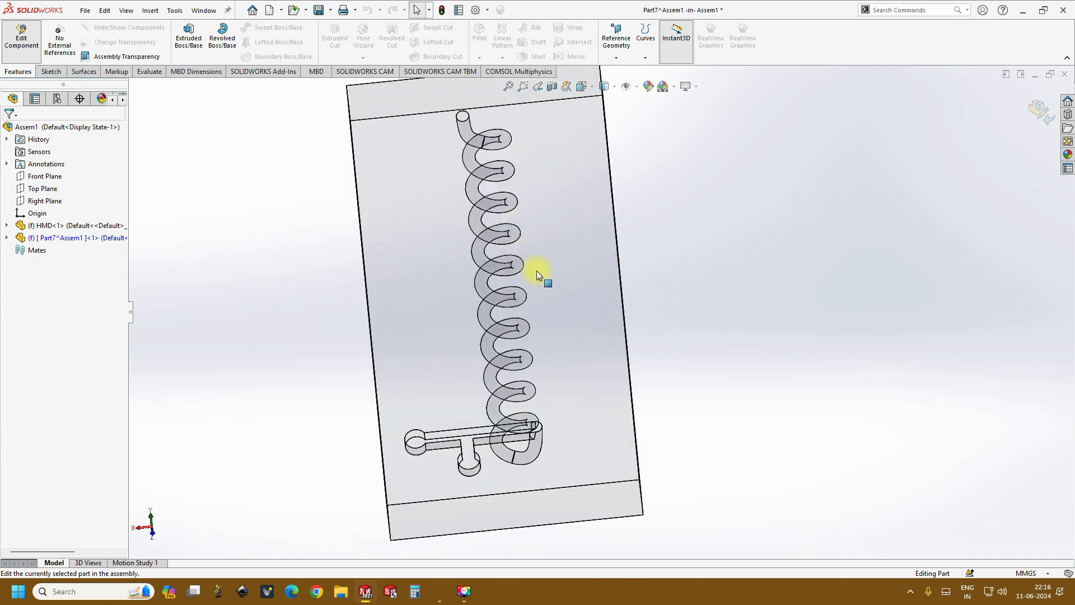
click(562, 297)
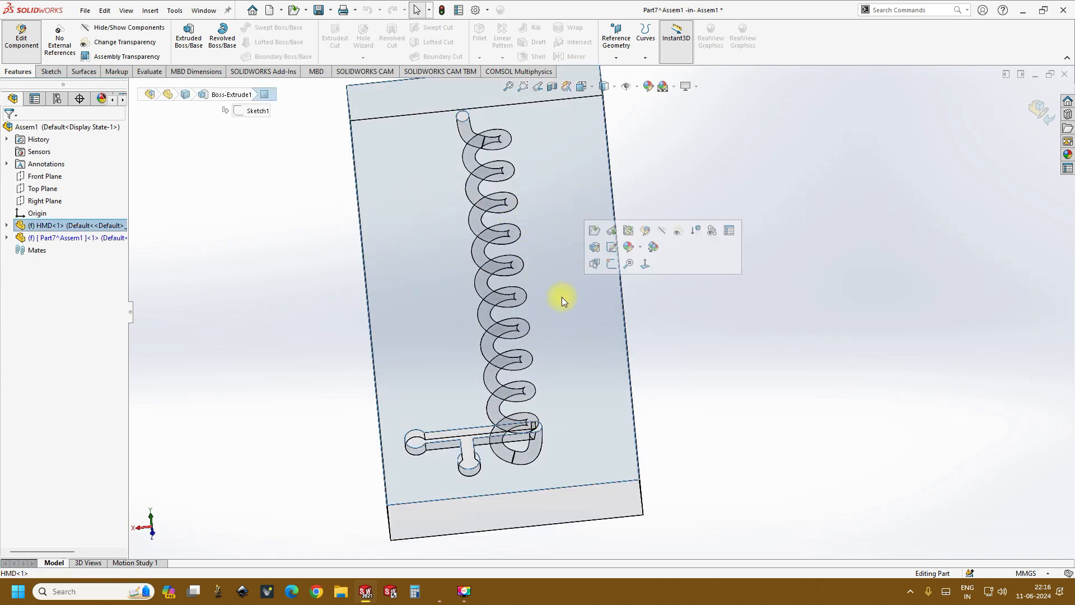
click(612, 264)
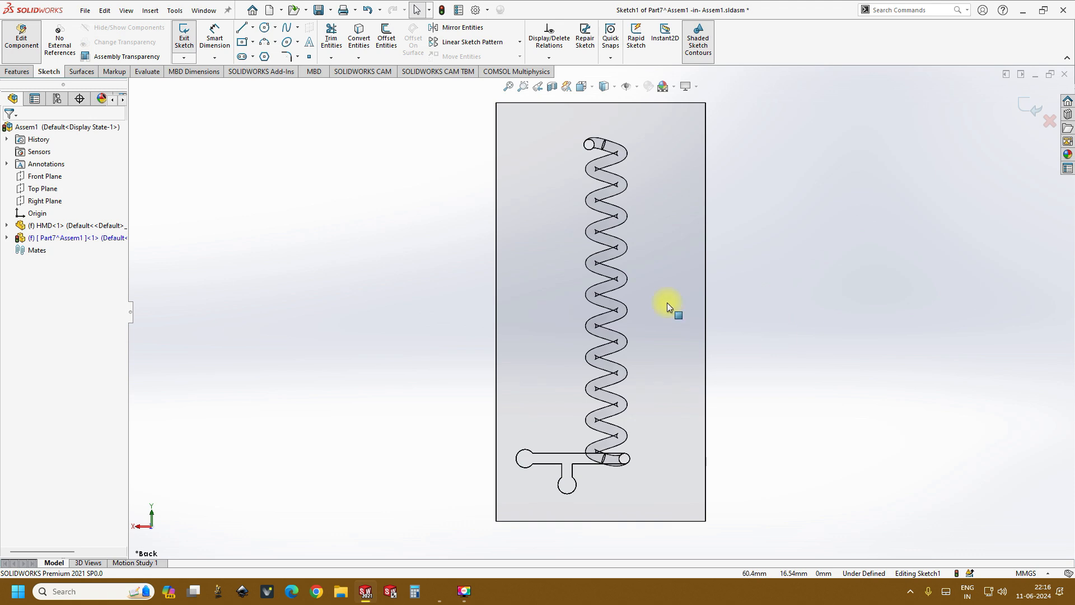
scroll(660, 280, down, 3)
scroll(654, 281, up, 2)
scroll(638, 297, down, 1)
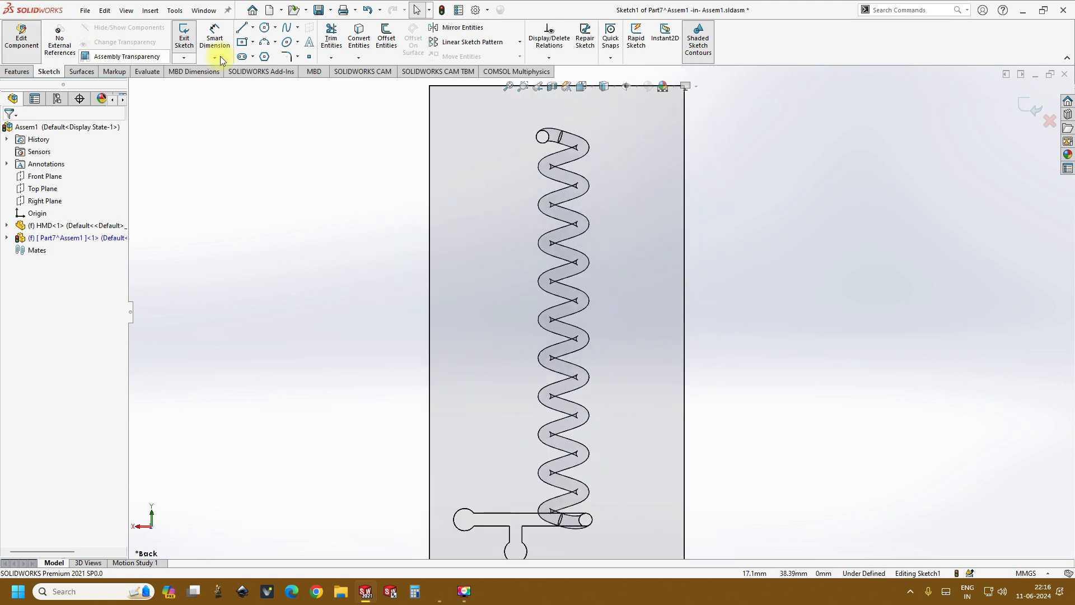
scroll(366, 129, up, 2)
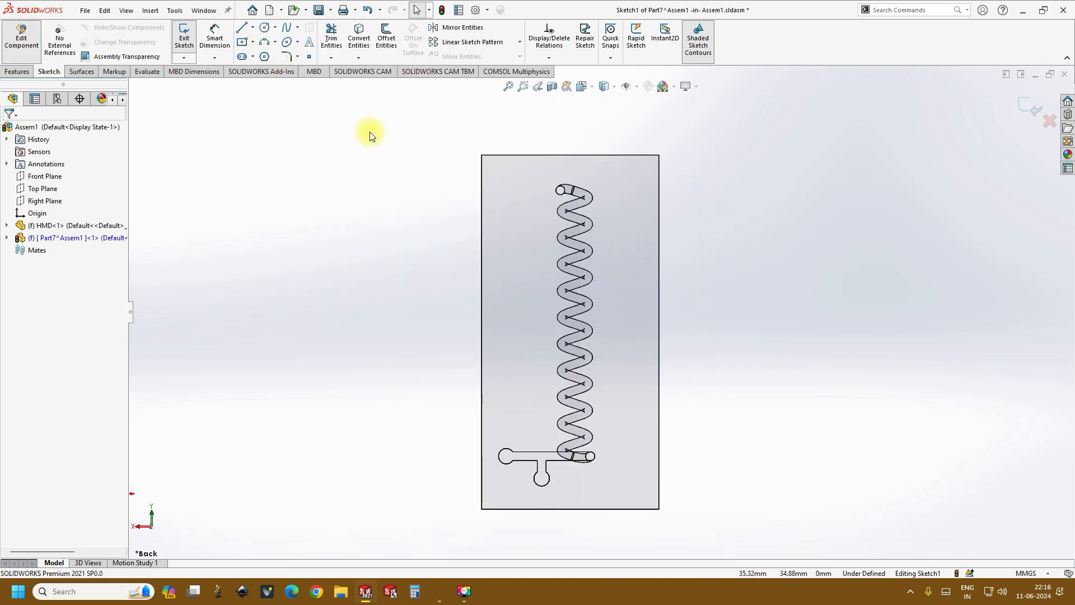
click(252, 43)
click(263, 58)
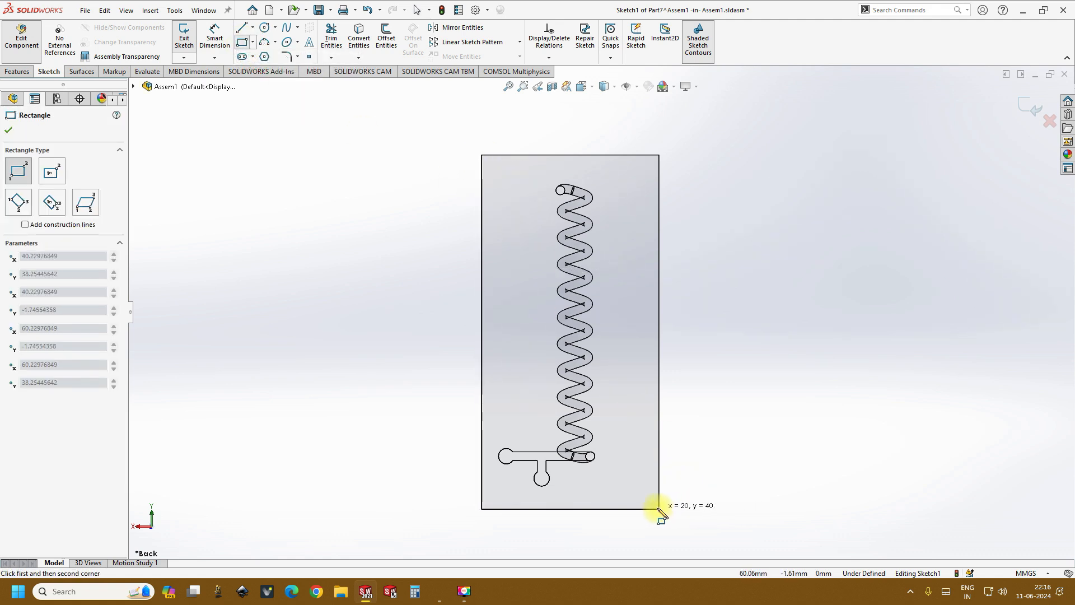
right_click(269, 168)
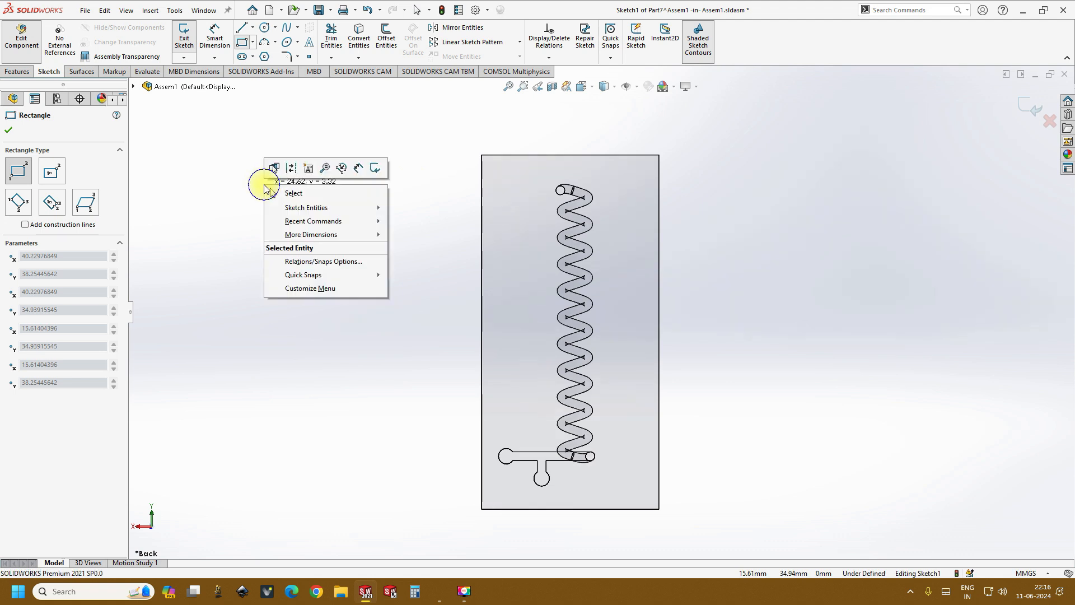
click(290, 202)
Draw a corner rectangle between opposite corners of the block's back face, tracing its 20 by 40 mm outline.
click(242, 44)
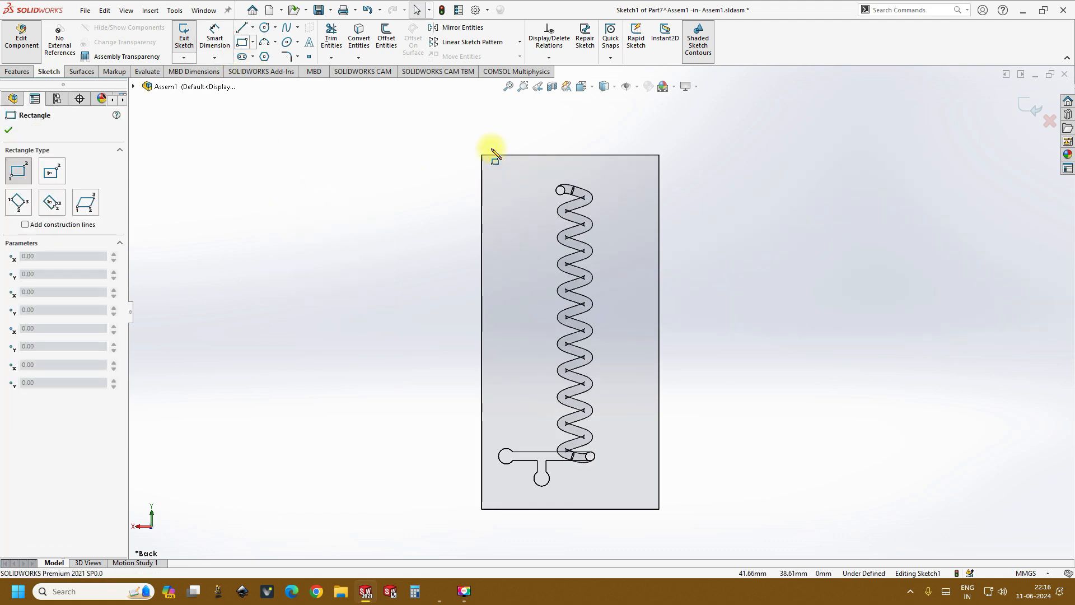
scroll(483, 160, down, 5)
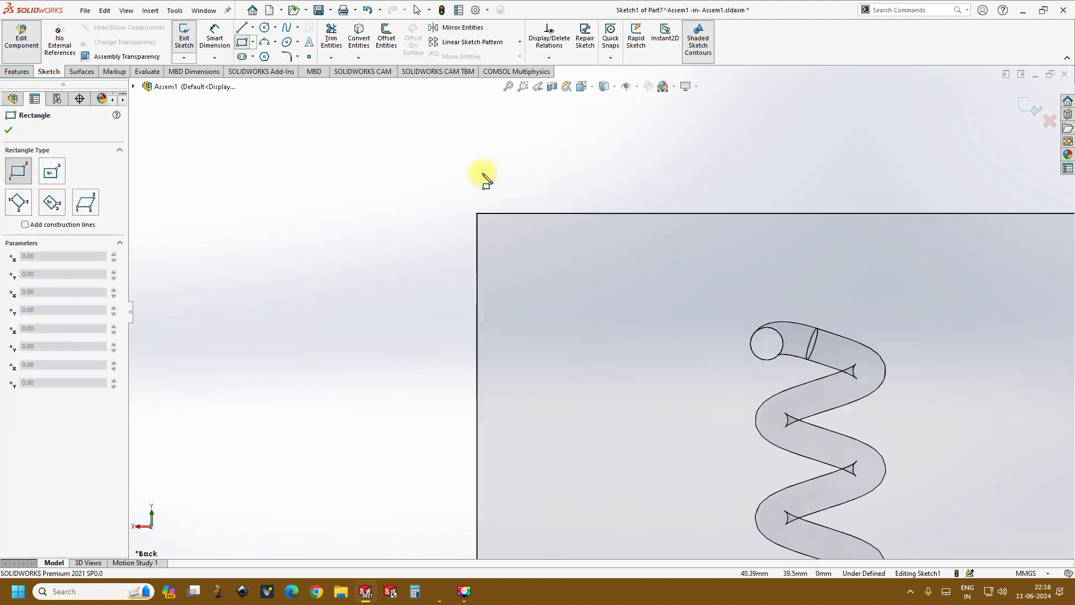
scroll(599, 308, up, 5)
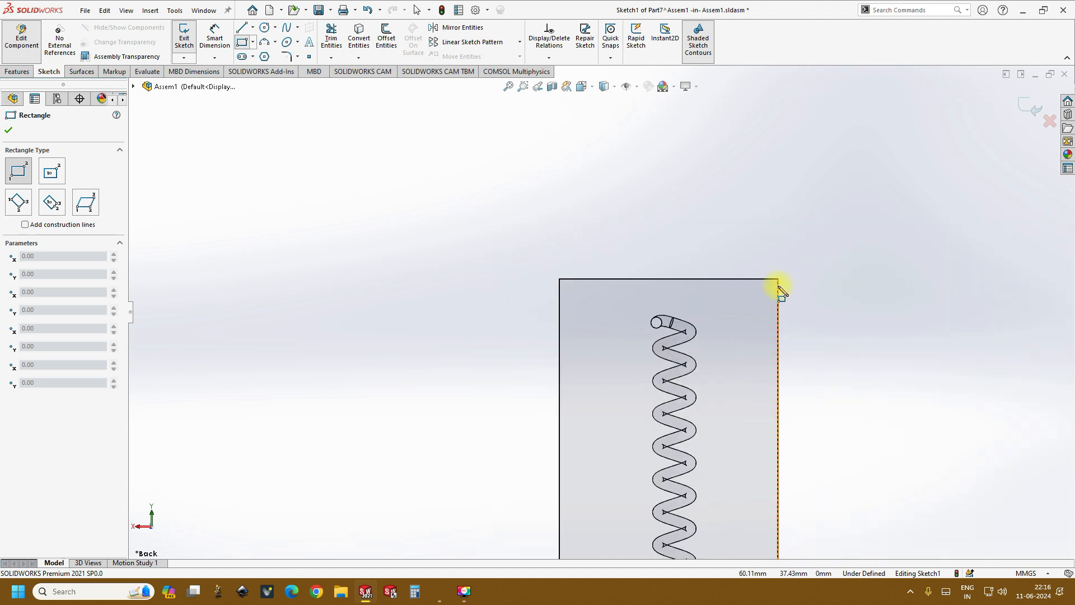
scroll(728, 476, up, 5)
scroll(682, 489, down, 2)
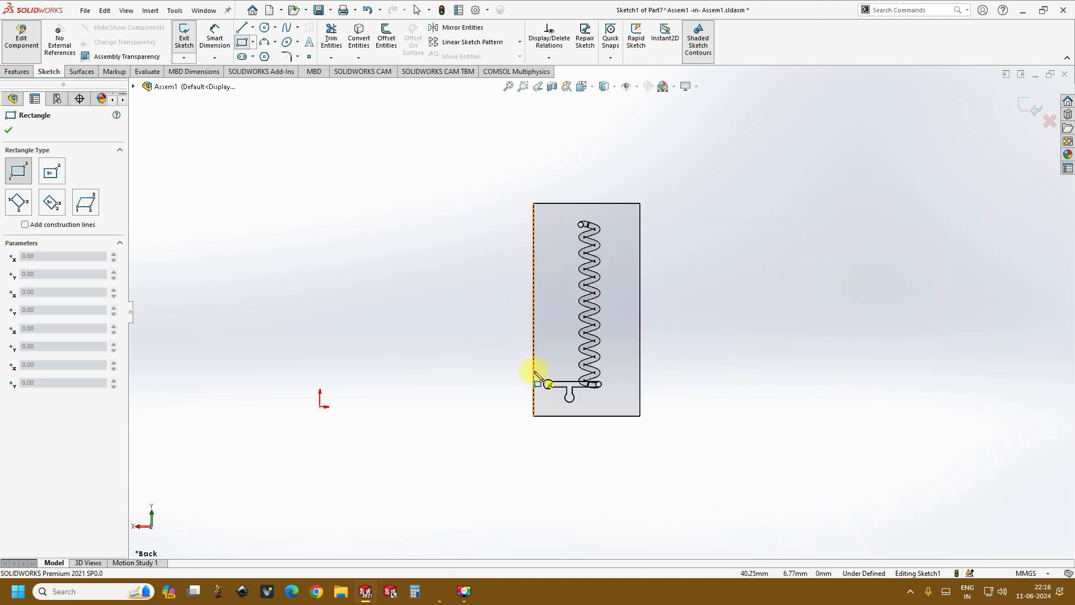
scroll(530, 371, down, 5)
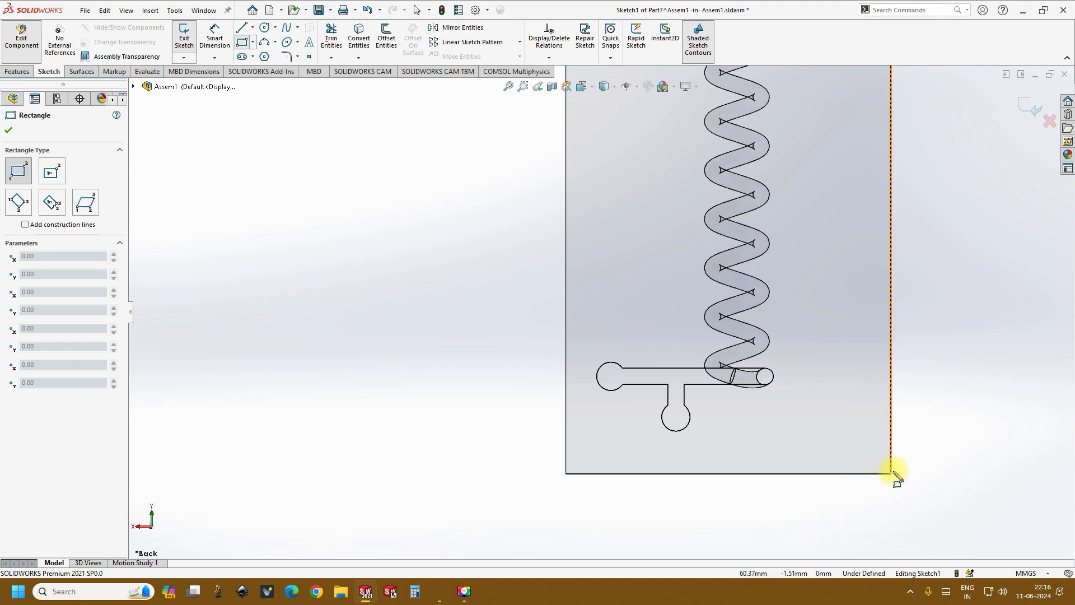
scroll(892, 480, up, 5)
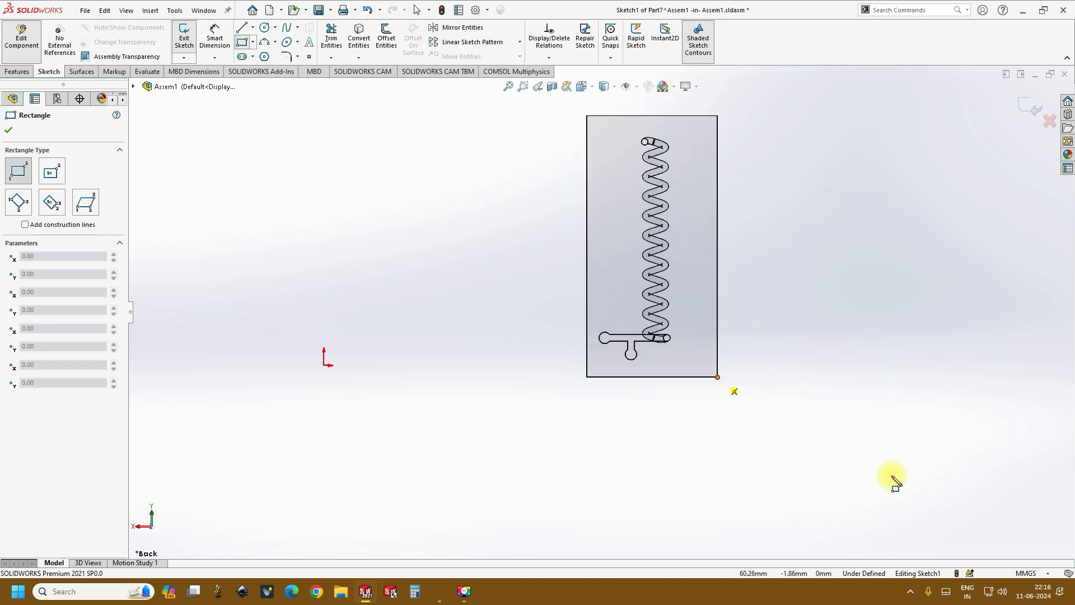
scroll(876, 431, down, 3)
click(238, 48)
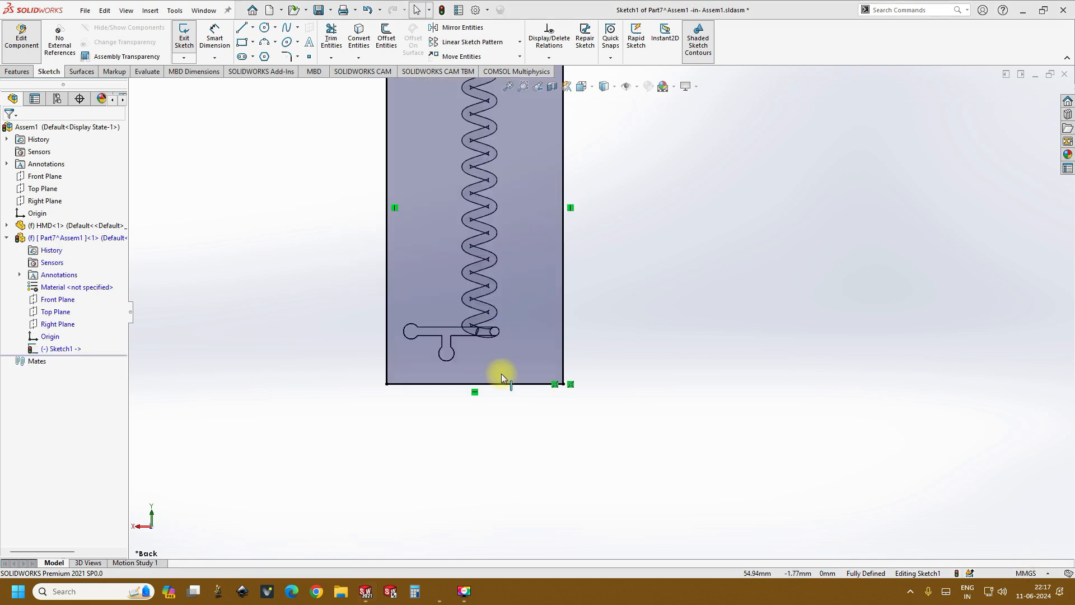
Draw two circles of 0.875 mm radius centred on the T-shaped channel's two circular ports, matching their edges.
scroll(555, 269, up, 3)
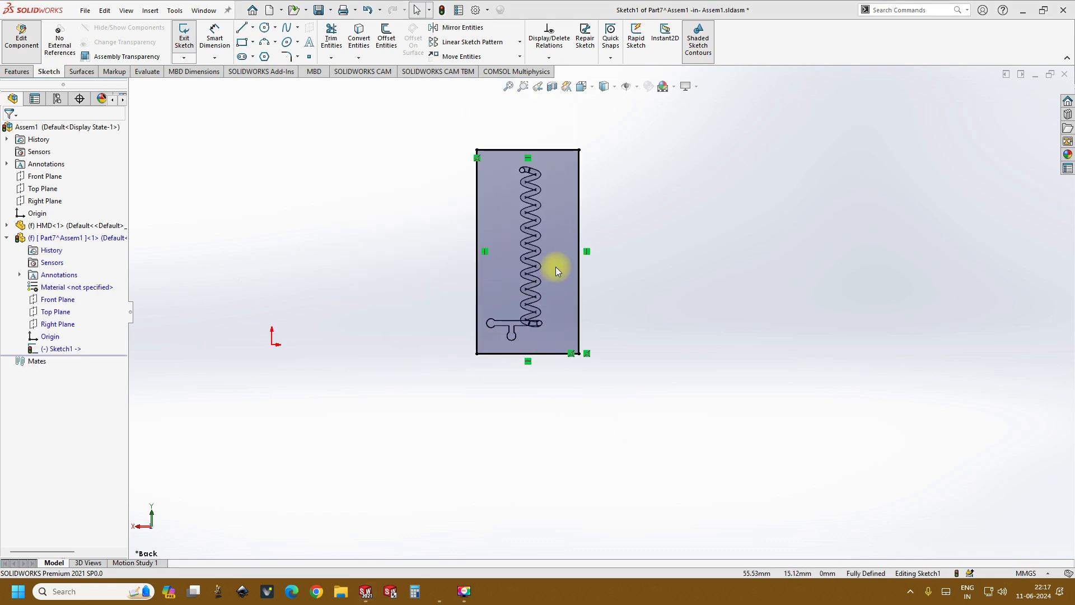
scroll(556, 267, down, 3)
scroll(436, 130, up, 2)
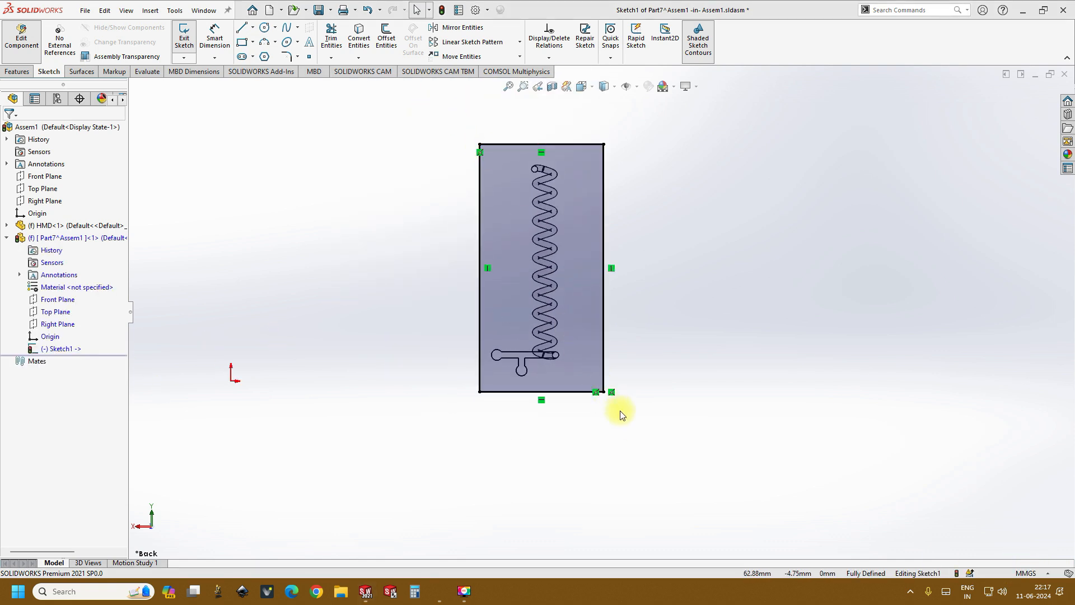
scroll(499, 211, down, 3)
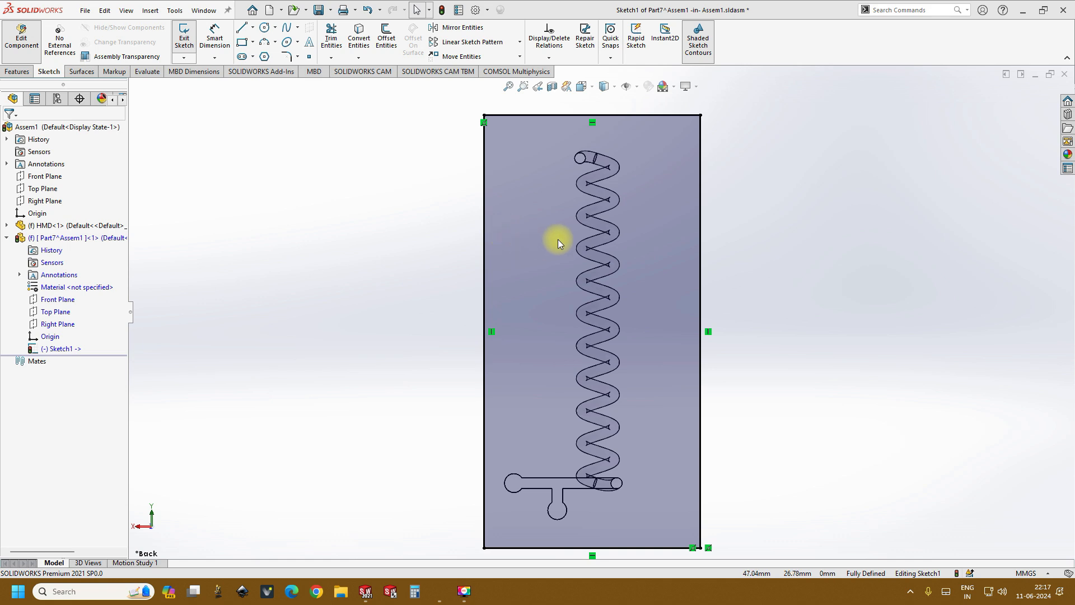
click(264, 27)
scroll(576, 420, up, 1)
scroll(566, 446, down, 3)
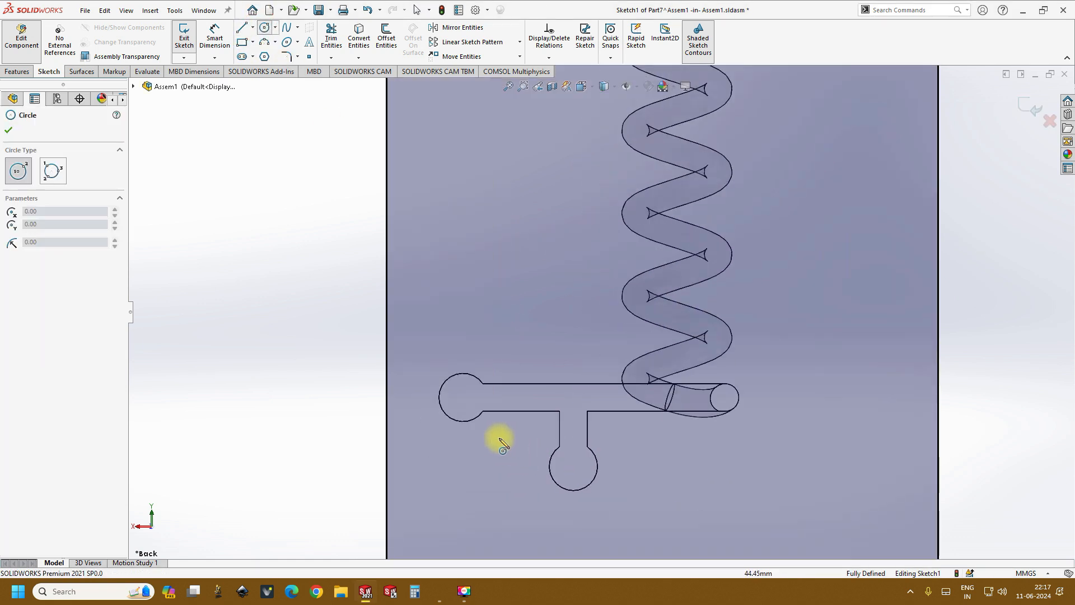
click(463, 397)
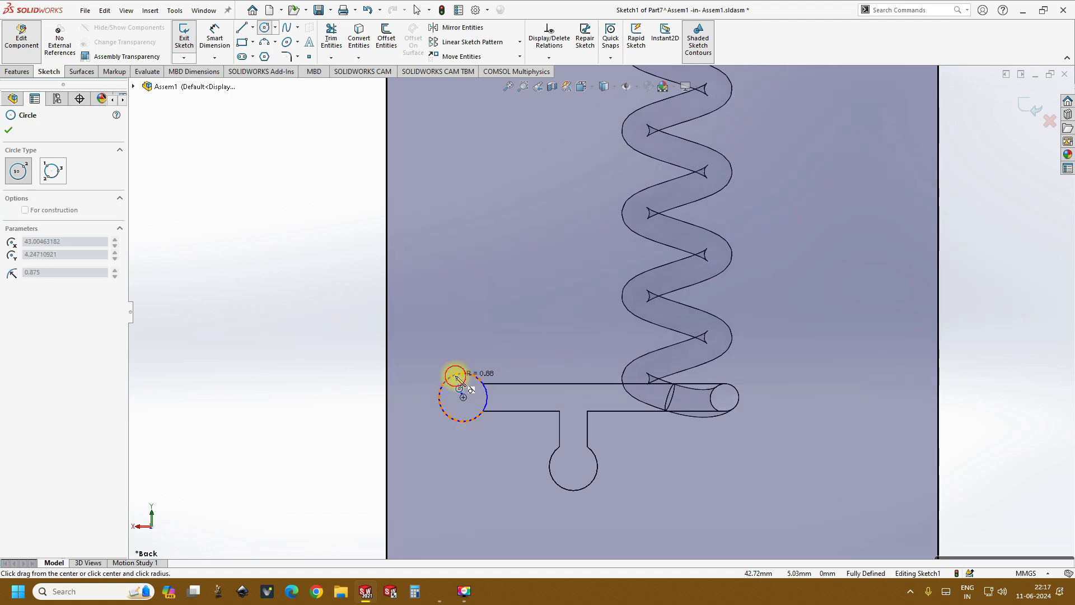
click(456, 377)
click(574, 467)
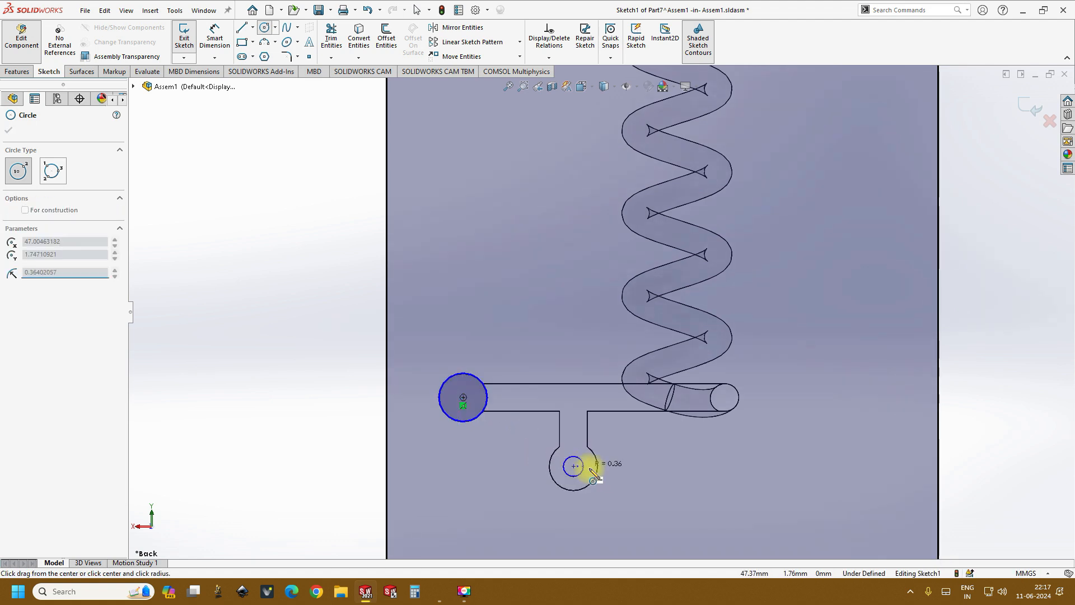
click(598, 471)
Draw a circle of about 0.88 mm radius beside the hole at the helix's upper end.
scroll(656, 434, up, 10)
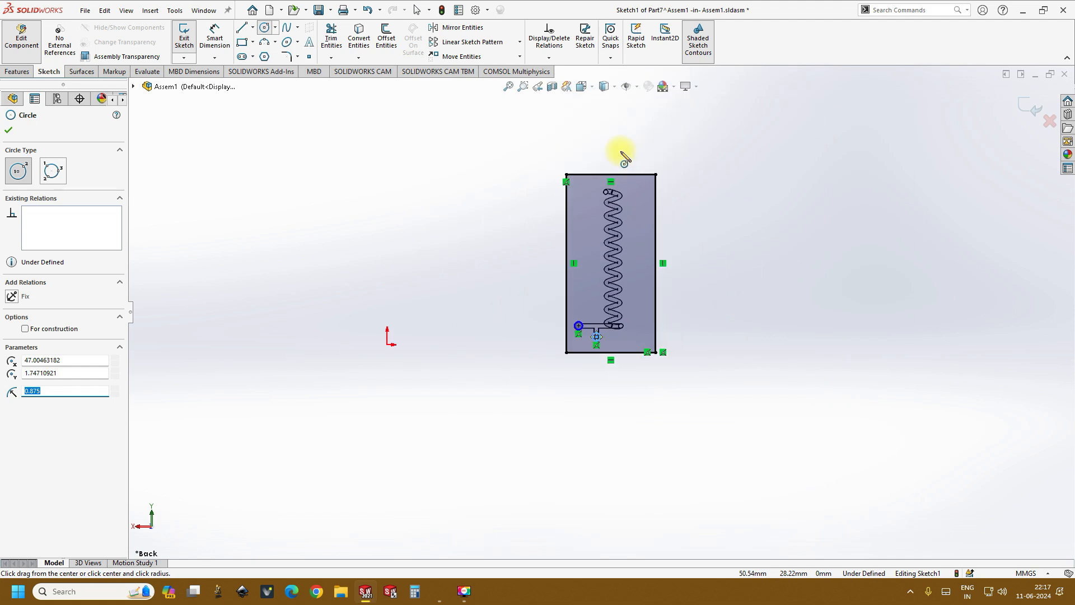
scroll(626, 179, down, 8)
scroll(518, 224, down, 2)
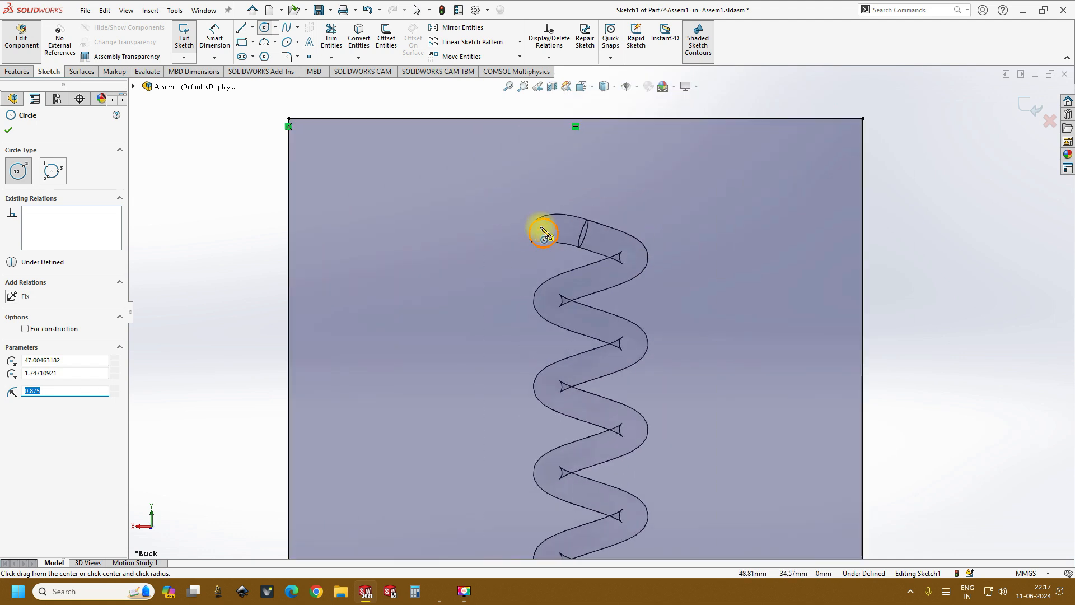
click(440, 214)
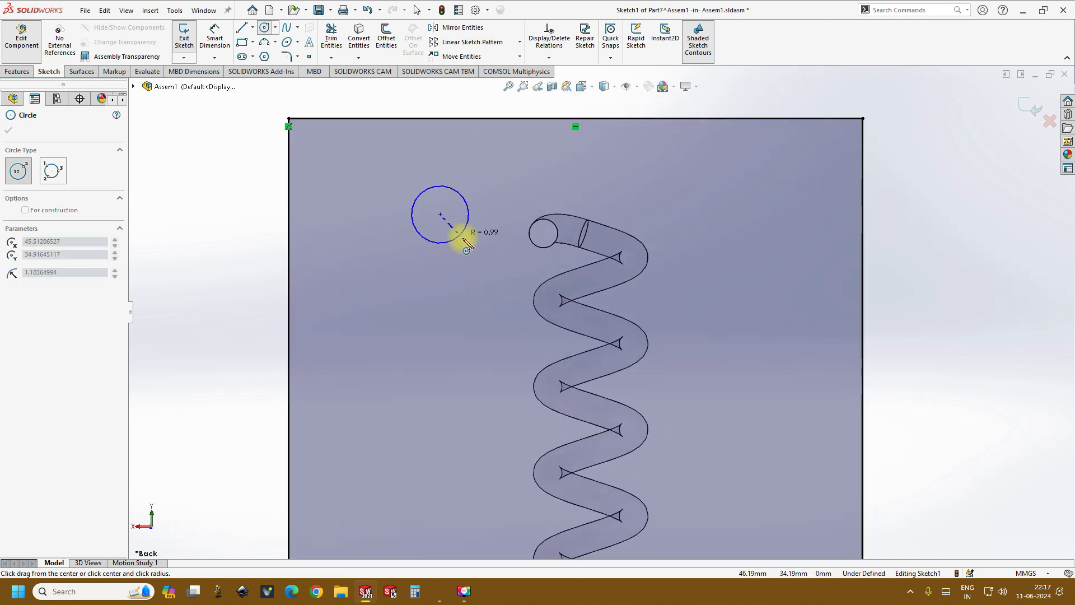
click(457, 234)
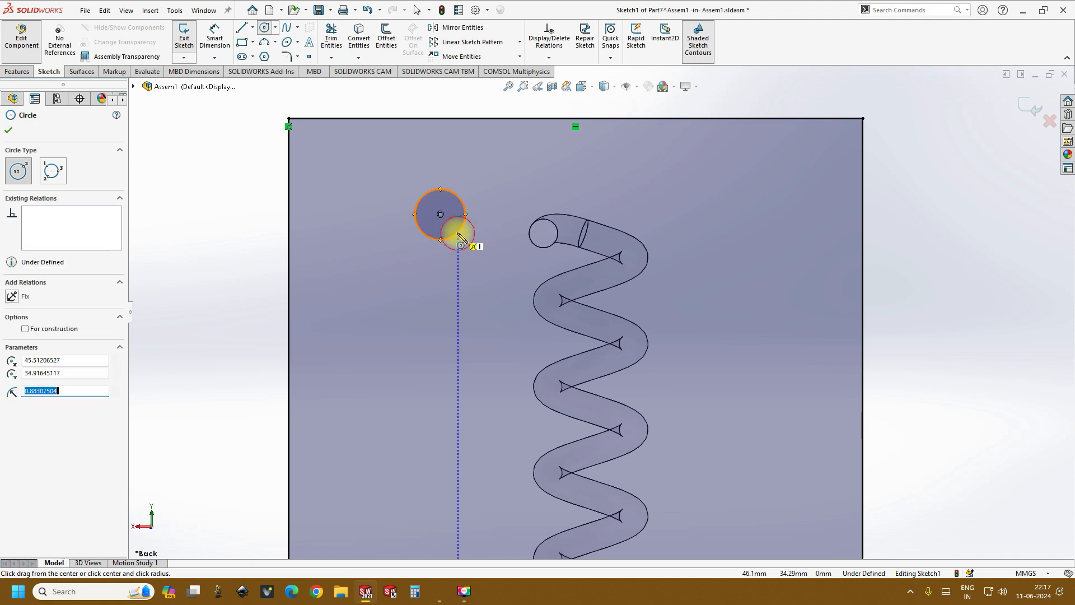
click(9, 130)
Dimension the circle beside the helix's upper end with a diameter of 1.75 mm.
click(214, 38)
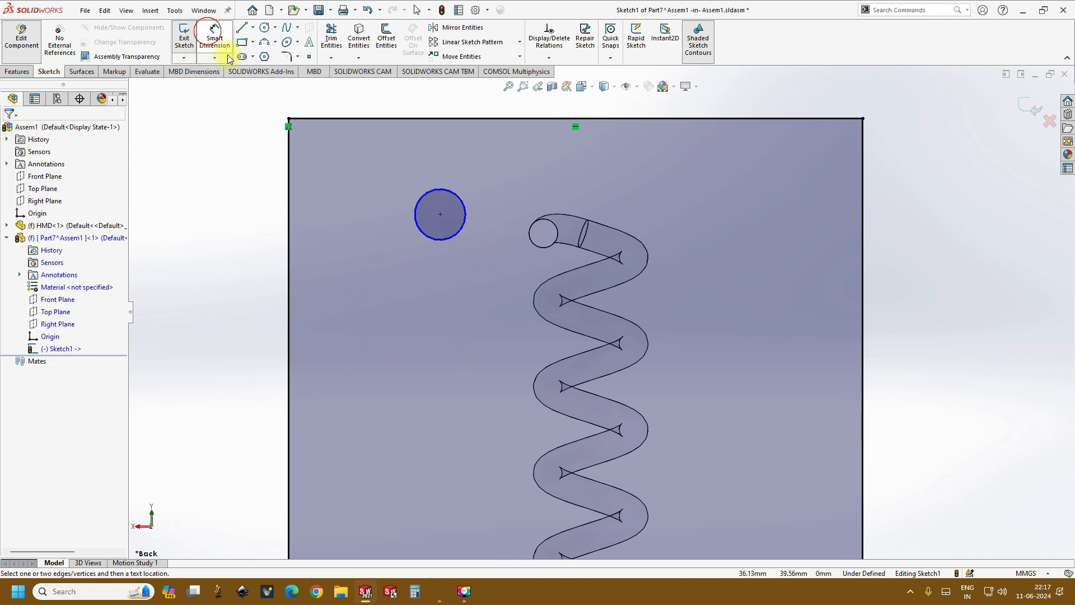
click(423, 193)
click(420, 170)
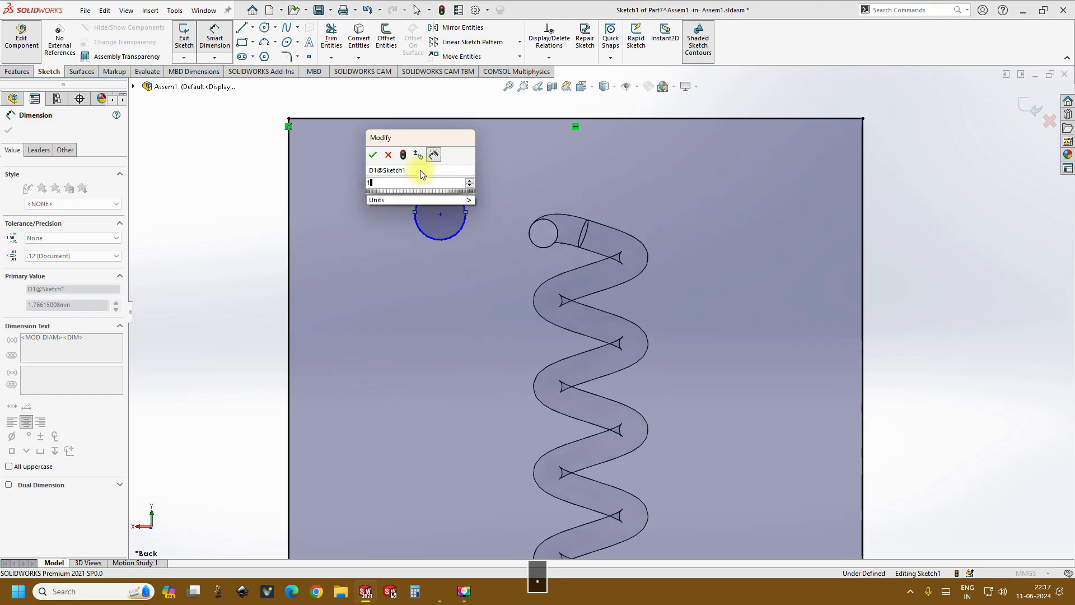
text(1.75)
key(Return)
scroll(586, 430, up, 8)
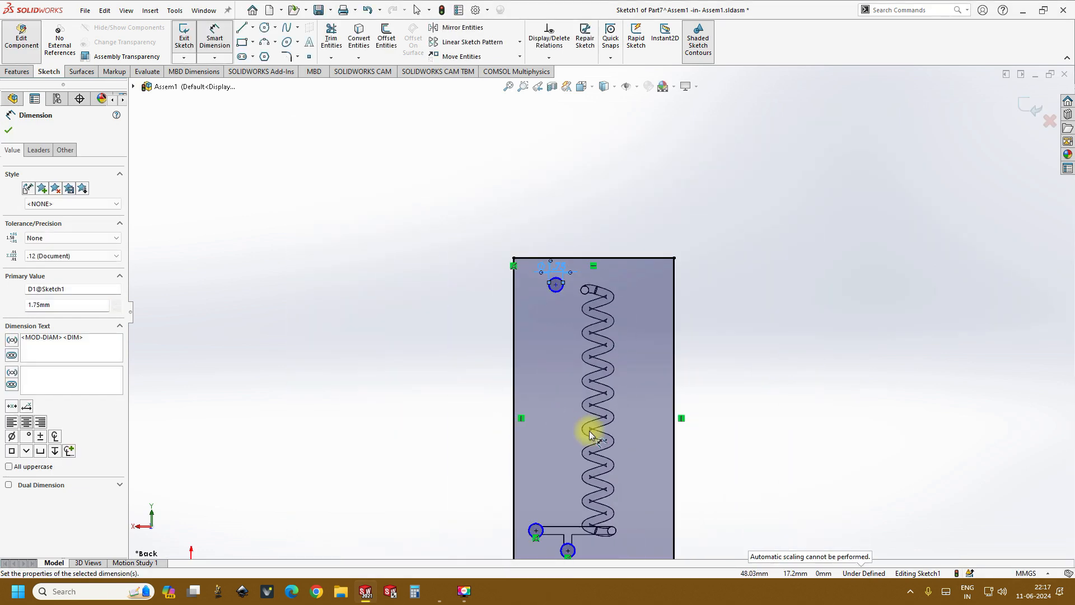
Dimension the two circles on the T-shaped channel's ports with a diameter of 1.75 mm each and leave the dimension command.
scroll(597, 420, down, 5)
click(576, 395)
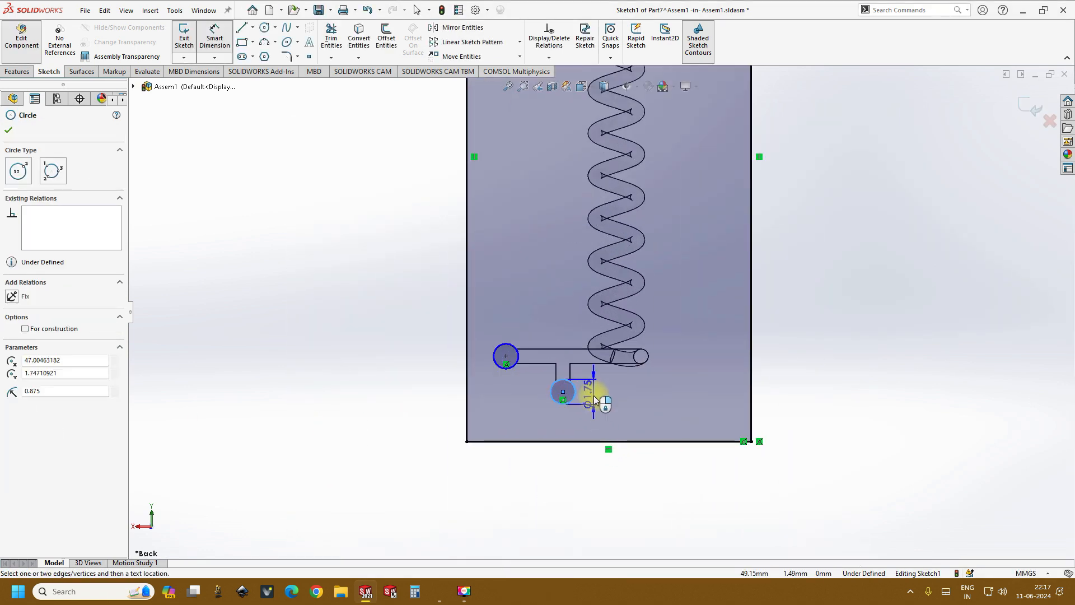
click(594, 395)
key(Return)
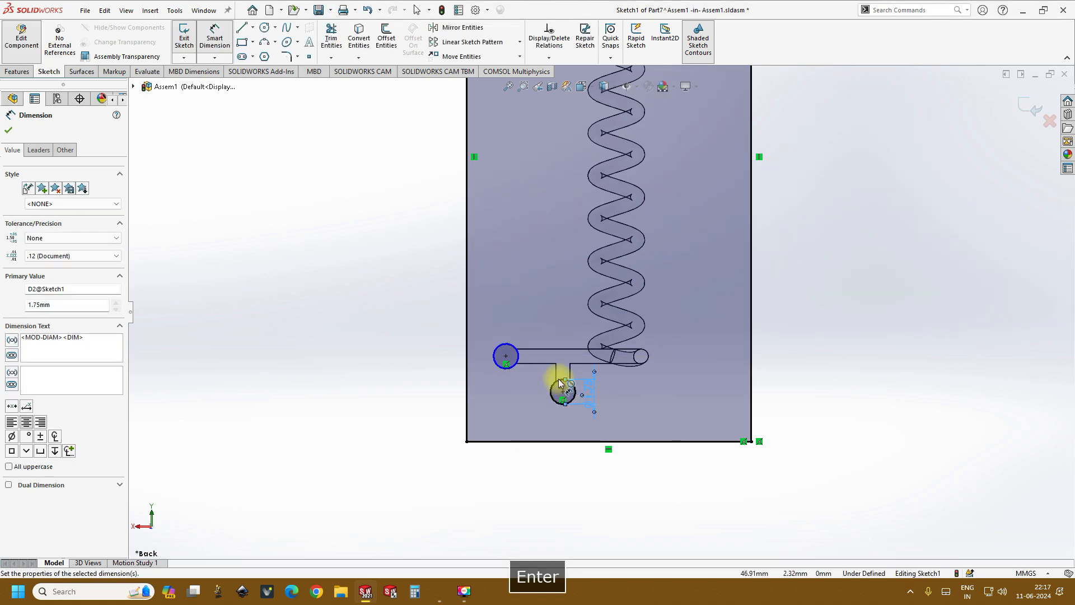
click(507, 344)
click(508, 315)
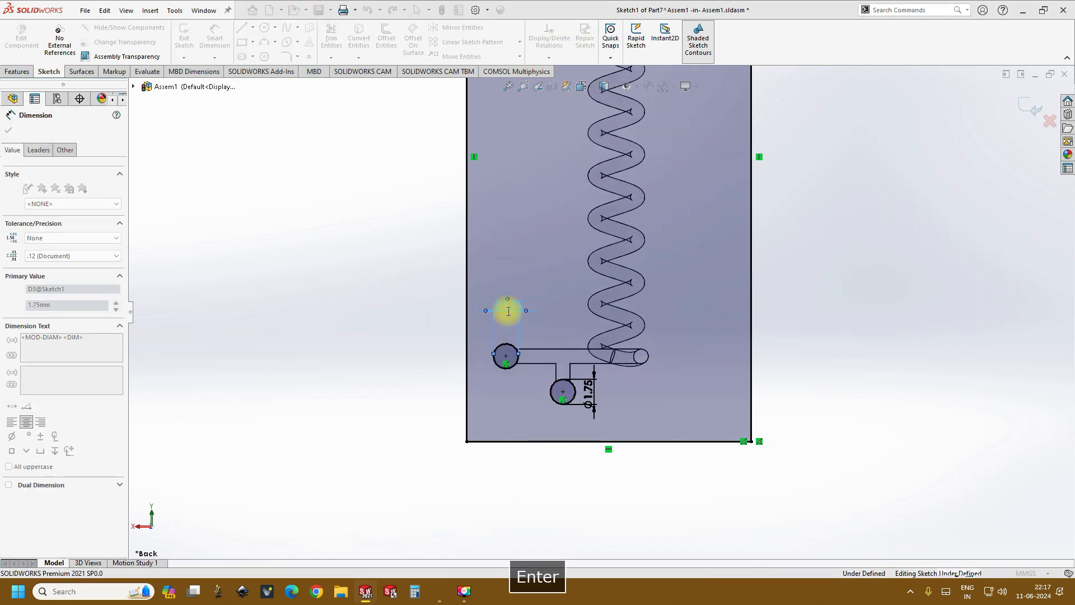
key(Return)
scroll(600, 312, up, 5)
scroll(593, 185, down, 3)
scroll(593, 189, down, 6)
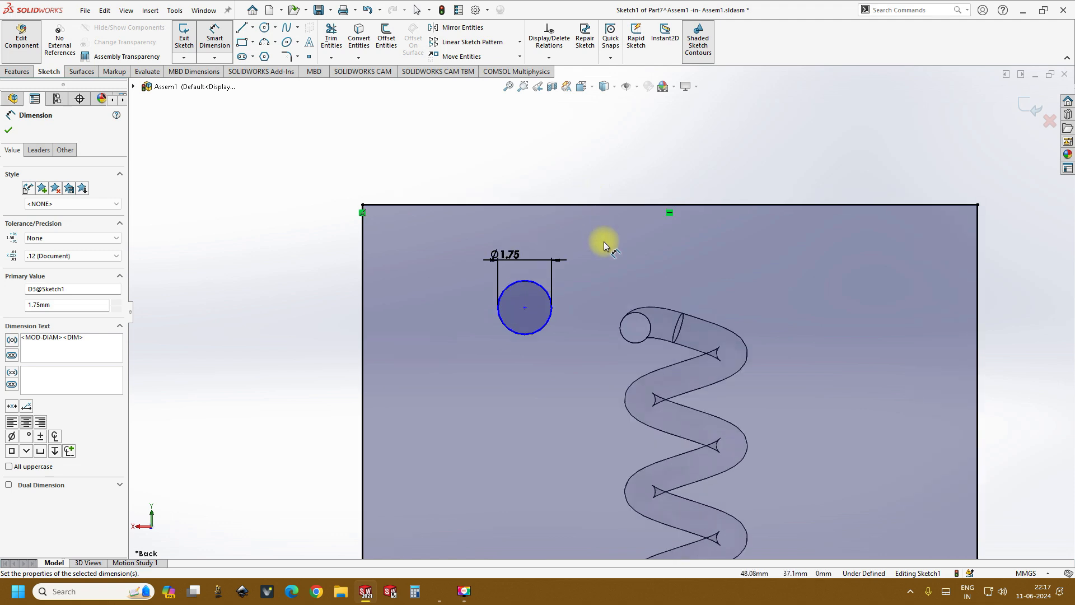
scroll(616, 364, up, 3)
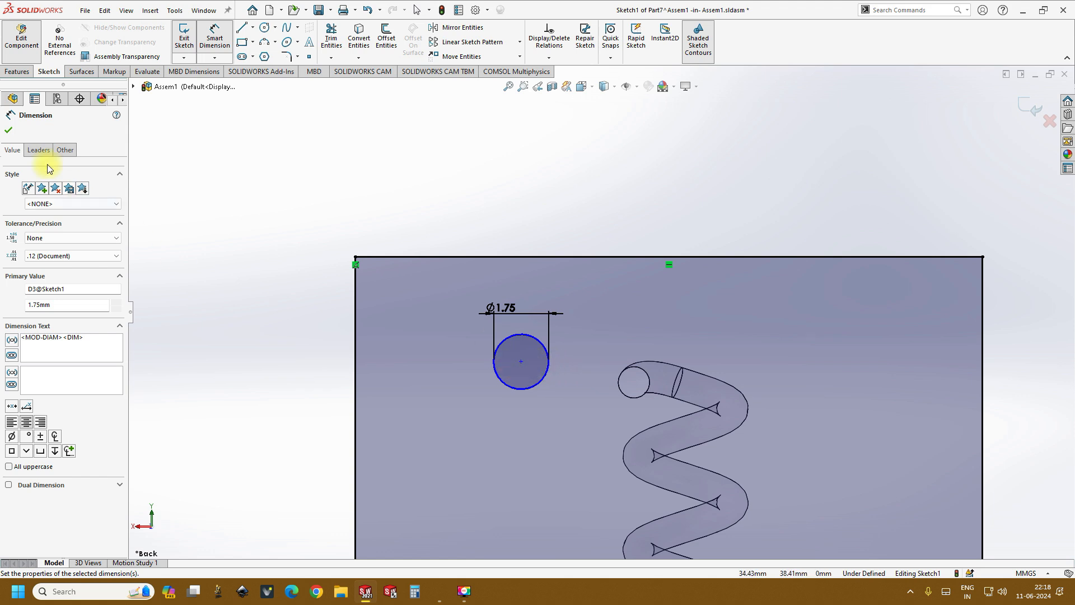
click(10, 129)
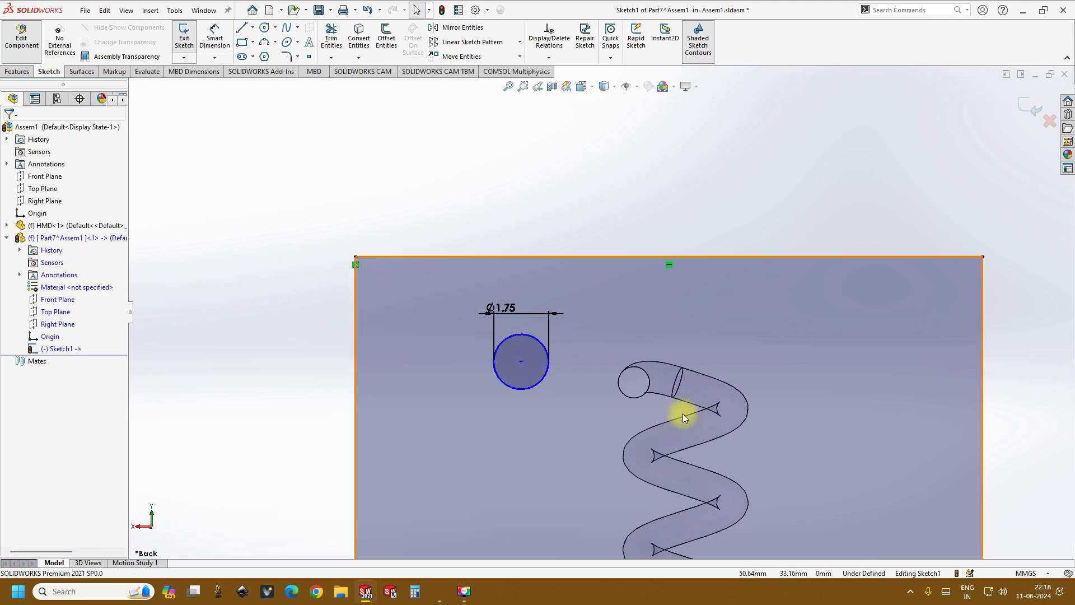
click(656, 386)
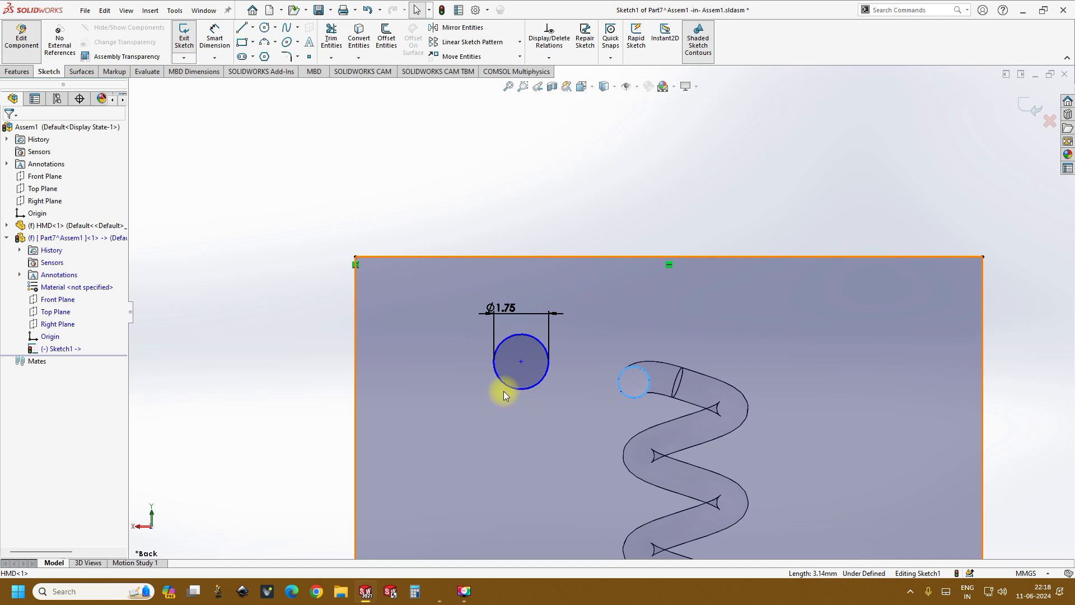
ctrl+click(523, 392)
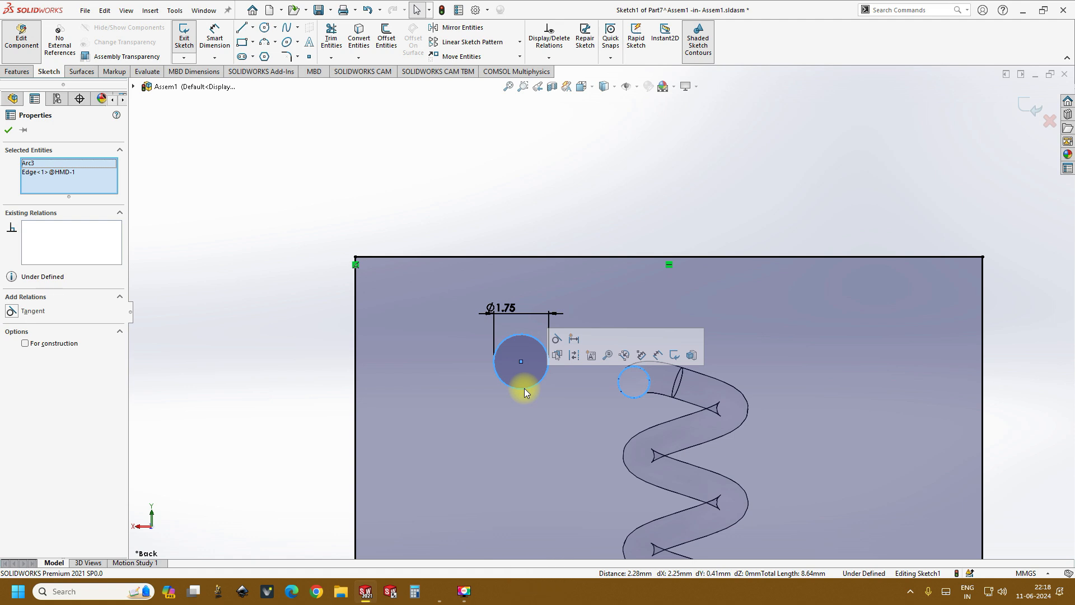
scroll(692, 379, up, 3)
scroll(661, 342, down, 5)
scroll(605, 319, up, 4)
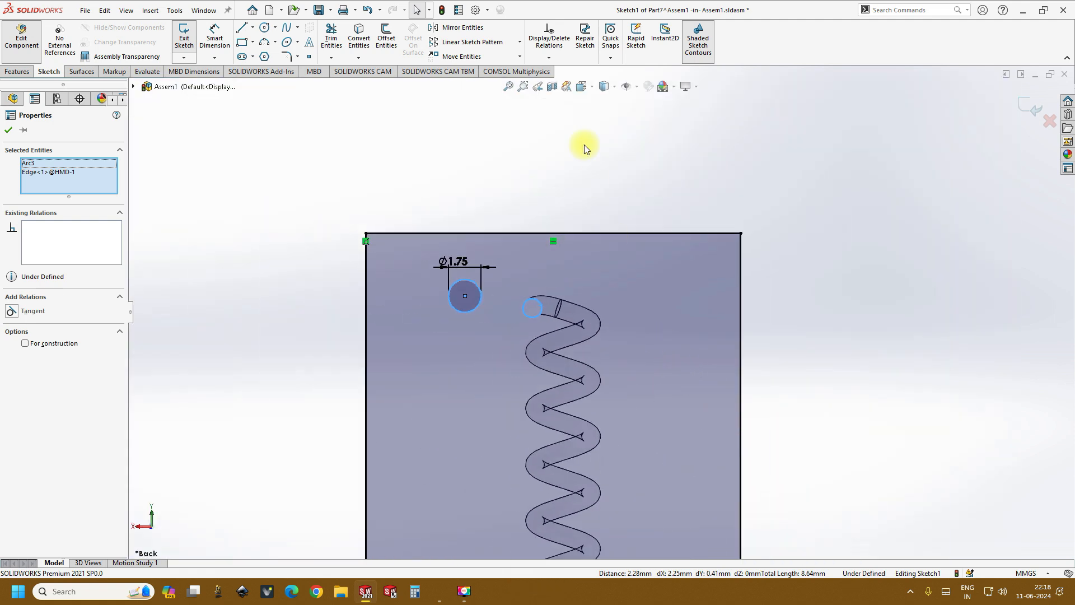
click(593, 180)
Move the upper 1.75 mm circle by its centre point onto the hole at the helix's upper end.
click(465, 297)
click(531, 310)
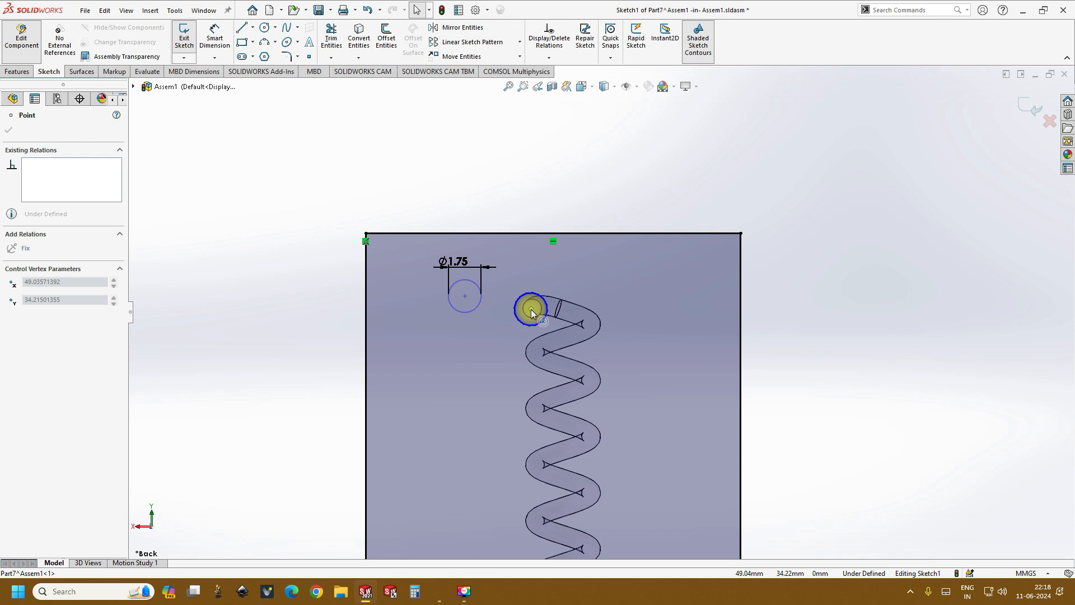
click(531, 309)
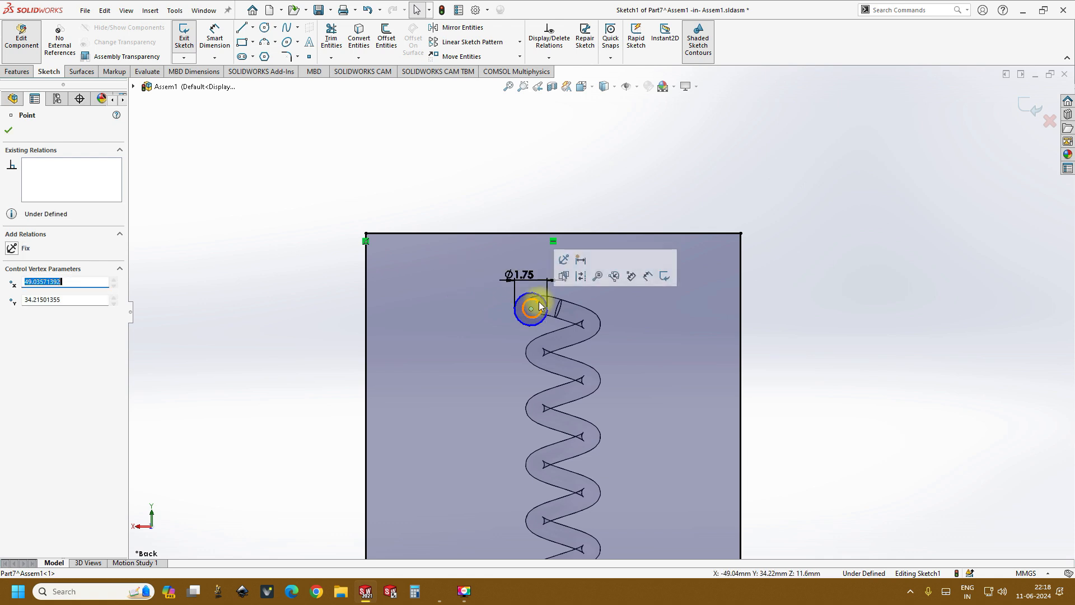
scroll(539, 305, down, 5)
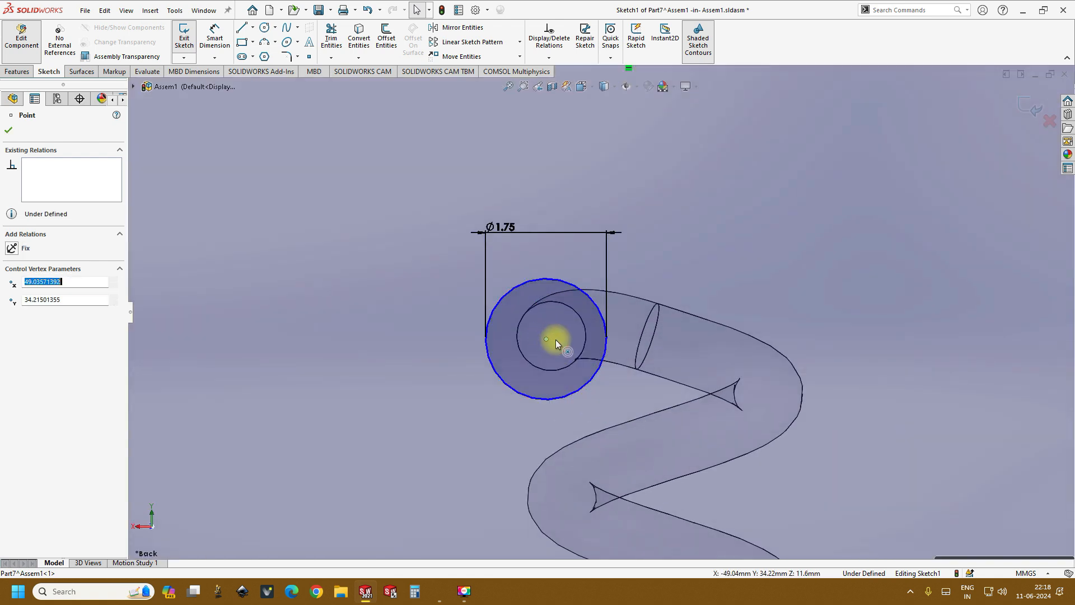
drag(552, 337, 553, 337)
scroll(392, 435, up, 8)
middle_drag(460, 471, 465, 432)
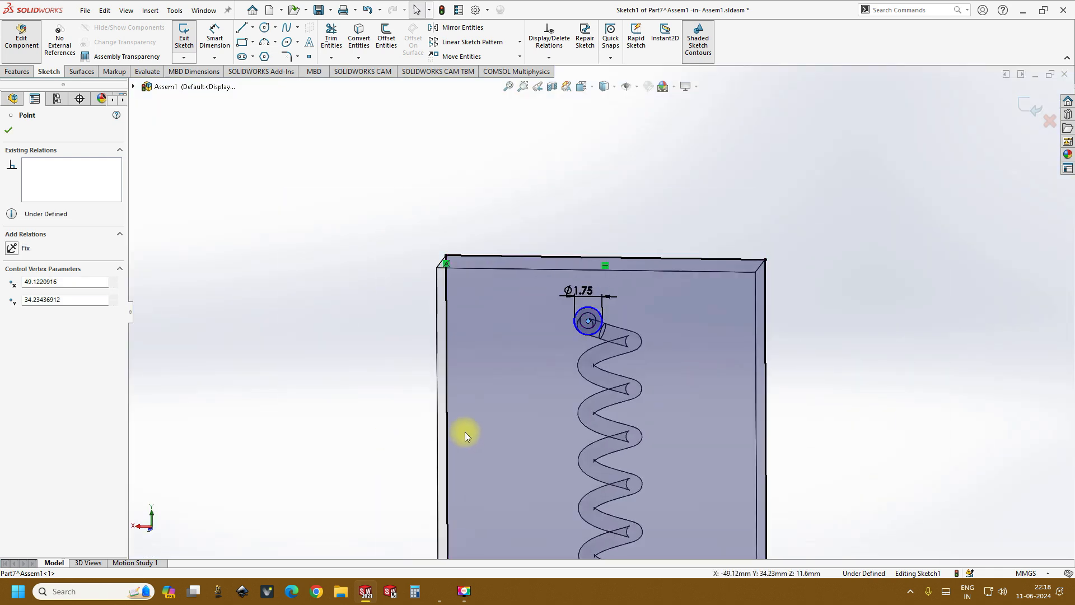
Dimension the upper circle's centre 4 mm below the rectangle's upper edge.
click(230, 40)
scroll(694, 295, down, 5)
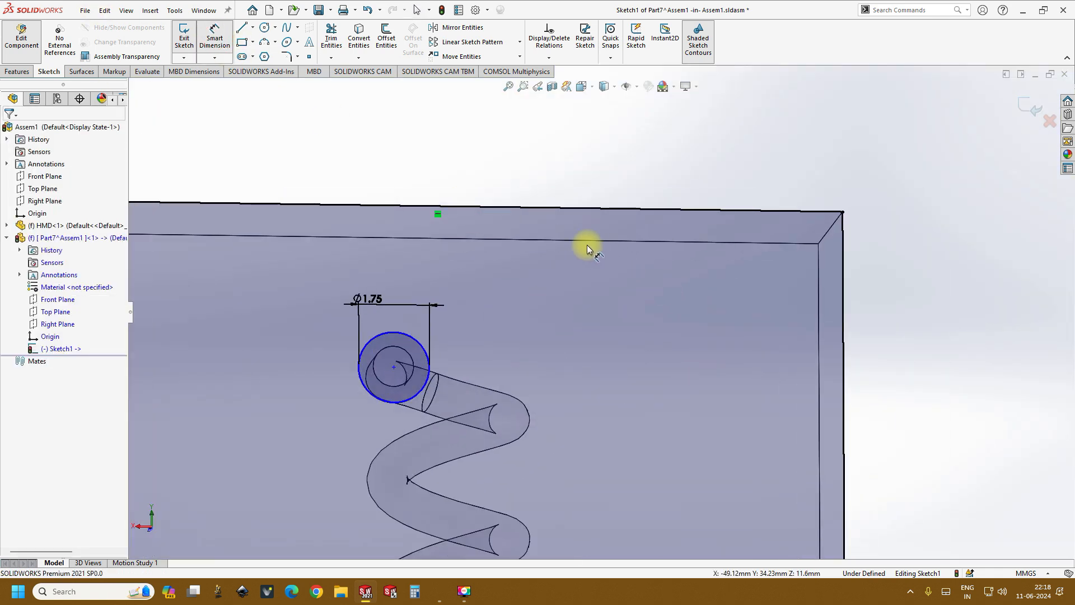
click(541, 211)
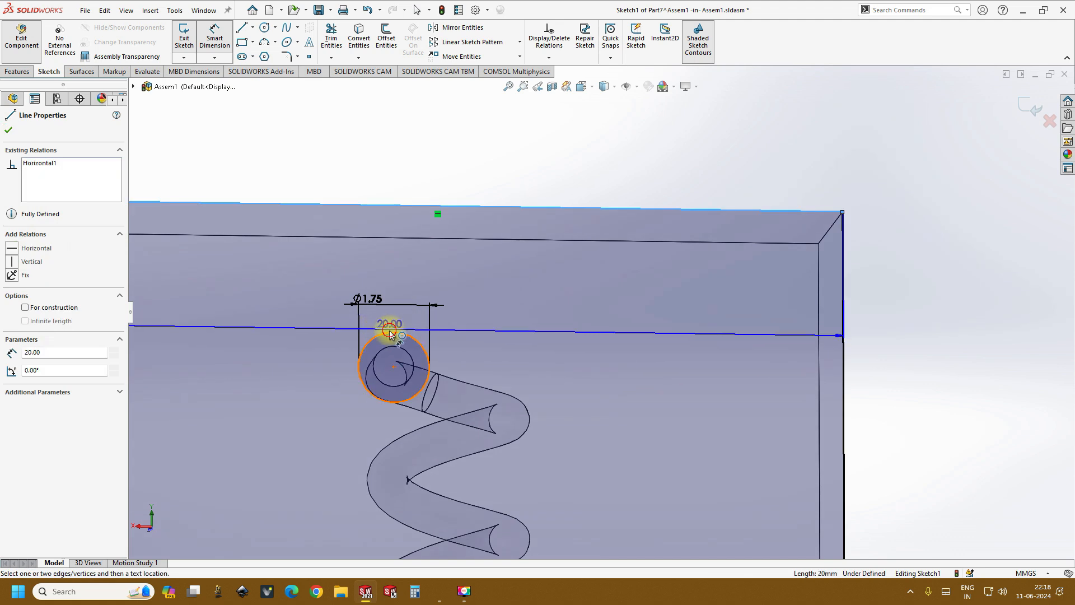
click(384, 333)
click(524, 295)
key(Return)
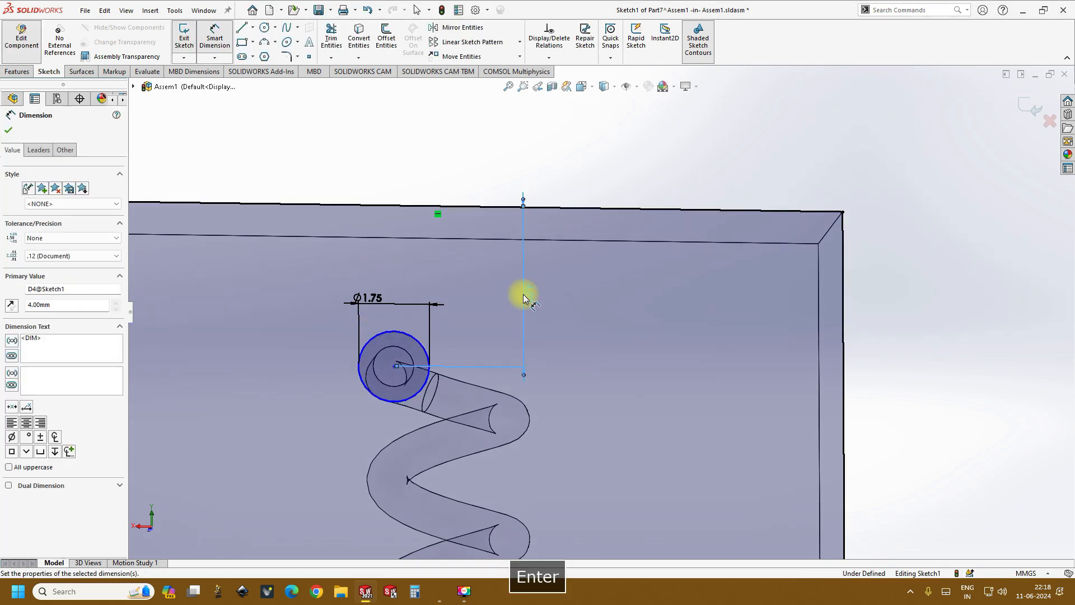
Dimension the upper circle's centre 11 mm horizontally from the rectangle's long side edge farther from the T-shaped channel's ports.
click(424, 387)
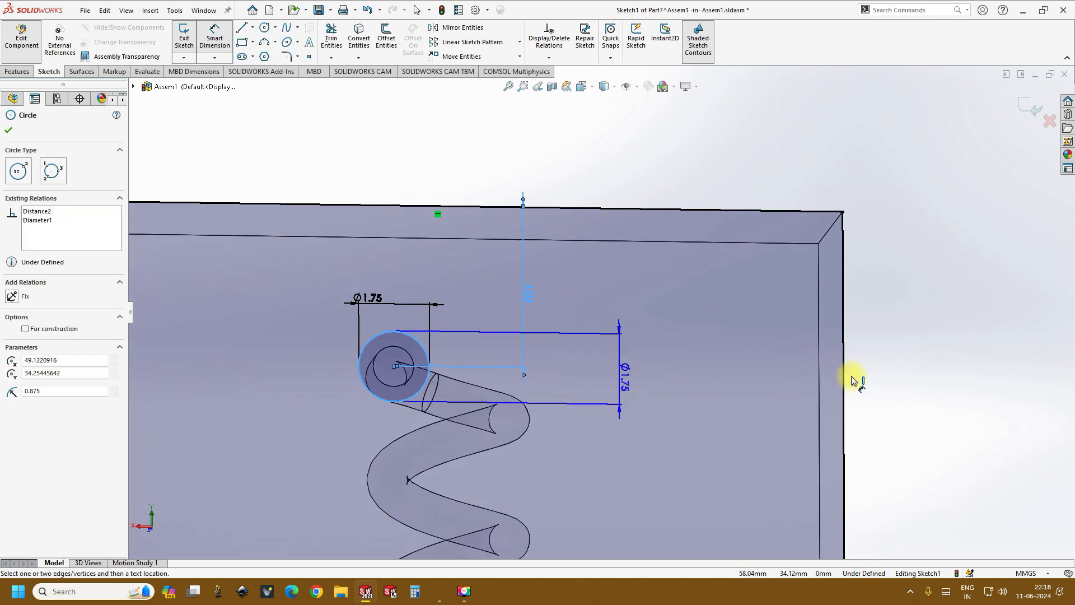
click(844, 372)
click(758, 168)
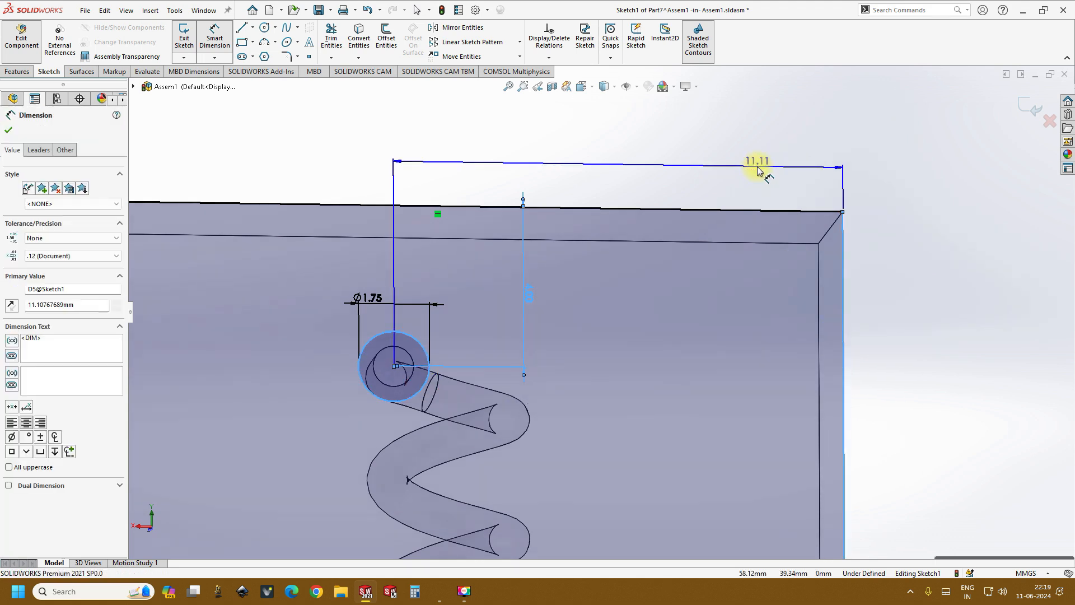
text(11)
key(Return)
Extrude the plate profile with its three port holes 0.5 mm outward from the block's face.
scroll(710, 273, up, 4)
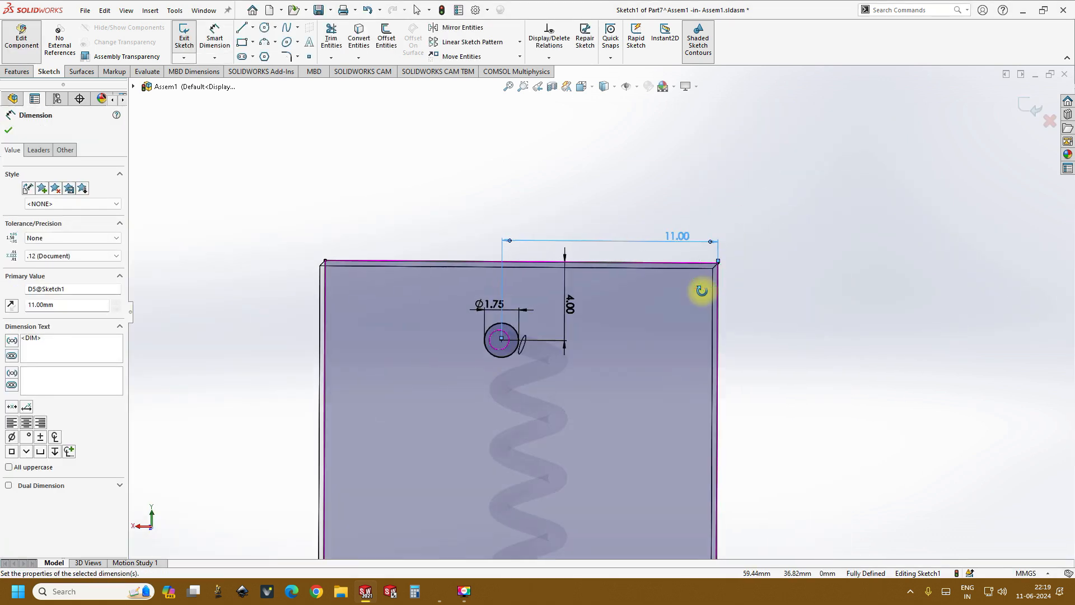
scroll(543, 354, down, 3)
scroll(382, 339, up, 10)
scroll(600, 459, down, 2)
middle_drag(591, 425, 601, 372)
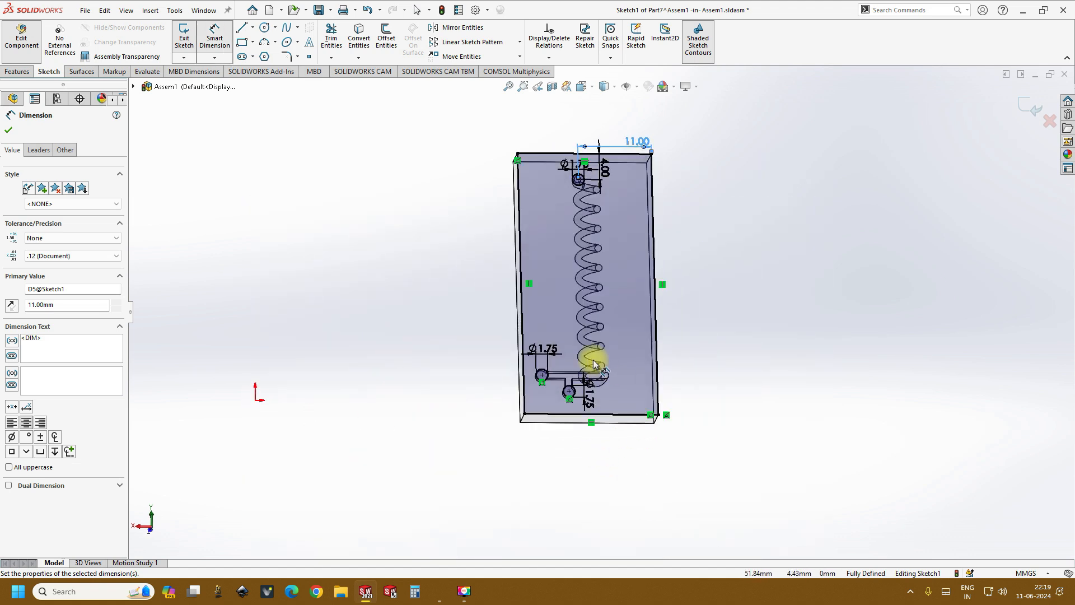
click(15, 72)
click(196, 45)
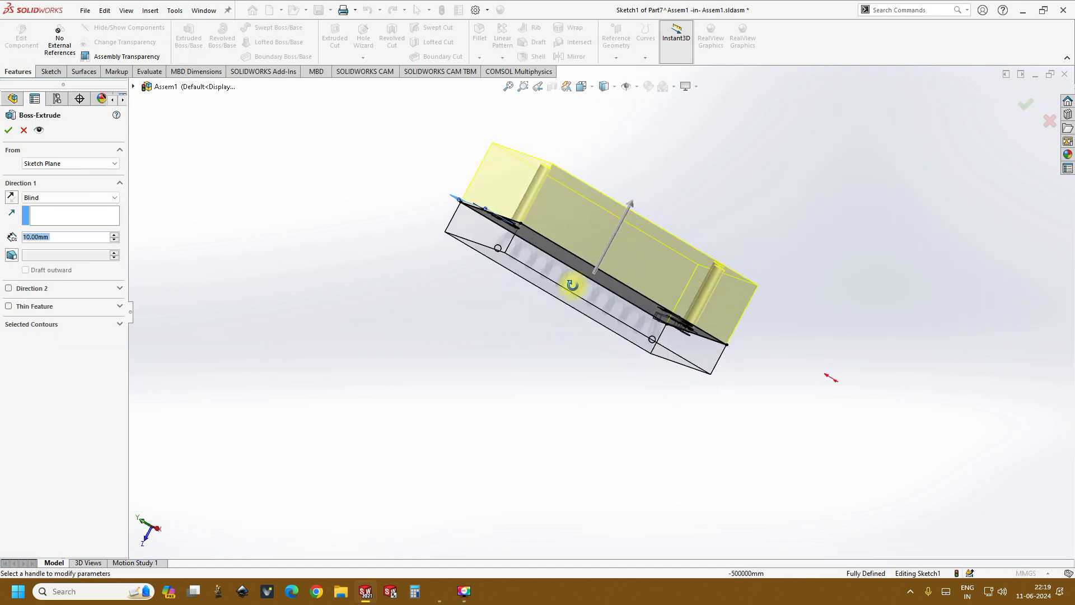
text(0.5)
key(Return)
middle_drag(600, 259, 557, 246)
scroll(621, 221, down, 4)
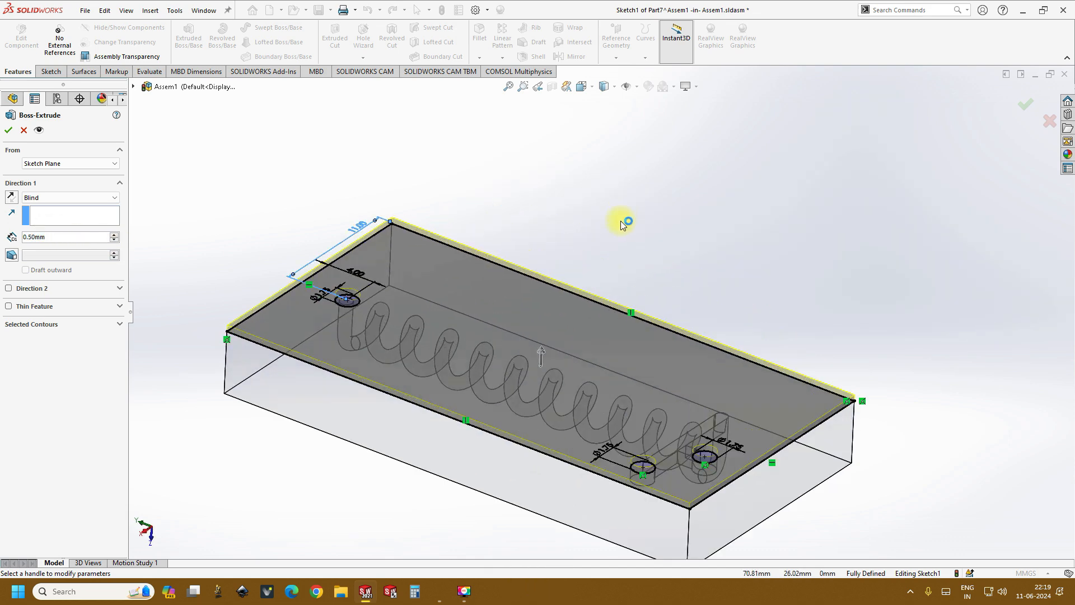
click(8, 130)
Start a new sketch on the outer face of the 0.5 mm plate.
middle_drag(530, 284, 507, 325)
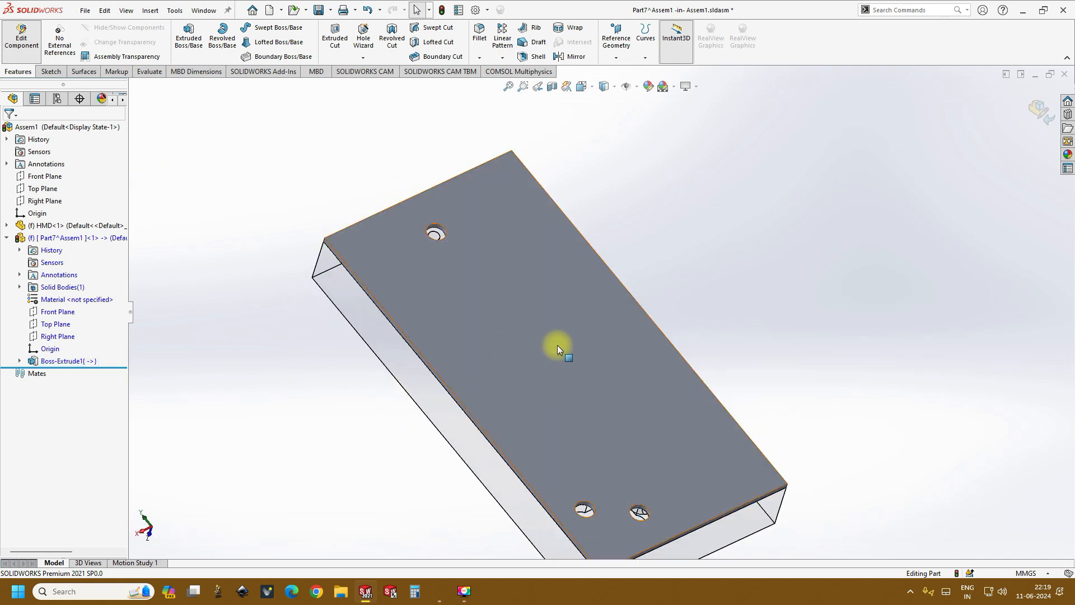
click(557, 351)
click(606, 315)
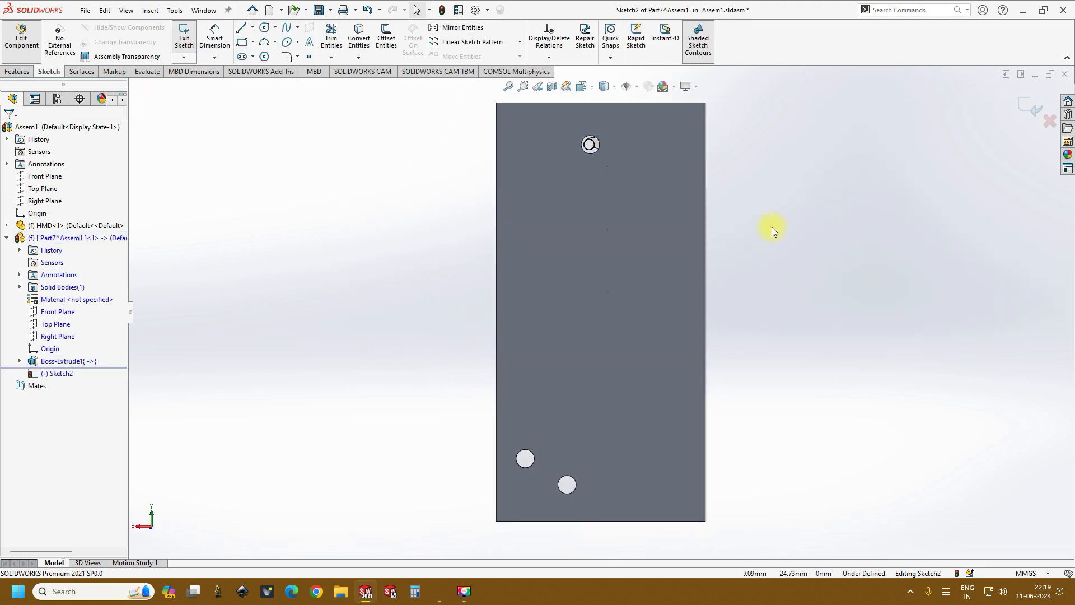
Draw a centre rectangle of about 3.1 by 3.4 mm centred on the plate's upper port hole.
click(253, 43)
click(266, 73)
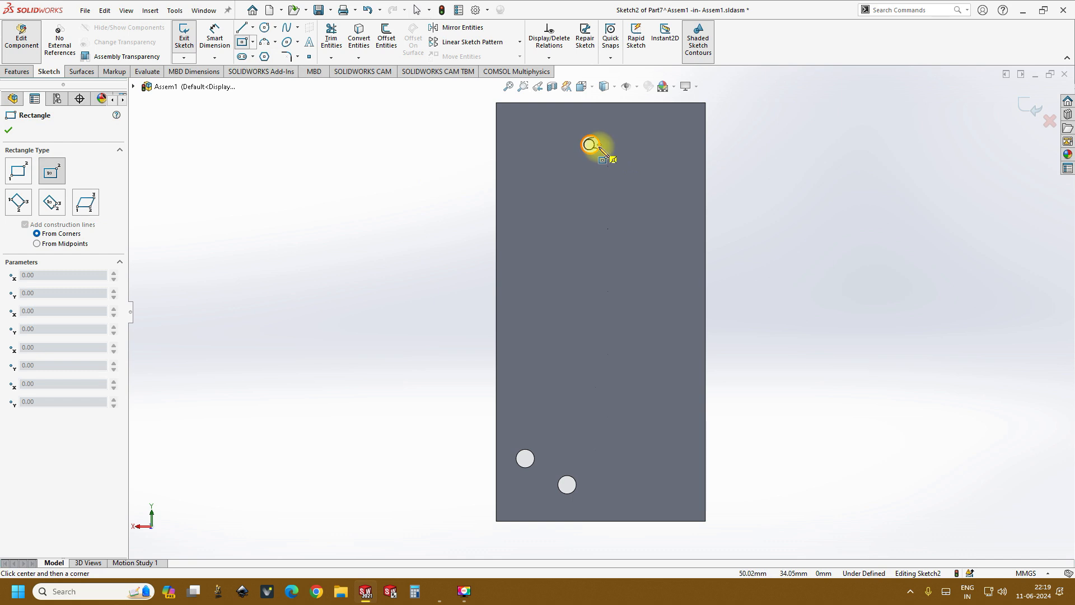
scroll(594, 148, down, 5)
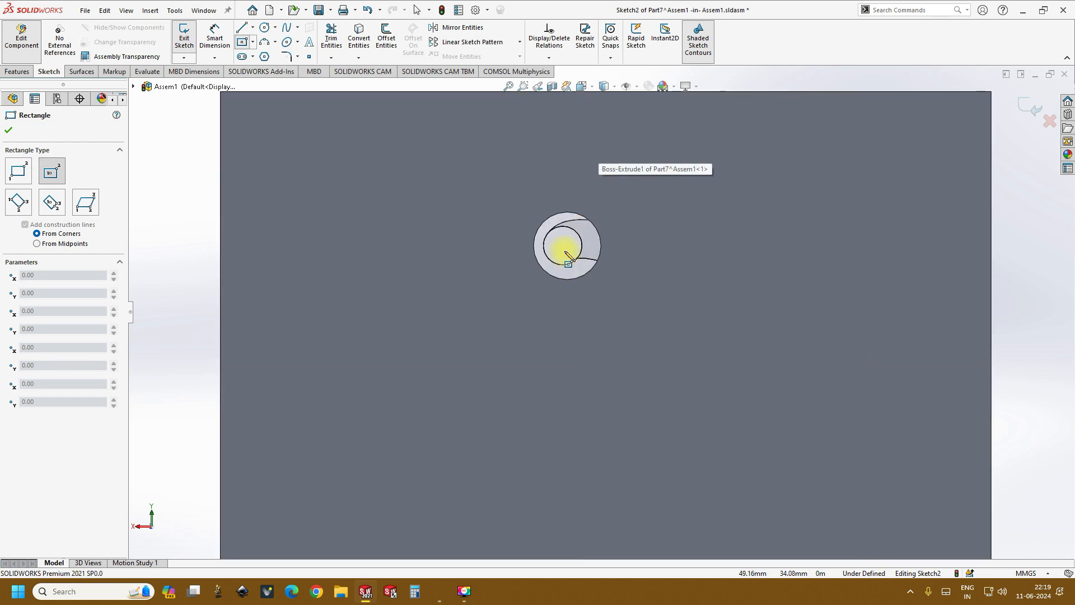
click(569, 245)
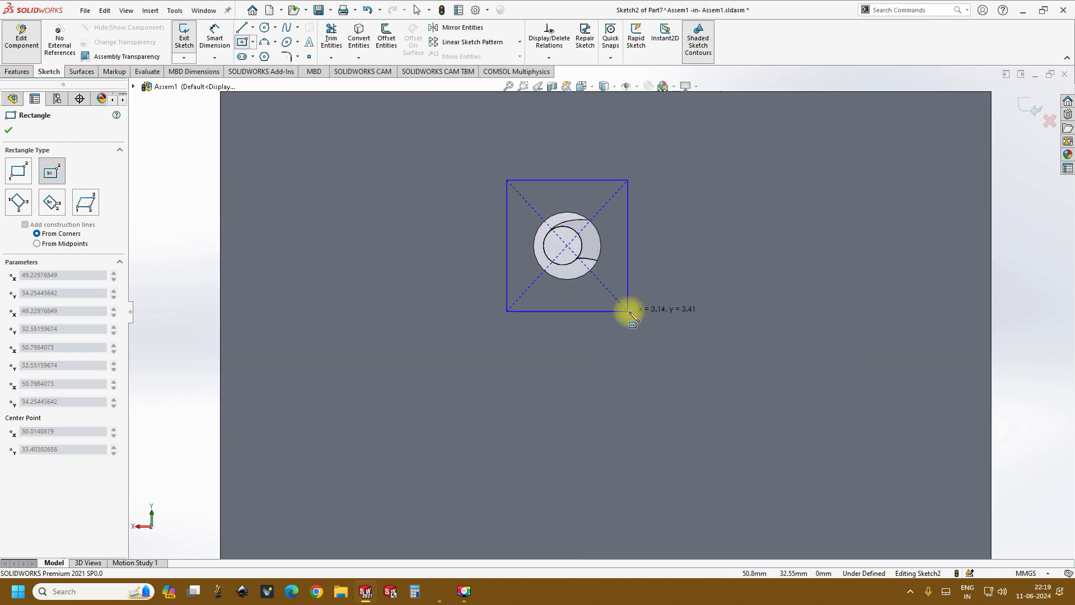
click(631, 310)
Set both the width and height of the rectangle around the upper port hole to 3 mm.
click(214, 35)
click(576, 181)
click(576, 147)
text(3)
key(Return)
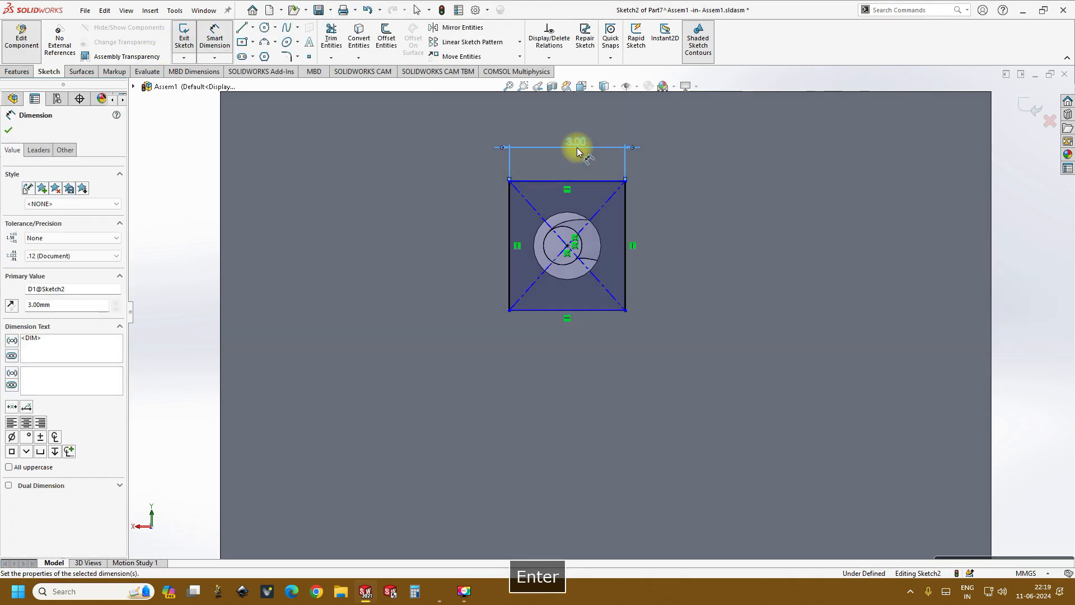
click(624, 219)
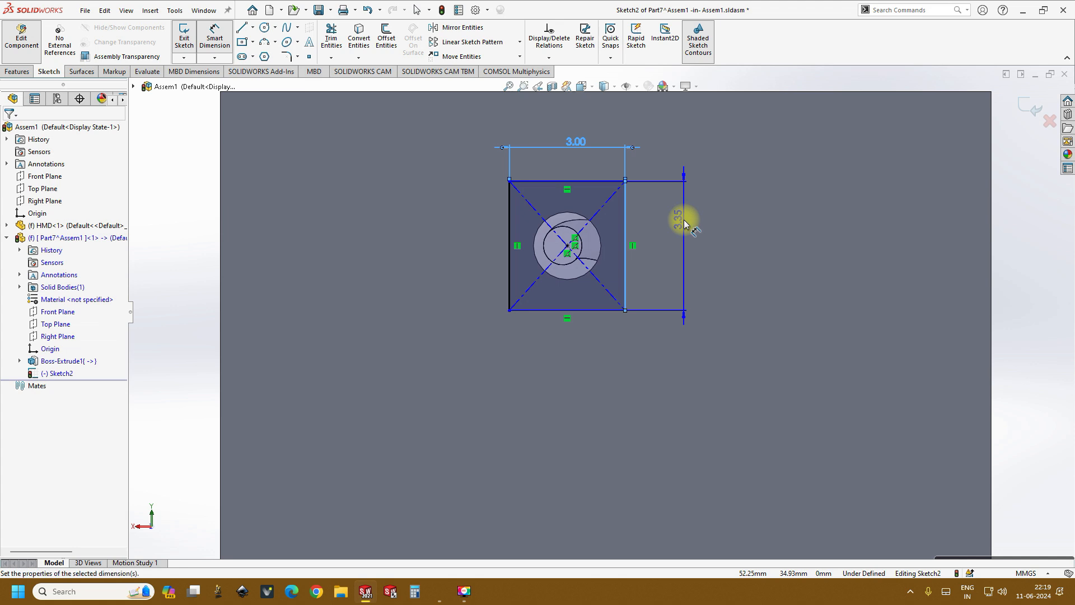
click(684, 220)
text(3)
key(Return)
Draw a circle of about 0.85 mm radius centred in the 3 mm square around the upper port hole.
scroll(647, 317, up, 5)
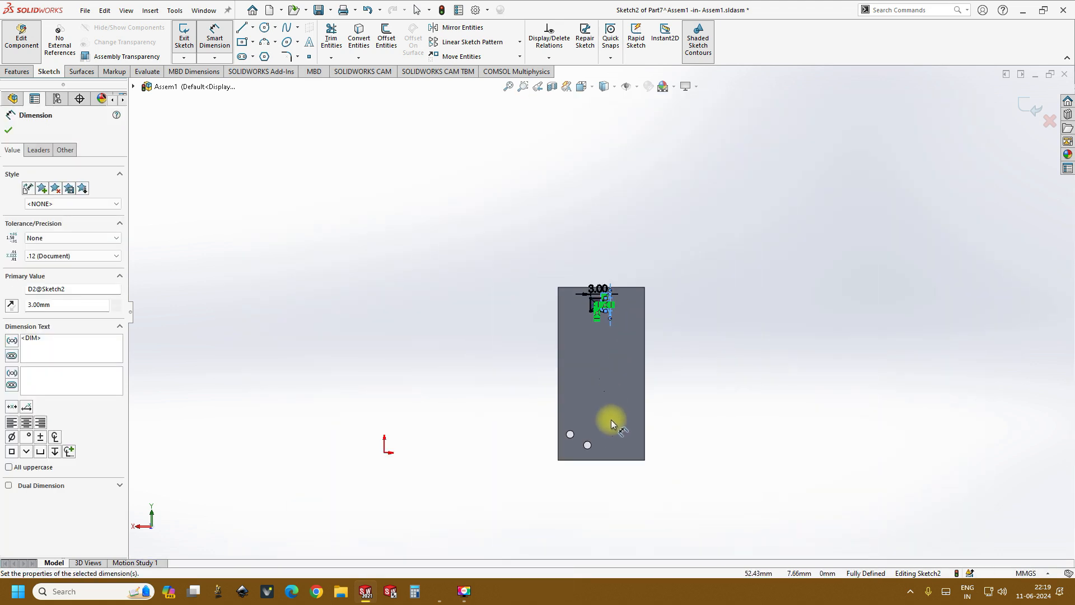
scroll(588, 415, down, 5)
scroll(605, 308, up, 3)
scroll(610, 237, down, 6)
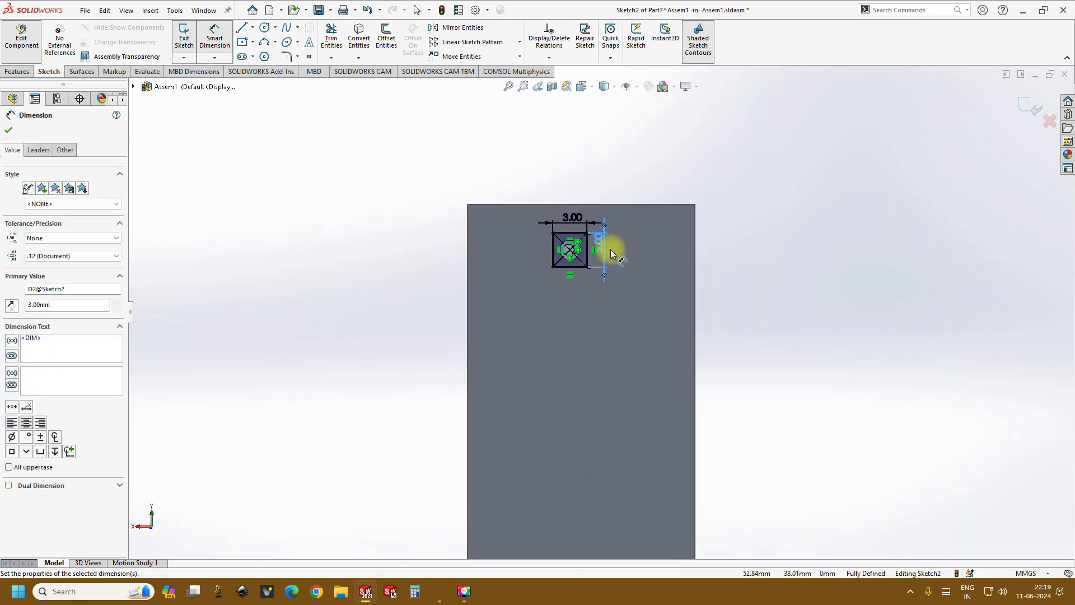
click(265, 27)
scroll(538, 249, down, 4)
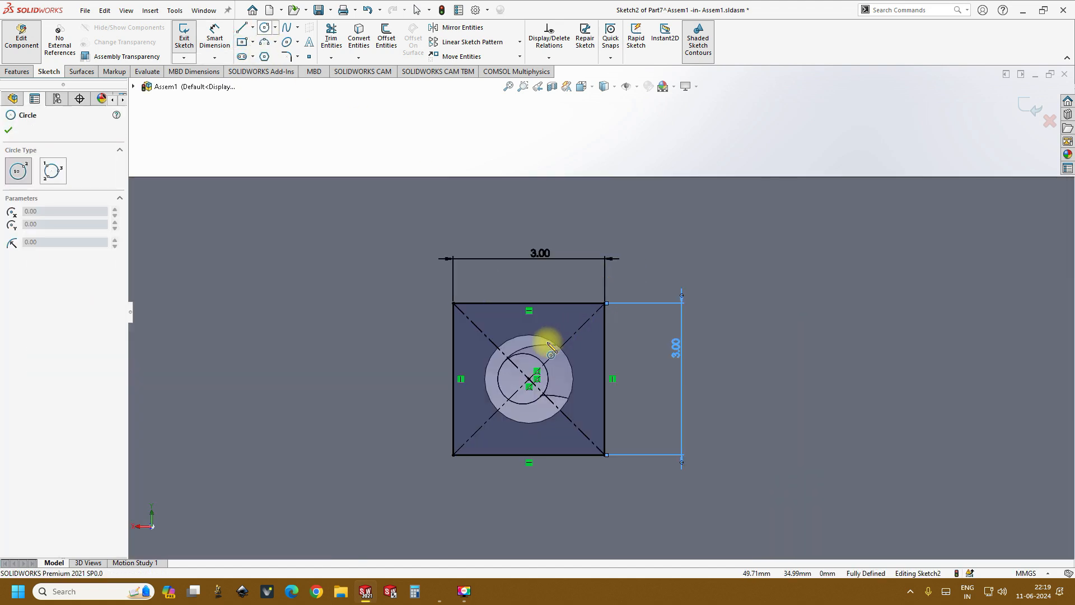
click(529, 380)
click(557, 350)
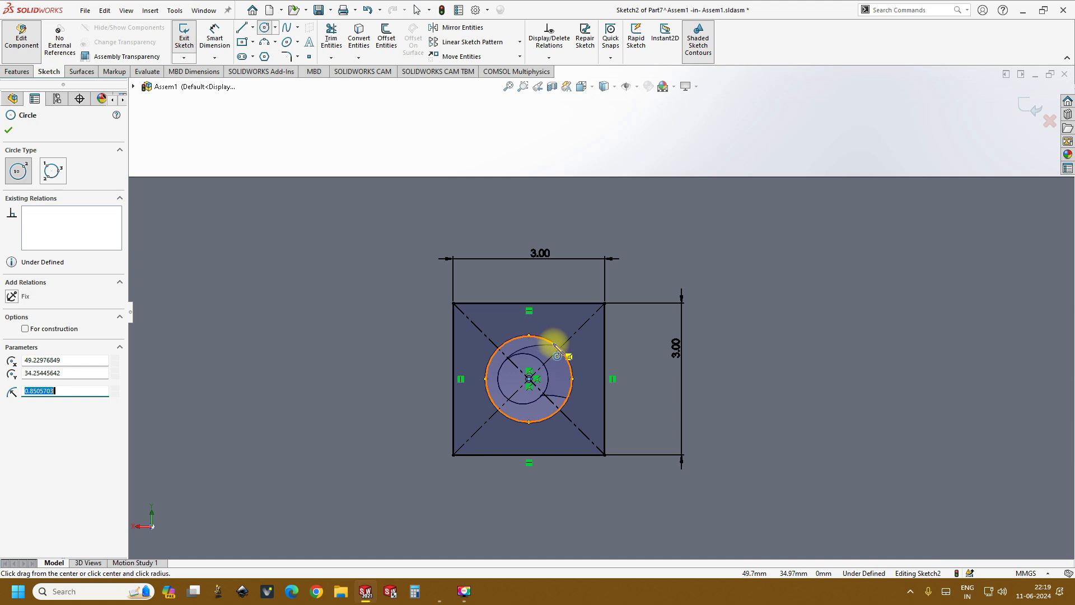
Set the diameter of the circle in the upper square to 1.75 mm.
click(214, 40)
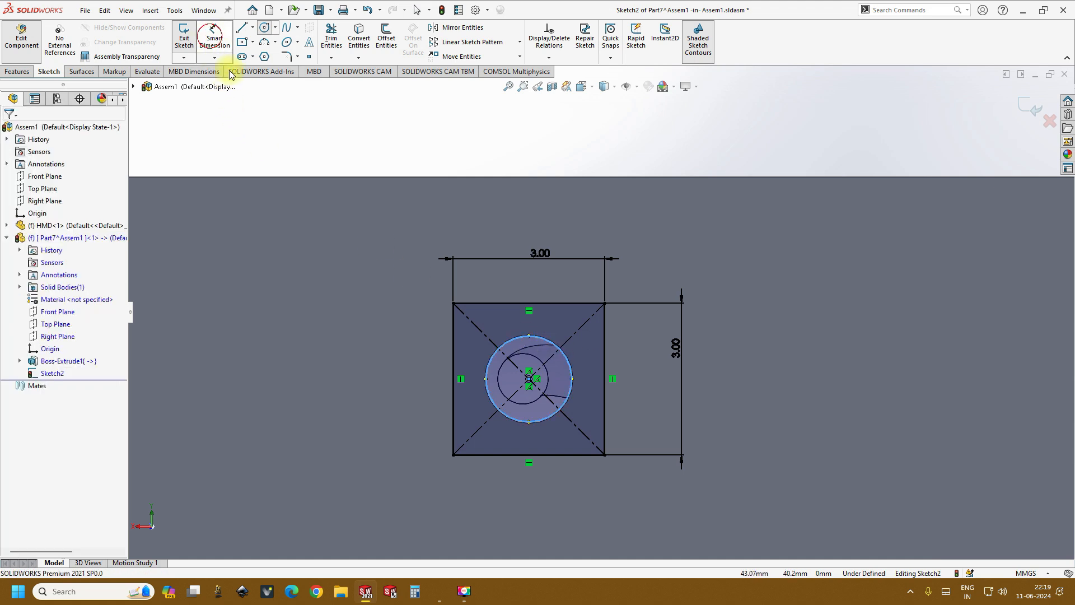
click(511, 346)
click(511, 235)
text(1.7)
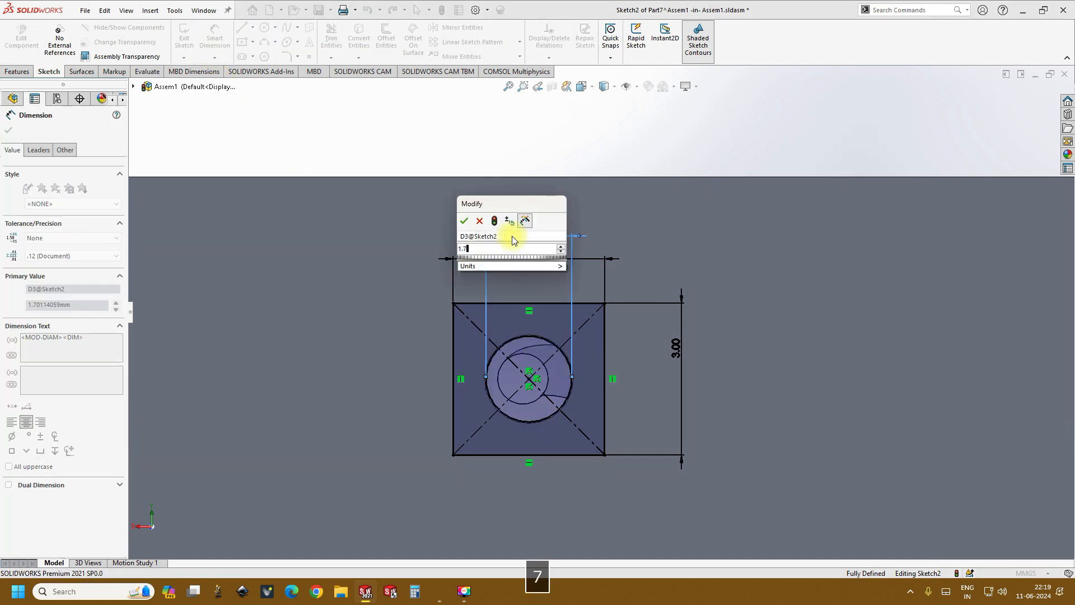
text(5)
key(Return)
Draw a circle centred on each of the plate's two lower port holes, with radii of about 0.88 and 0.85 mm.
scroll(583, 422, up, 6)
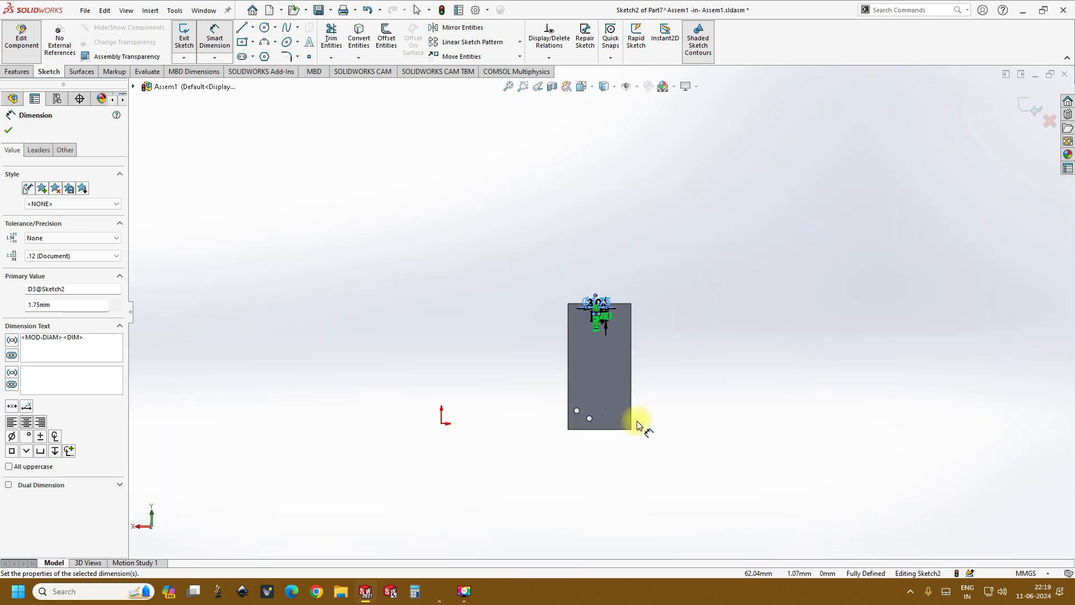
scroll(637, 424, down, 8)
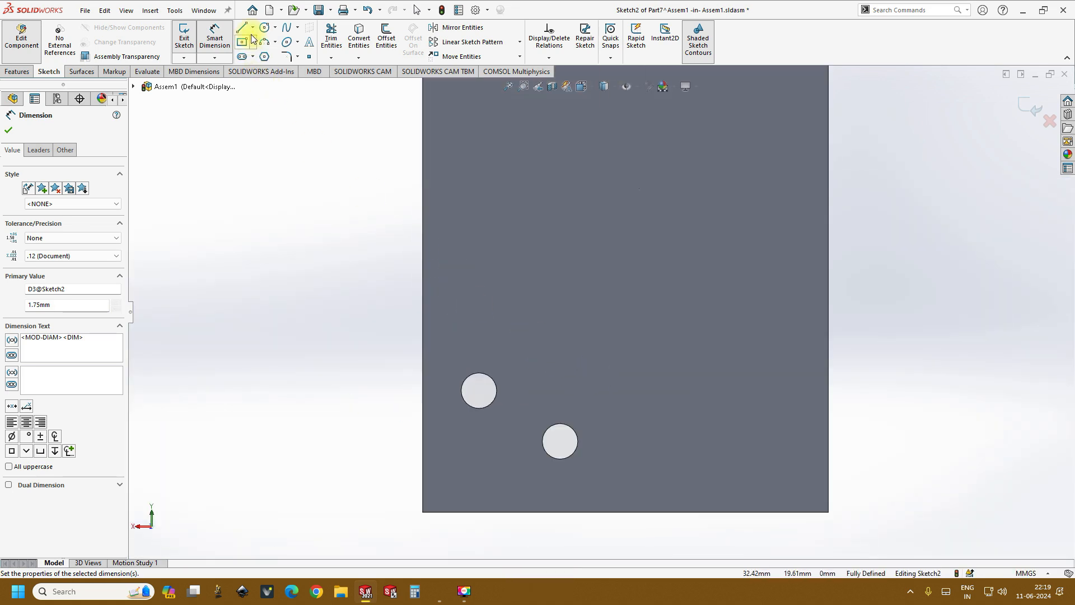
click(266, 28)
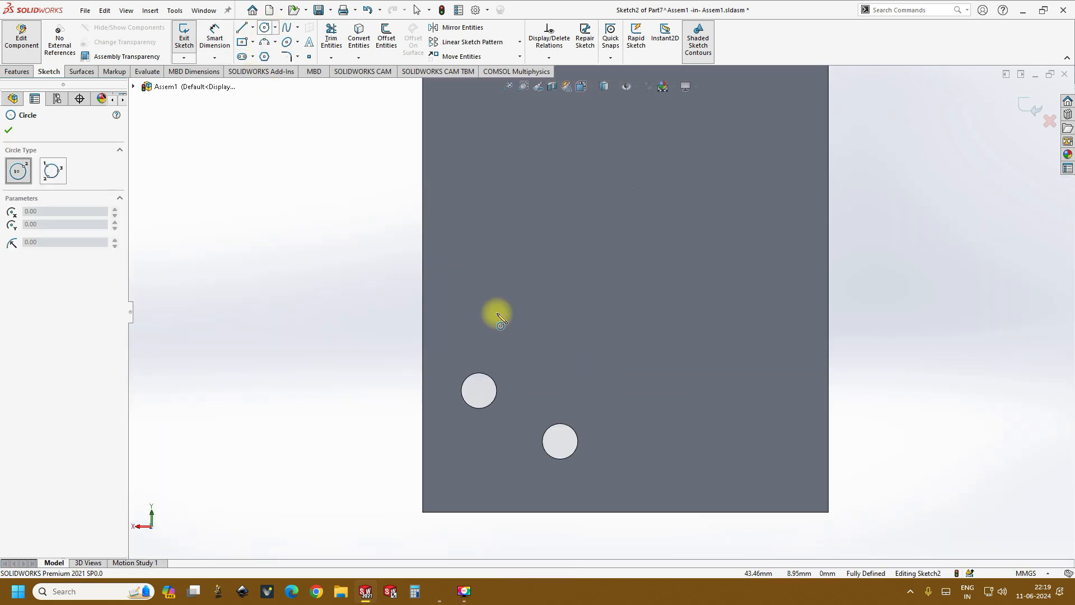
click(479, 390)
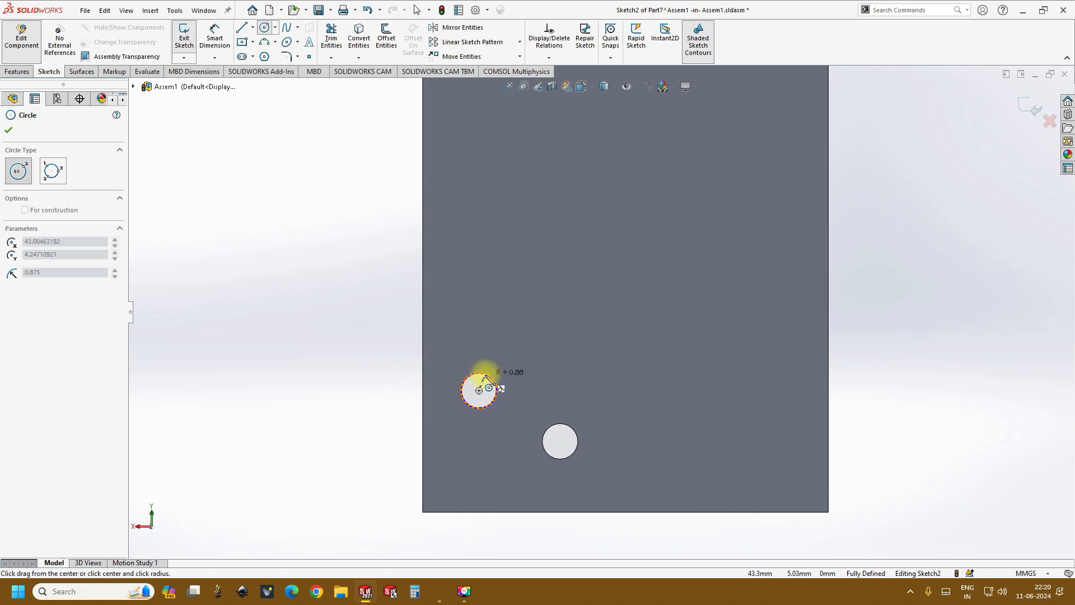
click(488, 378)
click(563, 446)
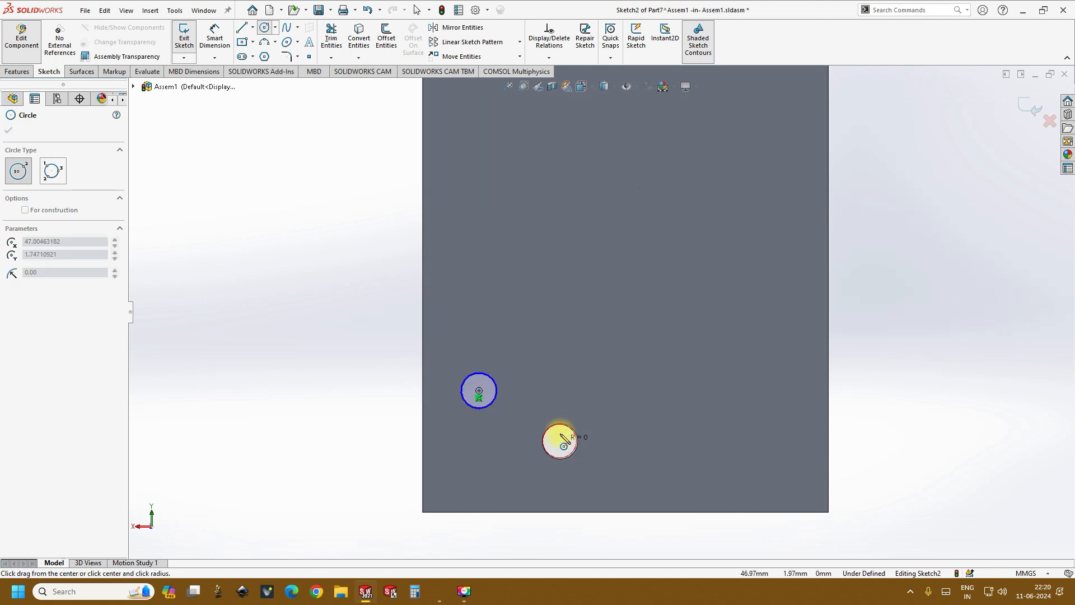
click(565, 435)
Dimension both lower port circles to a diameter of 1.75 mm.
click(215, 37)
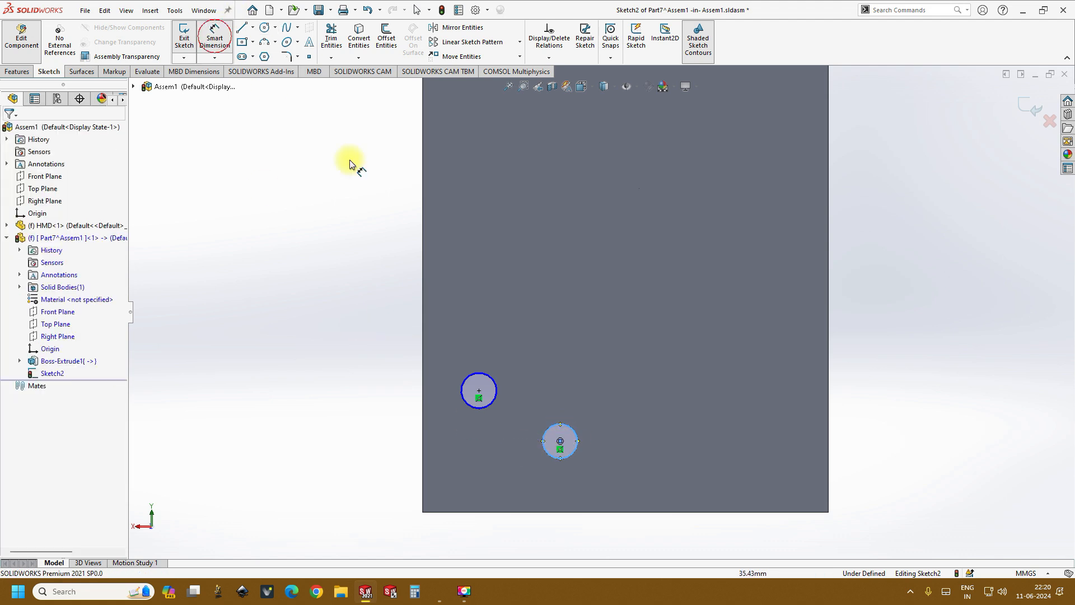
click(482, 374)
click(483, 332)
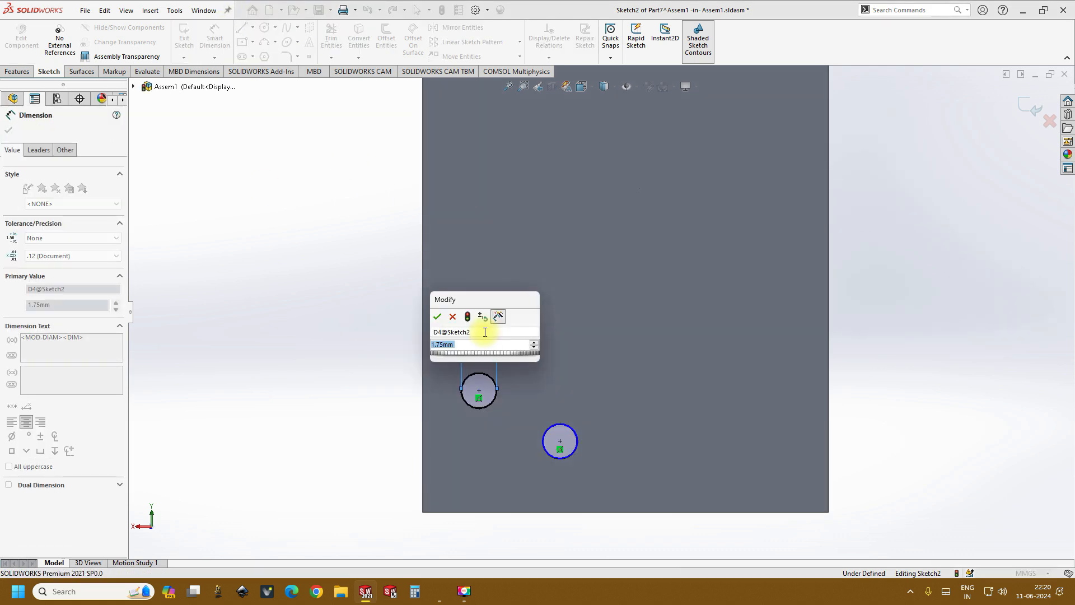
key(Return)
click(559, 427)
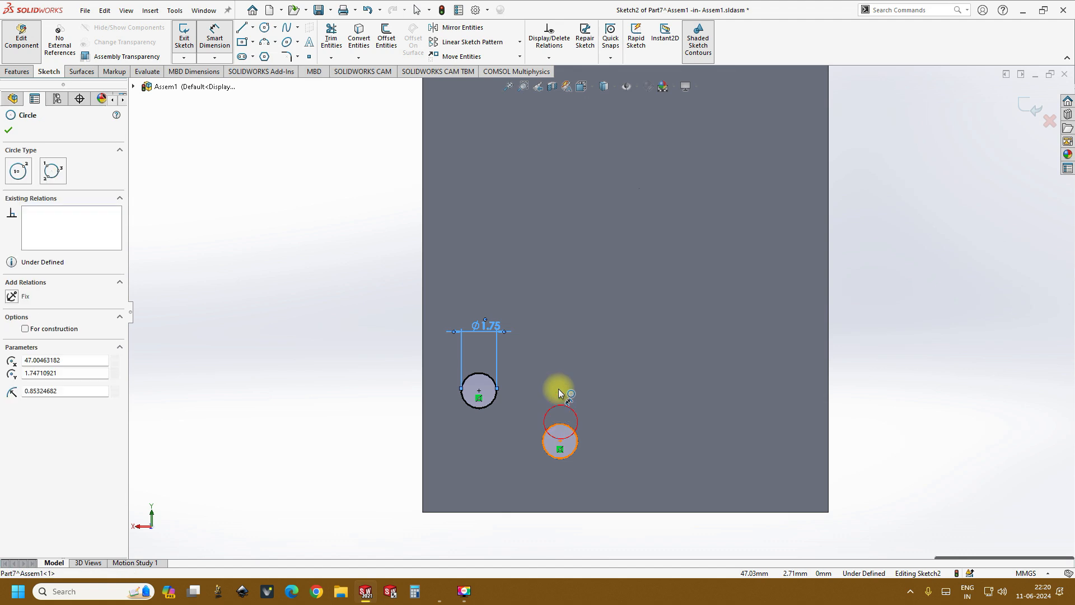
click(558, 385)
text(1.75)
key(Return)
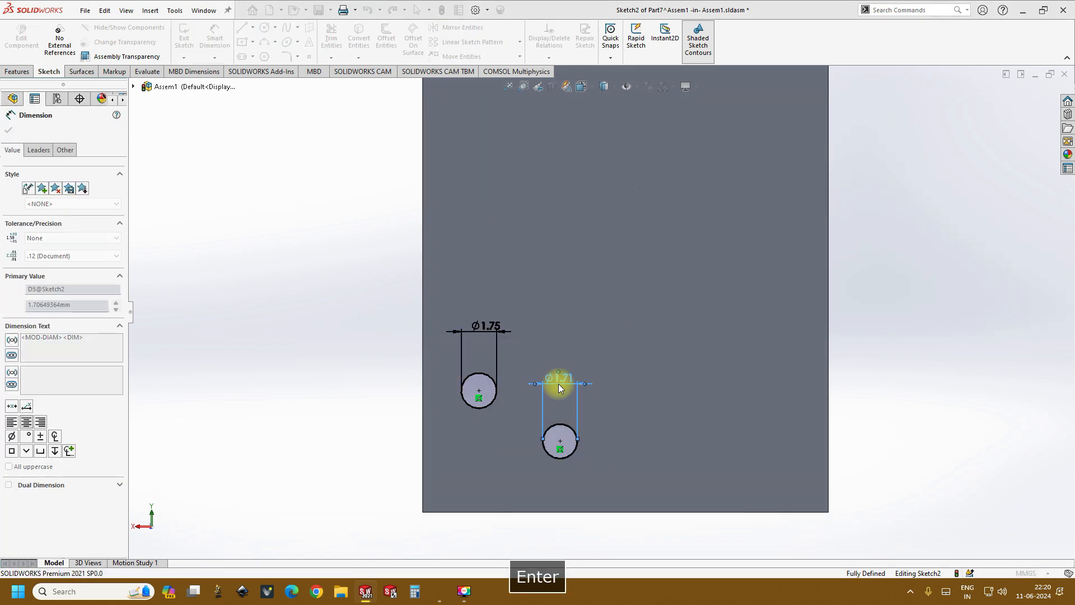
Draw centre rectangles on the two lower port circles, about 4.1 by 5.4 mm on the outer one and 3.1 by 2.7 mm on the other.
click(242, 42)
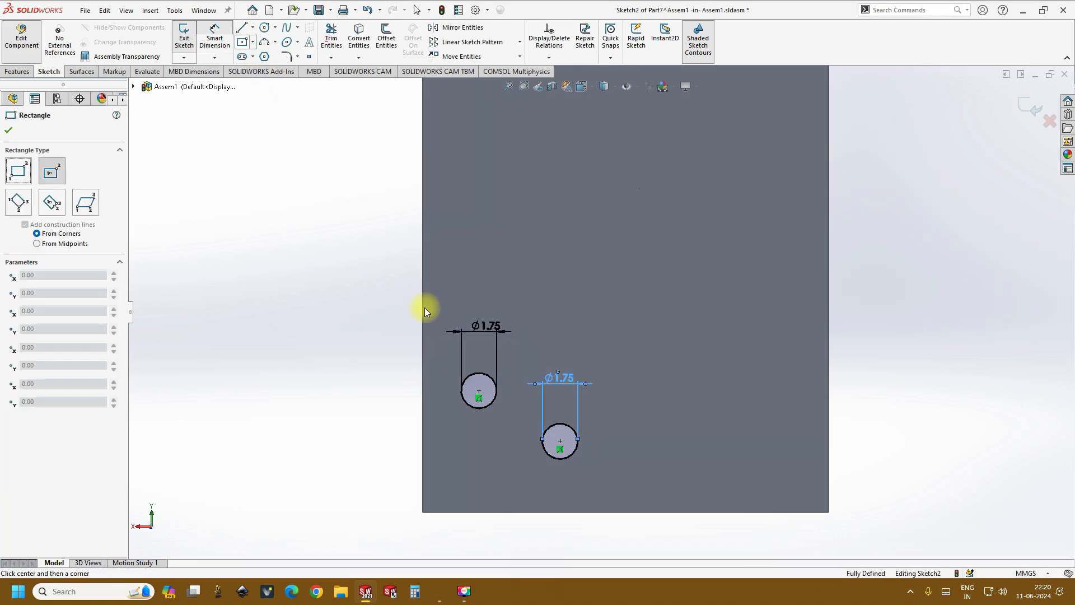
click(479, 390)
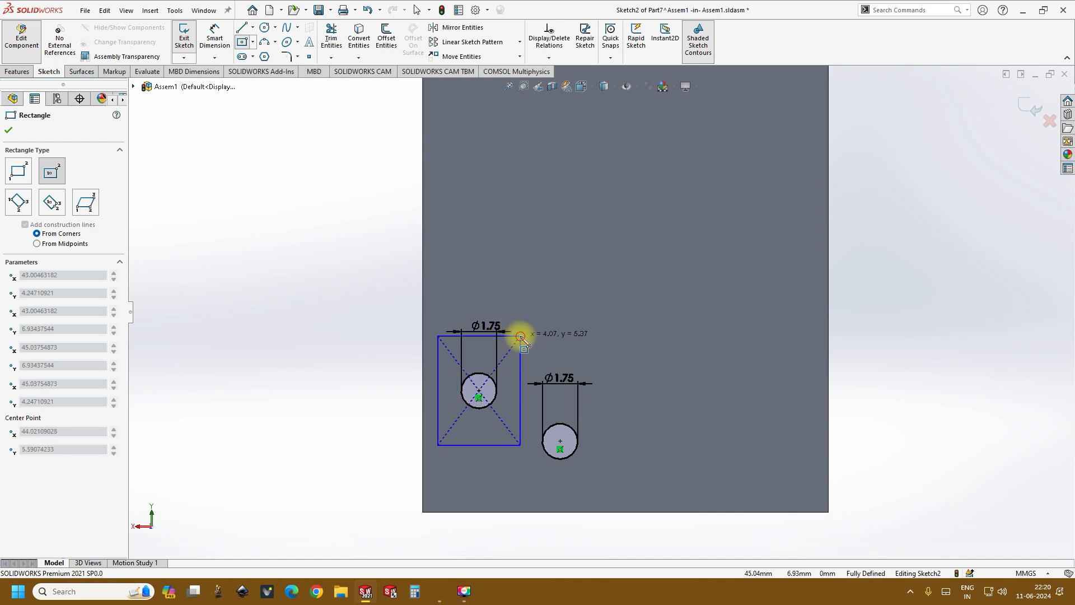
click(520, 336)
click(560, 443)
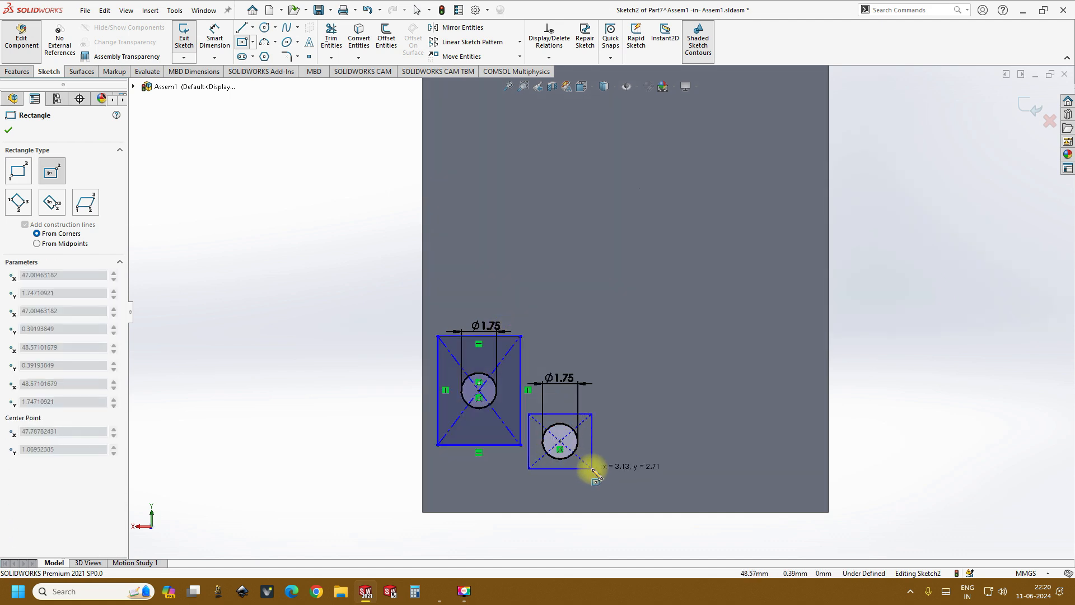
click(592, 469)
Set the width and height of the rectangle around the outer lower port circle to 3 mm.
click(215, 42)
click(501, 336)
click(509, 298)
text(3)
key(Return)
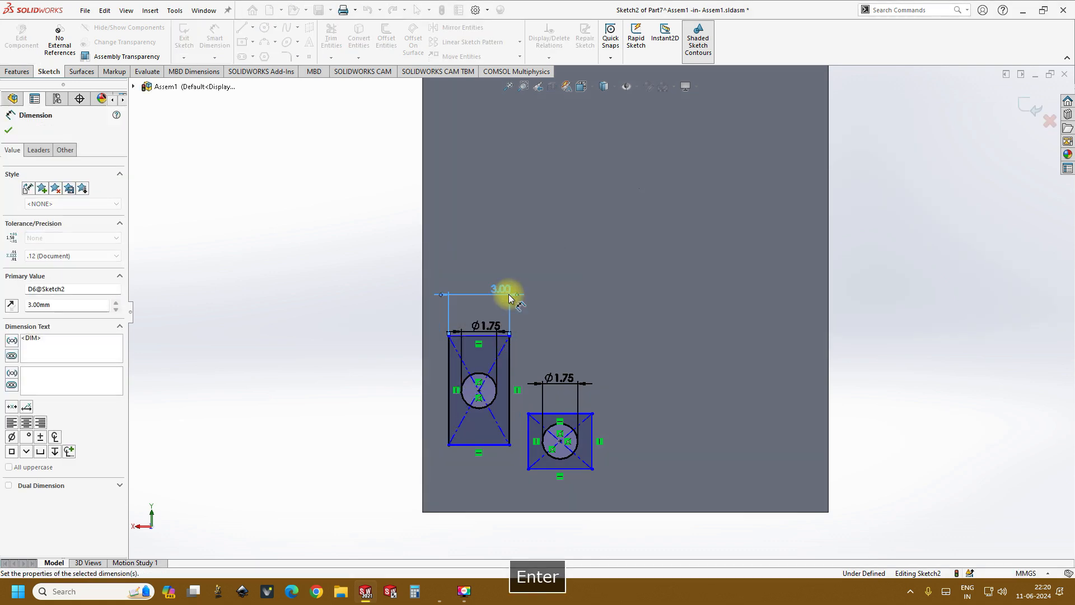
click(509, 381)
click(527, 364)
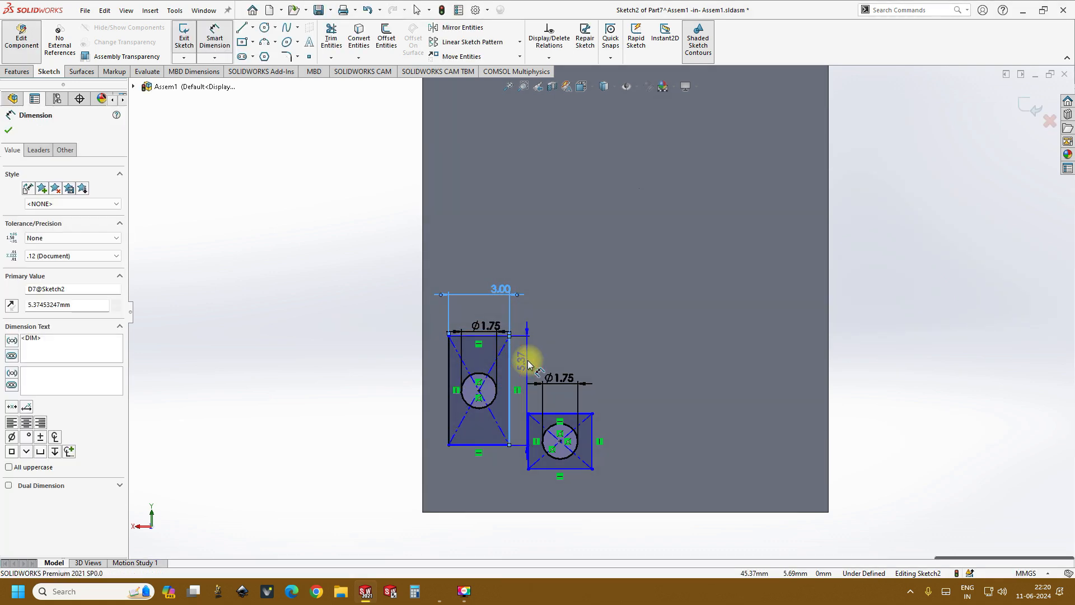
text(3)
key(Return)
Set the width and height of the rectangle around the lowest port circle to 3 mm.
click(560, 414)
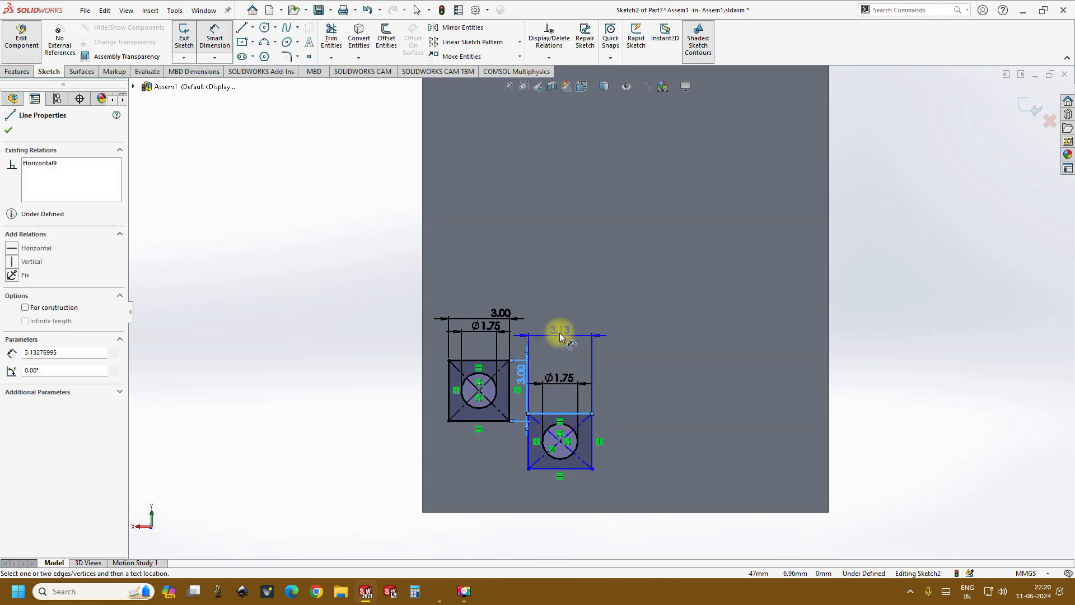
click(560, 333)
text(3)
key(Return)
click(590, 447)
click(629, 448)
text(3)
key(Return)
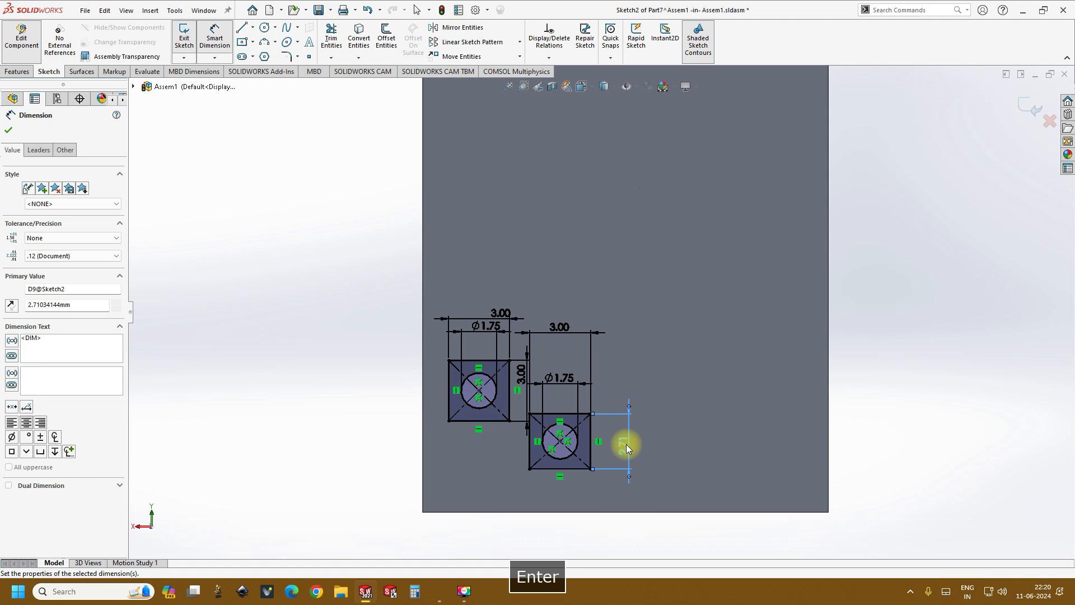
Extrude the three square profiles with their circular holes 3 mm outward from the plate, merged with it.
click(14, 73)
mouse_move(355, 261)
middle_down()
mouse_move(391, 108)
mouse_move(432, 147)
middle_up()
scroll(431, 147, up, 5)
middle_drag(444, 196, 38, 128)
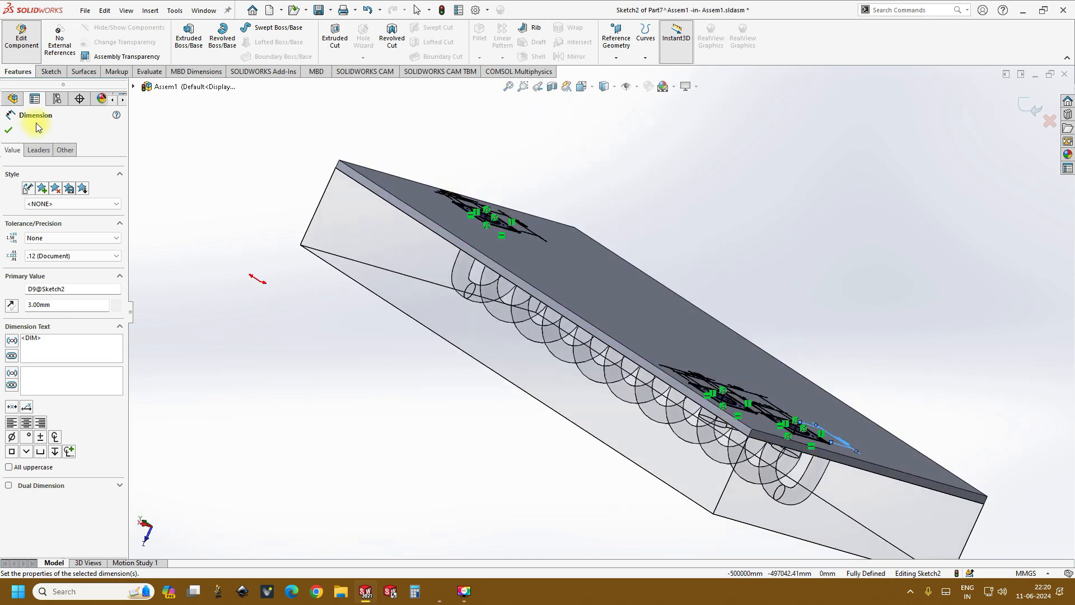
click(8, 132)
click(189, 47)
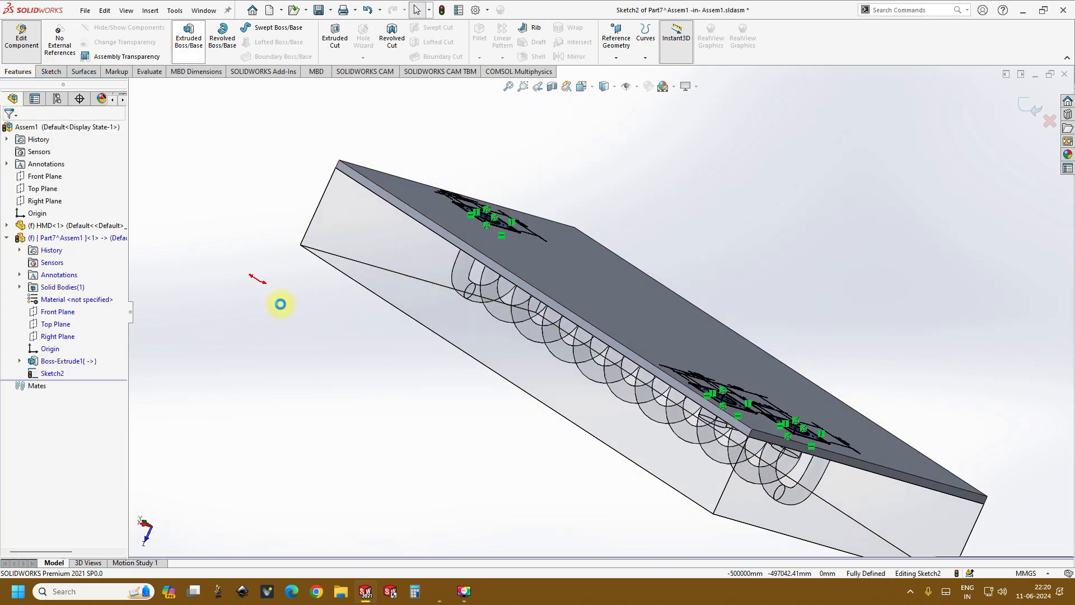
mouse_move(291, 372)
middle_down()
mouse_move(271, 384)
mouse_move(291, 361)
mouse_move(70, 249)
middle_up()
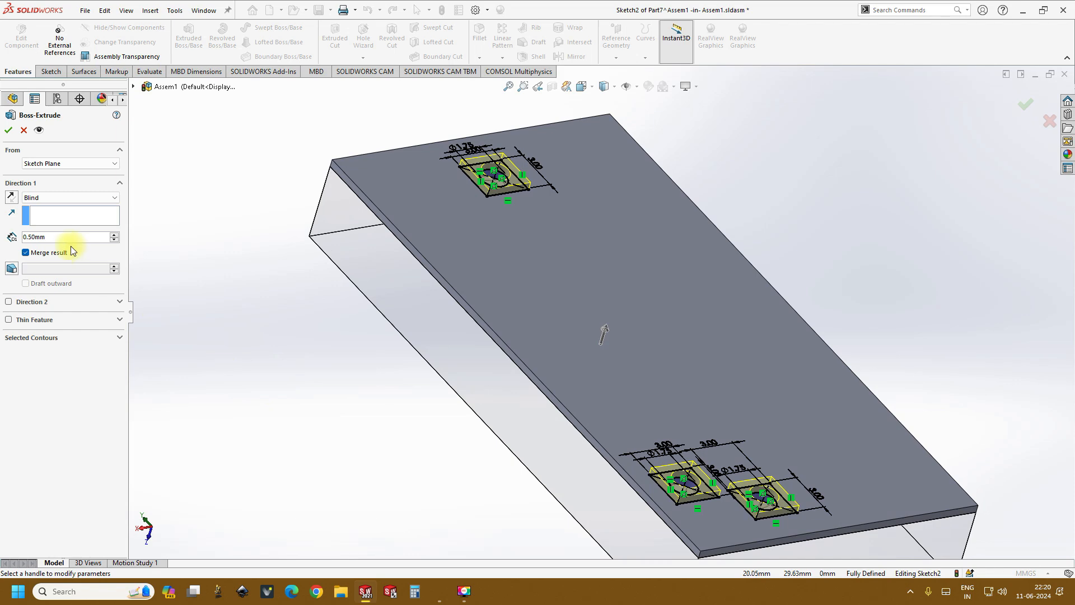
text(3)
key(Return)
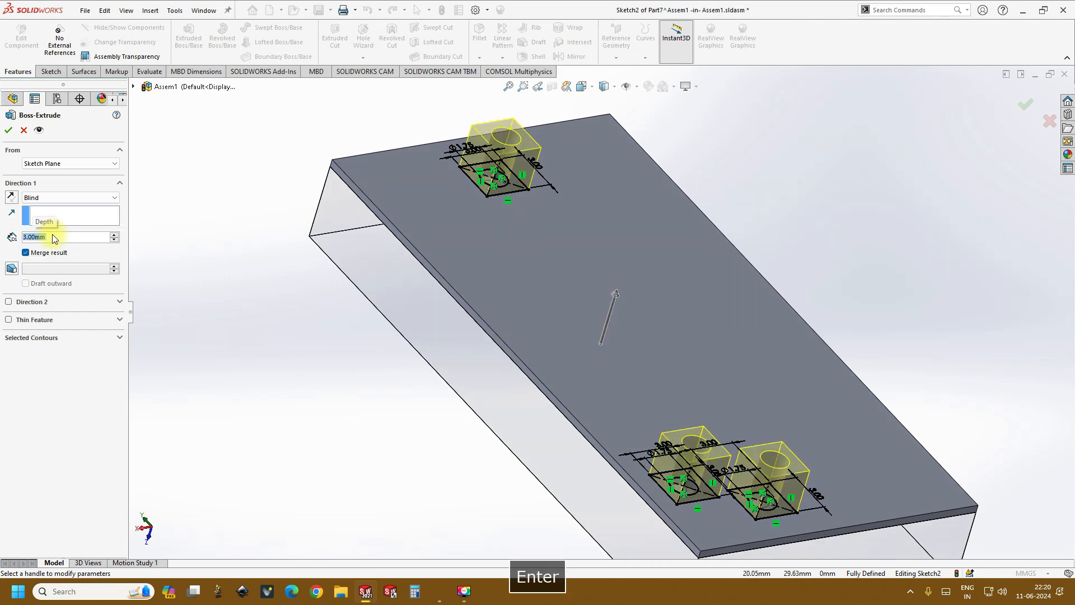
key(Return)
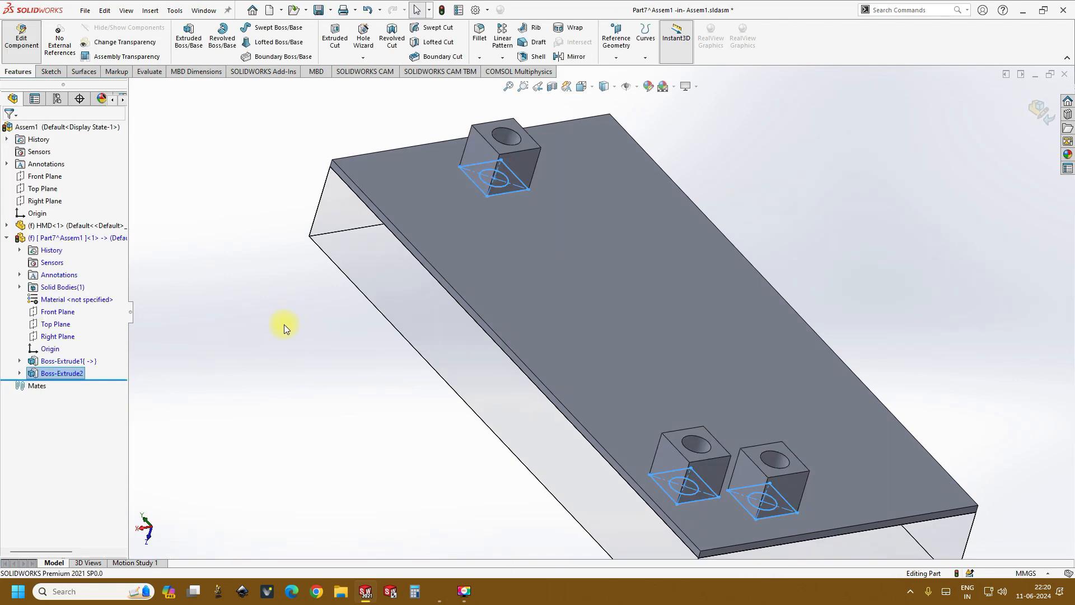
Examine the three square port bosses on the plate from several angles, including the spacing between the two lower ones.
middle_drag(284, 324, 732, 395)
scroll(839, 462, up, 2)
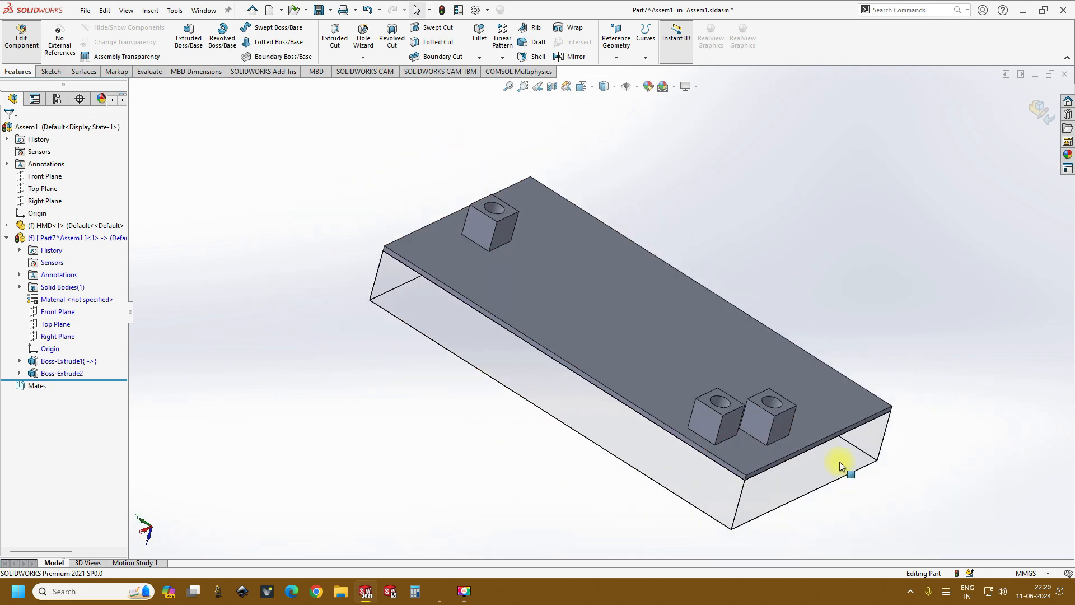
scroll(761, 411, down, 6)
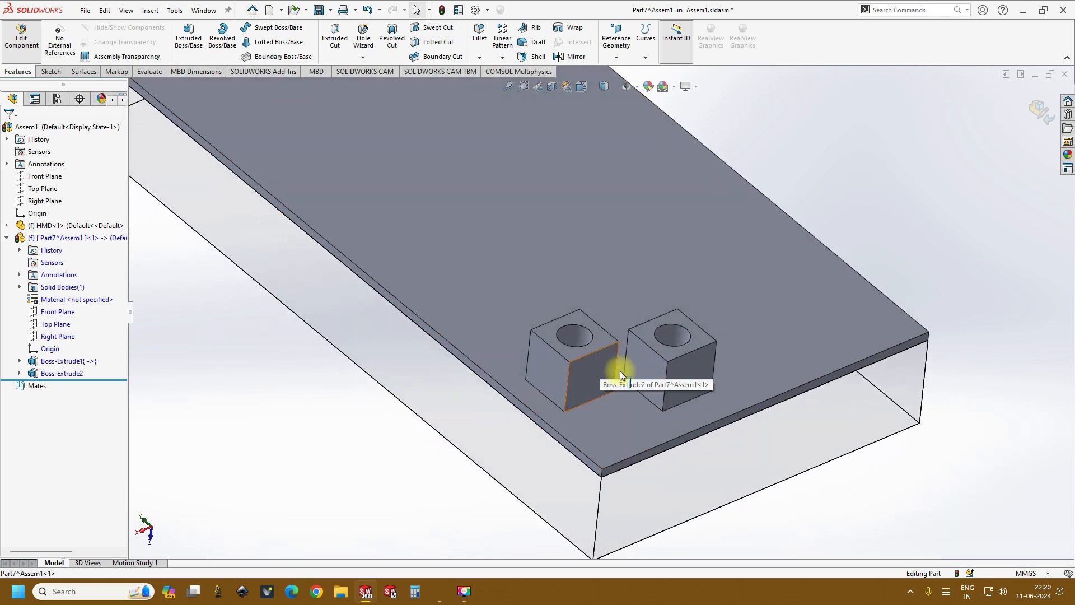
scroll(653, 368, up, 5)
middle_drag(653, 368, 581, 395)
scroll(463, 211, up, 3)
middle_drag(463, 211, 516, 243)
scroll(532, 250, down, 5)
middle_drag(544, 297, 552, 331)
scroll(660, 371, up, 2)
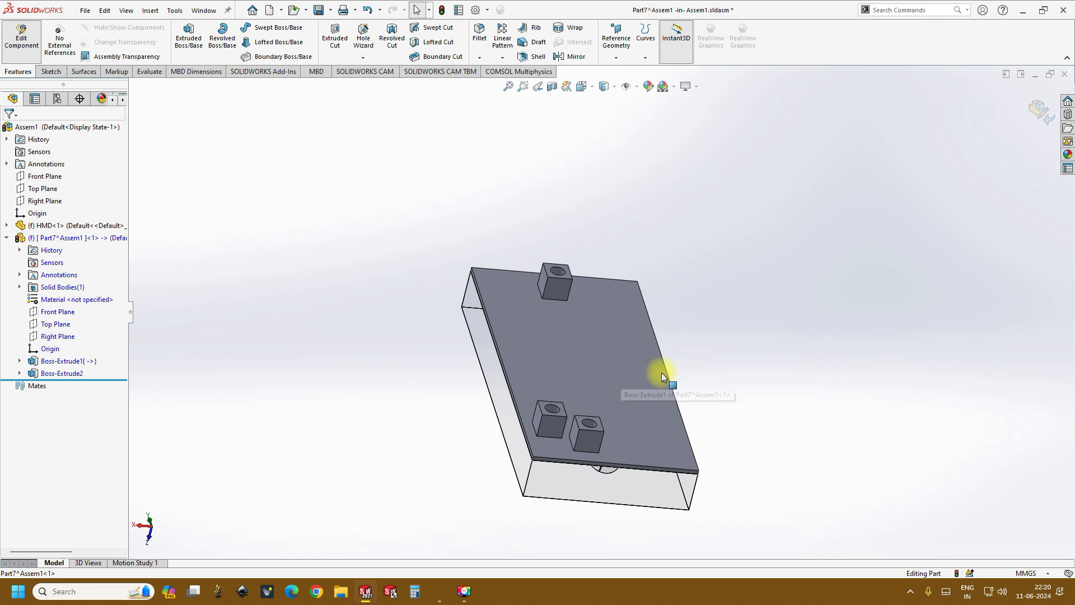
Finish editing the plate part, return to the assembly and make the whole assembly transparent.
click(1038, 109)
middle_drag(857, 396, 893, 437)
right_click(104, 125)
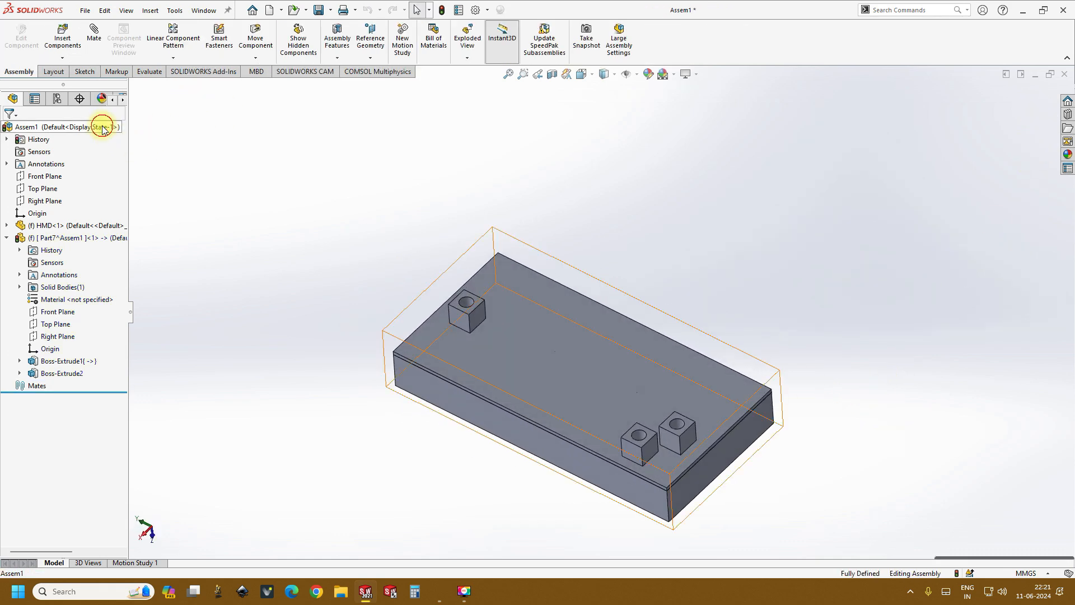
click(146, 95)
Examine how the port boss holes line up with the inlet channels and the helical channel at both ends of the transparent block.
middle_drag(334, 190, 610, 409)
scroll(659, 427, up, 2)
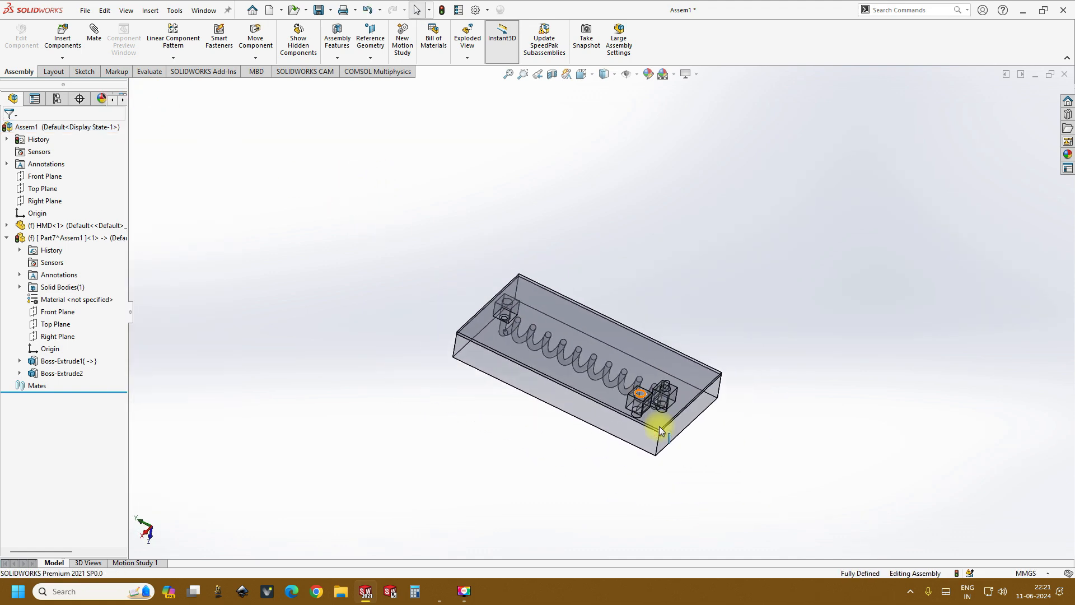
scroll(656, 428, down, 5)
scroll(580, 320, up, 3)
scroll(534, 268, down, 2)
middle_drag(539, 294, 407, 284)
middle_drag(391, 291, 549, 444)
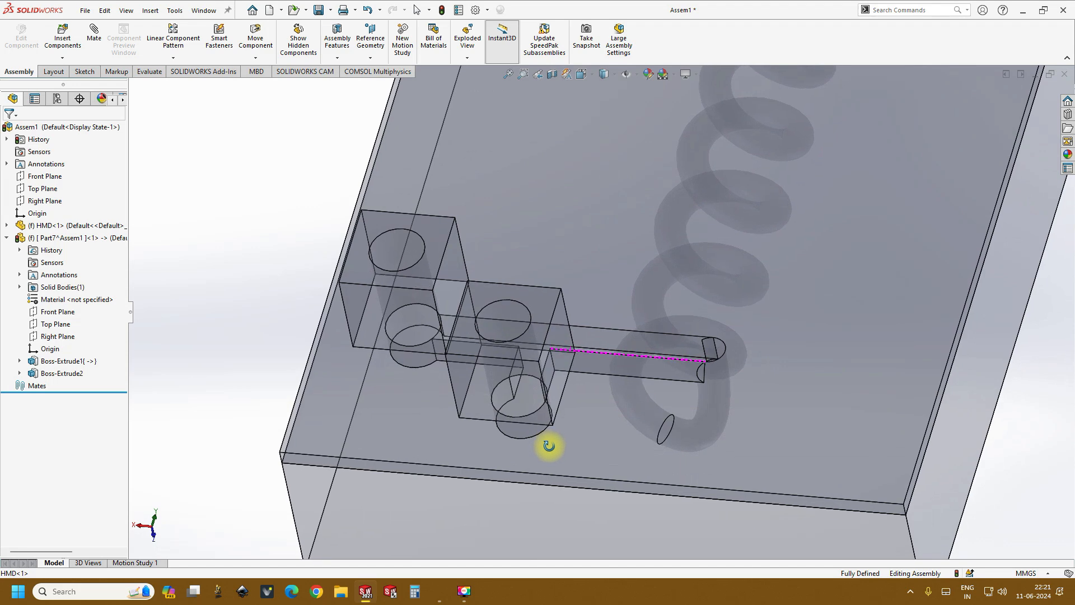
scroll(550, 445, up, 6)
scroll(654, 264, down, 3)
scroll(633, 294, down, 5)
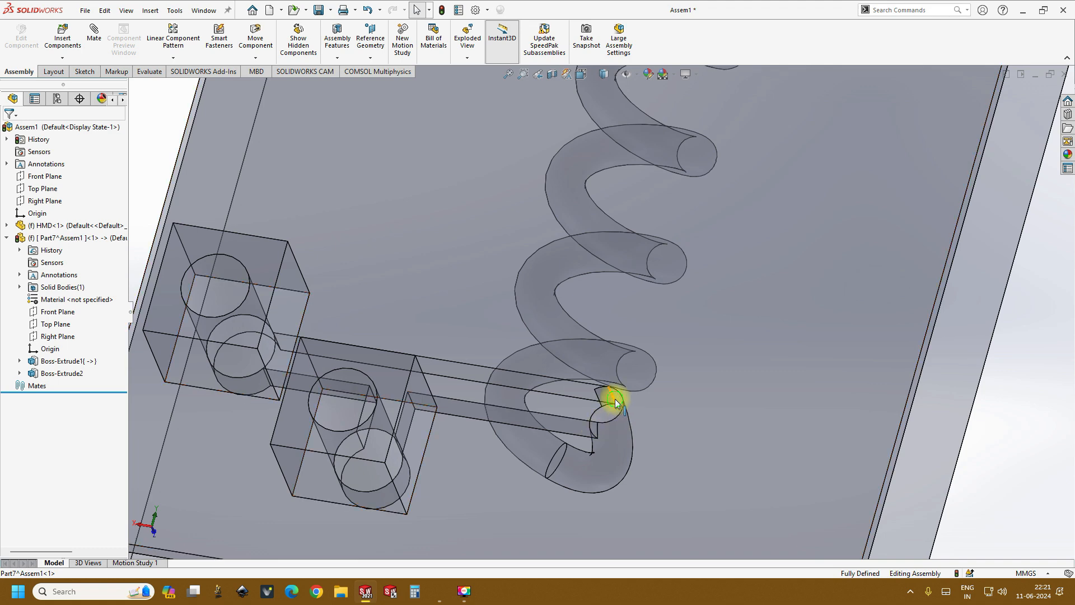
scroll(637, 341, up, 8)
scroll(616, 218, down, 3)
scroll(616, 218, down, 4)
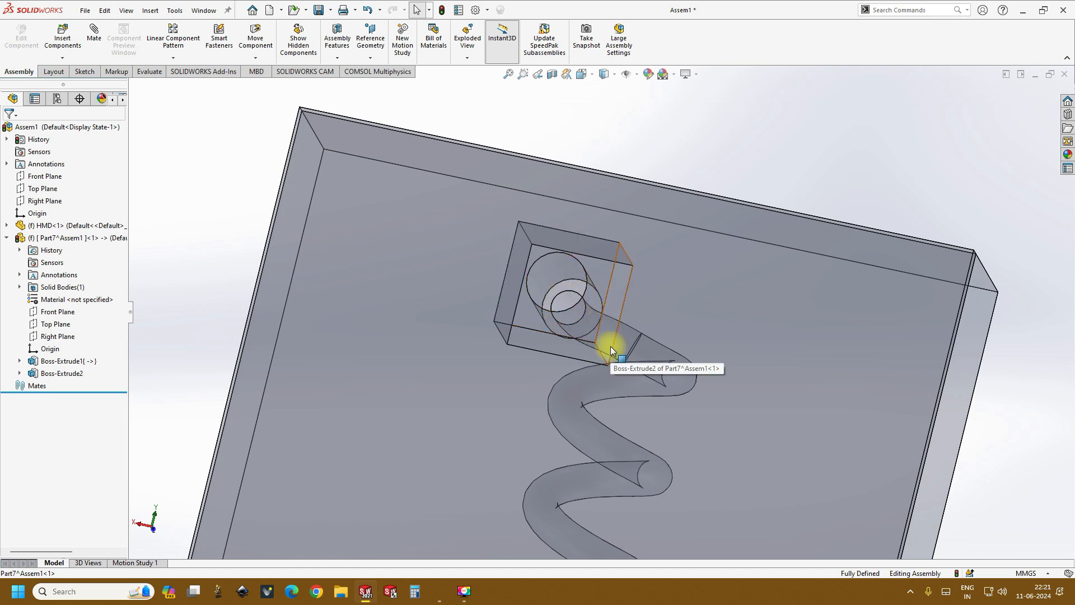
Examine the full run of the helical channel and its connections to the three ports from several angles around the transparent assembly.
scroll(605, 358, up, 6)
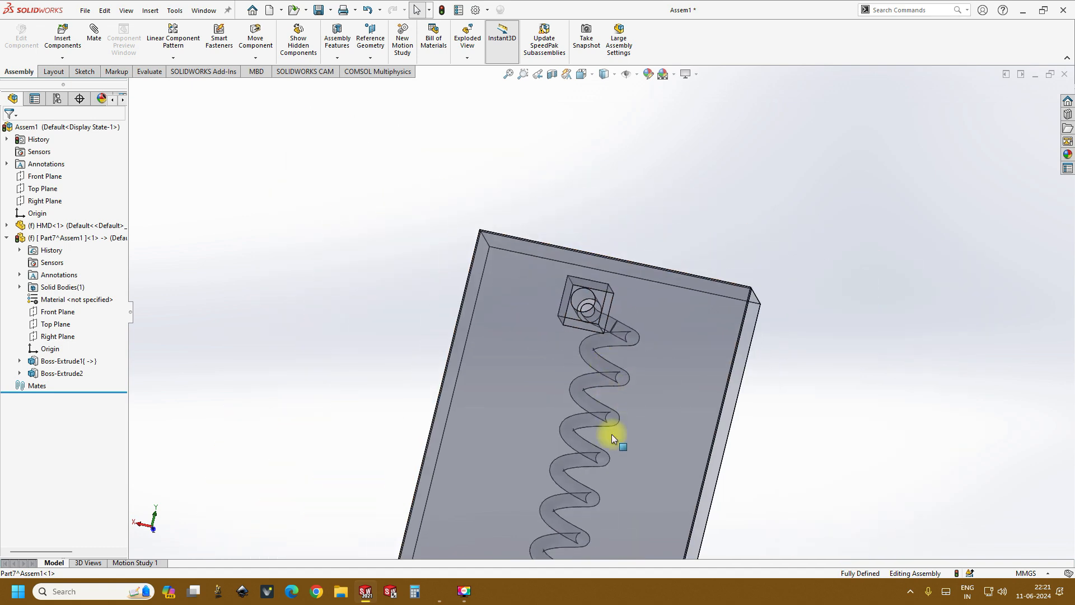
middle_drag(597, 367, 600, 428)
scroll(611, 431, down, 6)
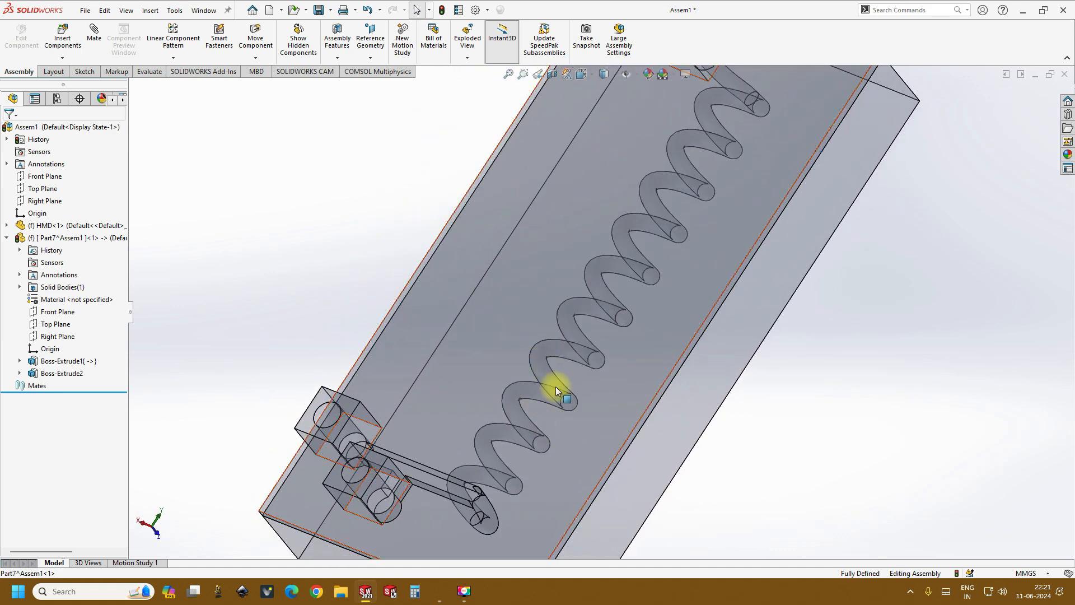
scroll(557, 390, up, 3)
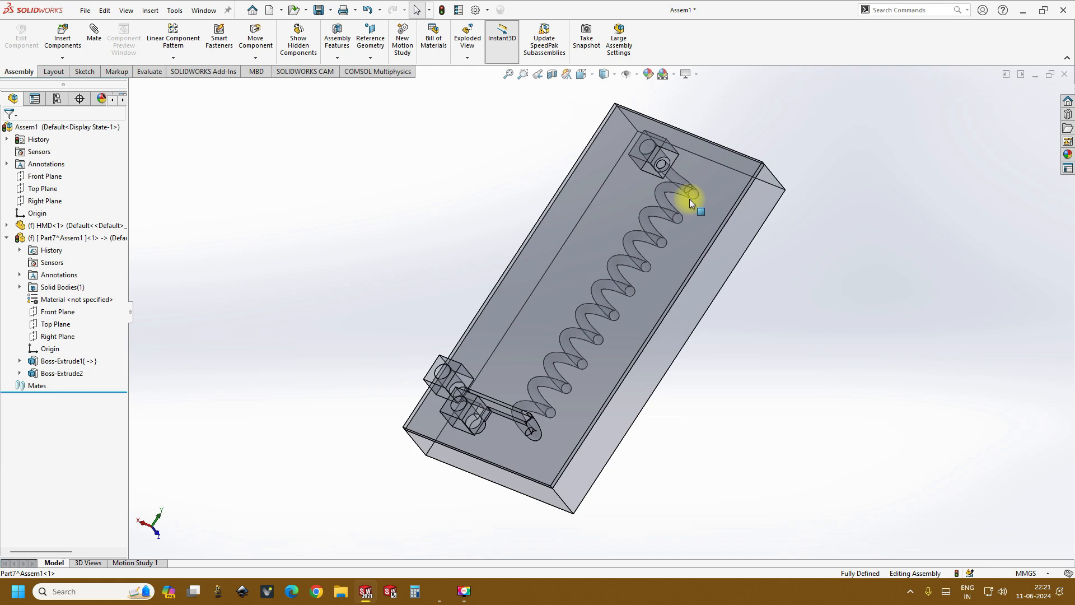
middle_drag(590, 361, 570, 343)
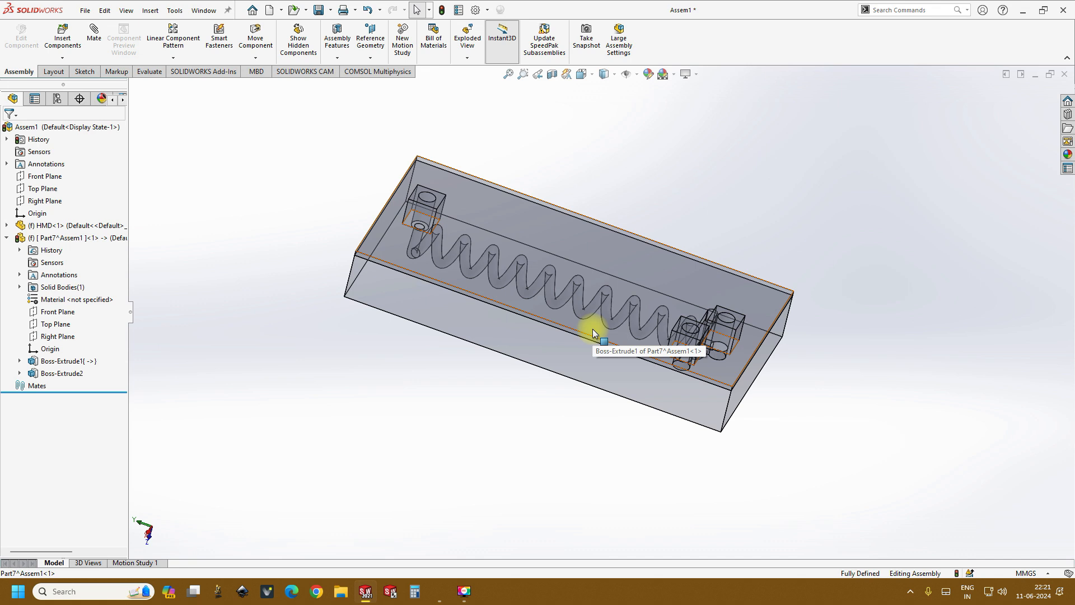
scroll(587, 303, down, 2)
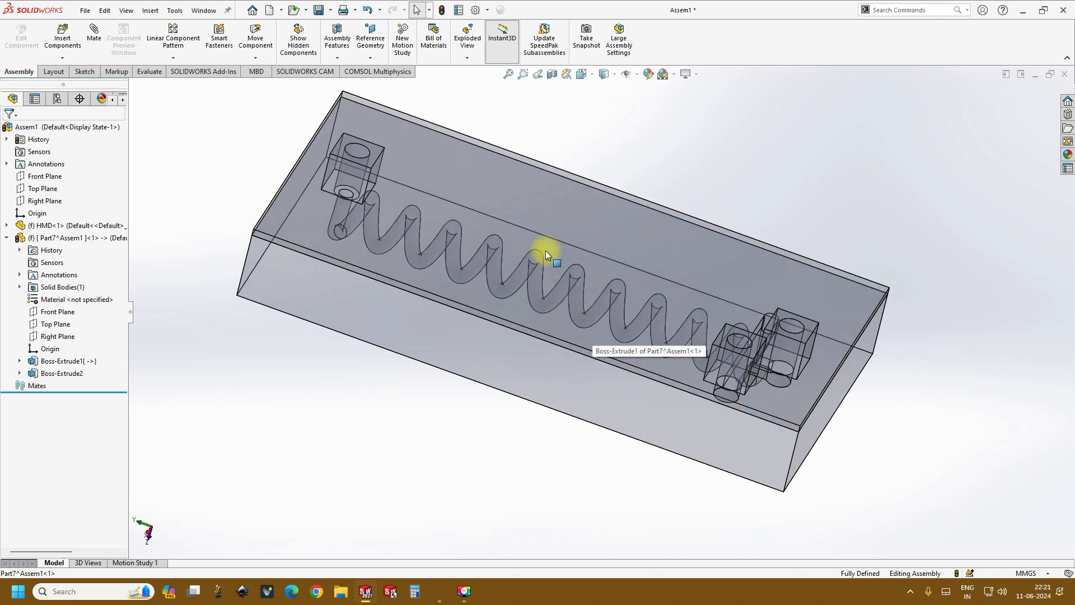
scroll(545, 251, up, 2)
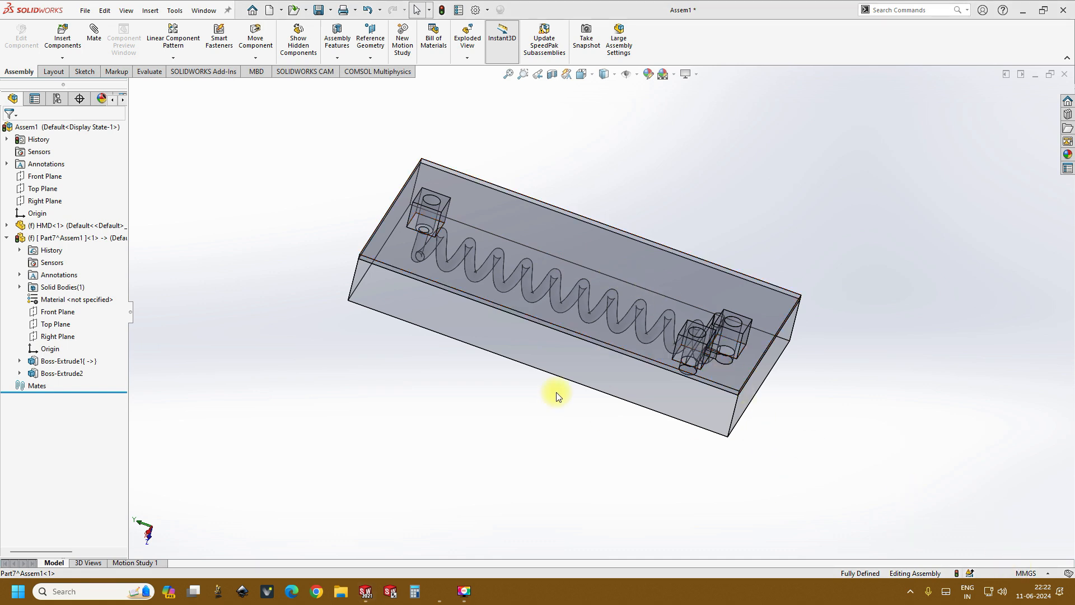
middle_drag(583, 384, 576, 300)
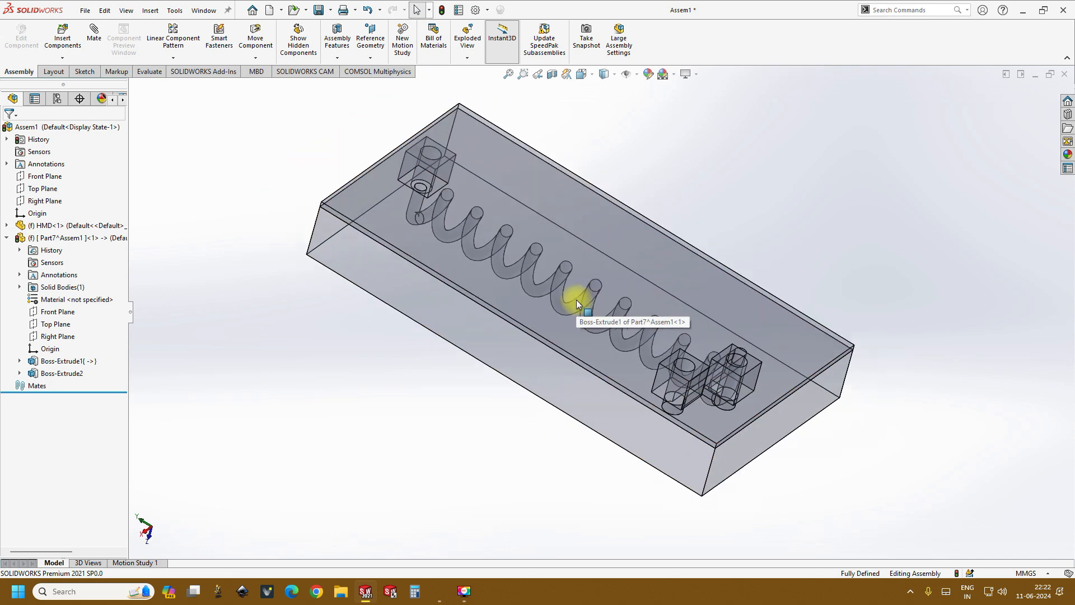
Save the assembly as HMD in the 3D Helical Shape folder, without in-context references.
click(319, 12)
click(226, 174)
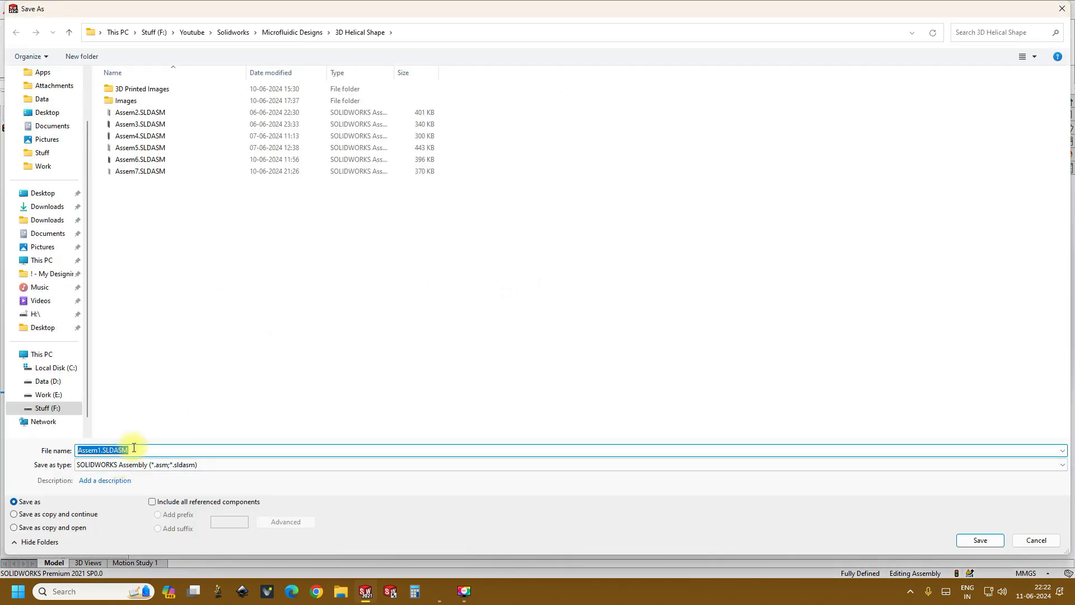
text(HMD)
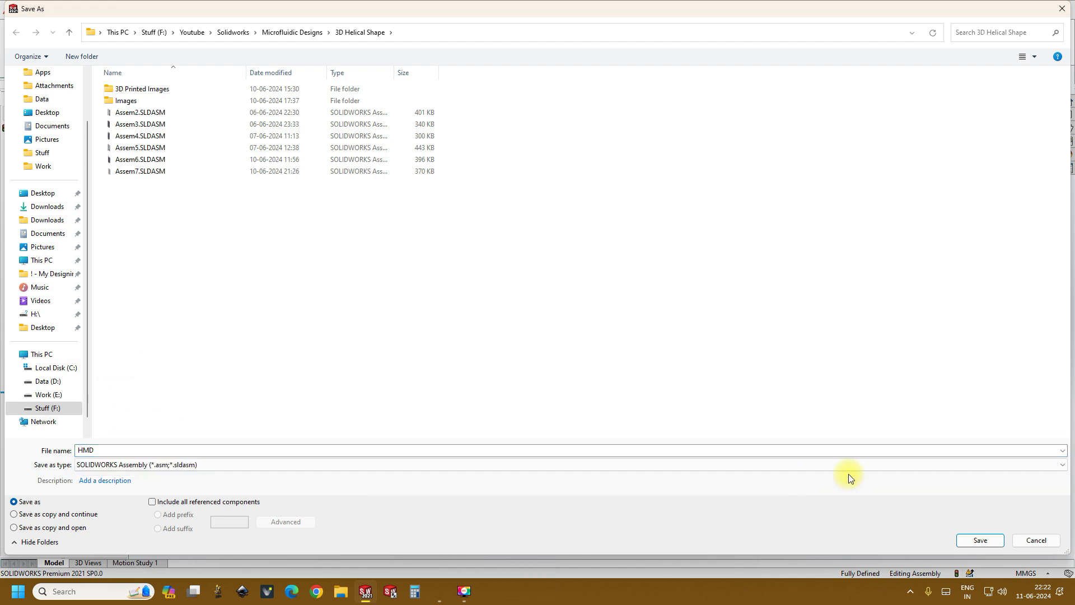
click(963, 540)
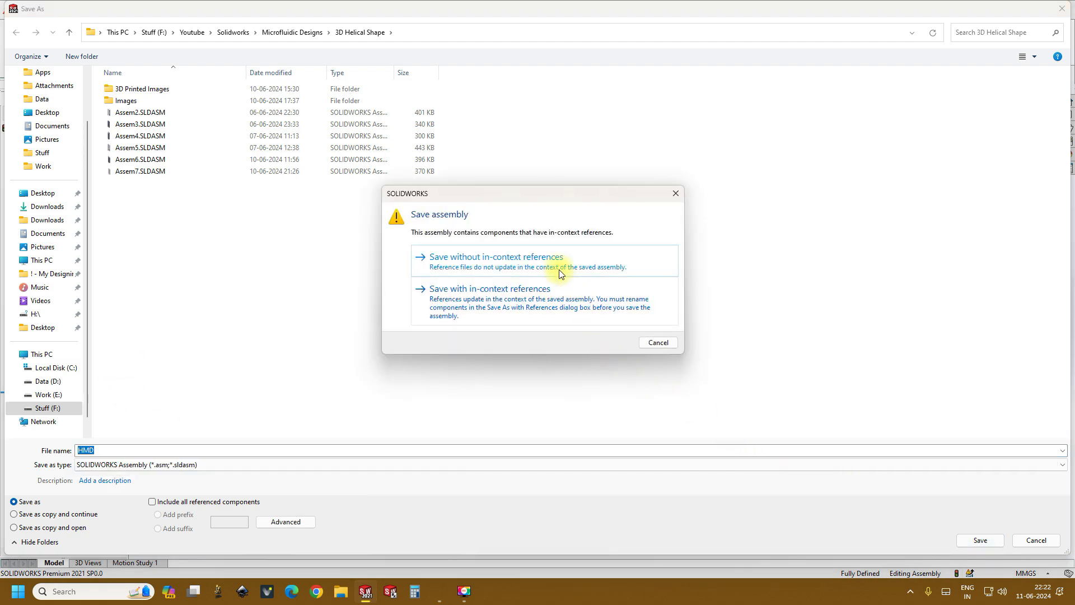
click(563, 272)
click(574, 263)
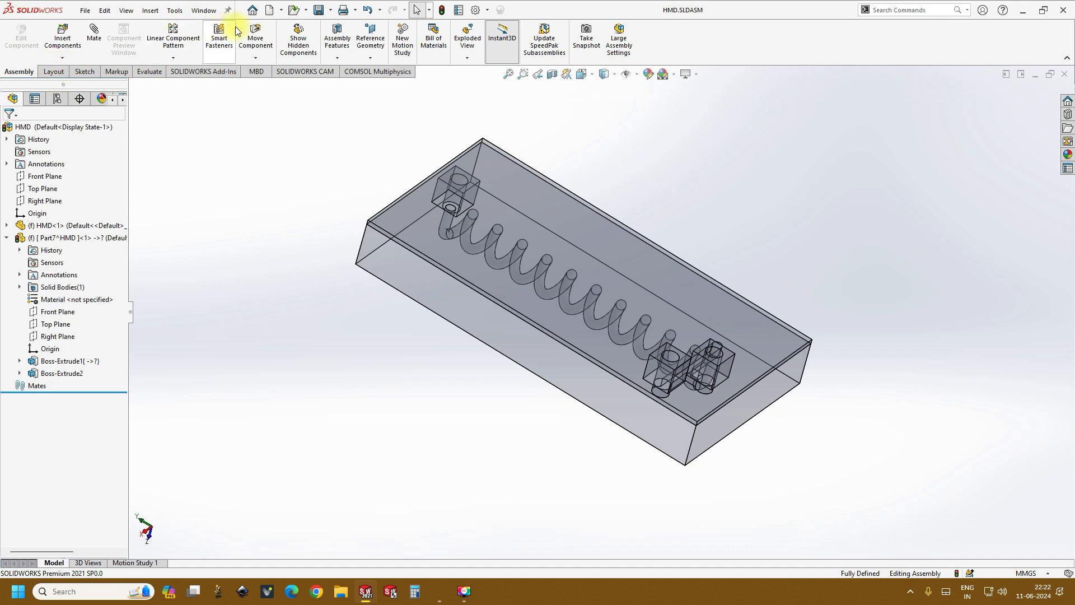
Prepare an STL export of the assembly with custom resolution, tightening the deviation tolerance to about 0.0029 mm and the angle tolerance to 0.5 degrees.
click(332, 11)
click(334, 35)
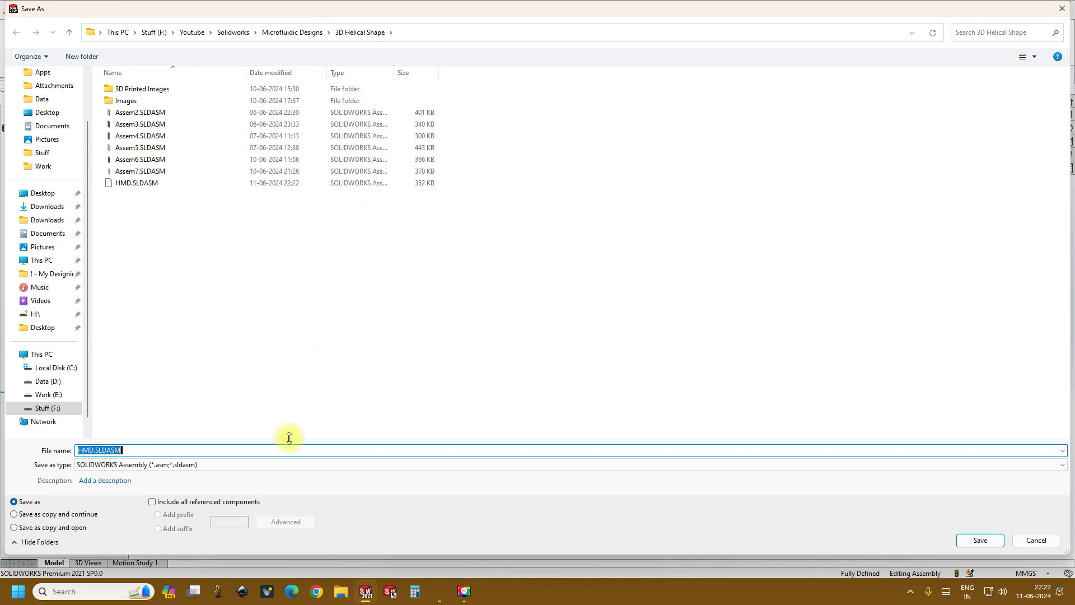
click(217, 464)
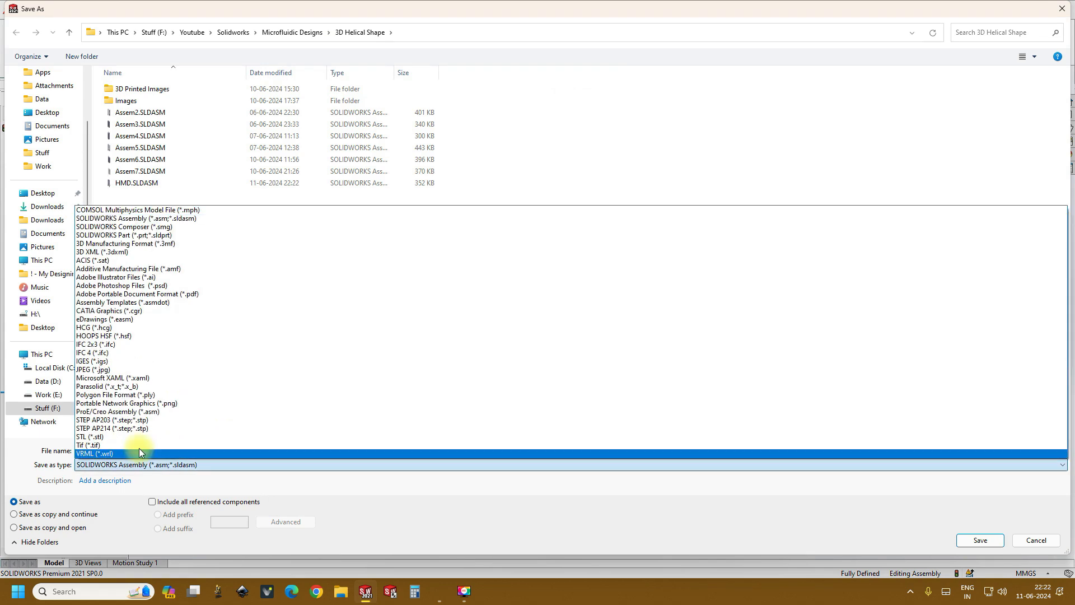
click(125, 438)
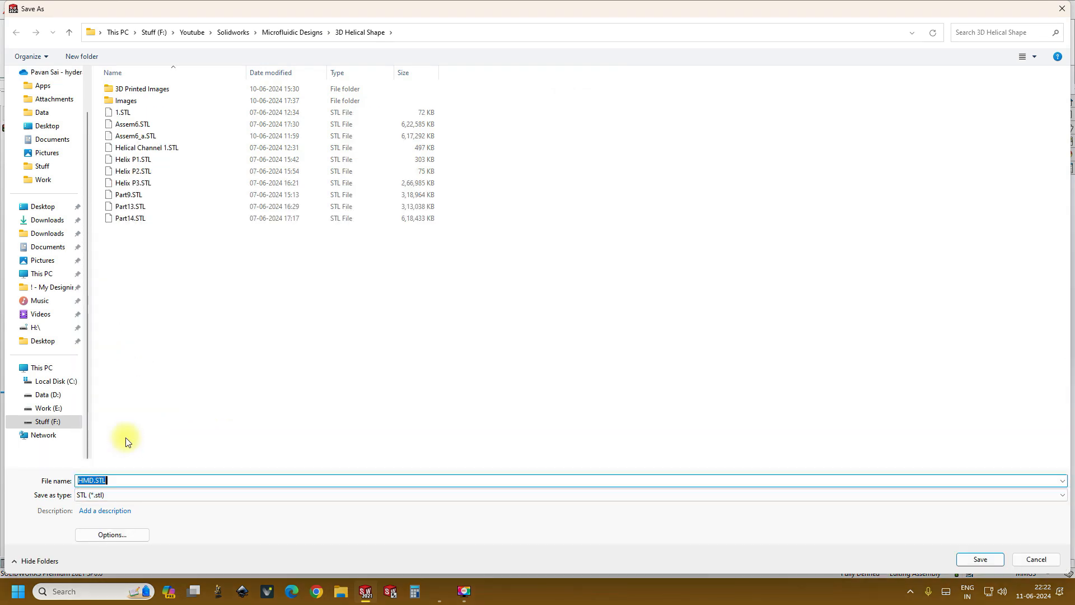
click(120, 534)
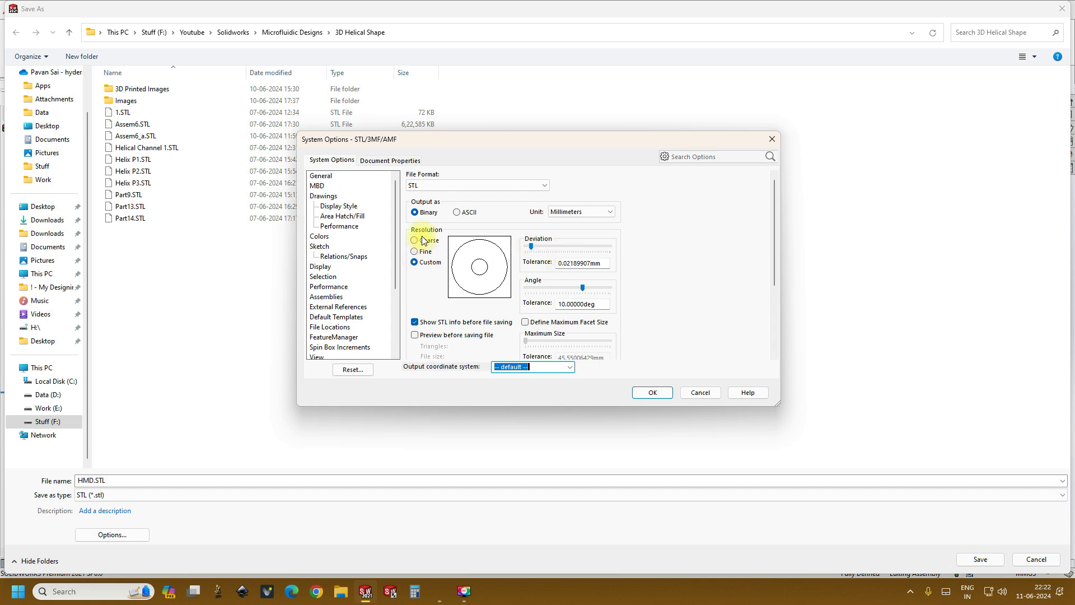
drag(531, 247, 588, 247)
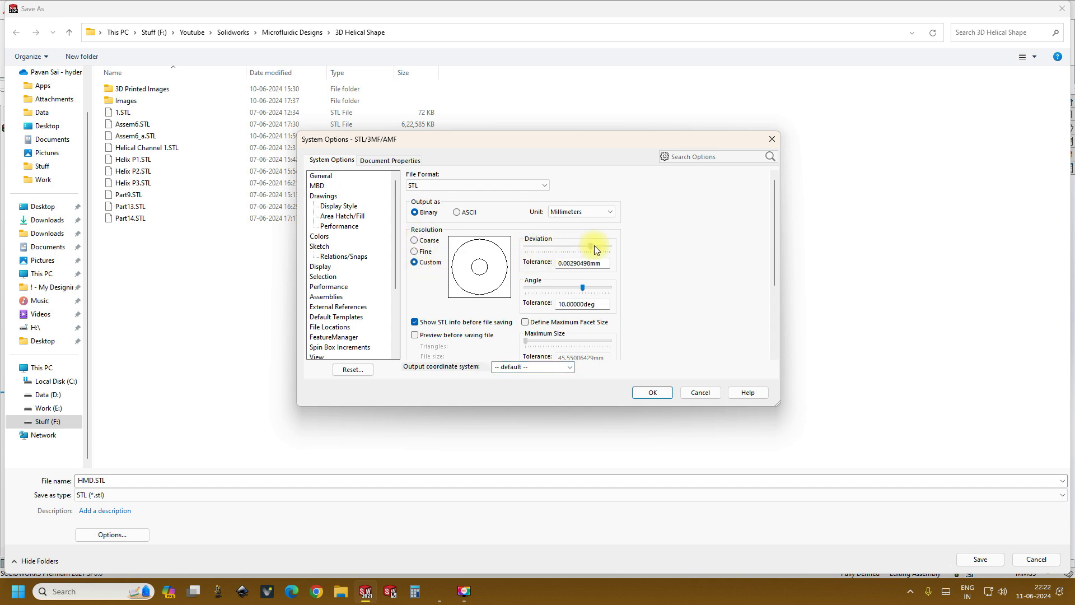
drag(581, 287, 631, 285)
Set the STL options to save all components of an assembly in a single file, accept them, and leave the export without saving.
scroll(678, 266, down, 3)
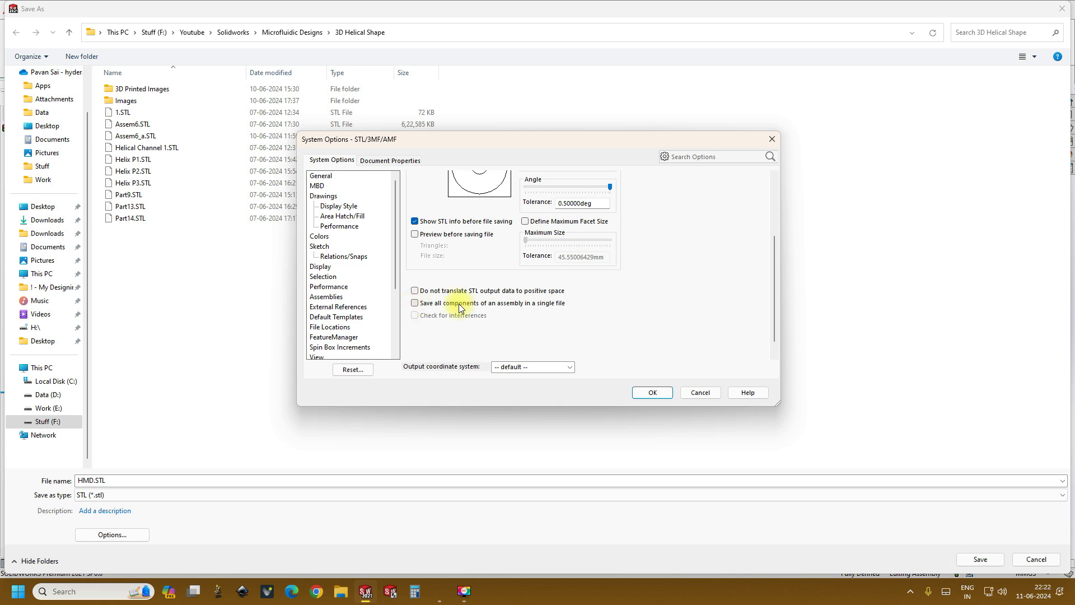
click(415, 305)
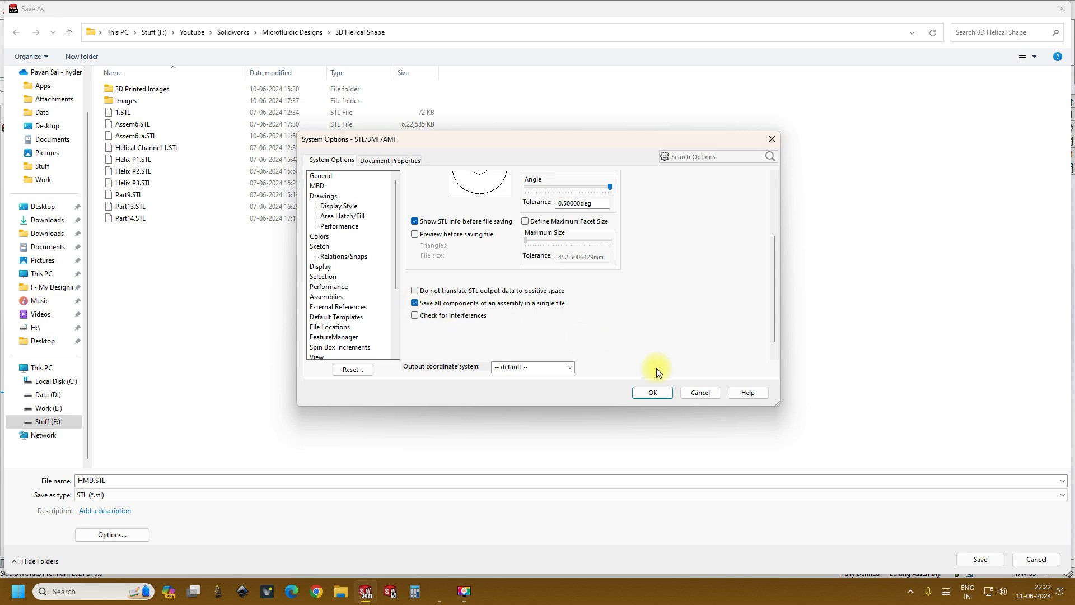
click(657, 392)
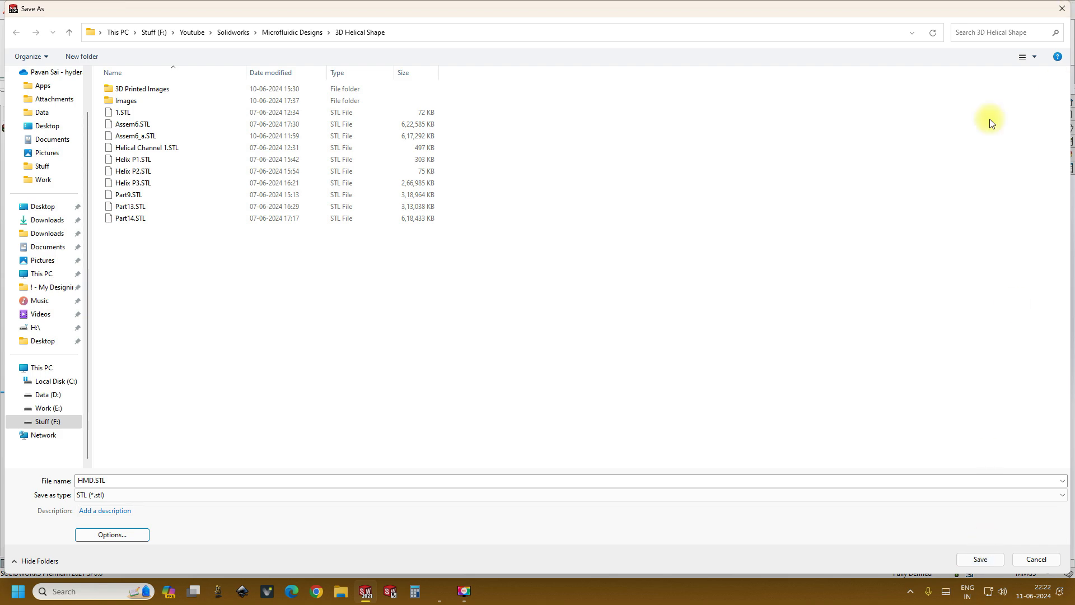
click(1060, 9)
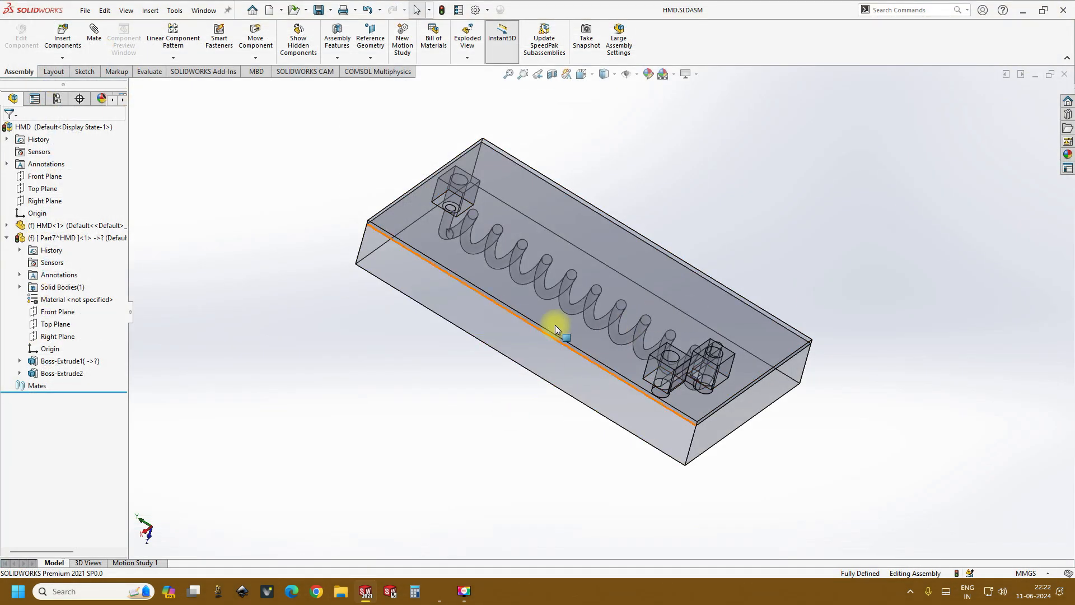
middle_drag(556, 325, 801, 377)
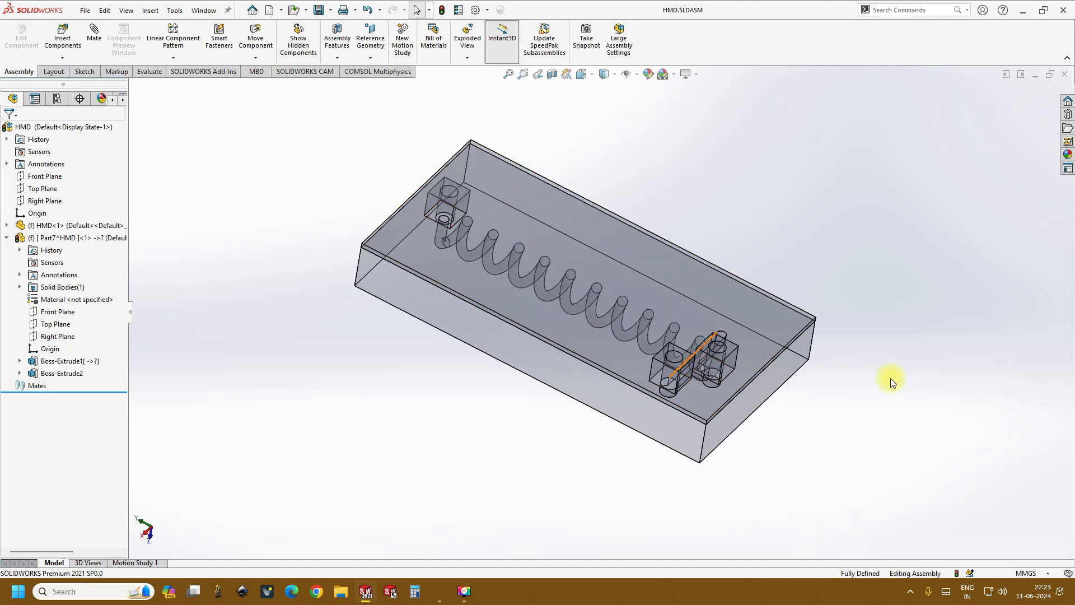
middle_drag(627, 360, 636, 404)
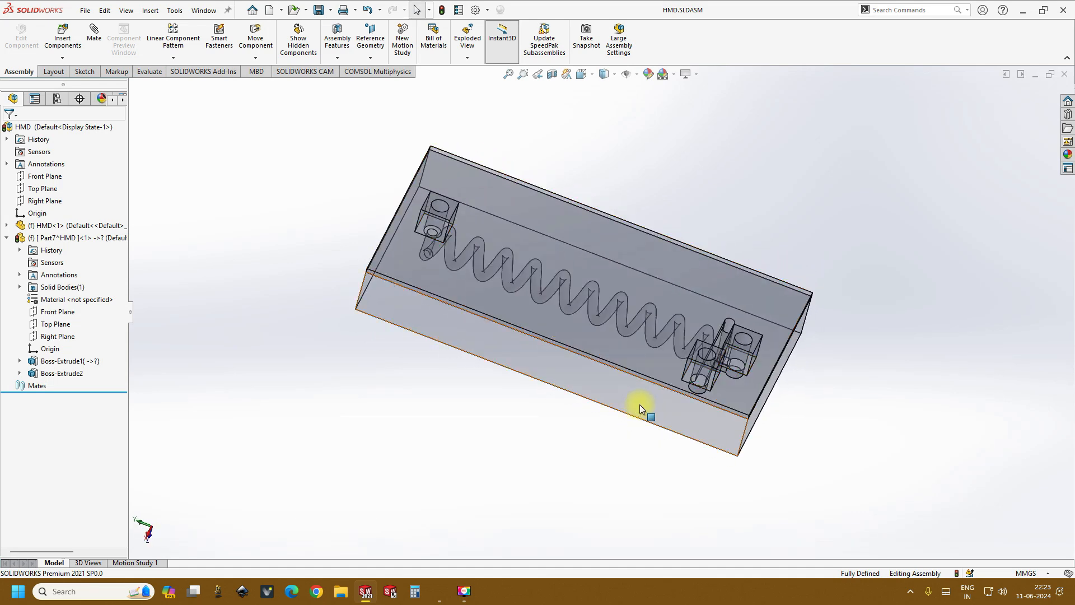